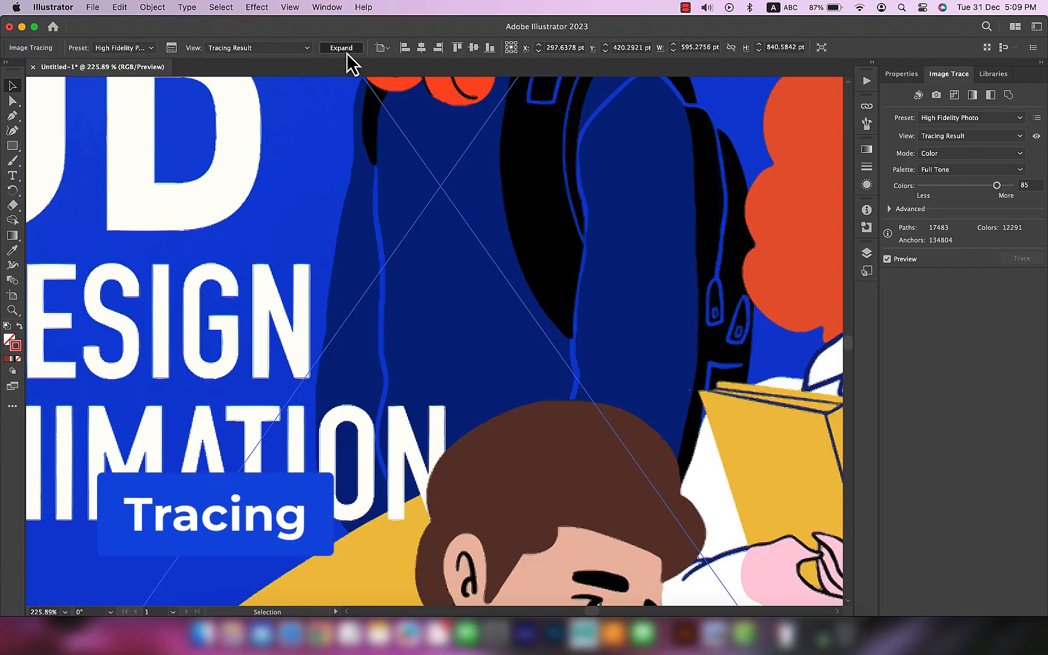
Step: Expand the traced poster image into editable vector paths and deselect the result
{"action": "left_click", "coordinate": [341, 48]}
{"action": "scroll", "coordinate": [578, 436], "scroll_direction": "up", "scroll_amount": 3}
{"action": "scroll", "coordinate": [578, 437], "scroll_direction": "up", "scroll_amount": 1}
{"action": "scroll", "coordinate": [577, 437], "scroll_direction": "down", "scroll_amount": 5}
{"action": "left_click_drag", "start_coordinate": [726, 319], "coordinate": [425, 358]}
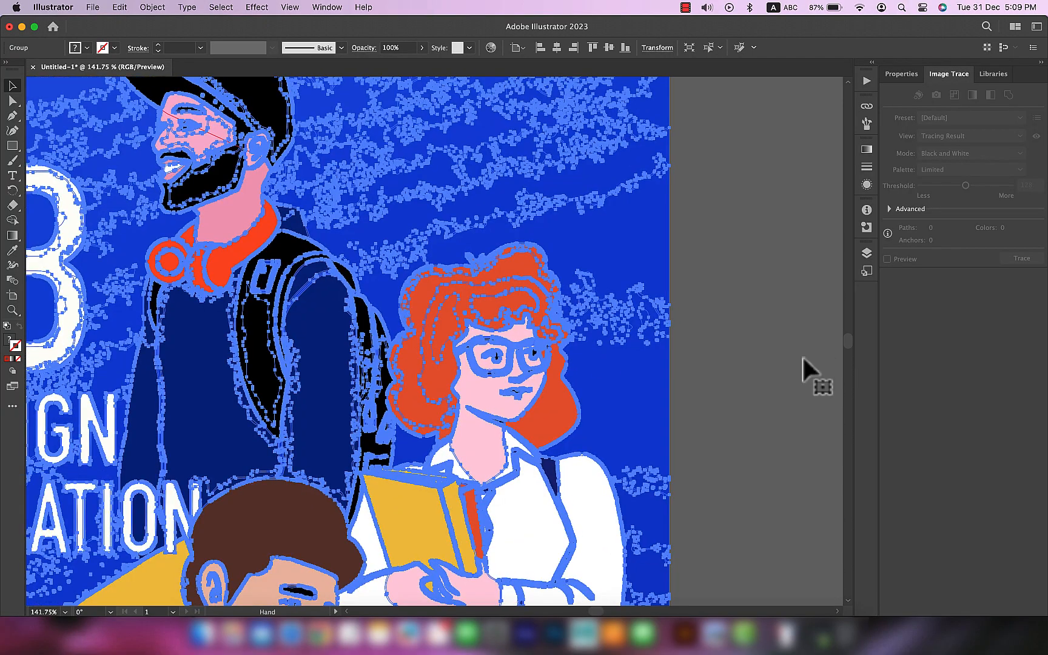
{"action": "left_click", "coordinate": [817, 362]}
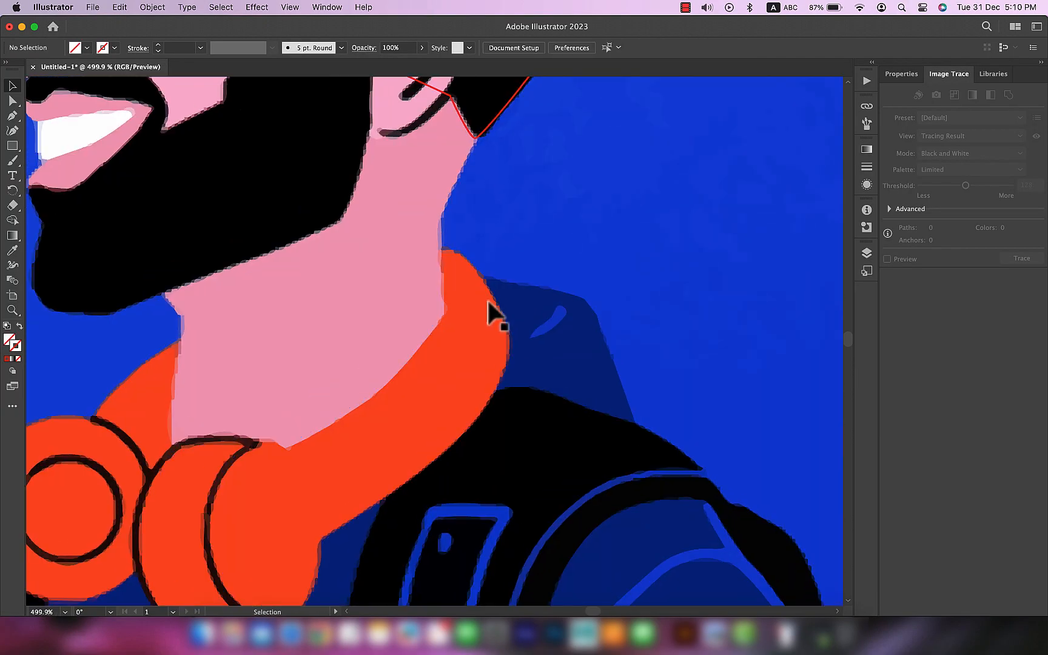
Step: Examine the expanded path outlines around the man's neck, headphones and shoulder
{"action": "scroll", "coordinate": [489, 302], "scroll_direction": "up", "scroll_amount": 5}
{"action": "scroll", "coordinate": [551, 407], "scroll_direction": "up", "scroll_amount": 6}
{"action": "scroll", "coordinate": [522, 406], "scroll_direction": "down", "scroll_amount": 4}
{"action": "left_click", "coordinate": [468, 242]}
{"action": "scroll", "coordinate": [449, 328], "scroll_direction": "down", "scroll_amount": 2}
{"action": "scroll", "coordinate": [409, 363], "scroll_direction": "down", "scroll_amount": 2}
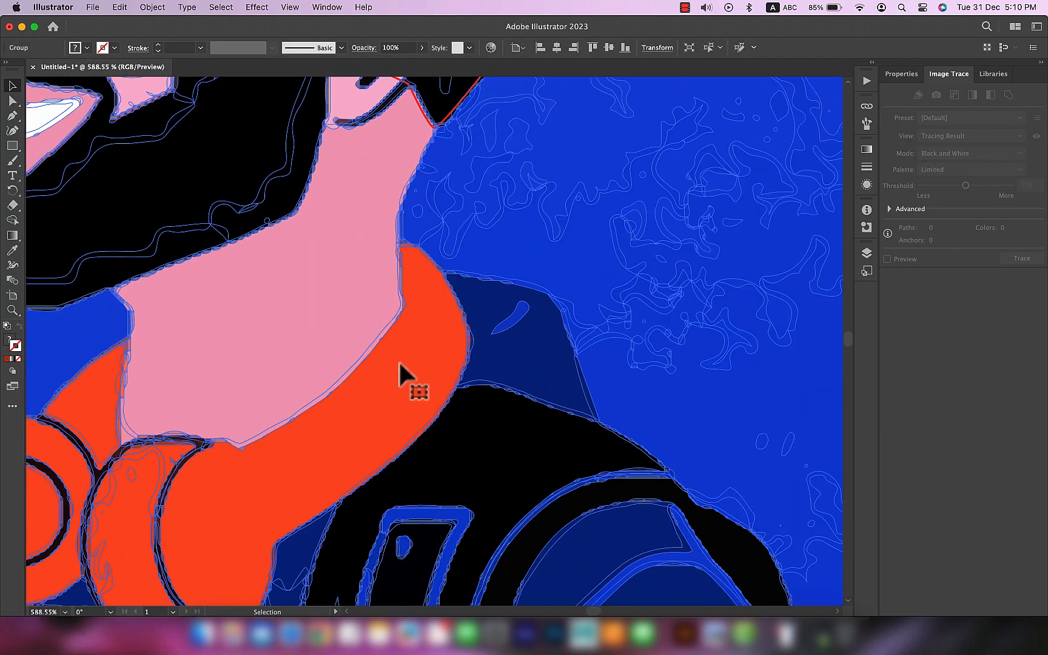
{"action": "left_click_drag", "start_coordinate": [671, 376], "coordinate": [601, 459]}
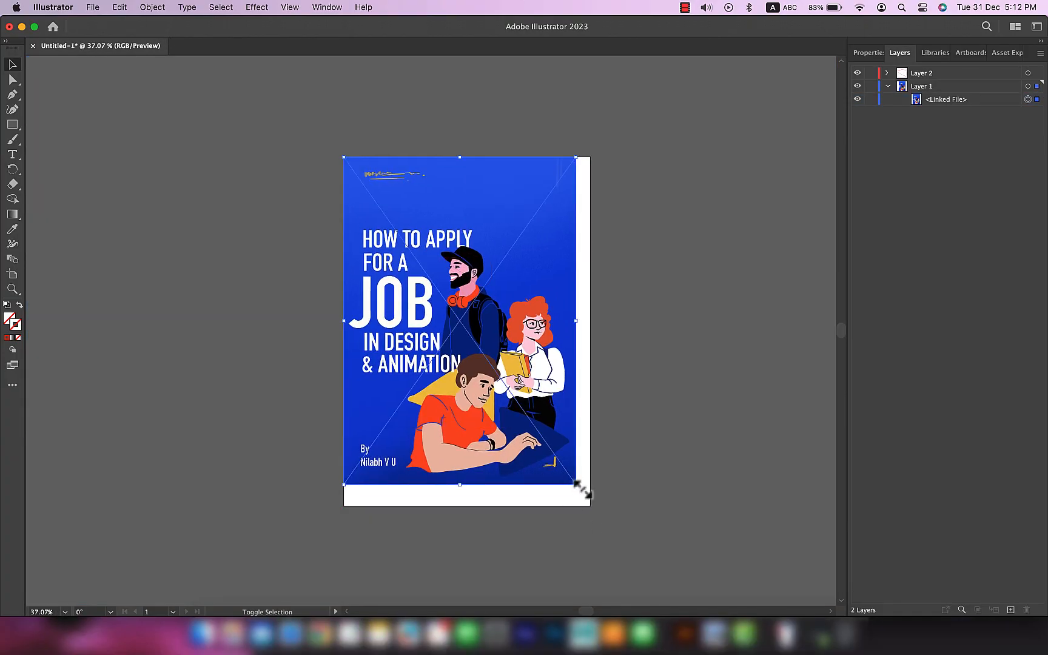
Step: Reduce the opacity of the linked poster image to 27% and return to the layer list
{"action": "left_click_drag", "start_coordinate": [584, 492], "coordinate": [595, 513]}
{"action": "left_click_drag", "start_coordinate": [515, 275], "coordinate": [607, 244]}
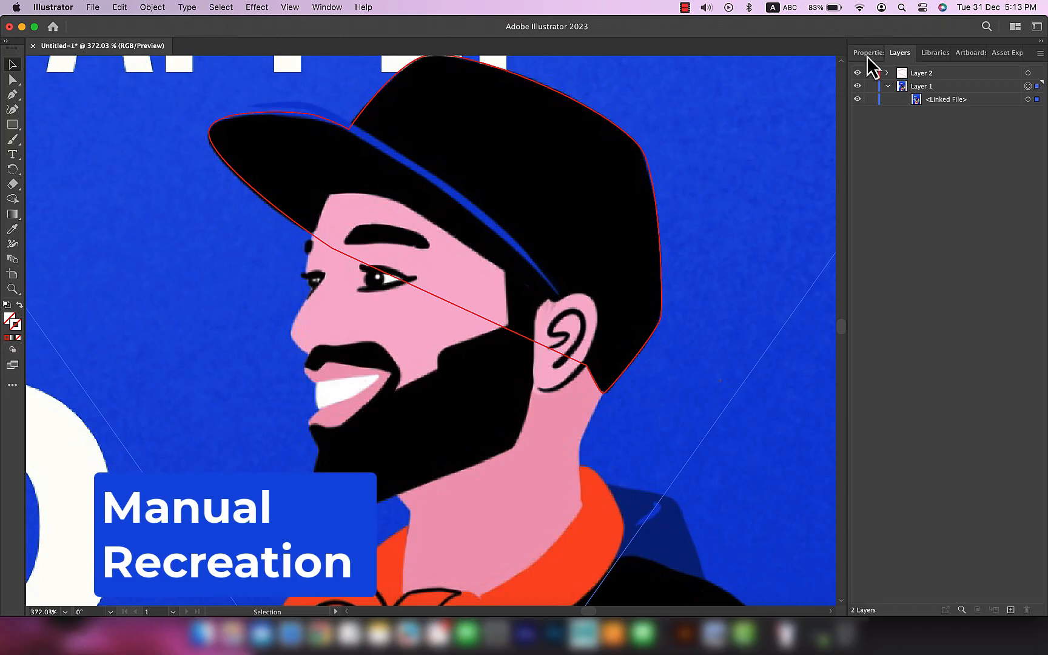
{"action": "left_click", "coordinate": [867, 53]}
{"action": "left_click", "coordinate": [985, 225]}
{"action": "left_click_drag", "start_coordinate": [986, 237], "coordinate": [950, 243]}
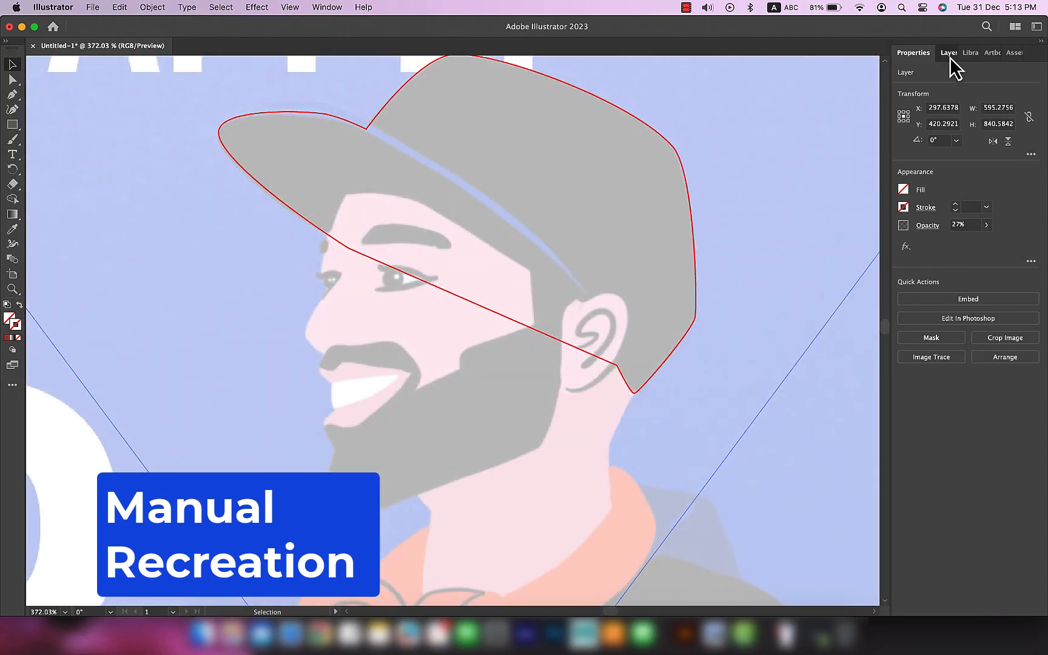
{"action": "left_click", "coordinate": [949, 57]}
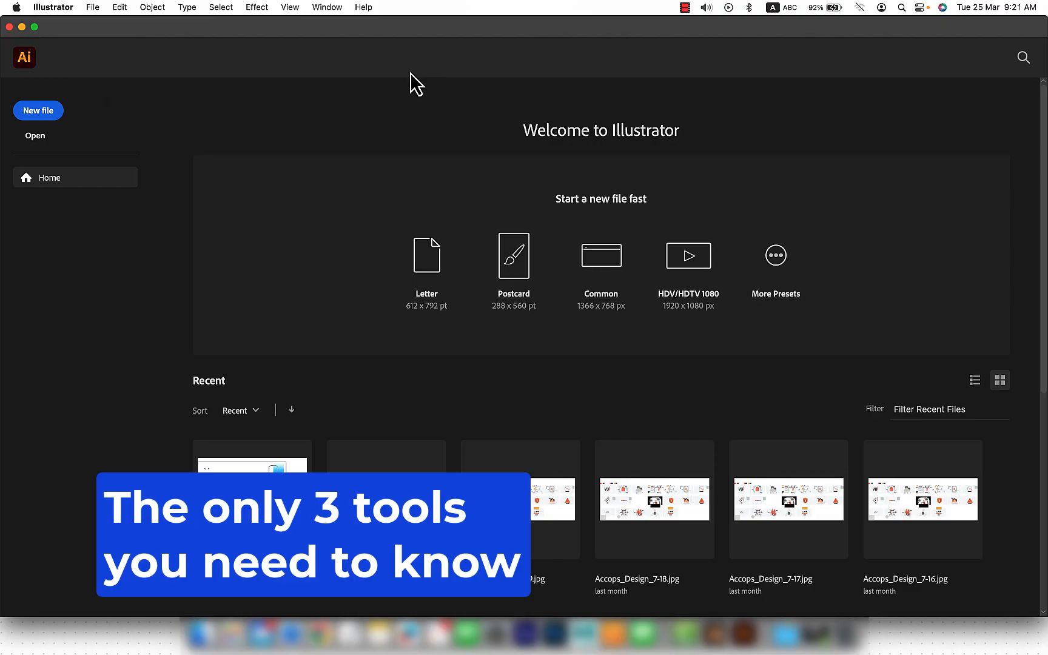
Step: Create a new blank document from the A4 preset
{"action": "left_click", "coordinate": [58, 118]}
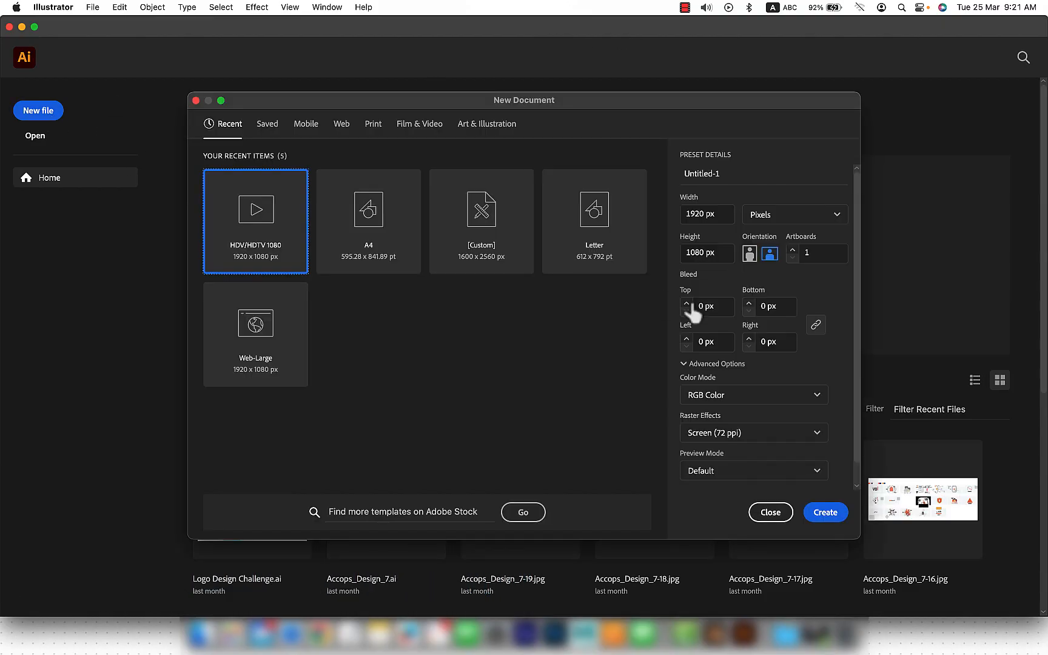
{"action": "left_click", "coordinate": [369, 258]}
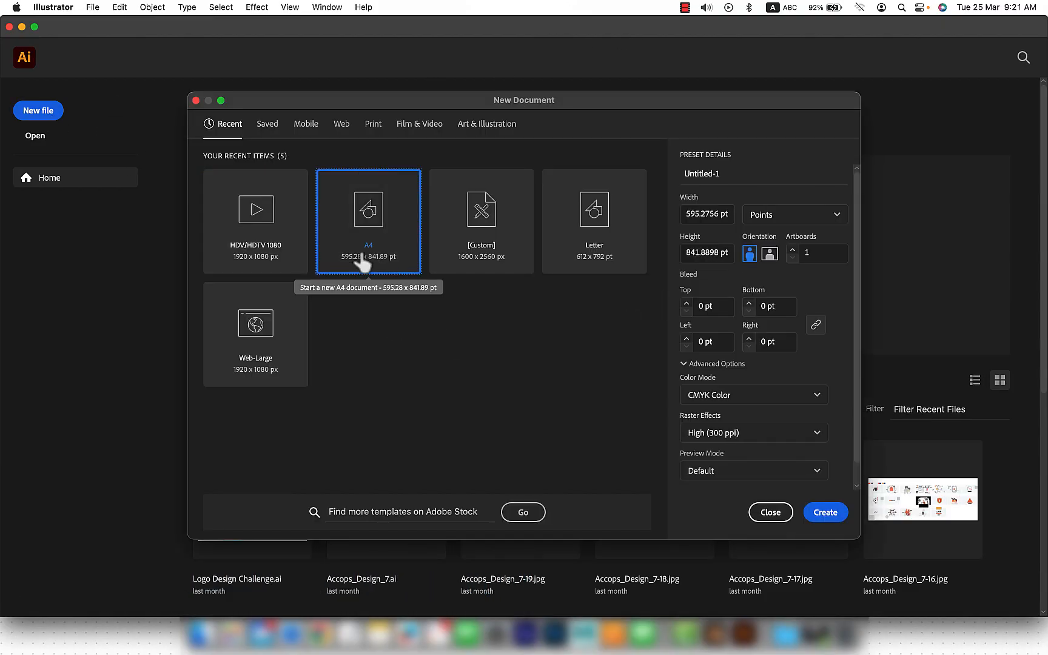
{"action": "left_click", "coordinate": [828, 513]}
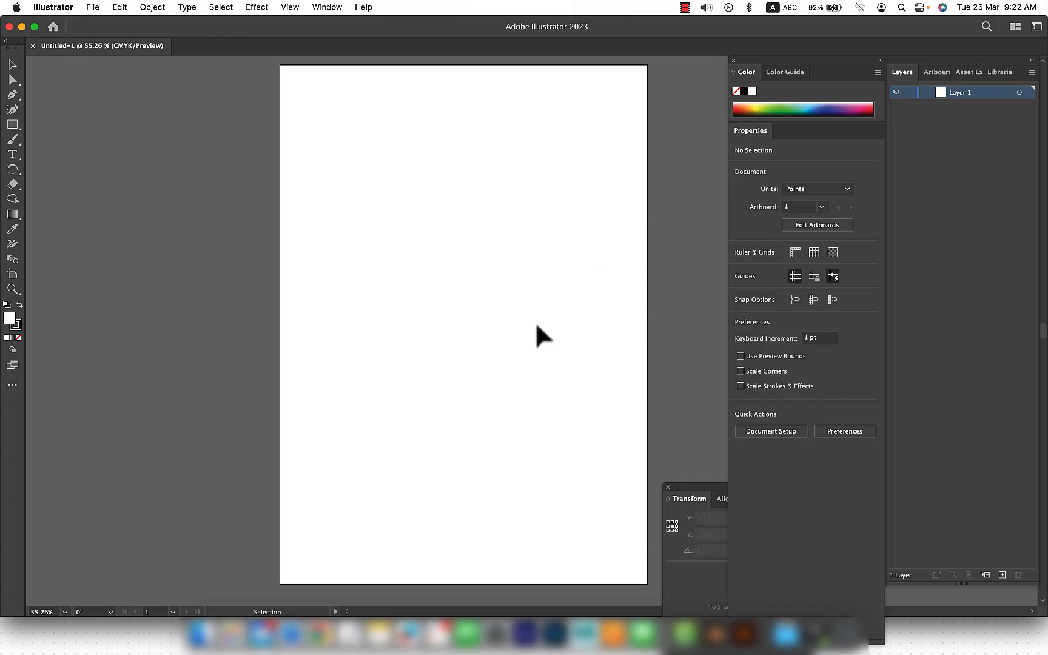
Step: Reset the Essentials workspace to its default layout
{"action": "left_click", "coordinate": [331, 8]}
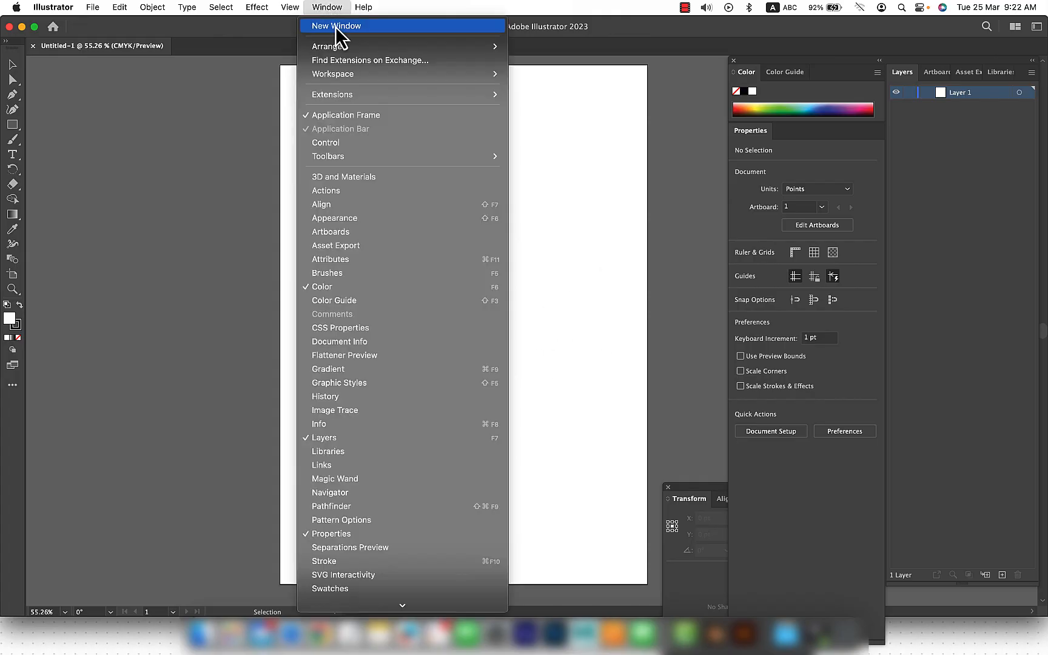
{"action": "mouse_move", "coordinate": [346, 76]}
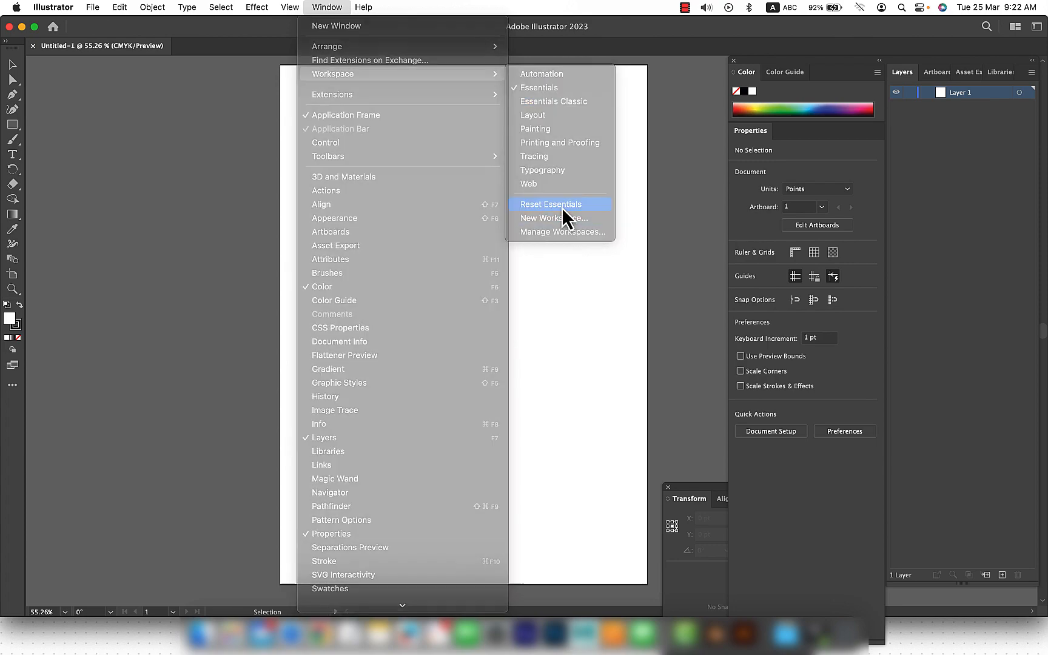
{"action": "left_click", "coordinate": [561, 206]}
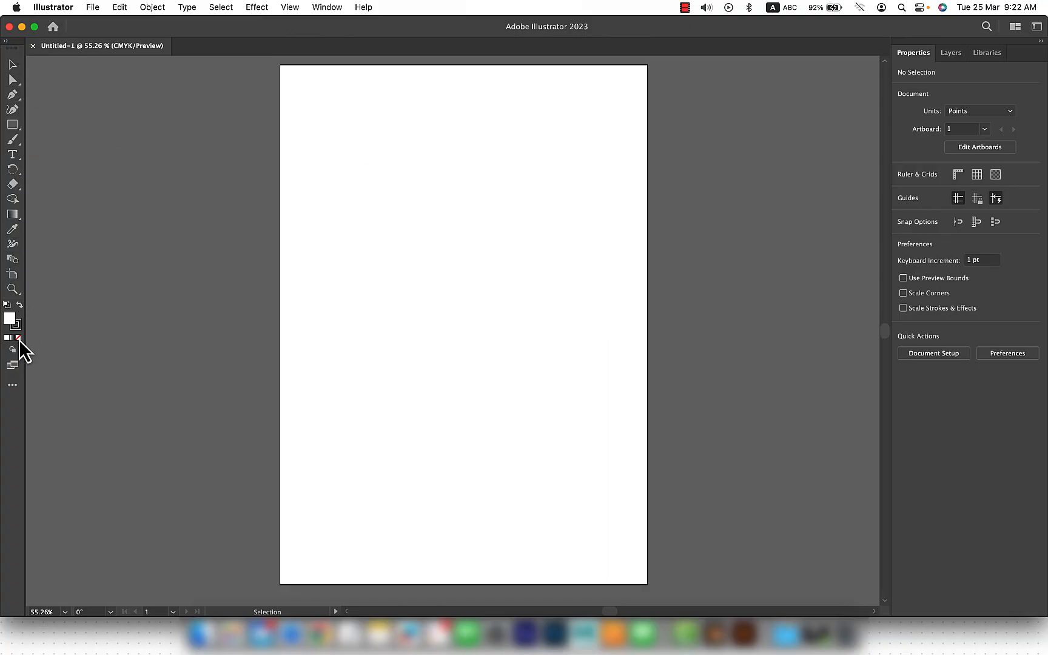
Step: Look over the blank artboard and the document's layers, libraries and properties, ending on the layers
{"action": "key", "text": "space"}
{"action": "mouse_move", "coordinate": [477, 213]}
{"action": "left_mouse_down"}
{"action": "mouse_move", "coordinate": [479, 248]}
{"action": "mouse_move", "coordinate": [488, 201]}
{"action": "left_mouse_up"}
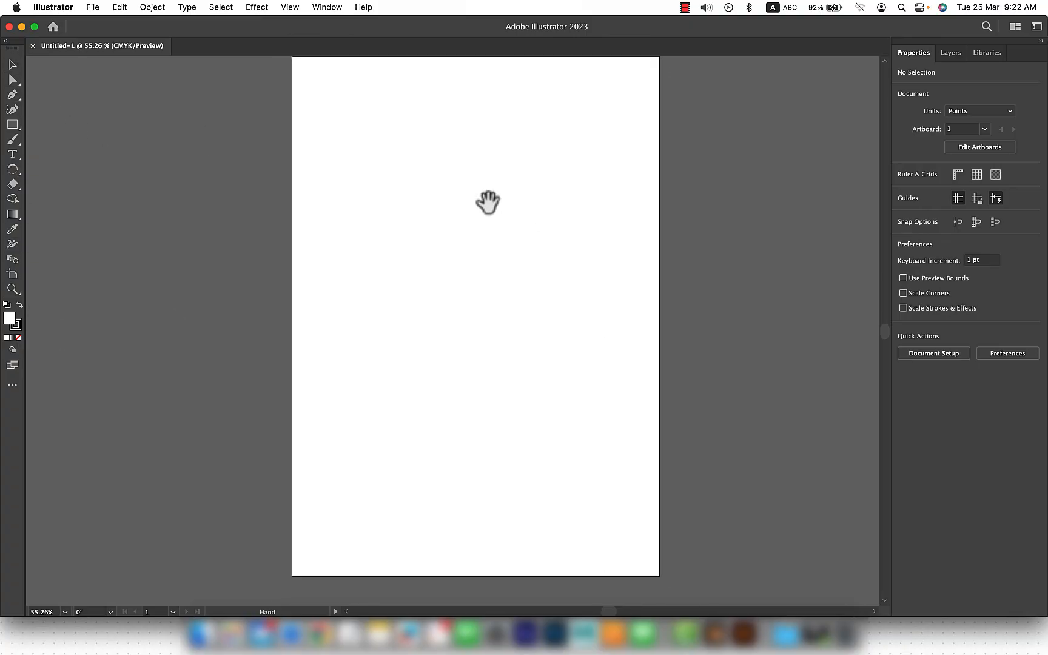
{"action": "key", "text": "space"}
{"action": "left_click_drag", "start_coordinate": [496, 188], "coordinate": [514, 157]}
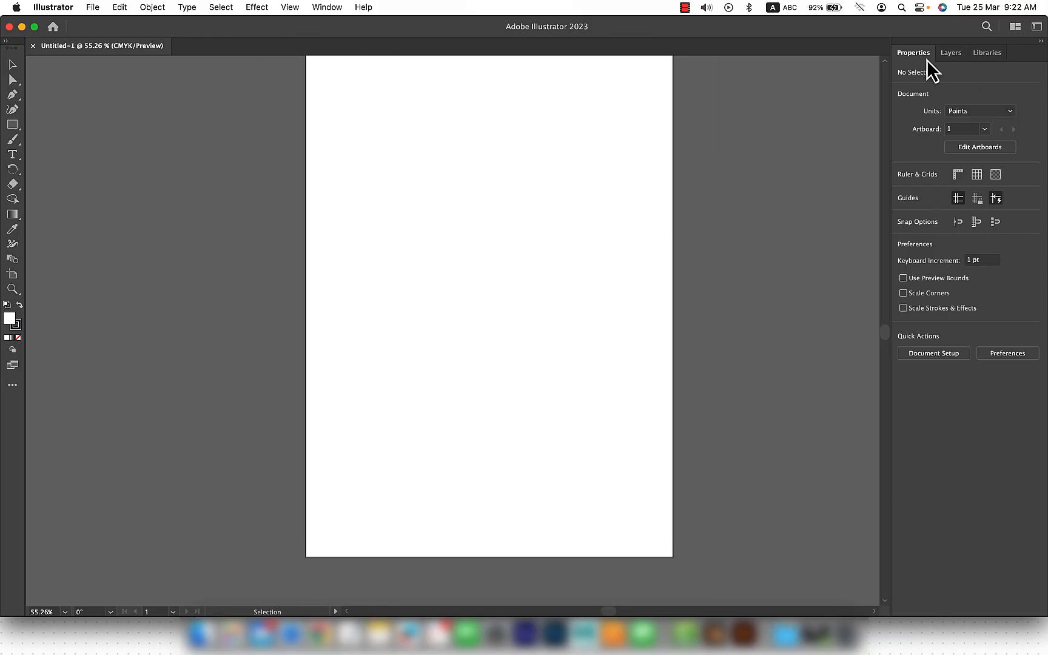
{"action": "left_click", "coordinate": [947, 54]}
{"action": "left_click", "coordinate": [982, 52]}
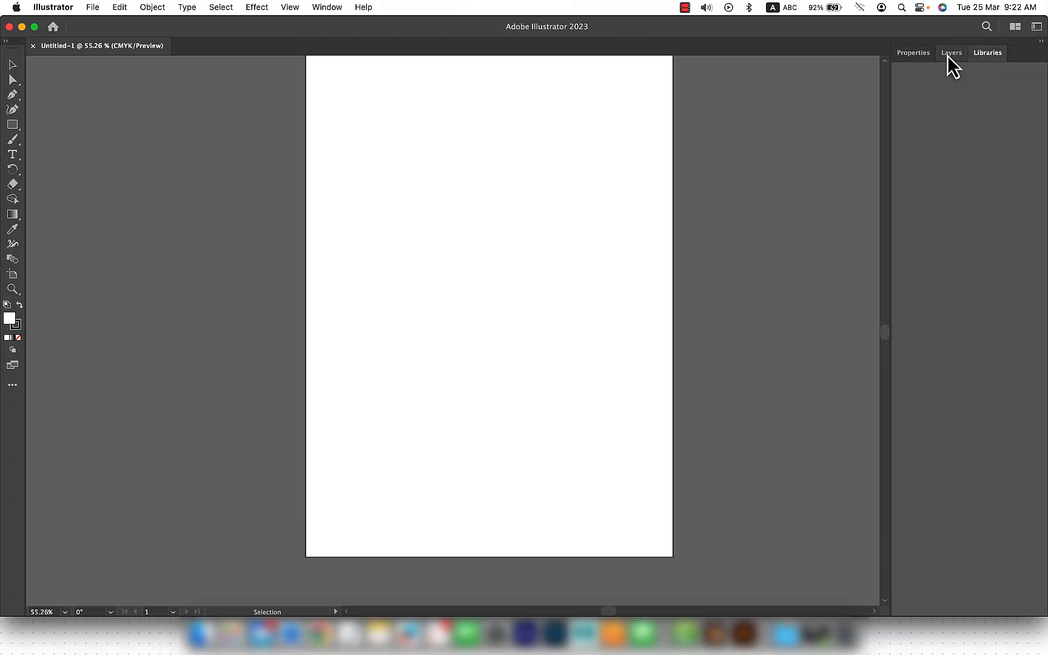
{"action": "left_click", "coordinate": [950, 54]}
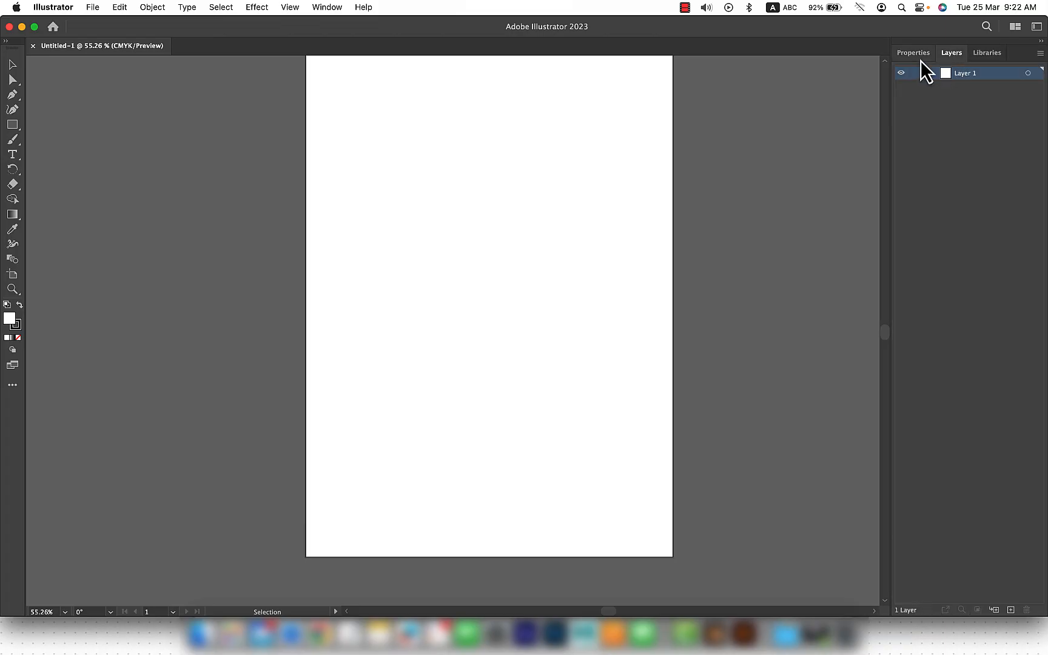
{"action": "left_click", "coordinate": [915, 57]}
{"action": "left_click", "coordinate": [949, 56]}
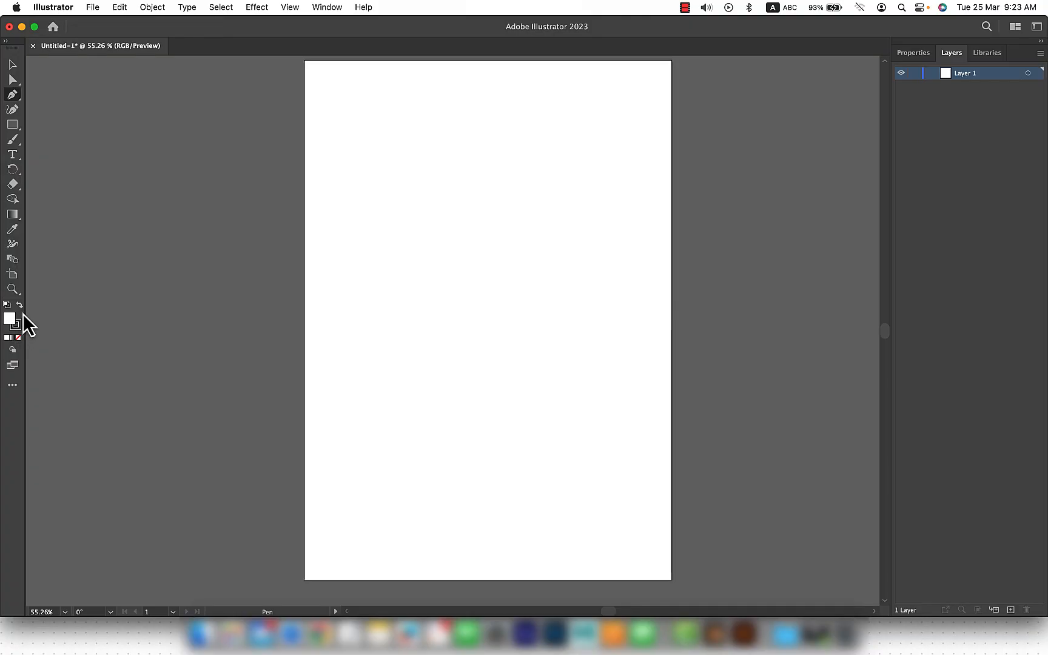
Step: Draw a closed right triangle about 226 pt wide and 169 pt high with the Pen tool on the upper artboard and deselect it
{"action": "left_click", "coordinate": [389, 180]}
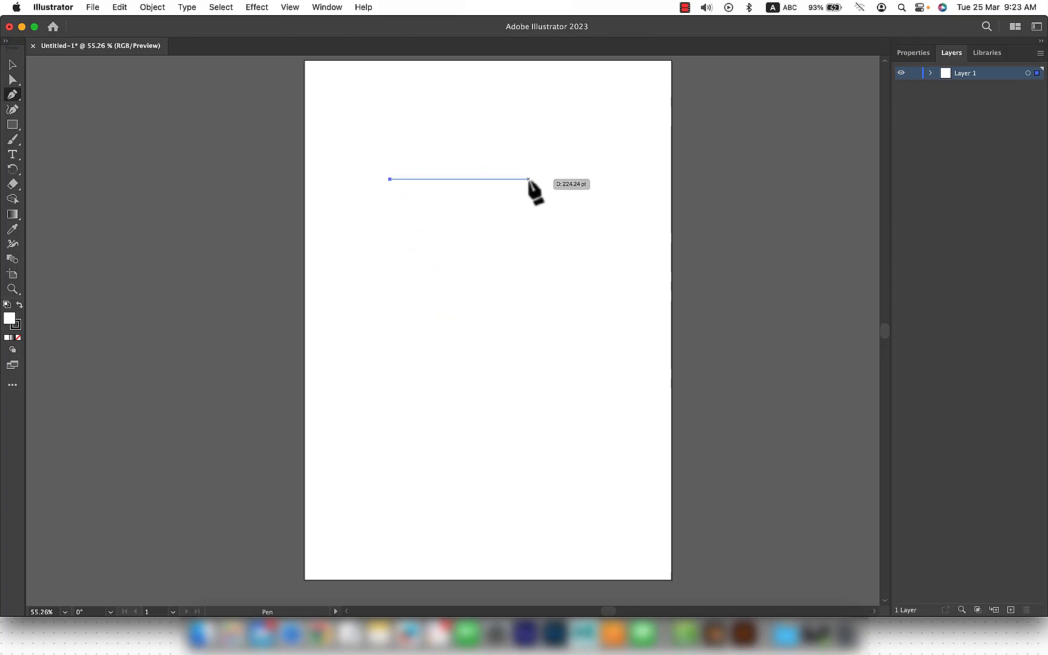
{"action": "left_click", "coordinate": [529, 179]}
{"action": "left_click", "coordinate": [529, 283]}
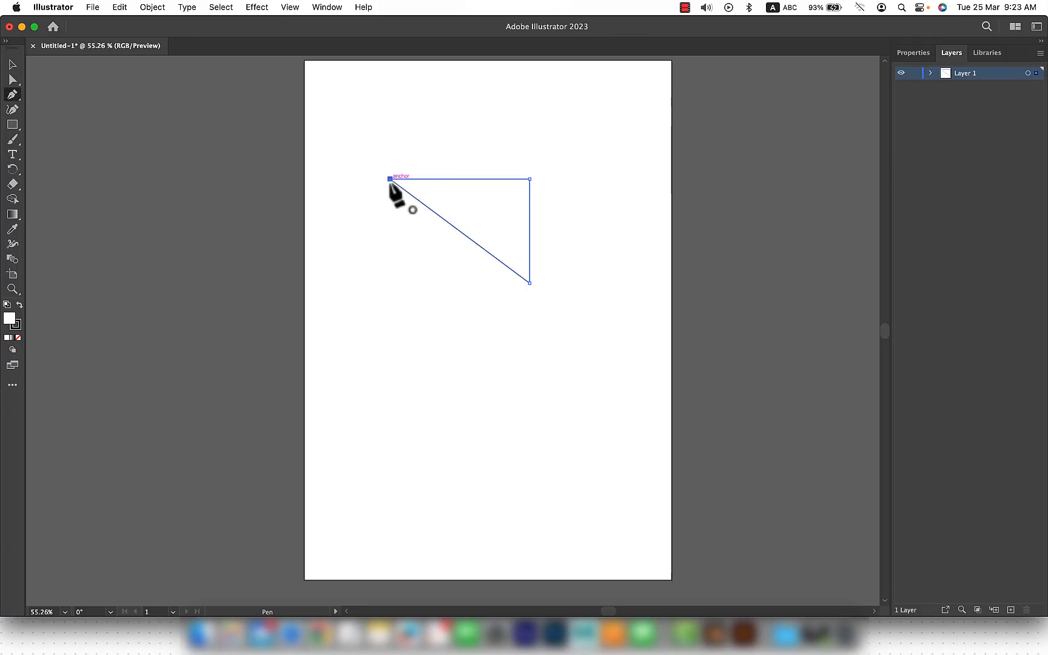
{"action": "left_click", "coordinate": [390, 179]}
{"action": "key", "text": "v"}
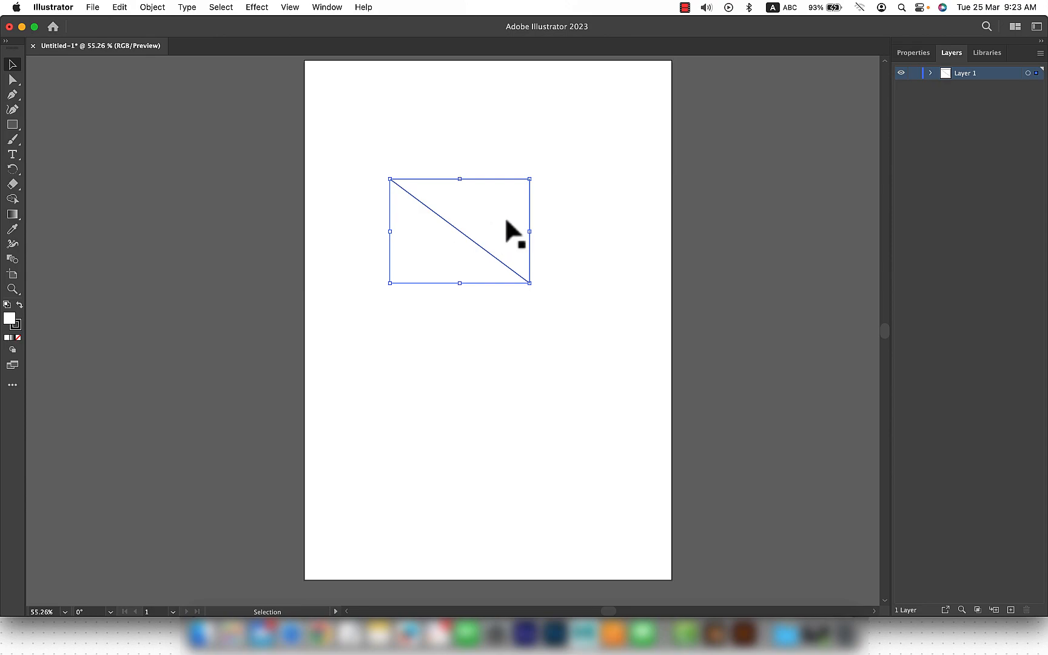
{"action": "left_click", "coordinate": [567, 207]}
Step: Fill the triangle with light blue 7dc1f4 and deselect it
{"action": "left_click", "coordinate": [493, 253]}
{"action": "double_click", "coordinate": [10, 319]}
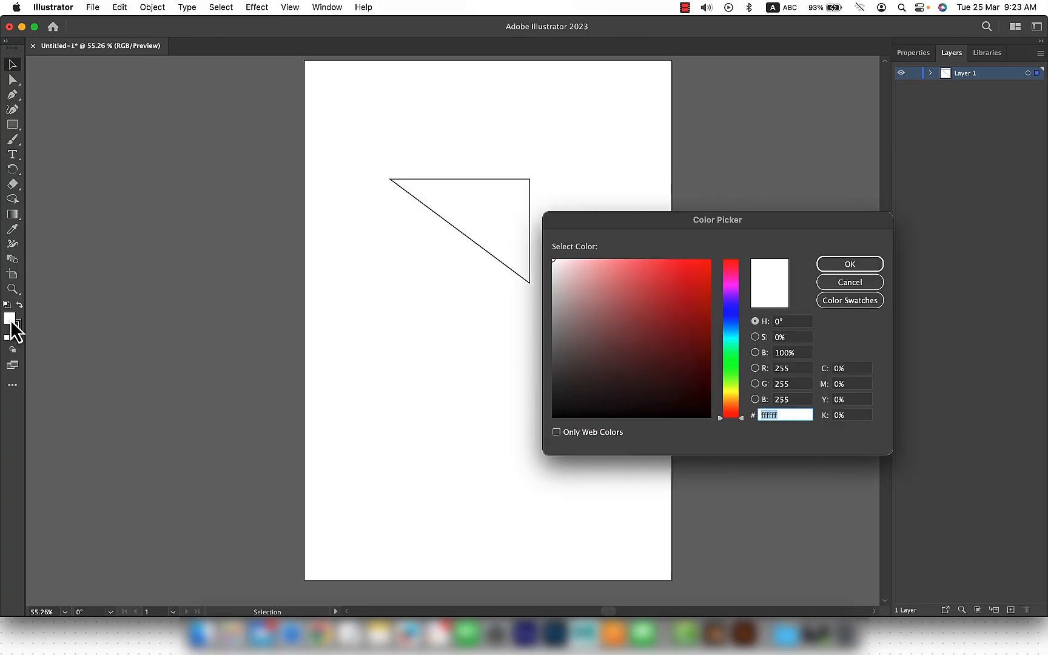
{"action": "mouse_move", "coordinate": [654, 314]}
{"action": "left_mouse_down"}
{"action": "mouse_move", "coordinate": [615, 338]}
{"action": "mouse_move", "coordinate": [631, 361]}
{"action": "left_mouse_up"}
{"action": "left_click", "coordinate": [729, 328]}
{"action": "left_click_drag", "start_coordinate": [655, 316], "coordinate": [629, 267]}
{"action": "left_click", "coordinate": [824, 267]}
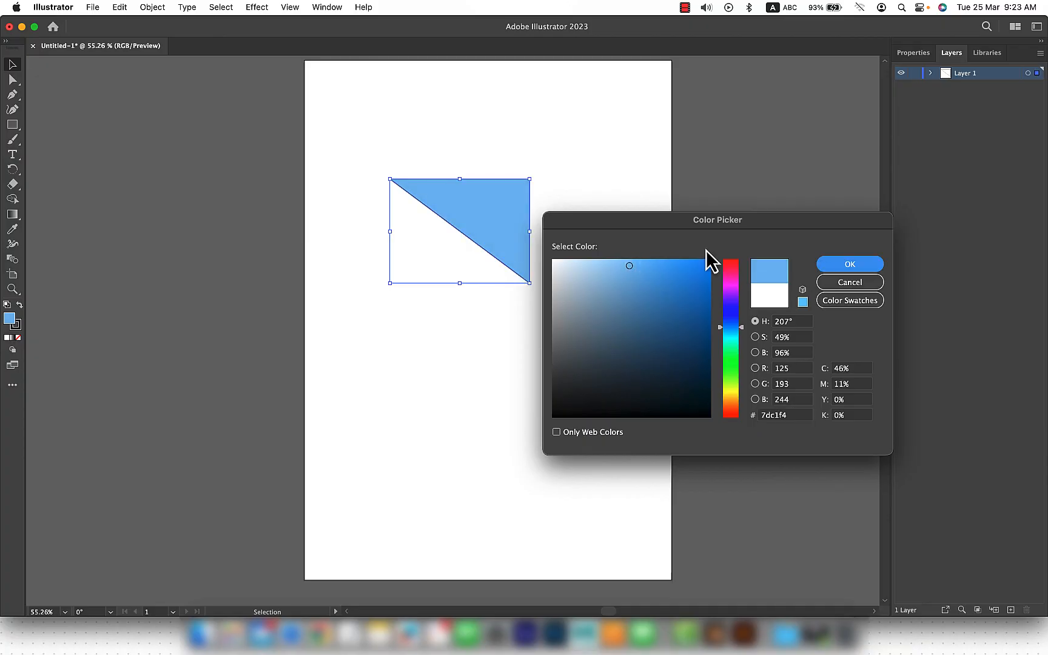
{"action": "left_click", "coordinate": [565, 246]}
Step: Change the triangle's stroke colour to golden yellow e8bb00 and deselect it
{"action": "scroll", "coordinate": [534, 221], "scroll_direction": "up", "scroll_amount": 5}
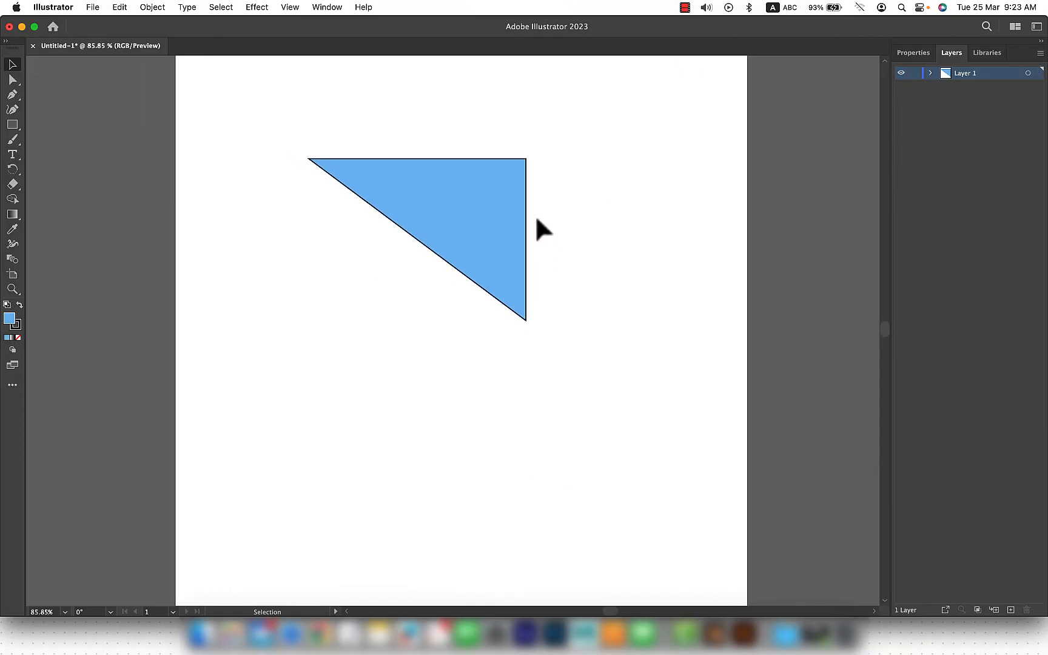
{"action": "double_click", "coordinate": [20, 329]}
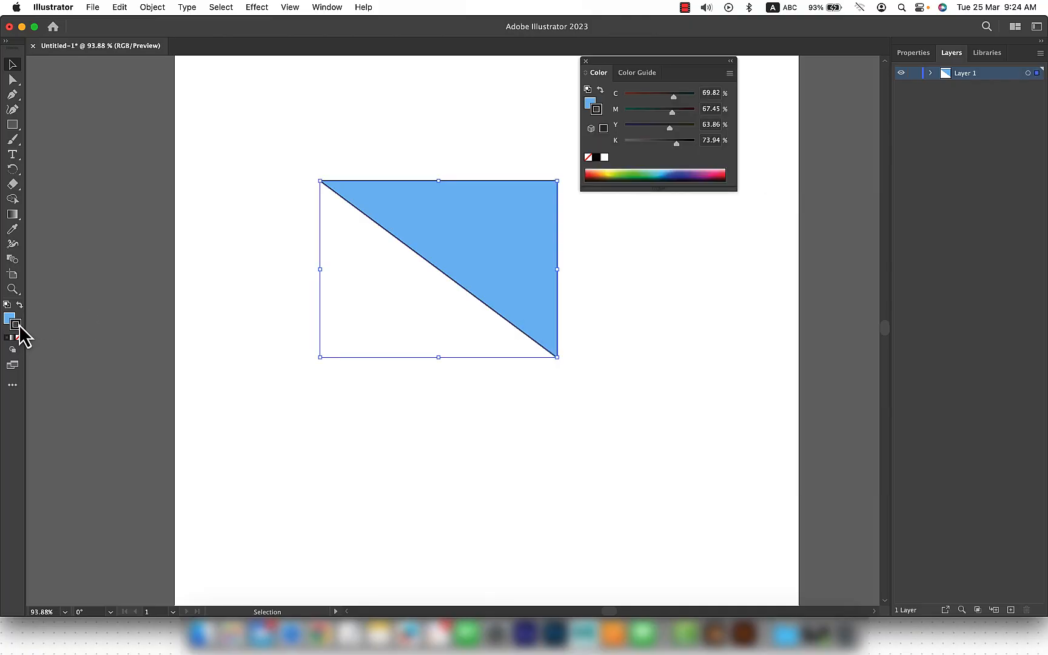
{"action": "double_click", "coordinate": [20, 328]}
{"action": "left_click", "coordinate": [731, 397]}
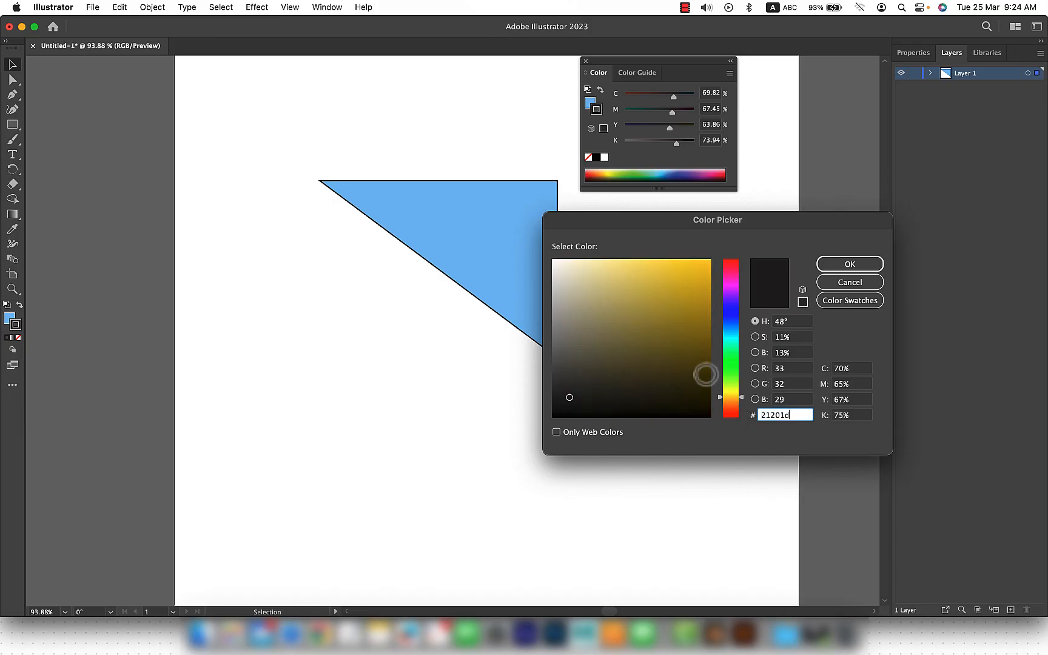
{"action": "left_click", "coordinate": [679, 259]}
{"action": "mouse_move", "coordinate": [677, 273]}
{"action": "left_mouse_down"}
{"action": "mouse_move", "coordinate": [643, 260]}
{"action": "mouse_move", "coordinate": [682, 264]}
{"action": "mouse_move", "coordinate": [713, 285]}
{"action": "mouse_move", "coordinate": [710, 274]}
{"action": "left_mouse_up"}
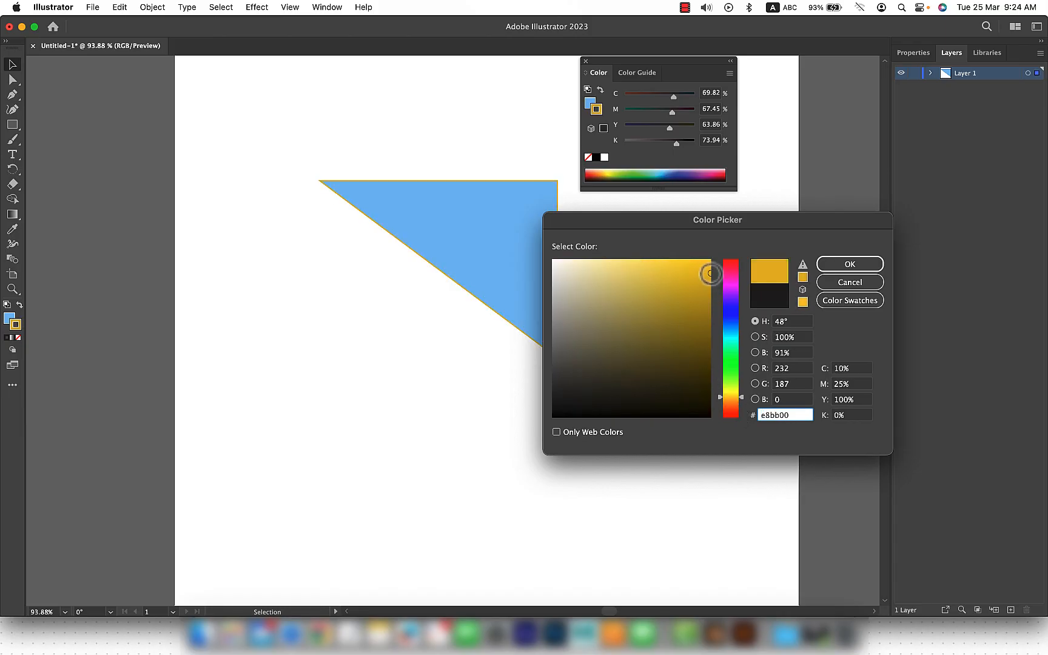
{"action": "left_click", "coordinate": [849, 264]}
{"action": "left_click", "coordinate": [588, 382]}
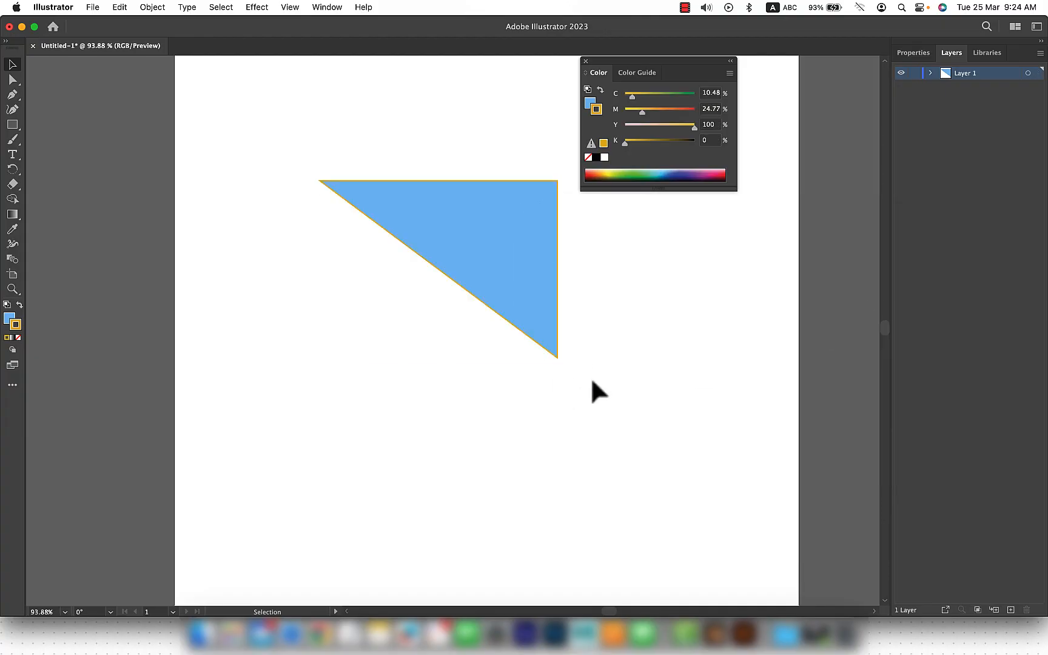
Step: Move the triangle down and slightly left, and give it a 16 pt dark blue stroke
{"action": "left_click_drag", "start_coordinate": [509, 242], "coordinate": [493, 298]}
{"action": "left_click", "coordinate": [896, 54]}
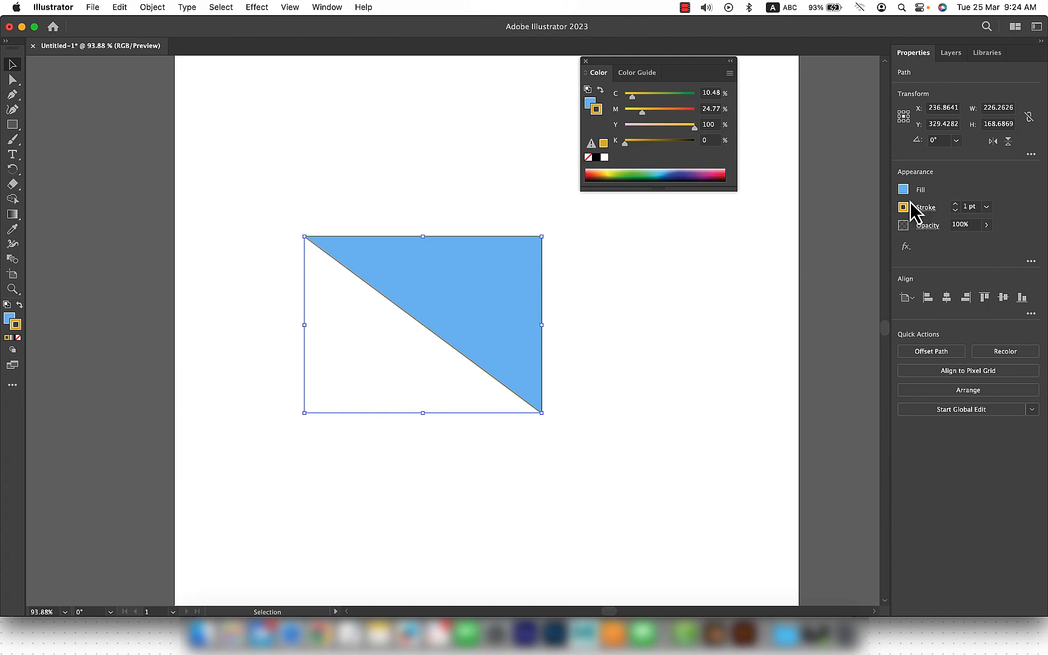
{"action": "left_click", "coordinate": [955, 204]}
{"action": "left_click", "coordinate": [956, 205]}
{"action": "left_click", "coordinate": [956, 205]}
{"action": "left_click", "coordinate": [956, 204]}
{"action": "left_click", "coordinate": [956, 204]}
{"action": "left_click", "coordinate": [955, 204]}
{"action": "left_click", "coordinate": [956, 204]}
{"action": "left_click", "coordinate": [955, 204]}
{"action": "left_click", "coordinate": [956, 204]}
{"action": "left_click", "coordinate": [955, 204]}
{"action": "left_click", "coordinate": [955, 204]}
{"action": "left_click", "coordinate": [956, 204]}
{"action": "left_click", "coordinate": [956, 204]}
{"action": "left_click", "coordinate": [955, 204]}
{"action": "left_click", "coordinate": [955, 205]}
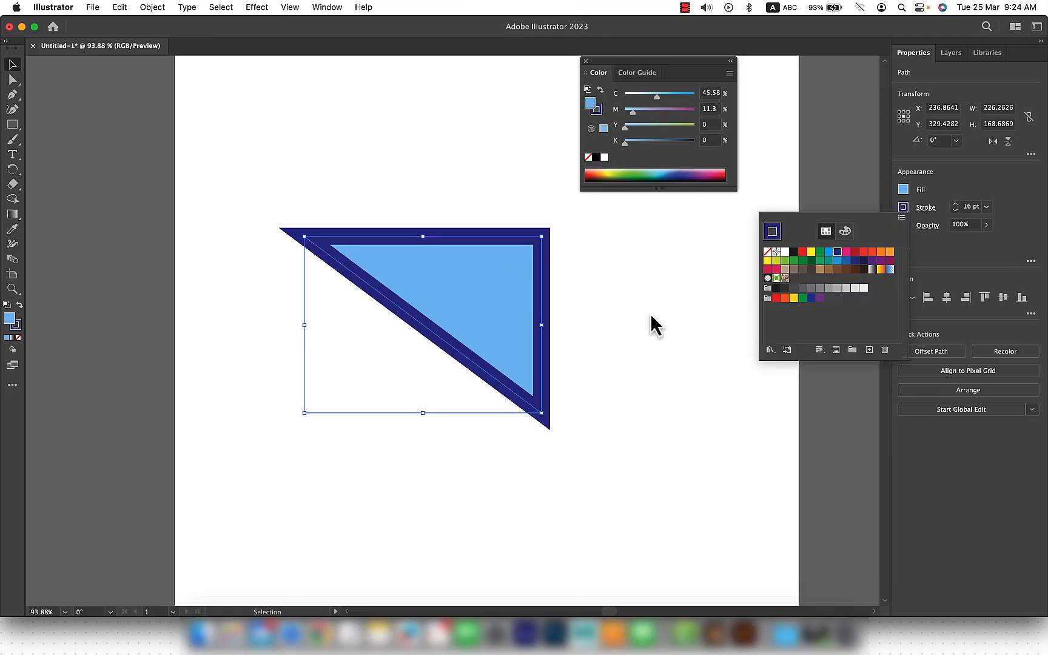
{"action": "left_click", "coordinate": [652, 291]}
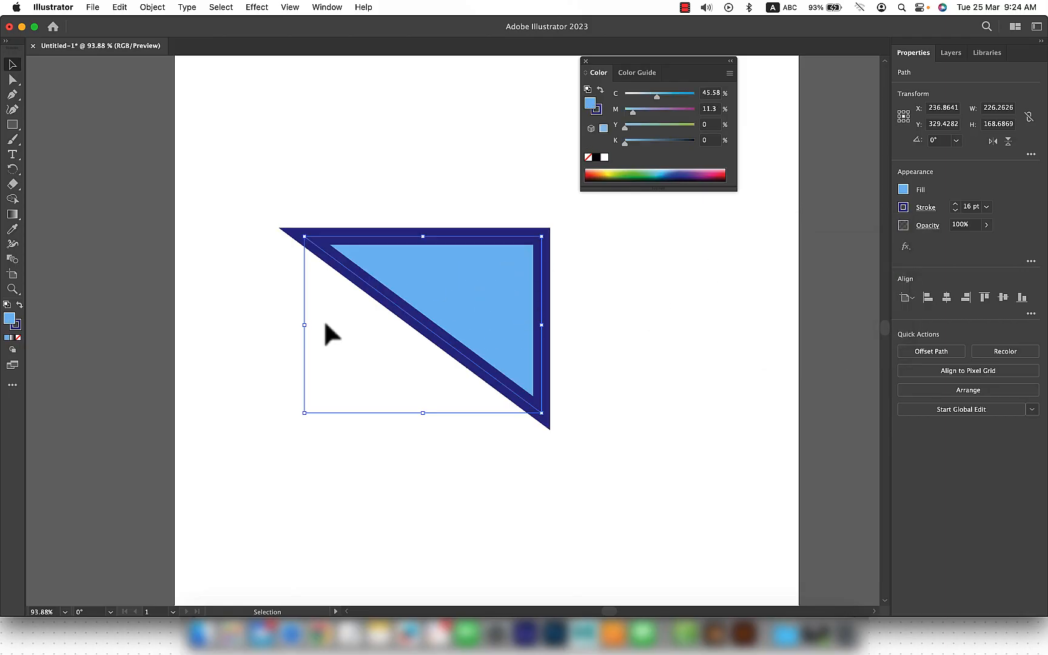
Step: Draw a closed, smooth three-anchor oval below the triangle with the Pen tool, using curved segments
{"action": "left_click", "coordinate": [567, 340]}
{"action": "left_click", "coordinate": [488, 354]}
{"action": "scroll", "coordinate": [520, 327], "scroll_direction": "down", "scroll_amount": 3}
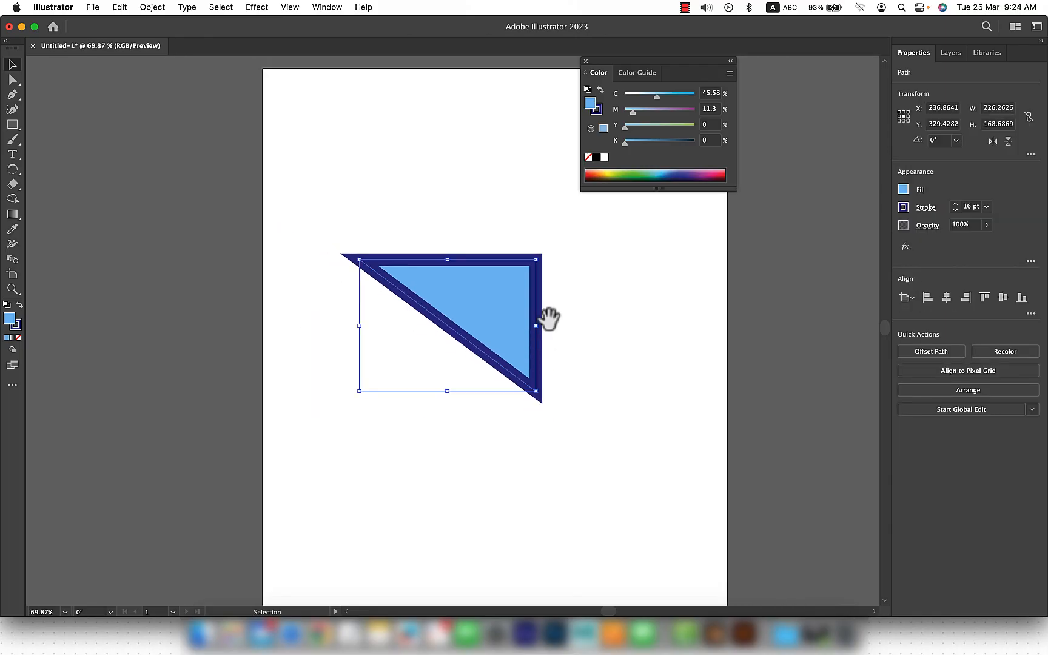
{"action": "left_click_drag", "start_coordinate": [557, 307], "coordinate": [537, 240]}
{"action": "left_click", "coordinate": [376, 395]}
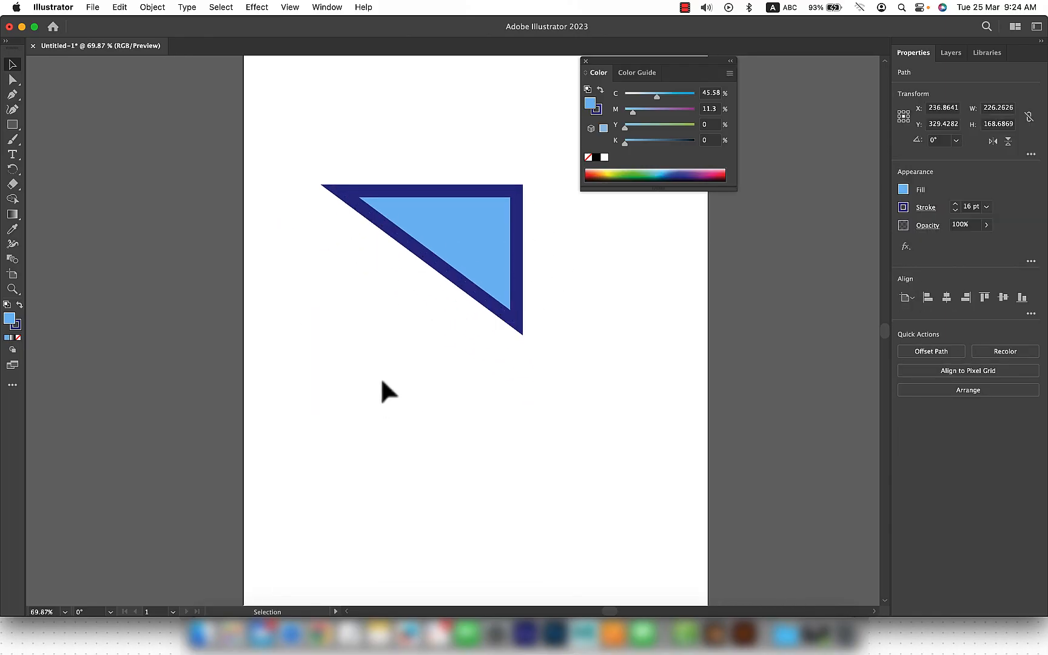
{"action": "left_click", "coordinate": [12, 94]}
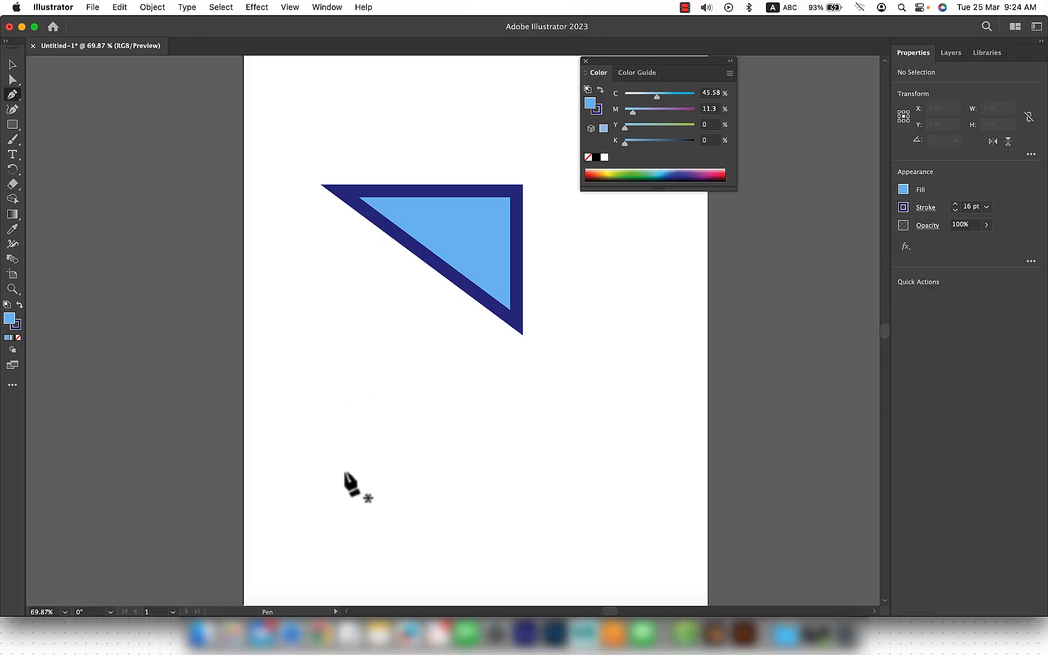
{"action": "left_click", "coordinate": [303, 518]}
{"action": "left_click_drag", "start_coordinate": [478, 512], "coordinate": [568, 451]}
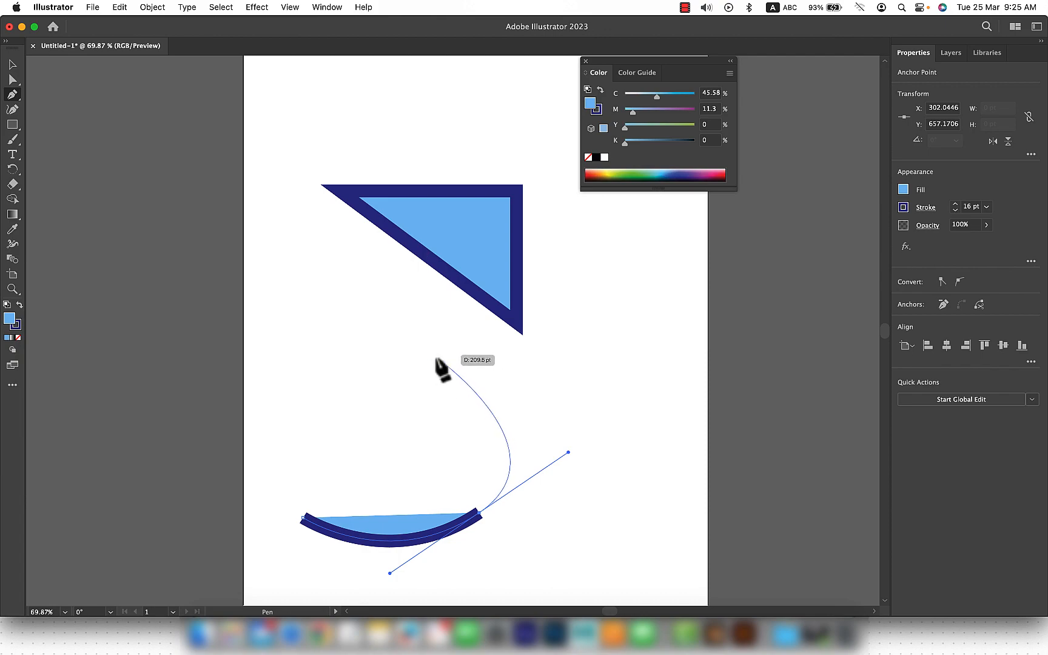
{"action": "left_click_drag", "start_coordinate": [412, 364], "coordinate": [297, 364]}
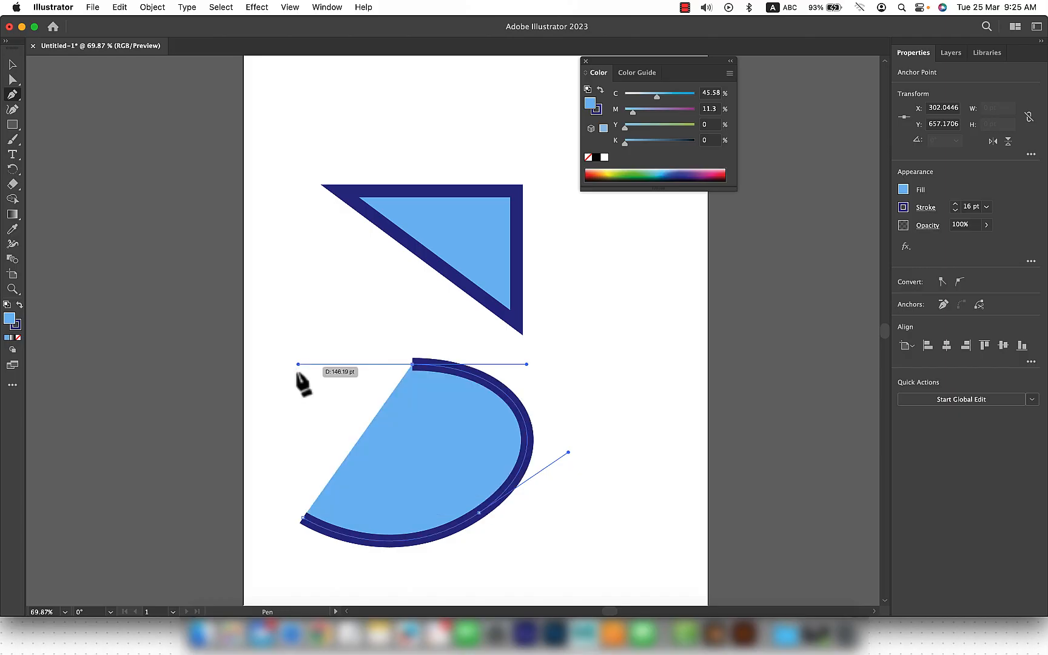
{"action": "mouse_move", "coordinate": [303, 520]}
{"action": "left_mouse_down"}
{"action": "mouse_move", "coordinate": [339, 554]}
{"action": "mouse_move", "coordinate": [389, 572]}
{"action": "left_mouse_up"}
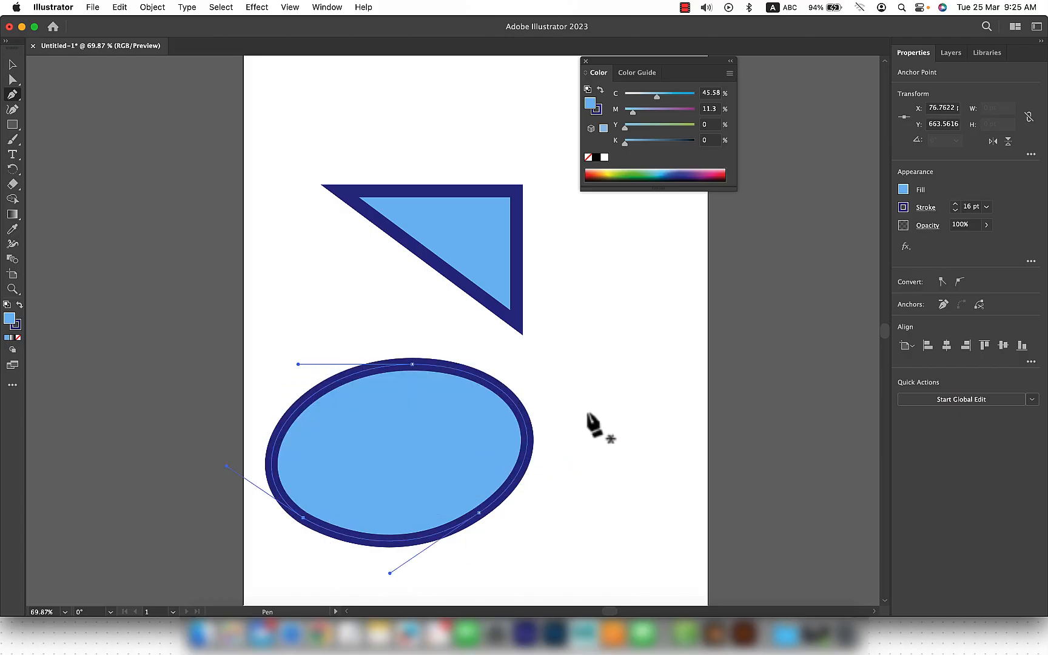
Step: Draw a closed three-anchor triangle with curved sides above the straight triangle using the Pen tool
{"action": "key", "text": "space"}
{"action": "left_click_drag", "start_coordinate": [589, 247], "coordinate": [545, 373]}
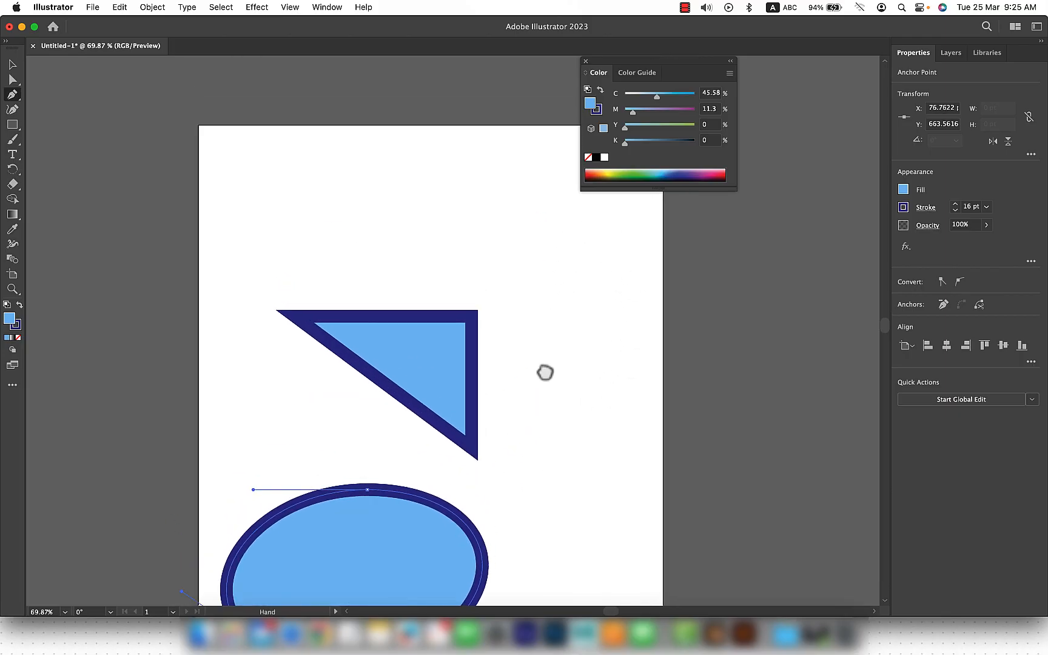
{"action": "left_click", "coordinate": [297, 203]}
{"action": "left_click_drag", "start_coordinate": [488, 203], "coordinate": [511, 215]}
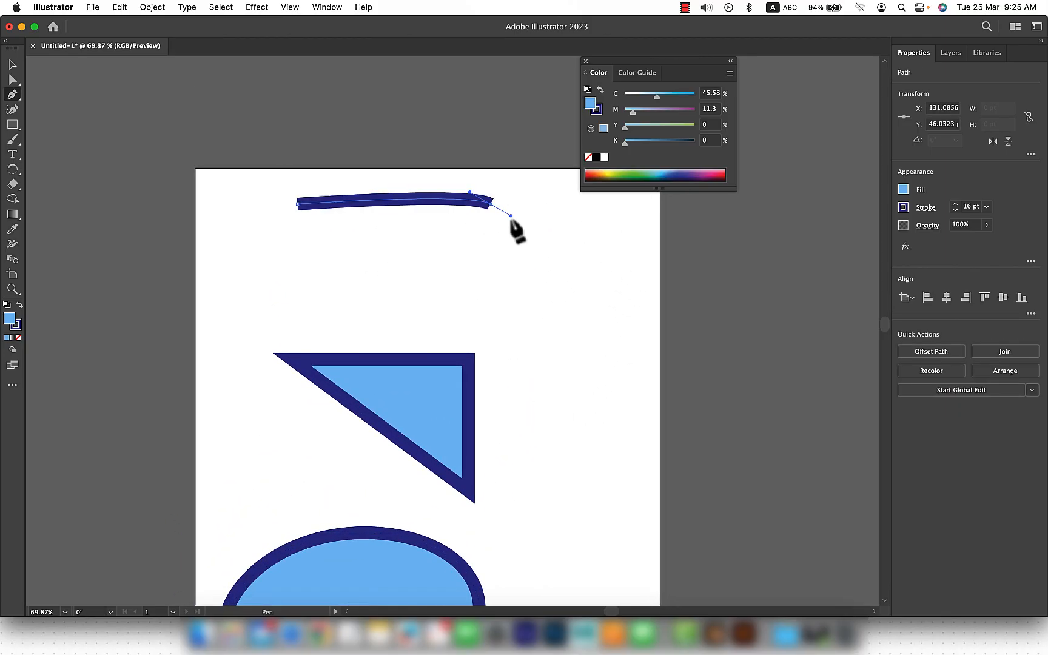
{"action": "left_click_drag", "start_coordinate": [490, 320], "coordinate": [467, 328]}
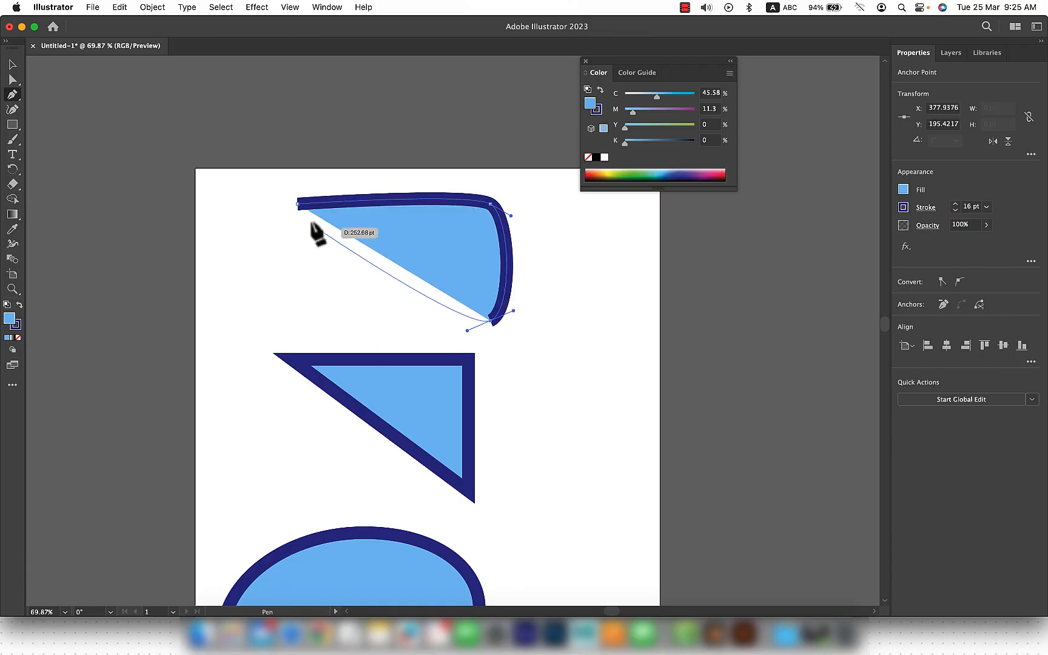
{"action": "left_click_drag", "start_coordinate": [297, 203], "coordinate": [293, 167]}
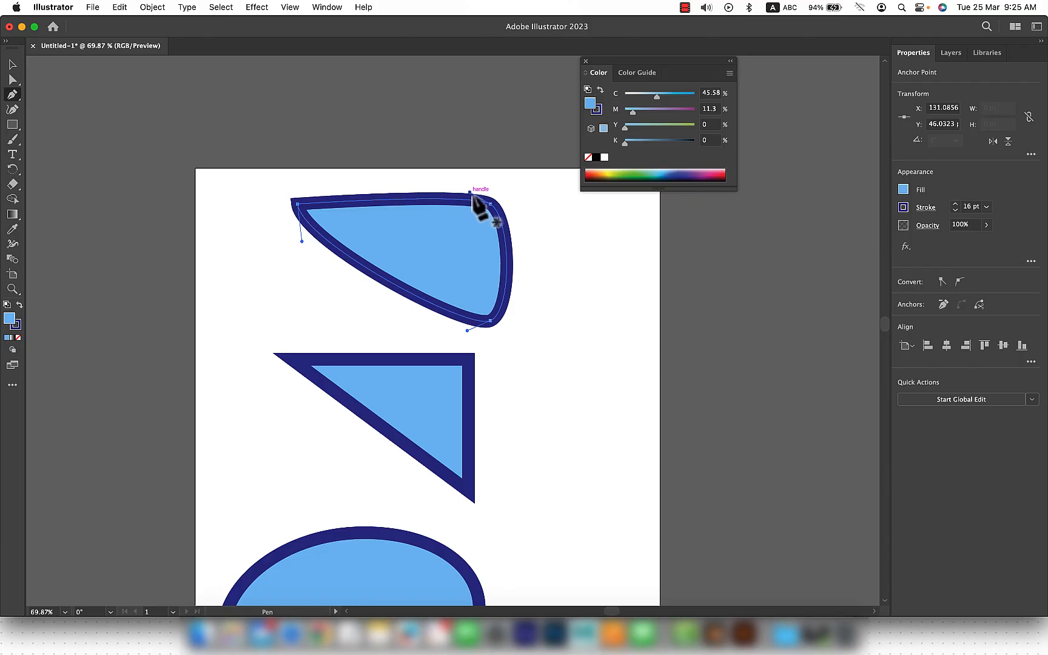
Step: Reshape the oval into an uneven rounded blob by adjusting the direction handles of its anchors with Direct Selection
{"action": "key", "text": "space"}
{"action": "left_click_drag", "start_coordinate": [510, 423], "coordinate": [548, 208]}
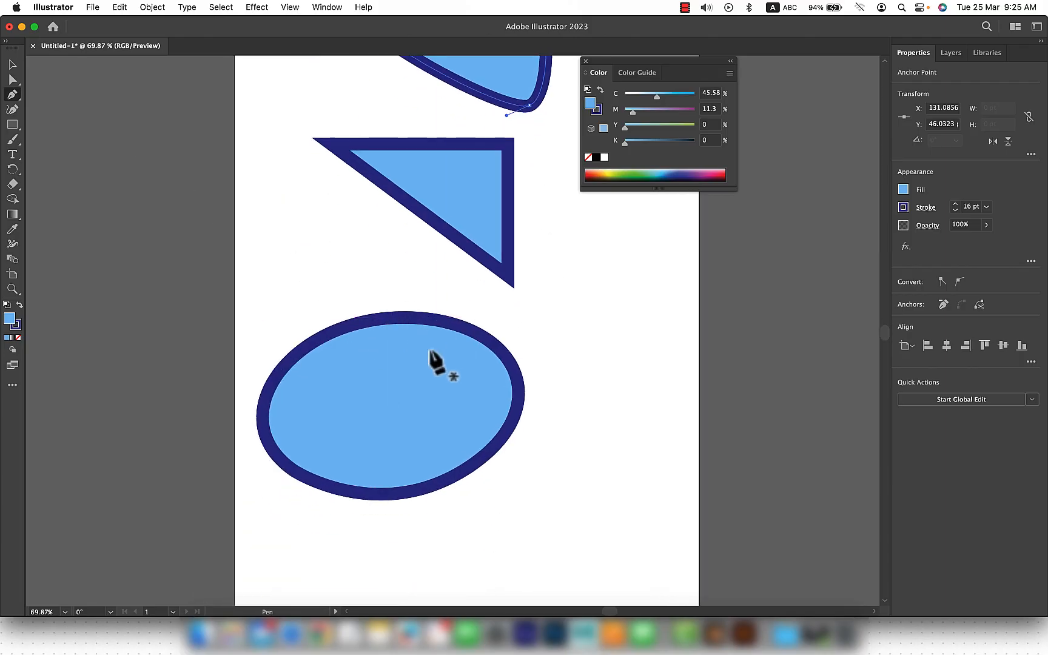
{"action": "key", "text": "a"}
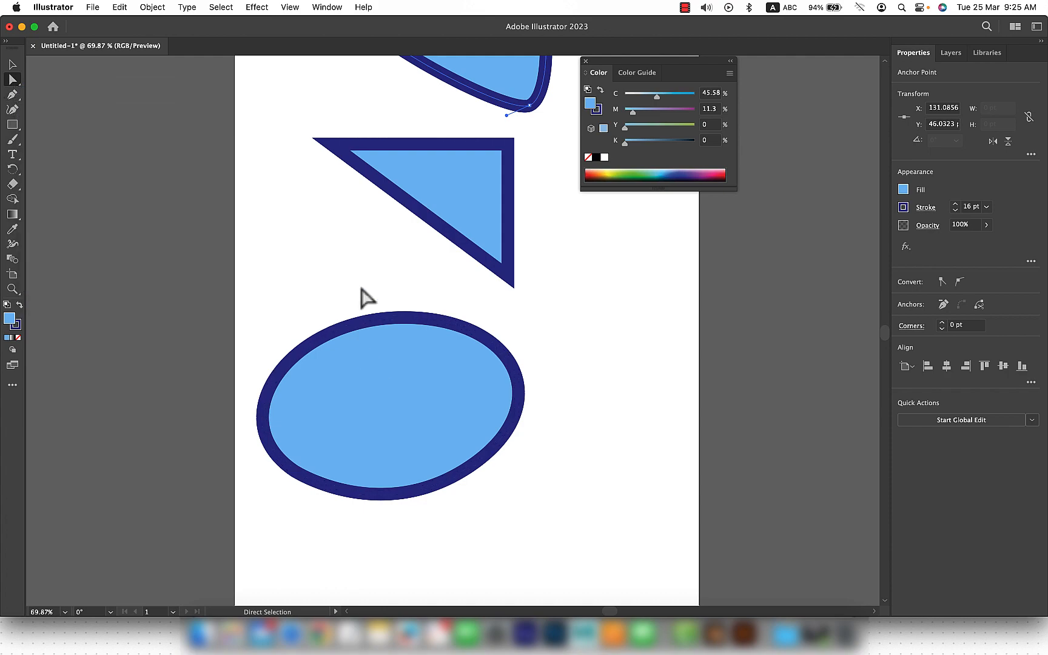
{"action": "left_click_drag", "start_coordinate": [434, 377], "coordinate": [433, 375]}
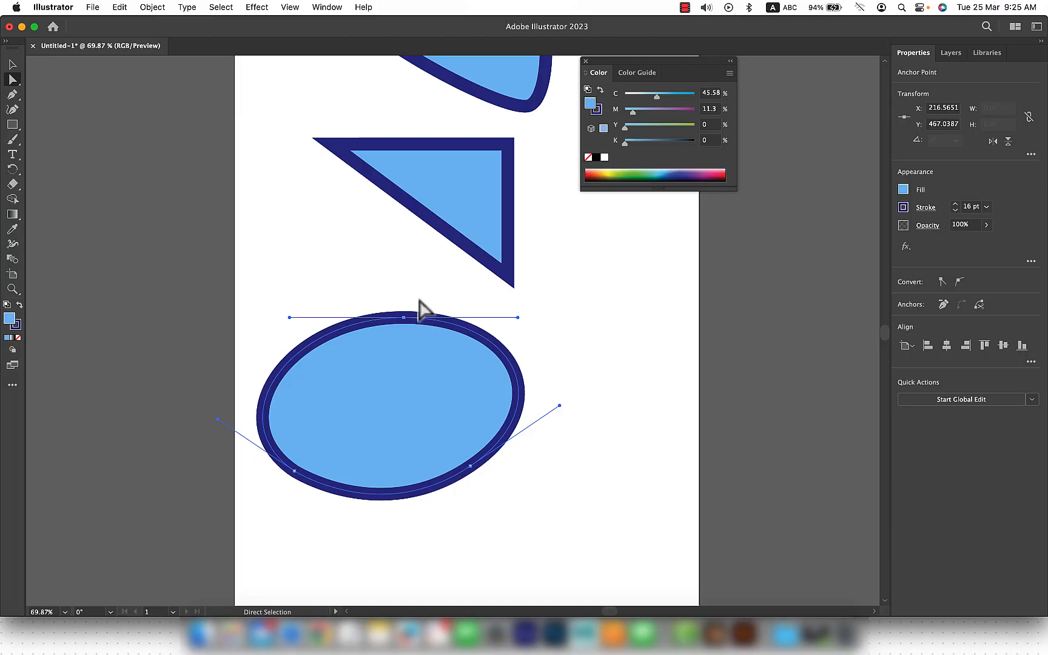
{"action": "left_click", "coordinate": [414, 296]}
{"action": "left_click", "coordinate": [404, 317]}
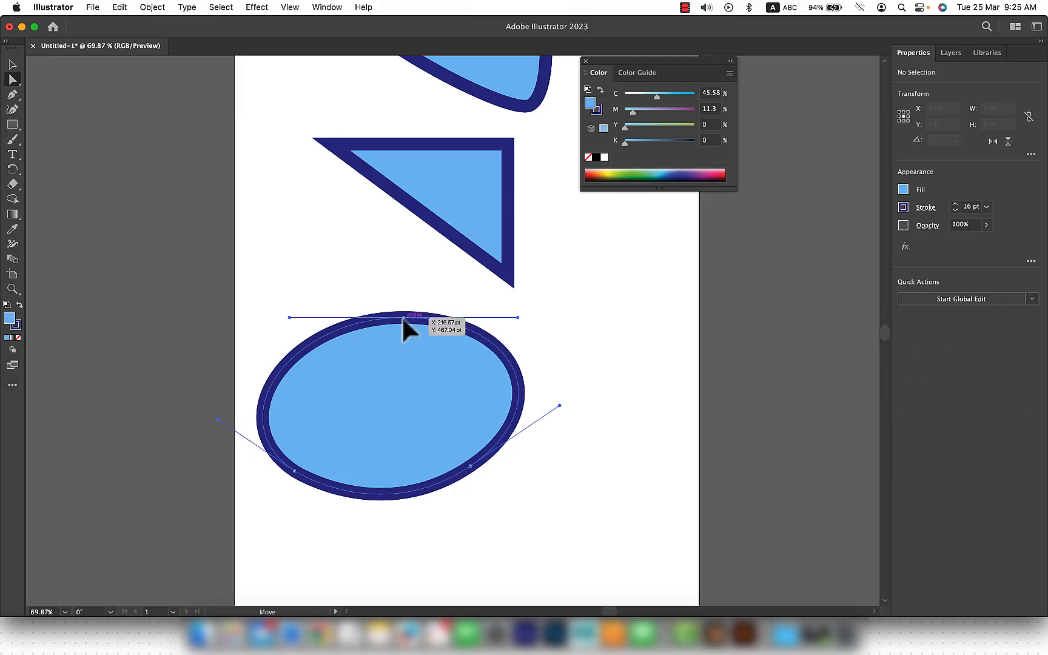
{"action": "mouse_move", "coordinate": [517, 317]}
{"action": "left_mouse_down"}
{"action": "mouse_move", "coordinate": [468, 274]}
{"action": "mouse_move", "coordinate": [520, 365]}
{"action": "mouse_move", "coordinate": [499, 309]}
{"action": "mouse_move", "coordinate": [428, 260]}
{"action": "mouse_move", "coordinate": [507, 383]}
{"action": "mouse_move", "coordinate": [428, 273]}
{"action": "mouse_move", "coordinate": [461, 302]}
{"action": "mouse_move", "coordinate": [426, 316]}
{"action": "mouse_move", "coordinate": [510, 316]}
{"action": "left_mouse_up"}
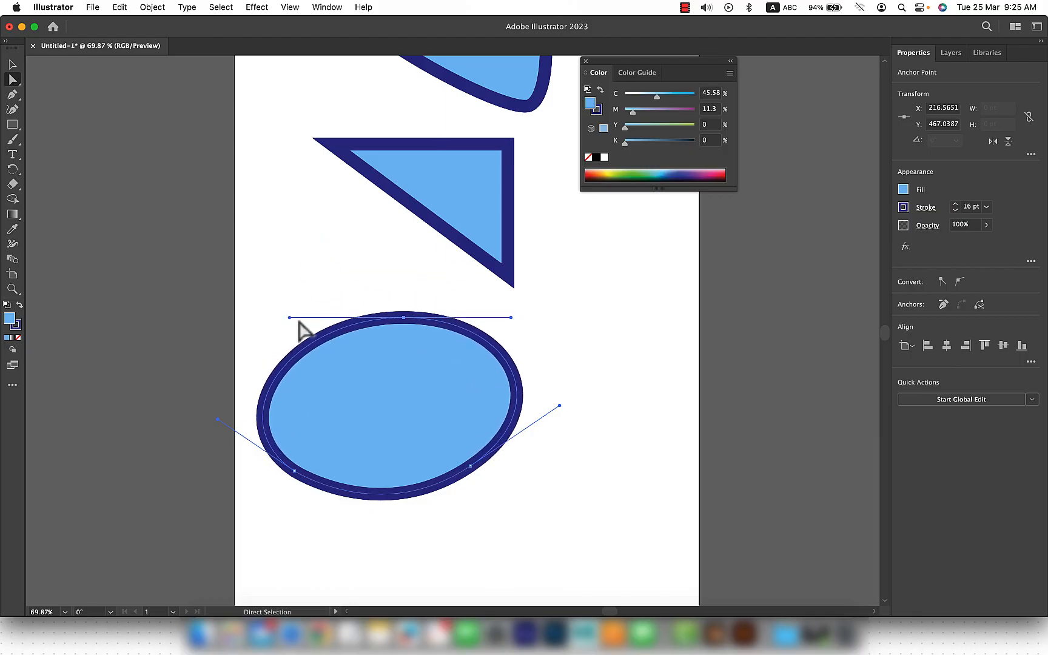
{"action": "left_click_drag", "start_coordinate": [289, 316], "coordinate": [268, 259]}
{"action": "left_click_drag", "start_coordinate": [527, 479], "coordinate": [455, 436]}
{"action": "left_click_drag", "start_coordinate": [382, 527], "coordinate": [402, 516]}
{"action": "scroll", "coordinate": [508, 452], "scroll_direction": "up", "scroll_amount": 2}
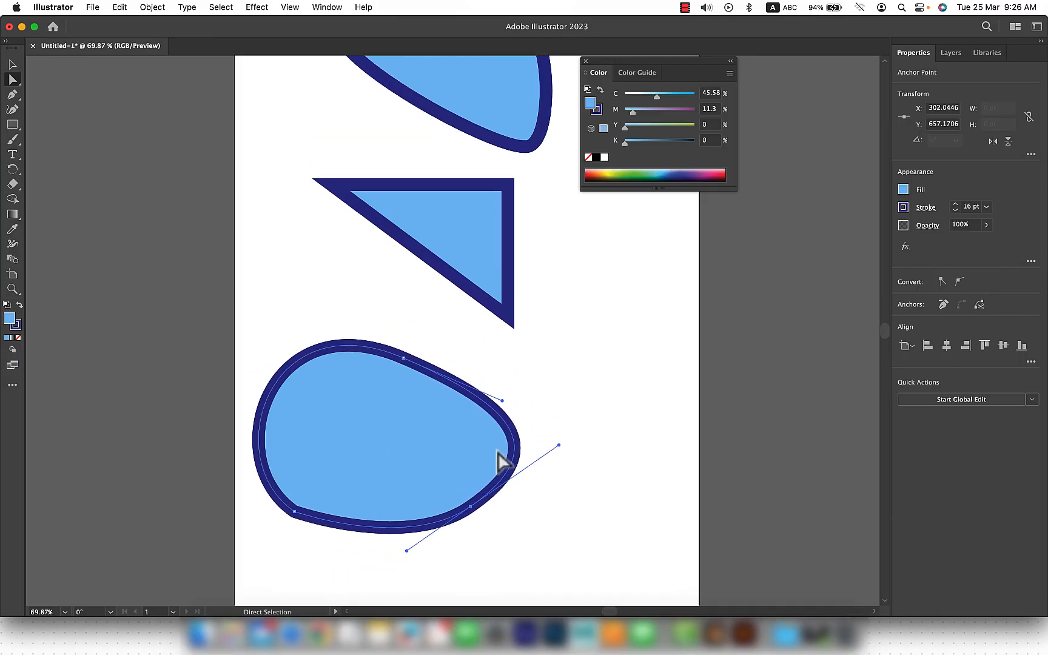
Step: Try deleting the blob's top and lower-right anchor points with the Pen tool, and undo the deletions
{"action": "left_click", "coordinate": [16, 95]}
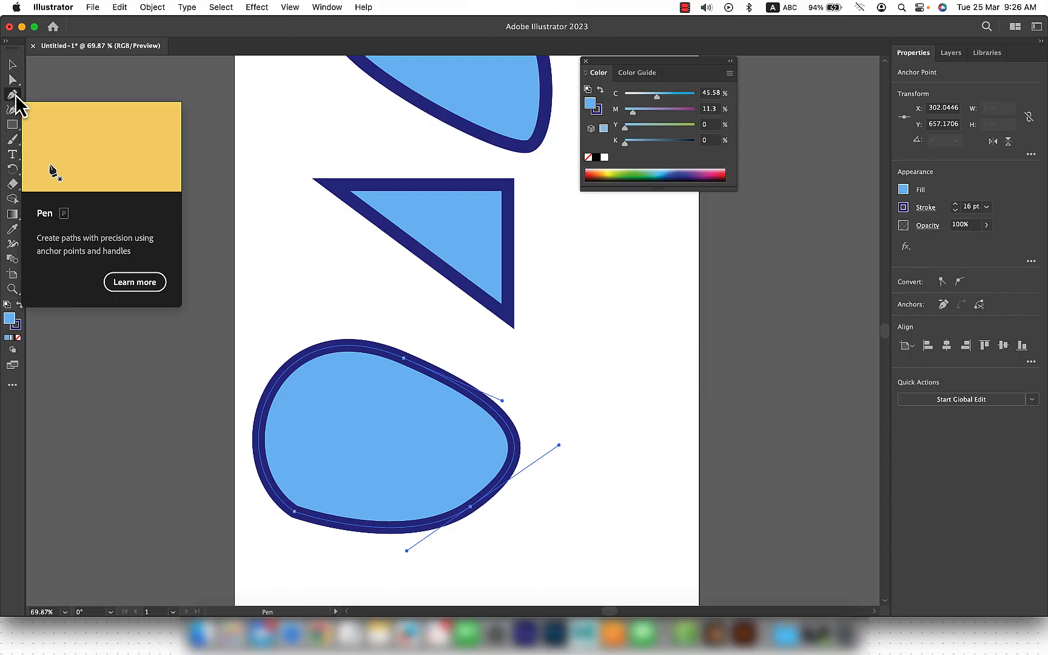
{"action": "left_click", "coordinate": [404, 358]}
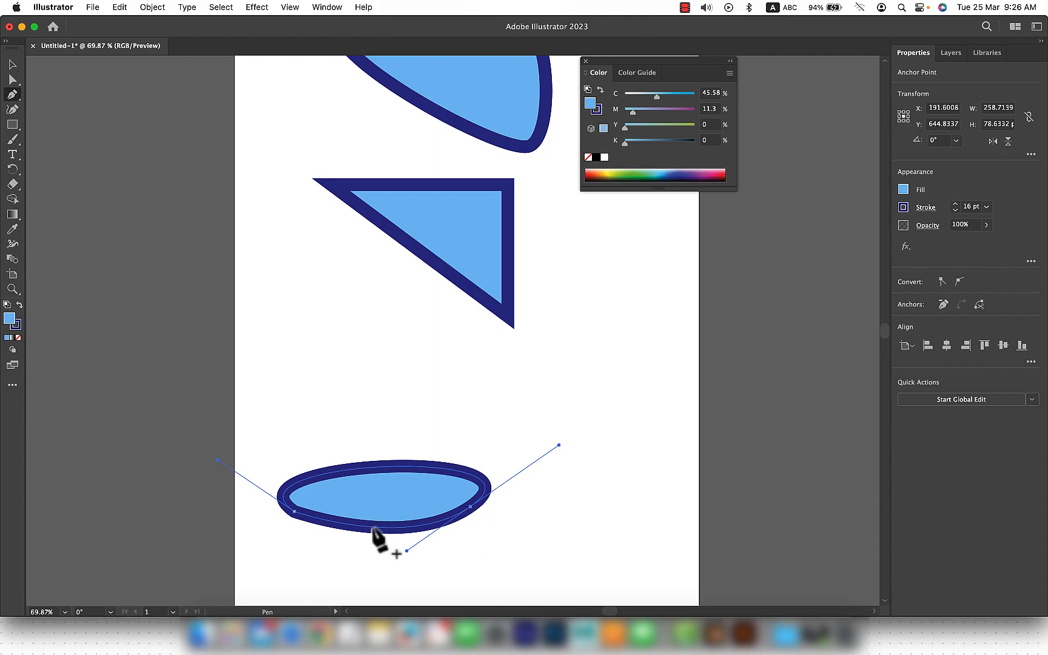
{"action": "left_click", "coordinate": [470, 506]}
{"action": "key", "text": "super+z"}
{"action": "key", "text": "super+z"}
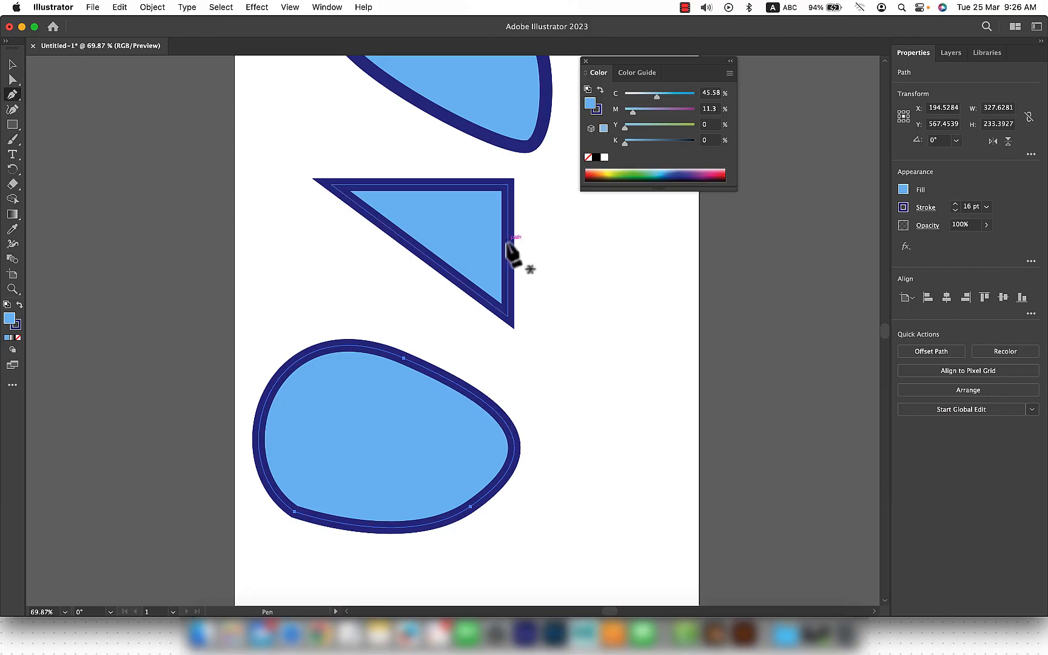
Step: Add anchor points along the blob's upper edge, move its top anchors outward, and pull its right side inward
{"action": "left_click", "coordinate": [464, 388]}
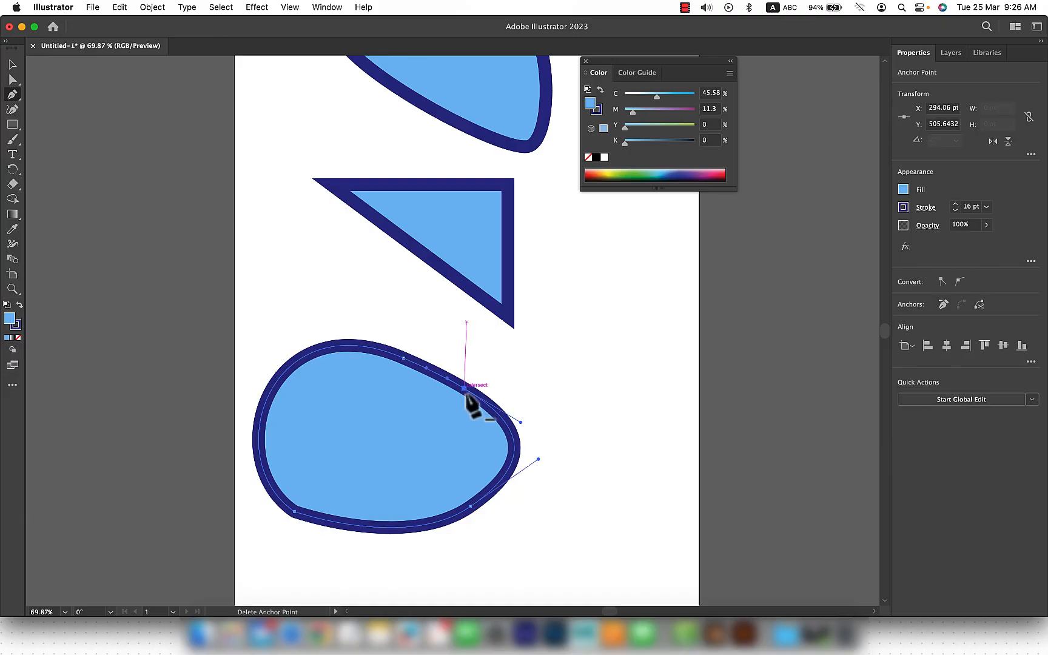
{"action": "left_click", "coordinate": [337, 346]}
{"action": "key", "text": "a"}
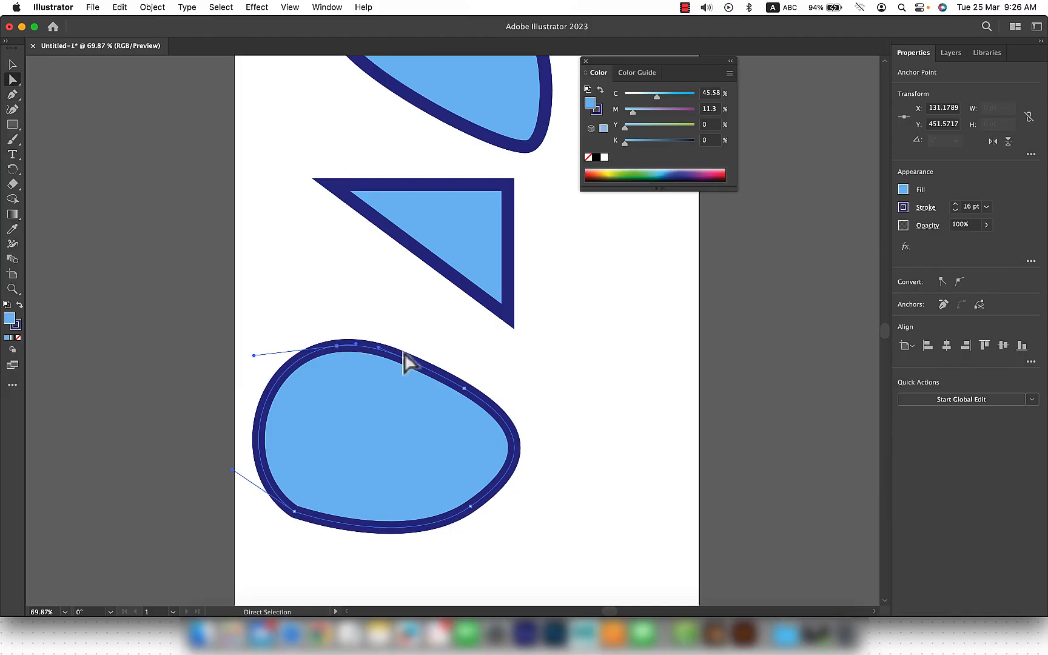
{"action": "left_click_drag", "start_coordinate": [380, 390], "coordinate": [399, 309]}
{"action": "left_click_drag", "start_coordinate": [463, 400], "coordinate": [413, 435]}
Step: Add an anchor point on the blob's bottom edge and move it up to form an inward arch
{"action": "left_click", "coordinate": [388, 528]}
{"action": "key", "text": "p"}
{"action": "key", "text": "a"}
{"action": "left_click_drag", "start_coordinate": [388, 528], "coordinate": [372, 466]}
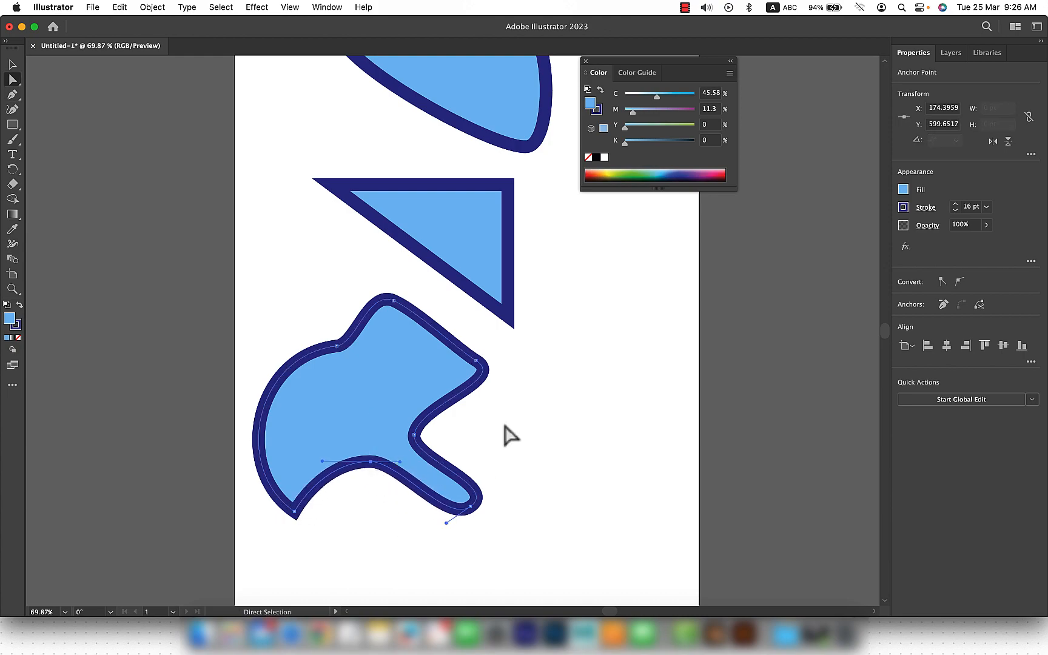
Step: Try folding the left direction handle of the blob's top anchor across to the other side of the anchor
{"action": "scroll", "coordinate": [396, 305], "scroll_direction": "up", "scroll_amount": 3}
{"action": "left_click", "coordinate": [394, 304]}
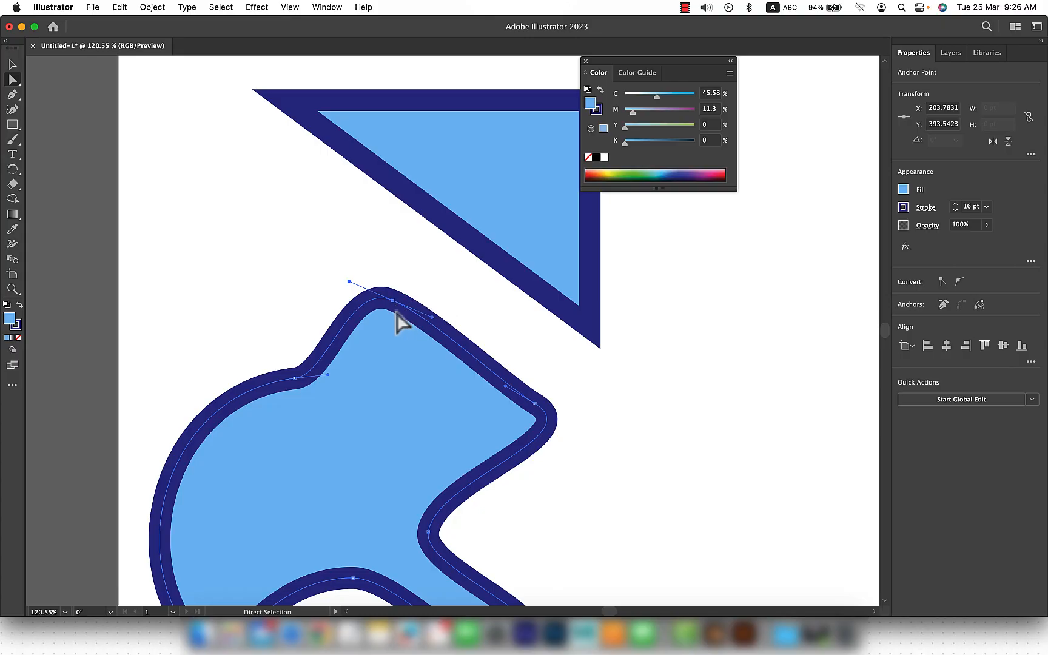
{"action": "left_click_drag", "start_coordinate": [350, 282], "coordinate": [431, 316]}
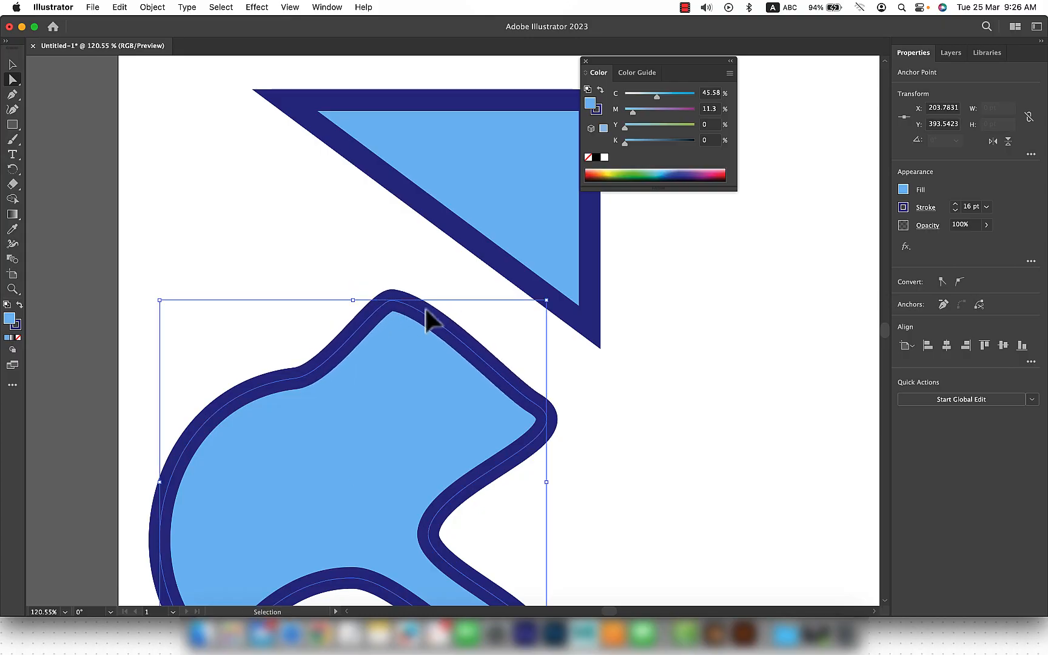
Step: With the Anchor Point tool, convert the blob's top anchor to a corner and back to smooth, and turn its right handle straight up independently
{"action": "left_click", "coordinate": [17, 99]}
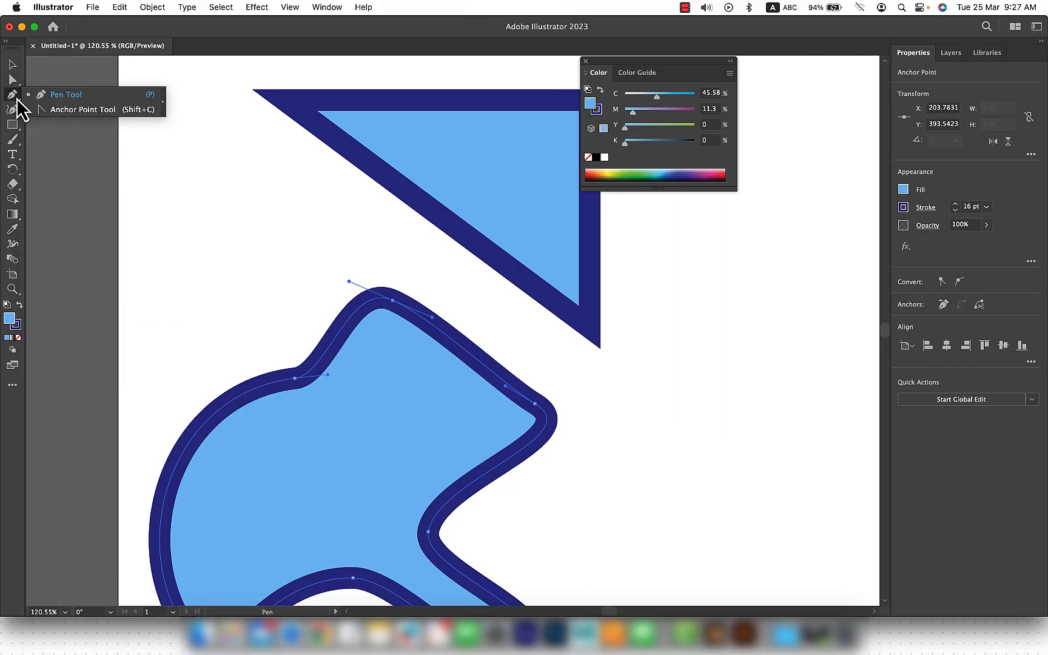
{"action": "left_click", "coordinate": [75, 109]}
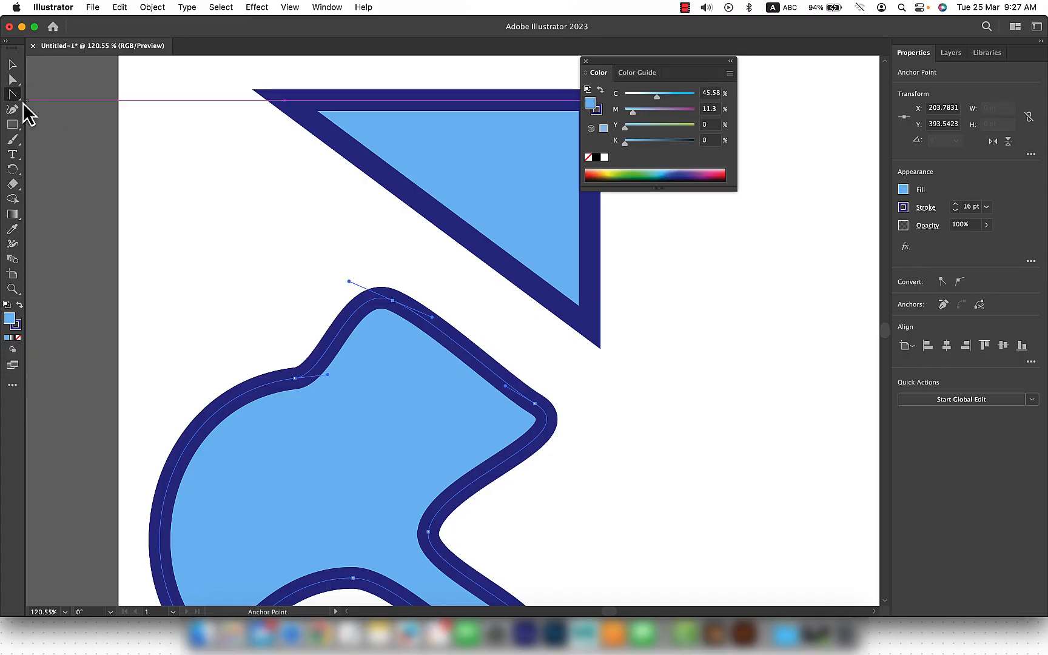
{"action": "left_click", "coordinate": [18, 106]}
{"action": "left_click", "coordinate": [66, 110]}
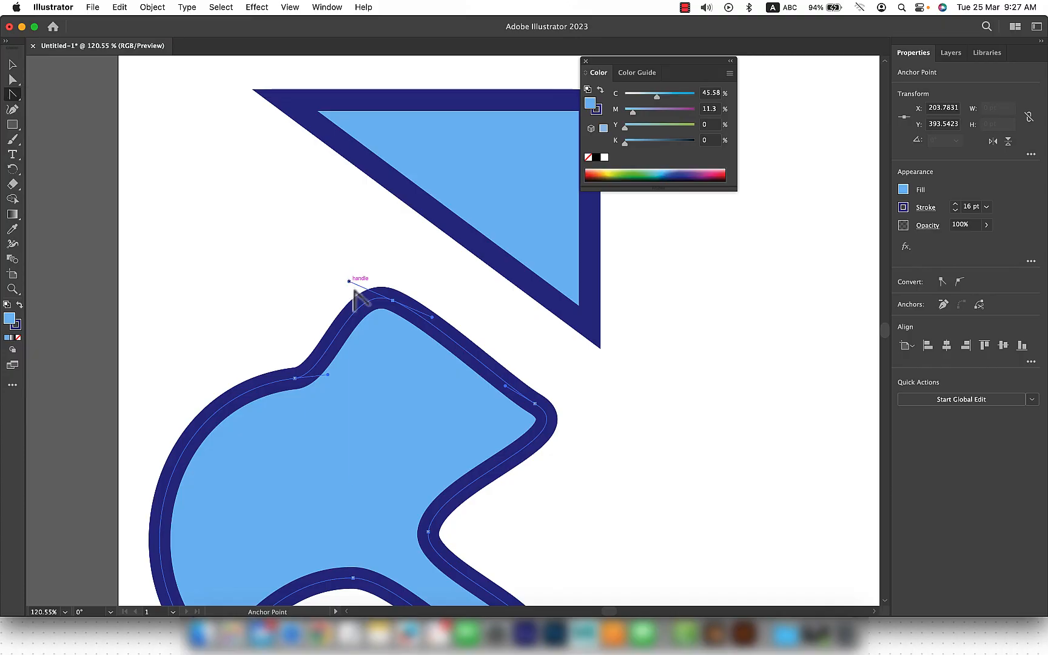
{"action": "left_click", "coordinate": [393, 300]}
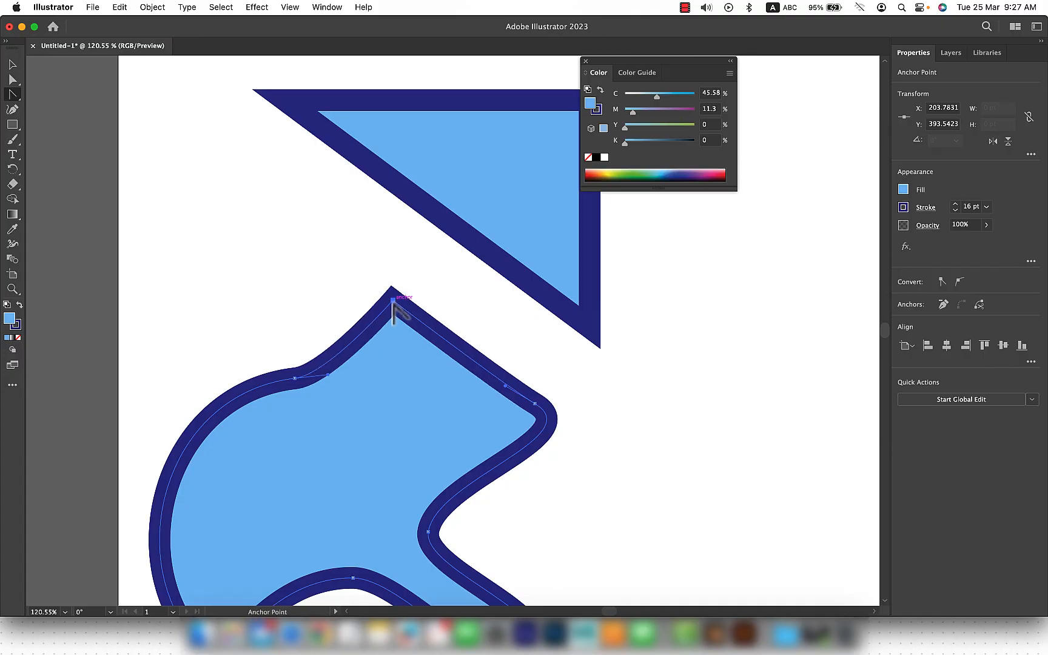
{"action": "left_click_drag", "start_coordinate": [393, 300], "coordinate": [315, 301]}
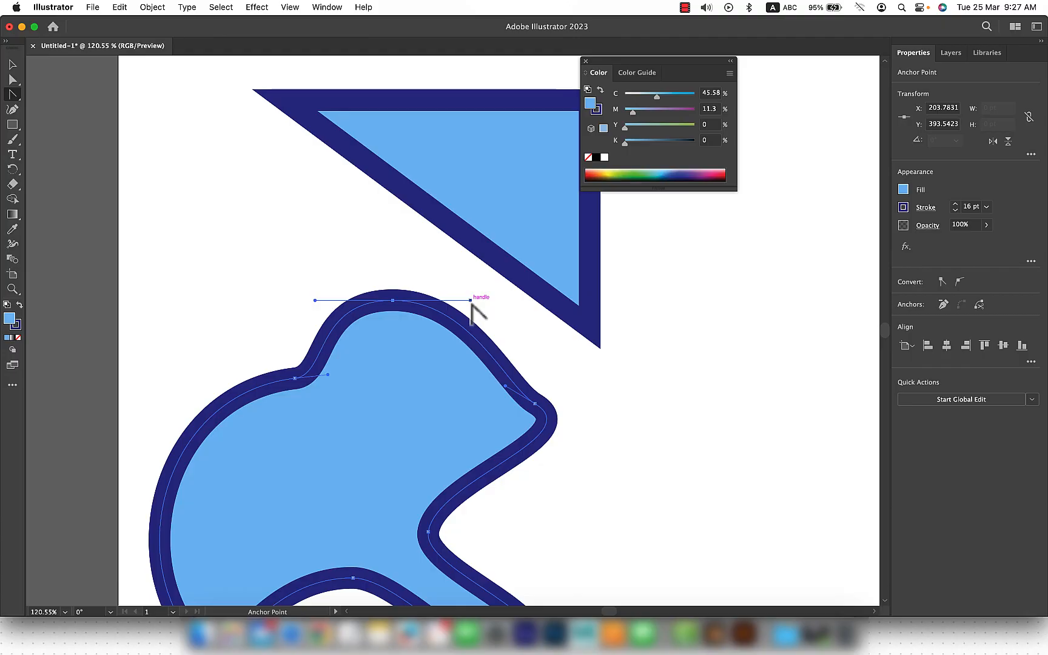
{"action": "left_click_drag", "start_coordinate": [471, 302], "coordinate": [392, 128]}
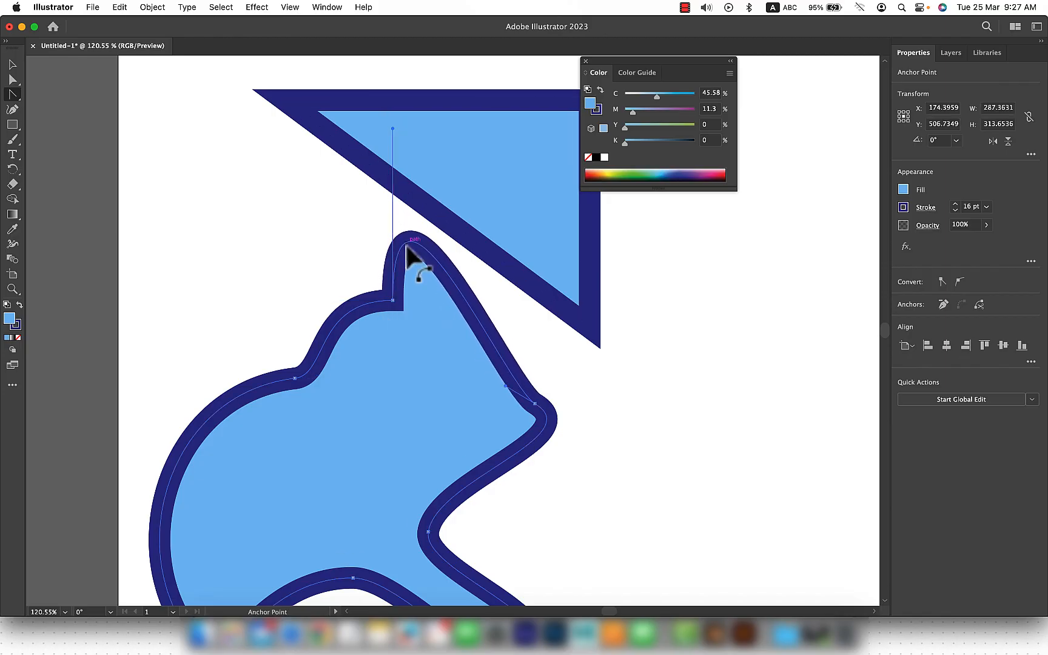
Step: Pull new handles from the blob's upper-left anchor, rotate them together, and swing the outer handle upward independently with the Anchor Point tool
{"action": "left_click", "coordinate": [294, 379]}
{"action": "left_click_drag", "start_coordinate": [288, 382], "coordinate": [214, 430]}
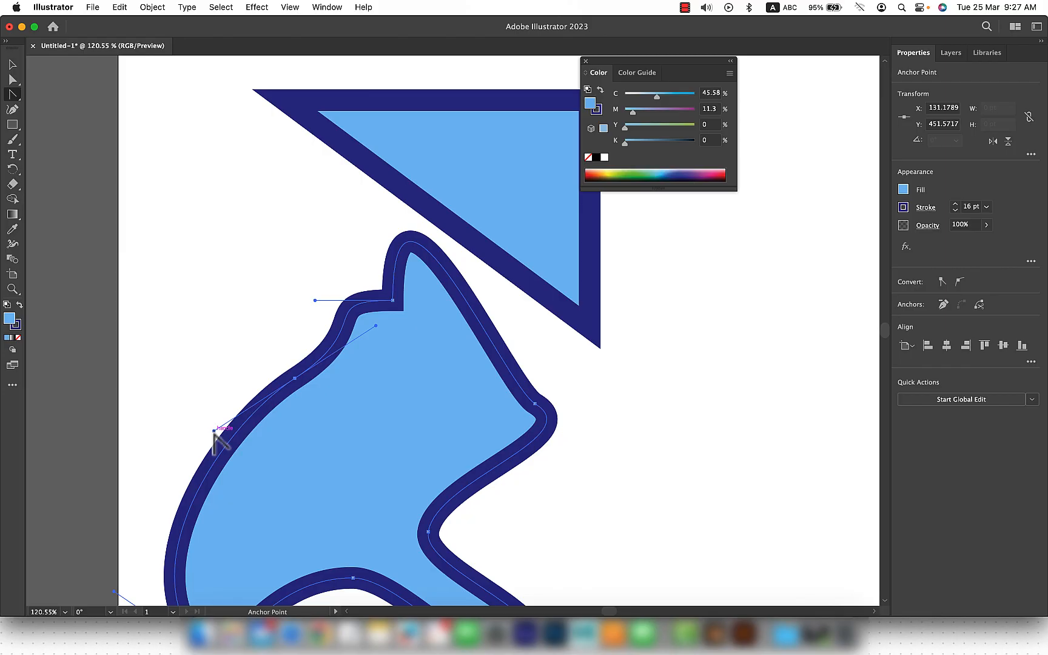
{"action": "left_click", "coordinate": [12, 80]}
{"action": "left_click_drag", "start_coordinate": [214, 430], "coordinate": [190, 404]}
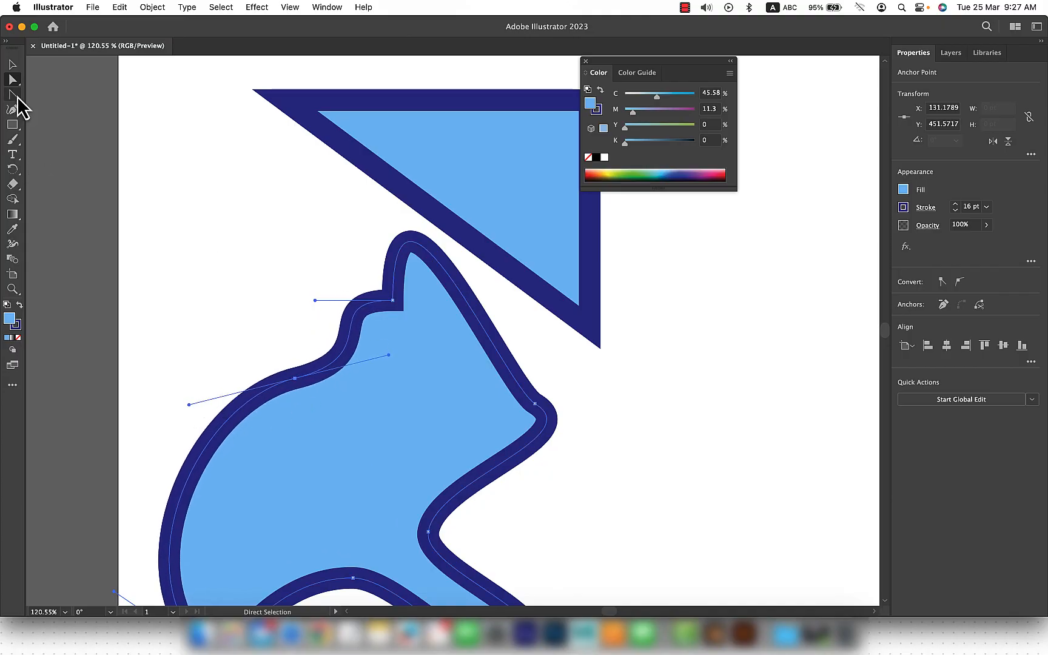
{"action": "left_click_drag", "start_coordinate": [14, 96], "coordinate": [74, 116]}
{"action": "left_click_drag", "start_coordinate": [189, 403], "coordinate": [220, 261]}
{"action": "left_click", "coordinate": [420, 417]}
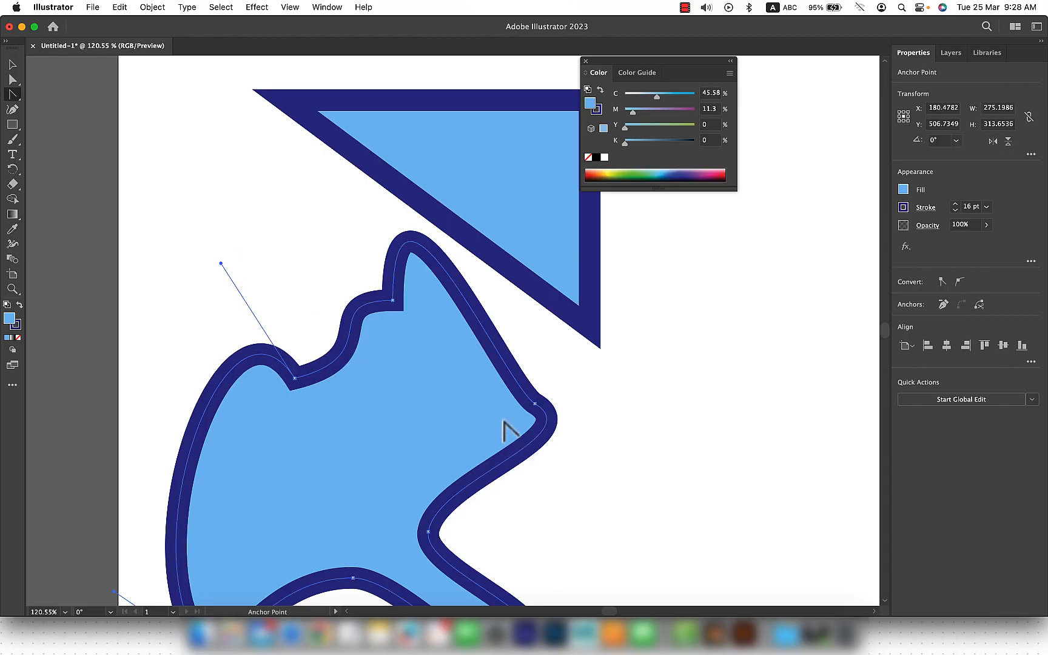
Step: Select the whole reshaped blob and move it right and slightly down, clear of the triangle
{"action": "scroll", "coordinate": [503, 419], "scroll_direction": "down", "scroll_amount": 1}
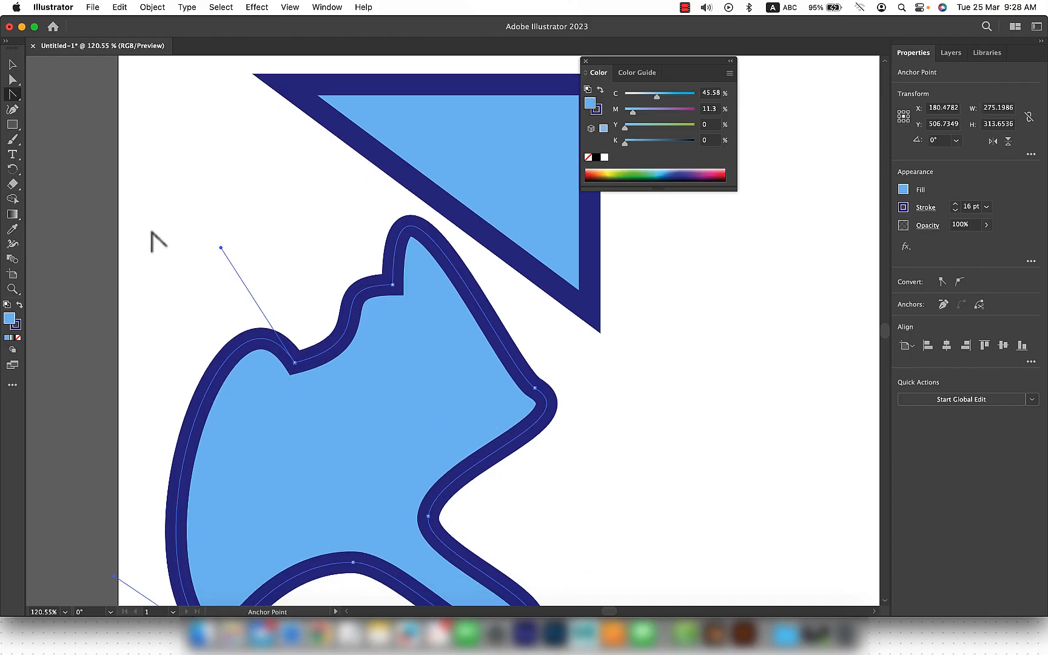
{"action": "key", "text": "p"}
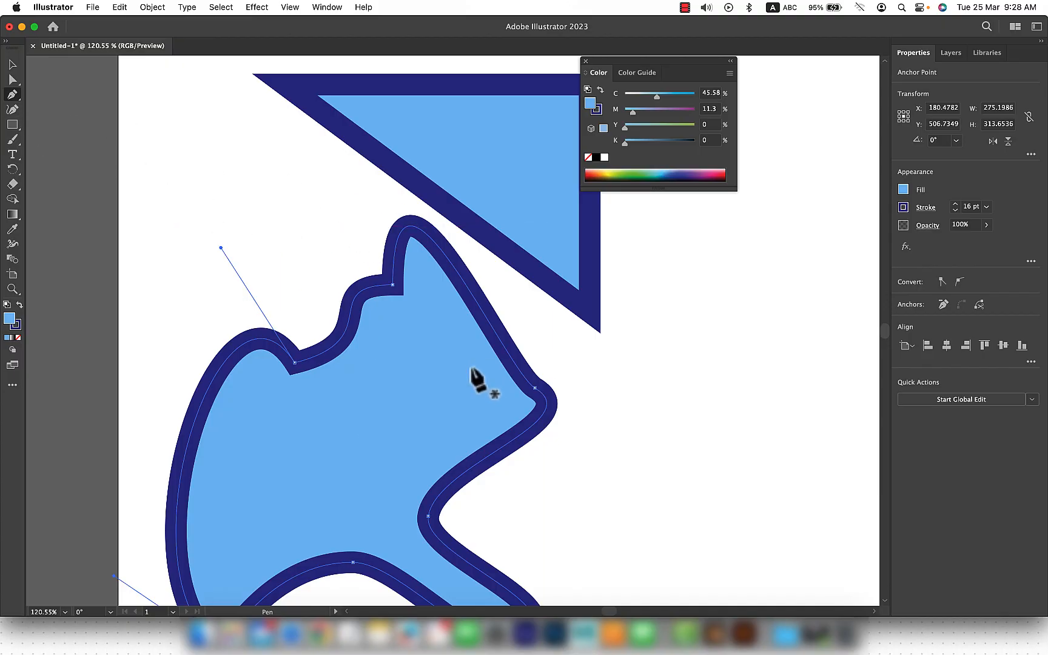
{"action": "key", "text": "v"}
{"action": "scroll", "coordinate": [516, 388], "scroll_direction": "down", "scroll_amount": 5}
{"action": "left_click", "coordinate": [527, 394]}
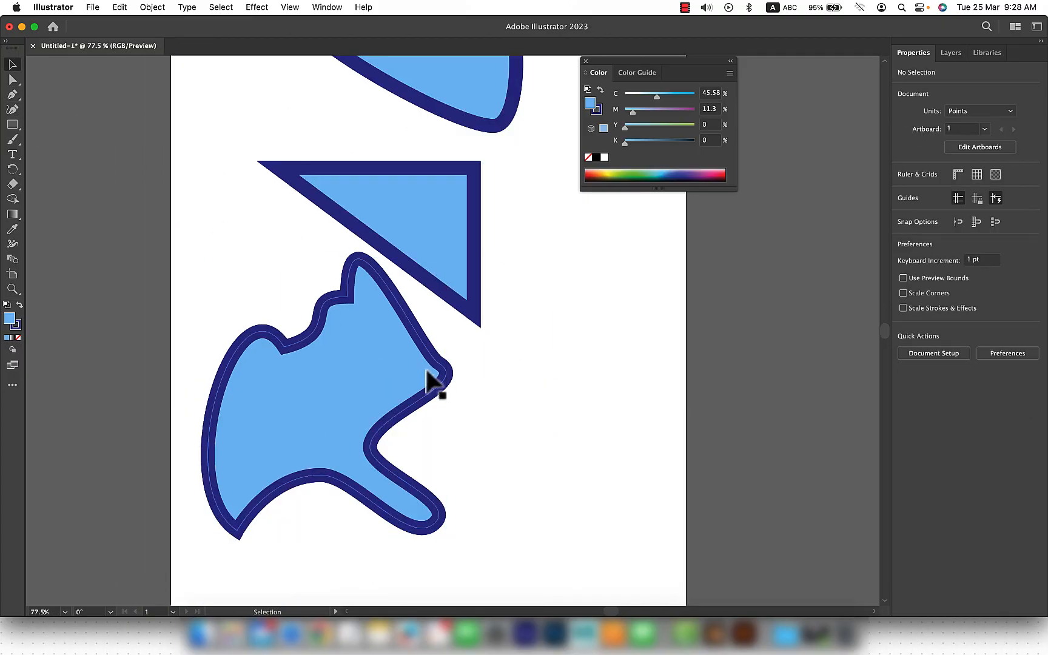
{"action": "left_click", "coordinate": [340, 346]}
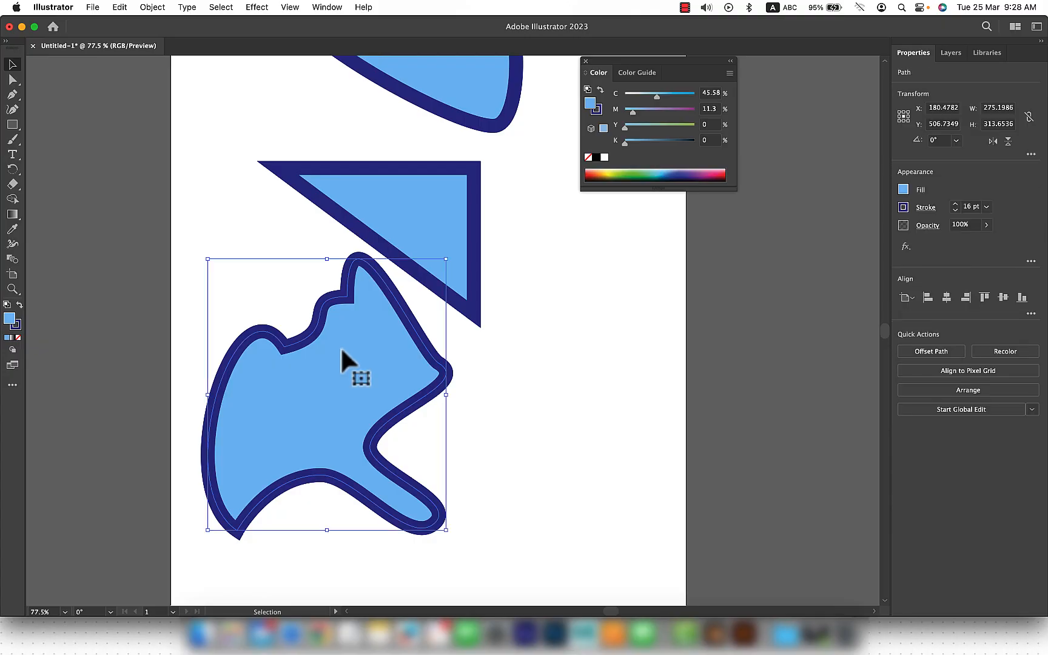
{"action": "left_click_drag", "start_coordinate": [322, 339], "coordinate": [511, 380]}
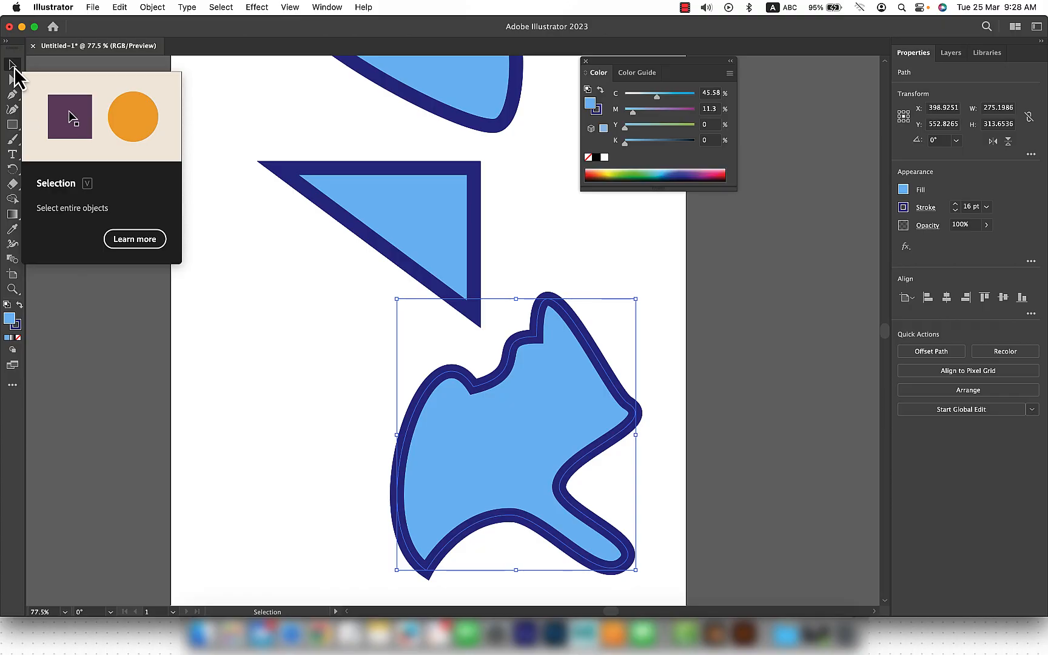
Step: Try moving the straight triangle slightly left and down, and undo the move
{"action": "left_click", "coordinate": [428, 220]}
{"action": "left_click_drag", "start_coordinate": [428, 220], "coordinate": [386, 238]}
{"action": "key", "text": "super+z"}
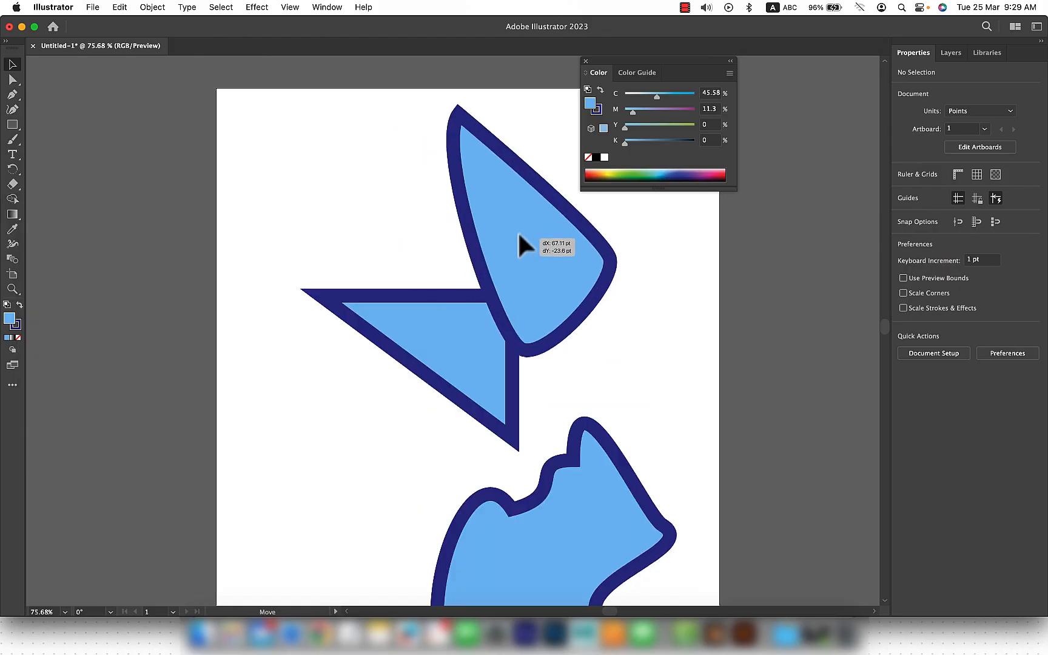
Step: Move the curved leaf shape over the triangle and merge the two into one shape with Shape Builder
{"action": "left_click_drag", "start_coordinate": [517, 230], "coordinate": [477, 256]}
{"action": "left_click_drag", "start_coordinate": [600, 299], "coordinate": [413, 346]}
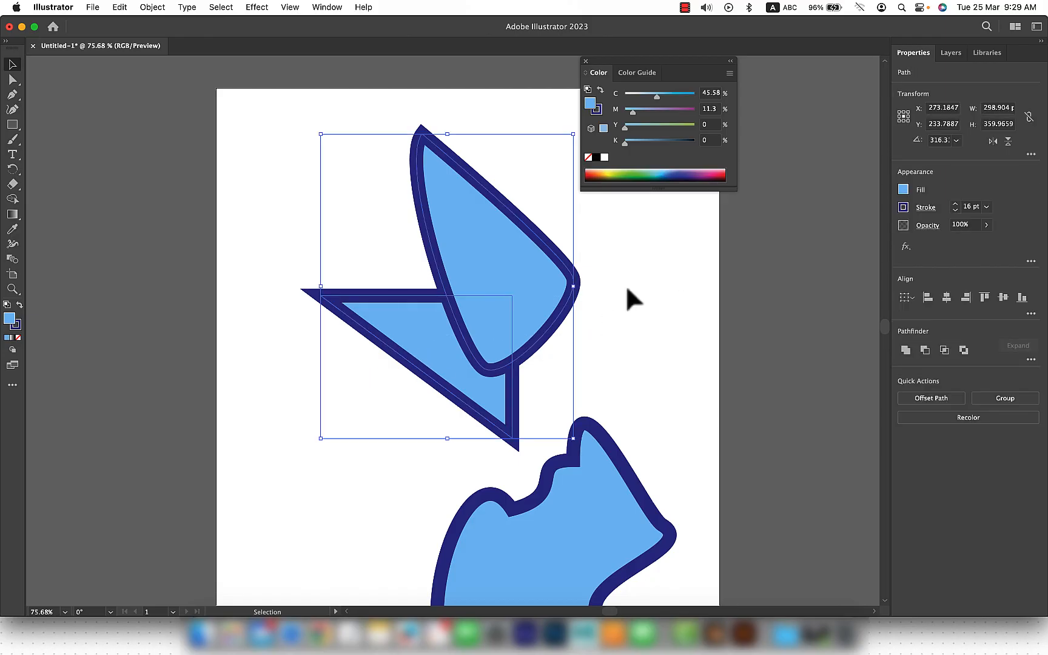
{"action": "left_click", "coordinate": [18, 203]}
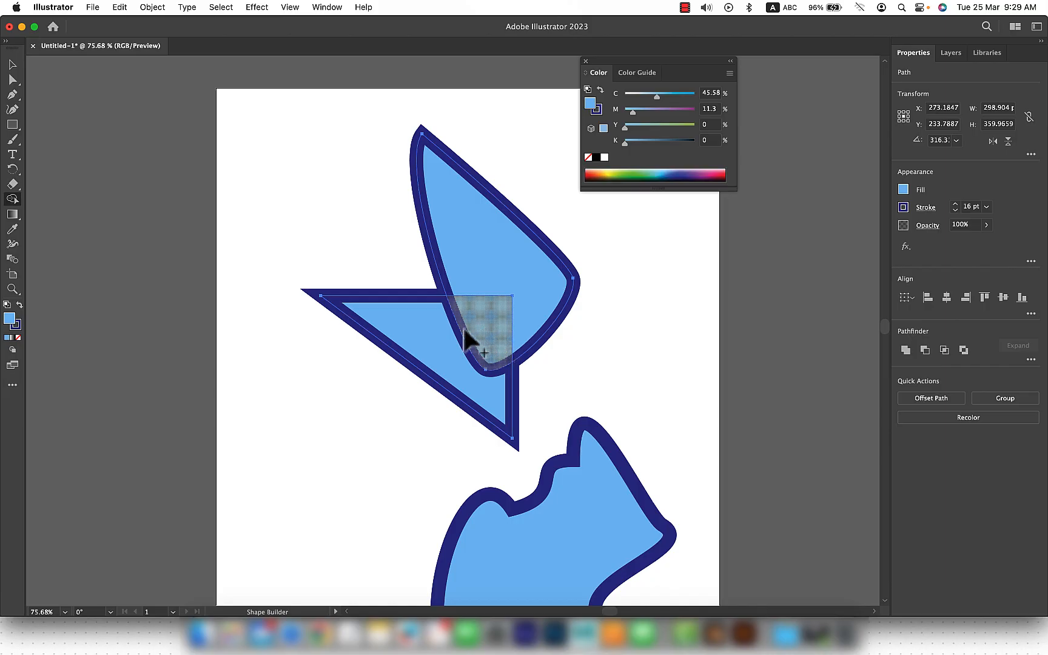
{"action": "mouse_move", "coordinate": [494, 270]}
{"action": "left_mouse_down"}
{"action": "mouse_move", "coordinate": [494, 299]}
{"action": "mouse_move", "coordinate": [475, 331]}
{"action": "mouse_move", "coordinate": [433, 334]}
{"action": "mouse_move", "coordinate": [389, 316]}
{"action": "left_mouse_up"}
{"action": "key", "text": "v"}
Step: Try moving the merged shape left and up, and undo the move
{"action": "left_click_drag", "start_coordinate": [533, 334], "coordinate": [432, 297]}
{"action": "key", "text": "super+z"}
{"action": "left_click", "coordinate": [615, 305]}
Step: Delete the leaf-and-triangle artwork and the reshaped blob to empty the artboard
{"action": "left_click_drag", "start_coordinate": [634, 330], "coordinate": [439, 381]}
{"action": "key", "text": "Delete"}
{"action": "left_click_drag", "start_coordinate": [649, 403], "coordinate": [577, 497]}
{"action": "key", "text": "Delete"}
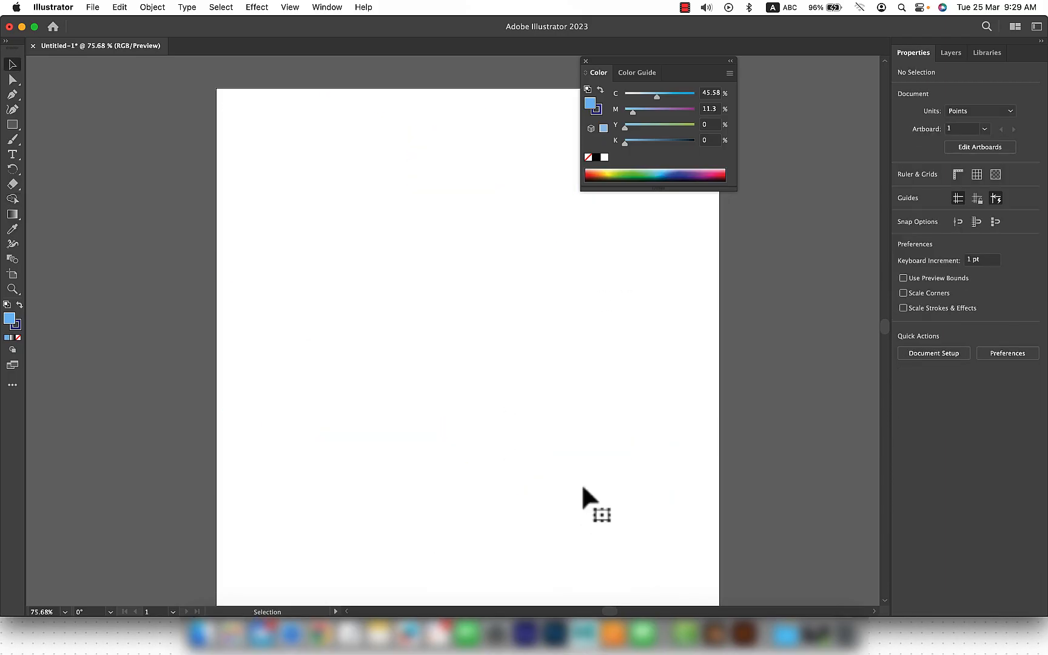
Step: Draw a closed upright rectangle about 76 pt wide and 192 pt high mid-artboard with the Pen tool
{"action": "left_click", "coordinate": [12, 95]}
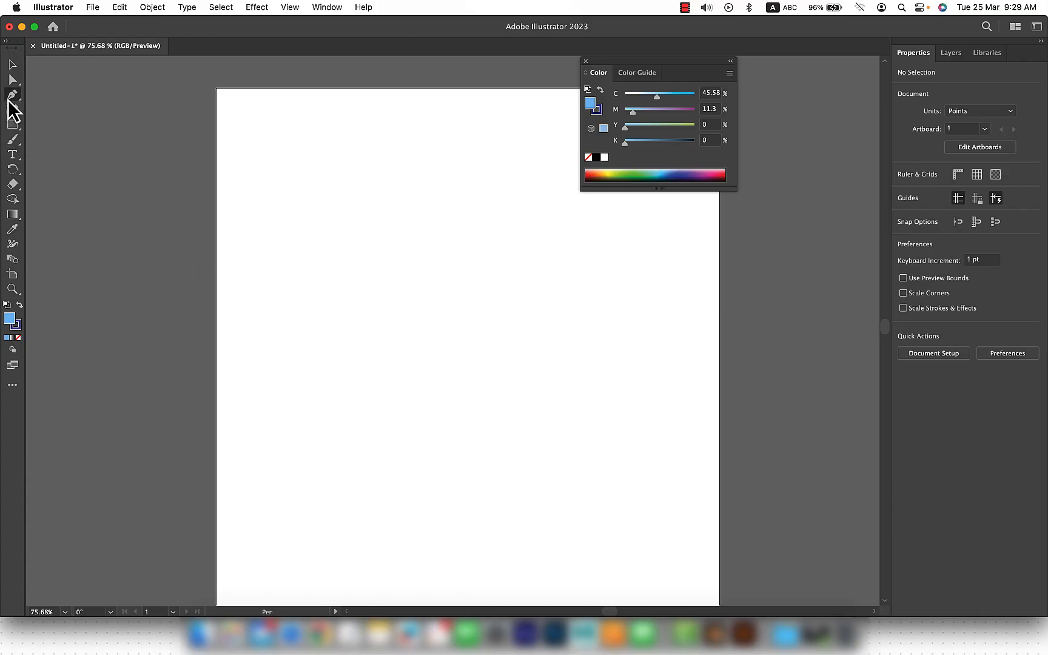
{"action": "left_click", "coordinate": [403, 284]}
{"action": "left_click", "coordinate": [464, 284]}
{"action": "left_click", "coordinate": [464, 444]}
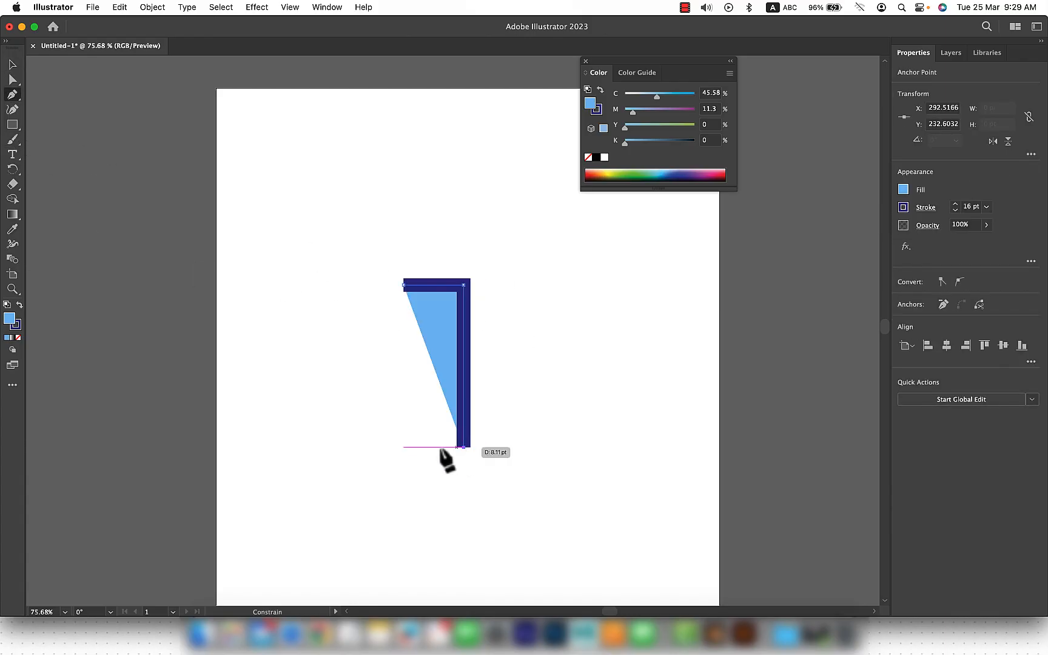
{"action": "left_click", "coordinate": [399, 447]}
{"action": "left_click", "coordinate": [403, 285]}
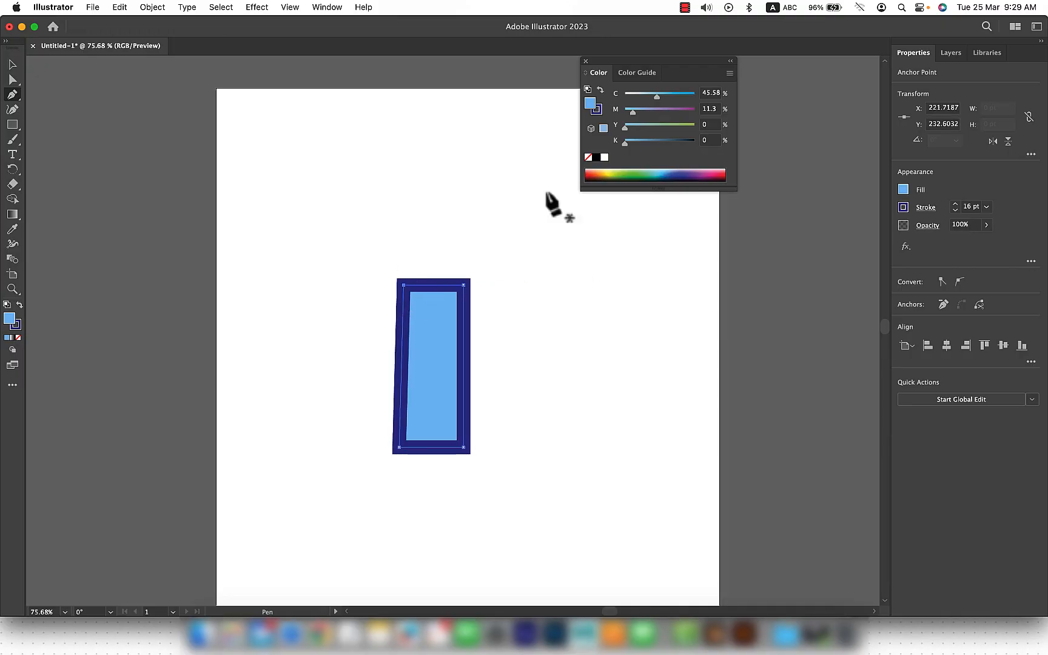
Step: Draw a closed triangle above the rectangle with the Pen tool and pull its lower-left corner inward, making it about 193 pt wide
{"action": "left_click", "coordinate": [436, 173]}
{"action": "left_click", "coordinate": [319, 291]}
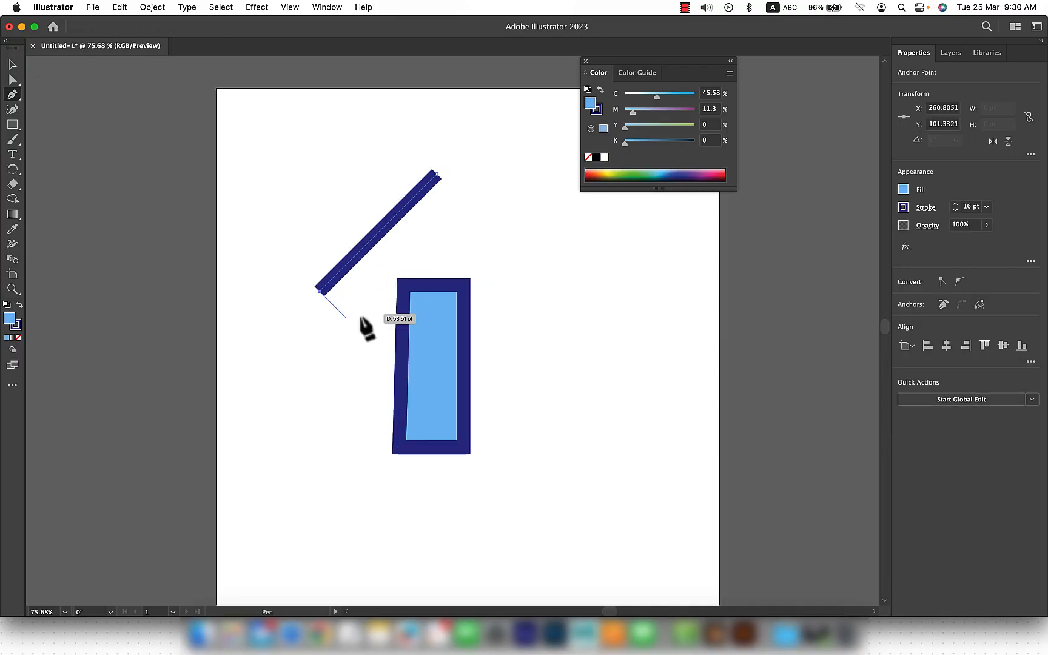
{"action": "left_click", "coordinate": [511, 290]}
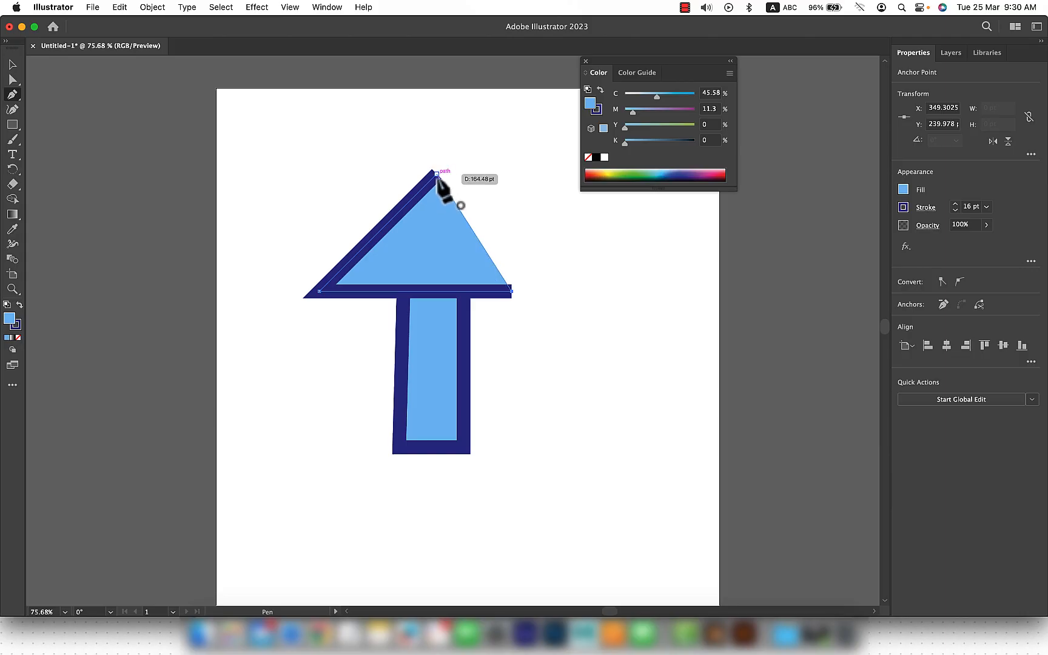
{"action": "left_click", "coordinate": [437, 174]}
{"action": "key", "text": "a"}
{"action": "left_click_drag", "start_coordinate": [318, 291], "coordinate": [347, 291]}
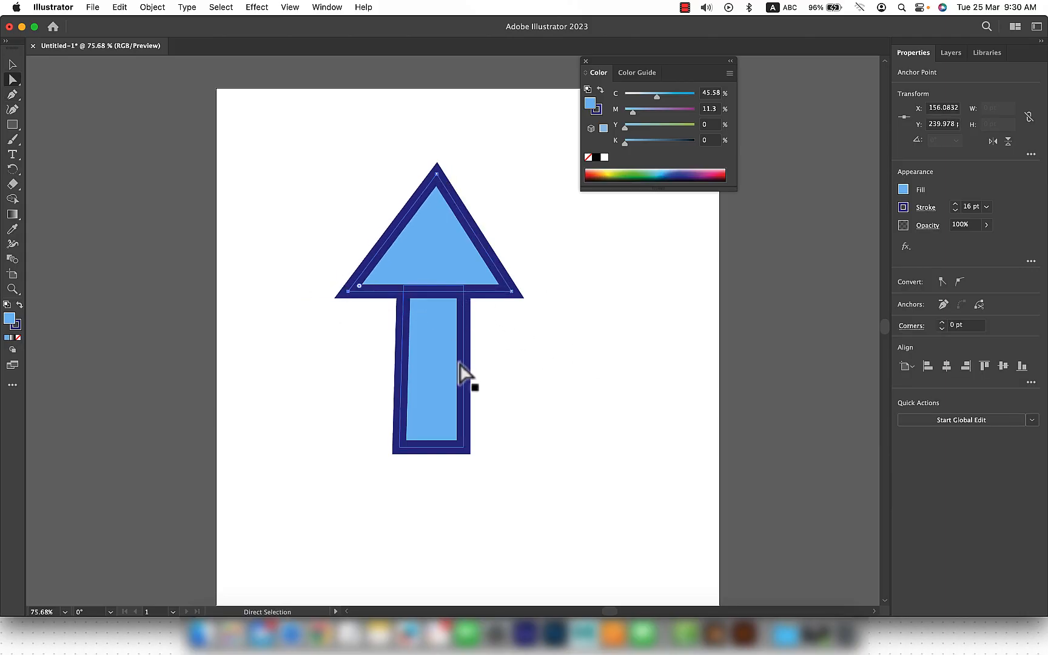
Step: Move the rectangle up so its top end overlaps the triangle's base
{"action": "left_click", "coordinate": [564, 375]}
{"action": "key", "text": "v"}
{"action": "left_click_drag", "start_coordinate": [437, 369], "coordinate": [434, 328]}
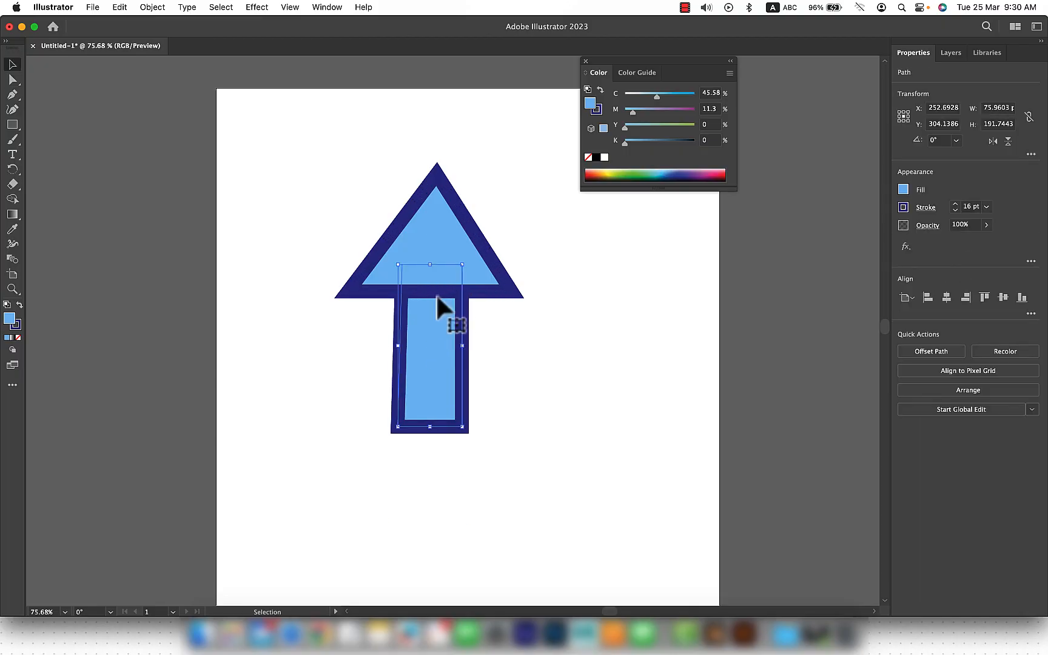
Step: Merge the triangle and rectangle into one arrow with Shape Builder and move it about 41 pt left and 18 pt down
{"action": "left_click_drag", "start_coordinate": [551, 227], "coordinate": [391, 384]}
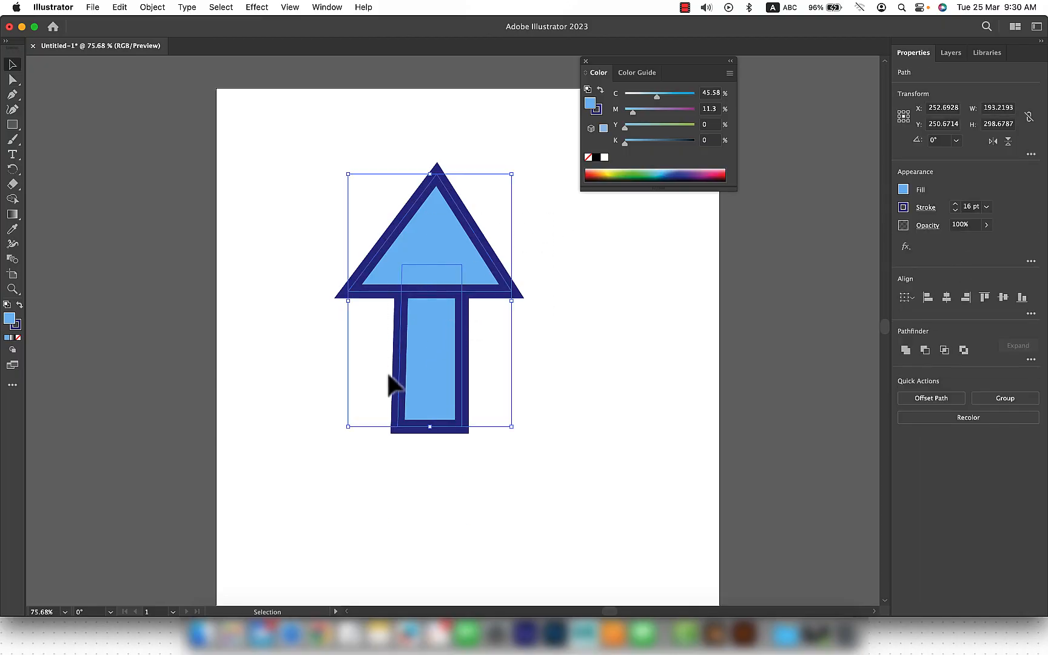
{"action": "left_click", "coordinate": [17, 197]}
{"action": "left_click_drag", "start_coordinate": [445, 253], "coordinate": [440, 393]}
{"action": "key", "text": "v"}
{"action": "left_click_drag", "start_coordinate": [458, 282], "coordinate": [422, 297]}
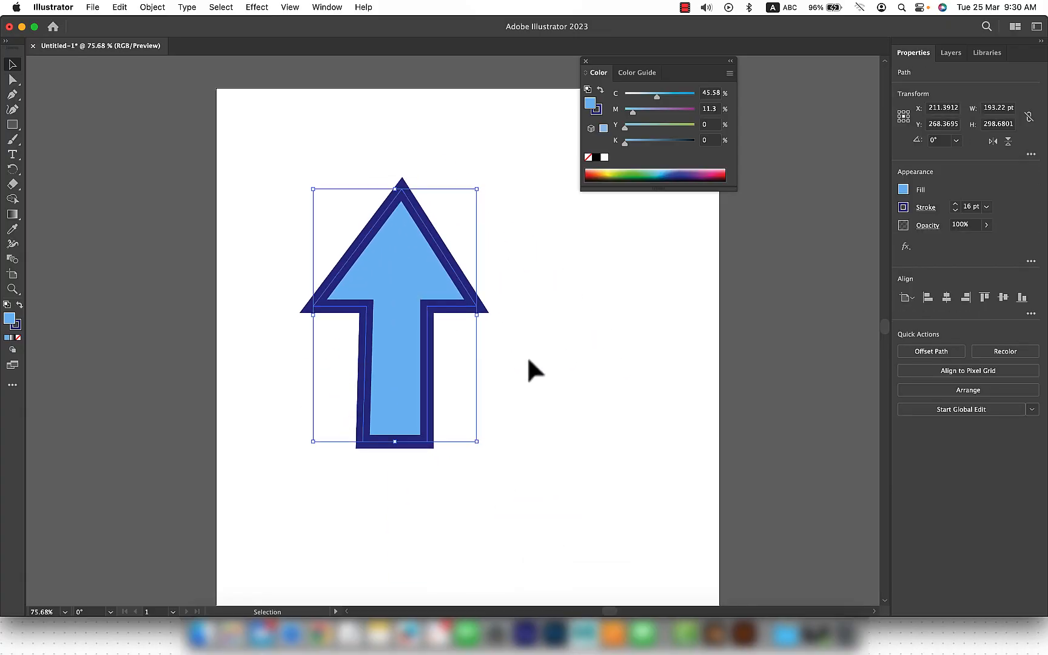
{"action": "left_click", "coordinate": [528, 361]}
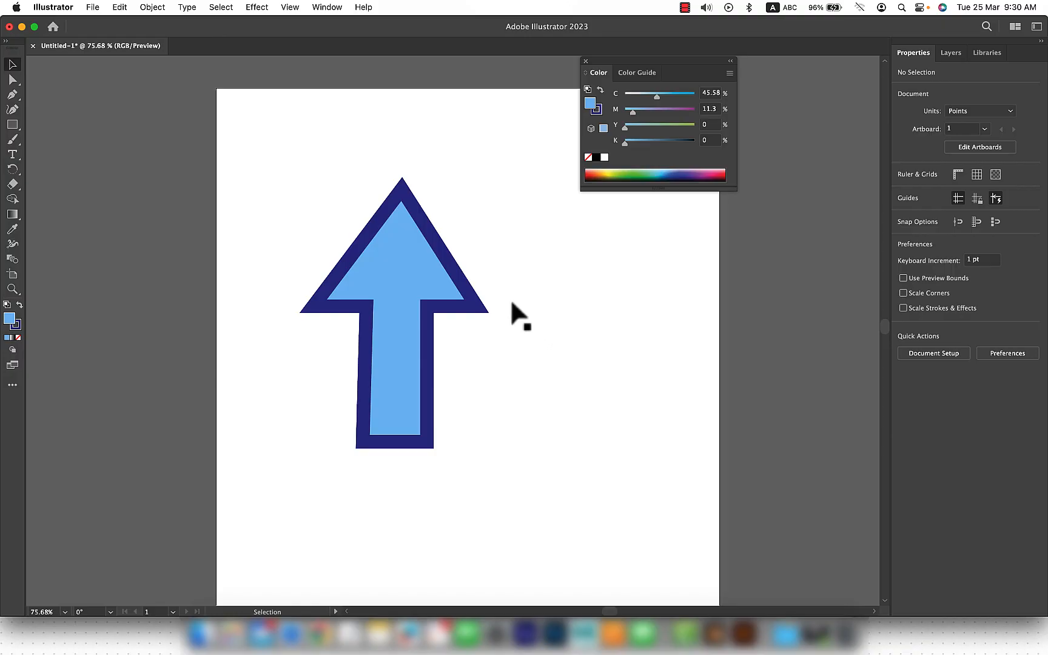
Step: Undo the arrow's move and the merge of its two shapes
{"action": "key", "text": "super+z"}
{"action": "key", "text": "super+z"}
{"action": "left_click", "coordinate": [561, 298]}
Step: Move the triangle right and down across the rectangle's right edge, and remove its part outside the rectangle with Shape Builder
{"action": "left_click_drag", "start_coordinate": [408, 238], "coordinate": [464, 316]}
{"action": "left_click_drag", "start_coordinate": [570, 246], "coordinate": [348, 374]}
{"action": "left_click", "coordinate": [17, 202]}
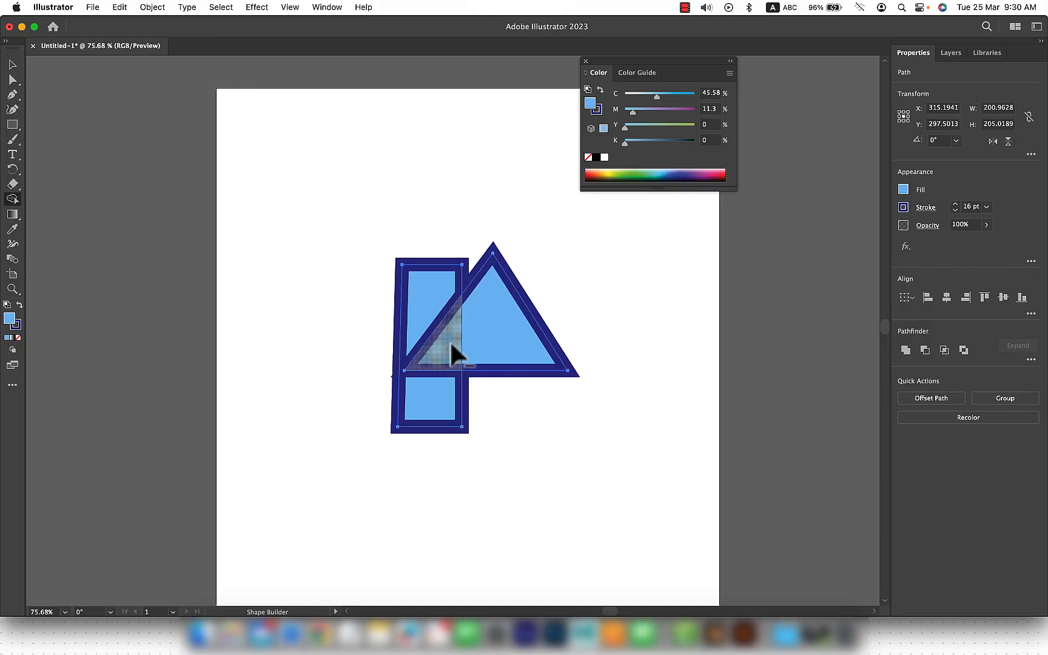
{"action": "left_click", "coordinate": [497, 343], "text": "alt"}
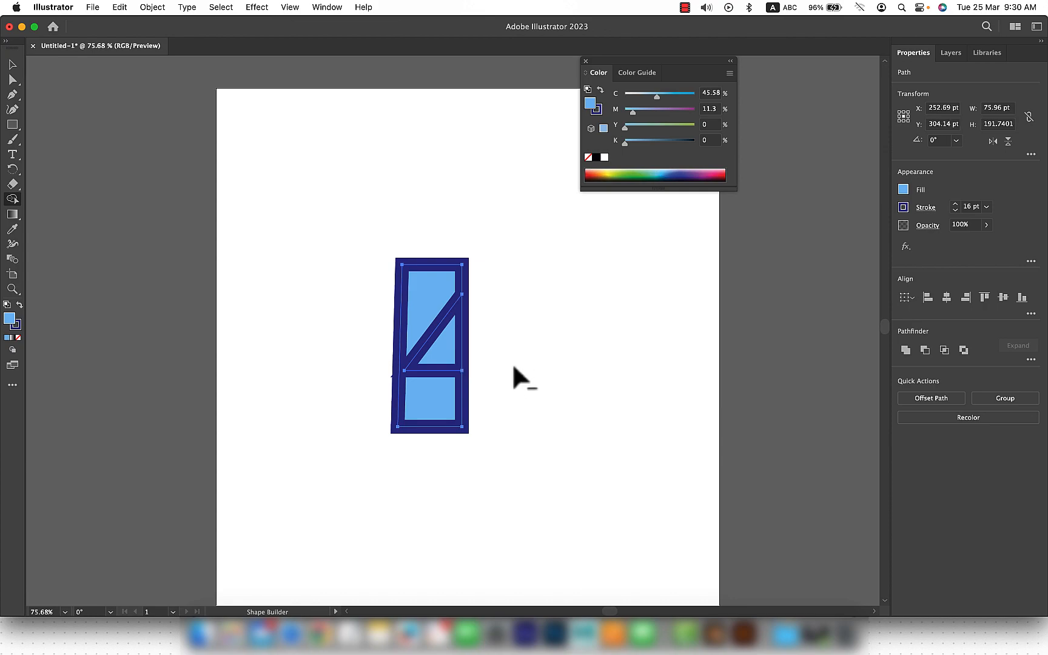
Step: Move the leftover triangle piece out to the right, and undo both that move and the Shape Builder cut
{"action": "key", "text": "v"}
{"action": "left_click", "coordinate": [594, 356]}
{"action": "left_click_drag", "start_coordinate": [447, 355], "coordinate": [537, 377]}
{"action": "key", "text": "super+z"}
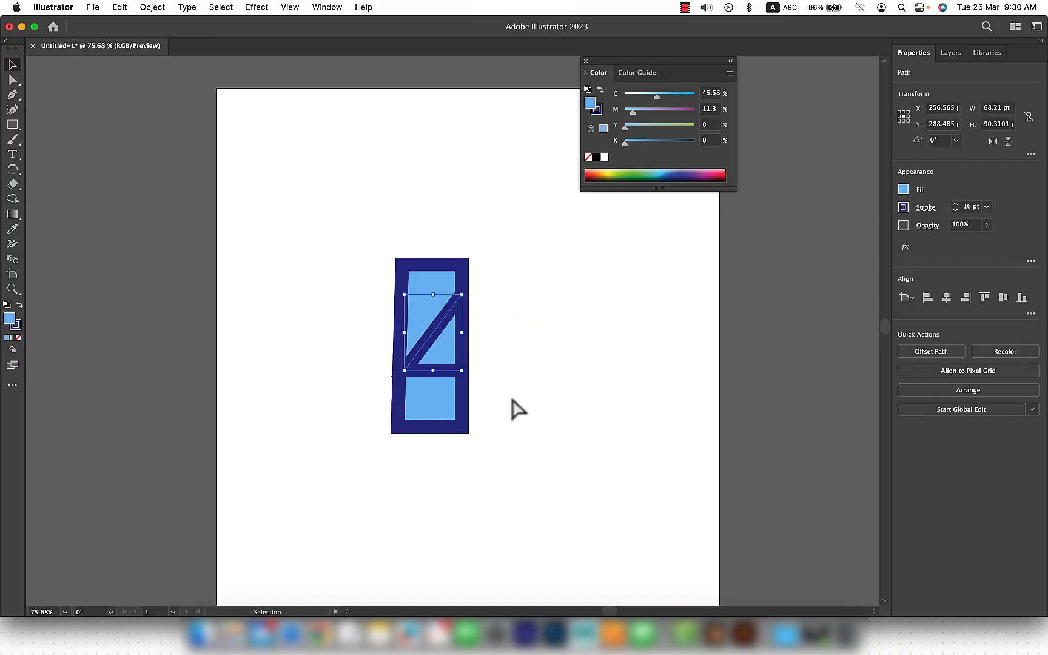
{"action": "key", "text": "super+z"}
Step: Remove the area where the triangle and rectangle overlap with Shape Builder
{"action": "key", "text": "s"}
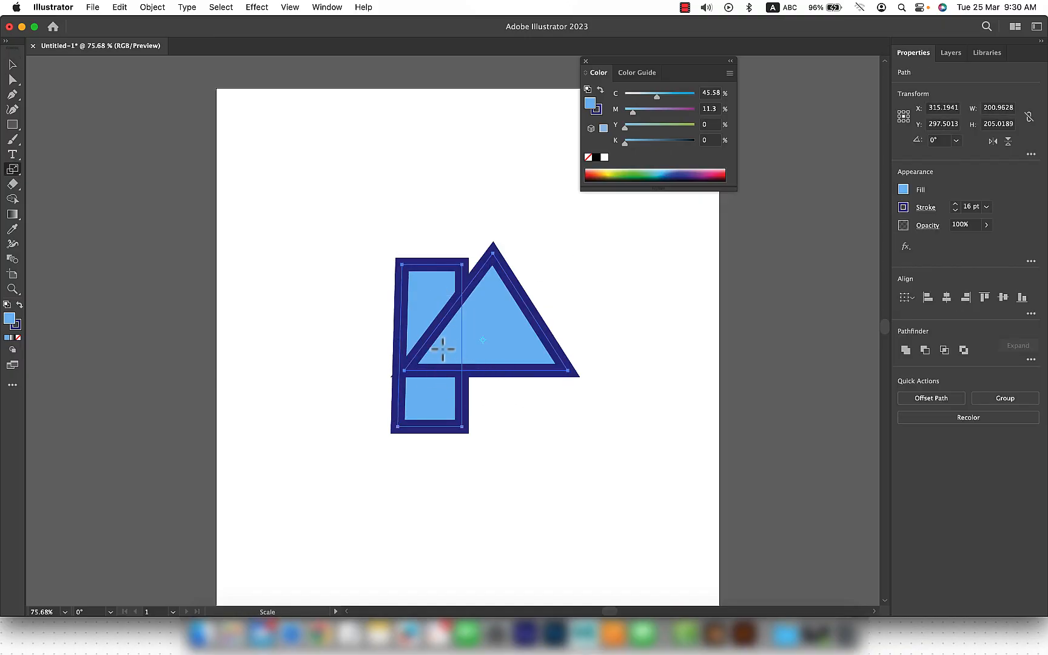
{"action": "left_click", "coordinate": [12, 199]}
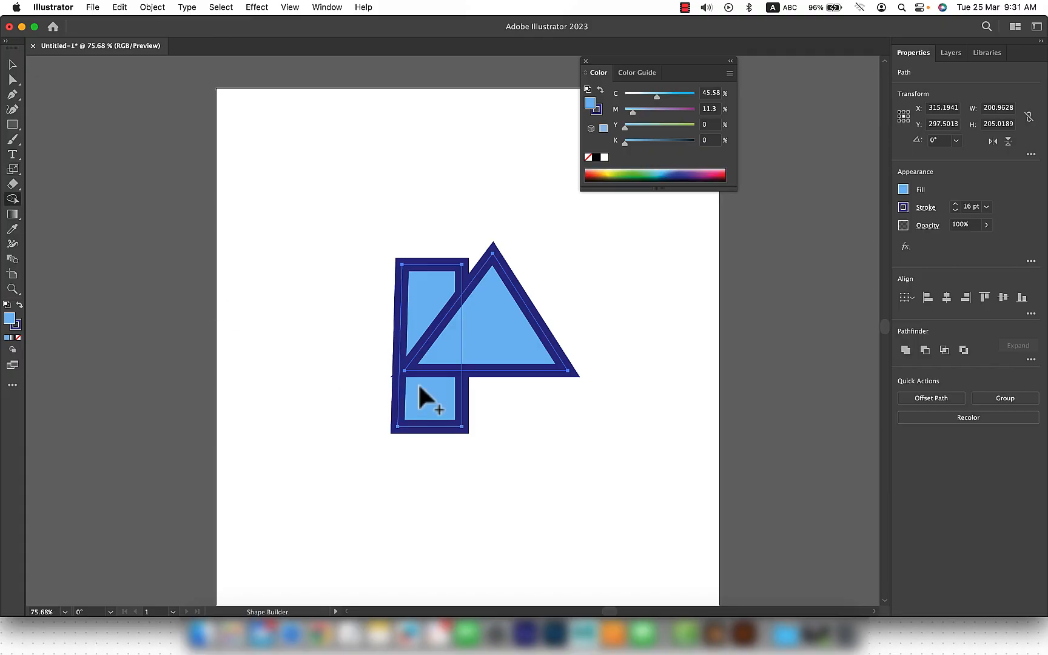
{"action": "left_click", "coordinate": [440, 353], "text": "alt"}
Step: Move the triangle's outer piece right and up, and undo back to the whole overlapping triangle and rectangle
{"action": "key", "text": "v"}
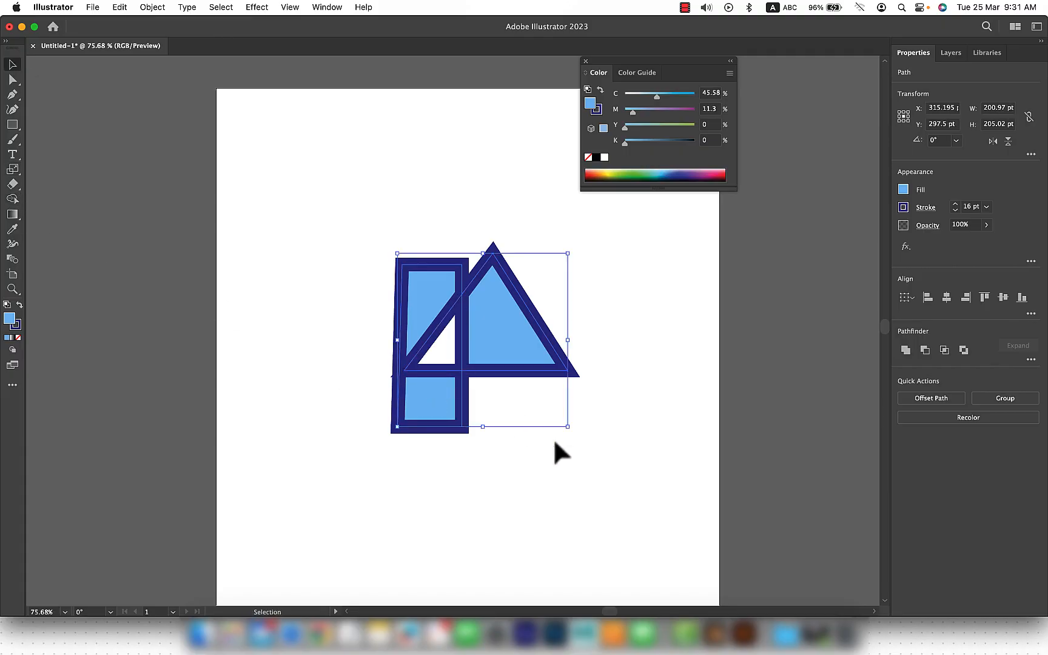
{"action": "left_click", "coordinate": [554, 440]}
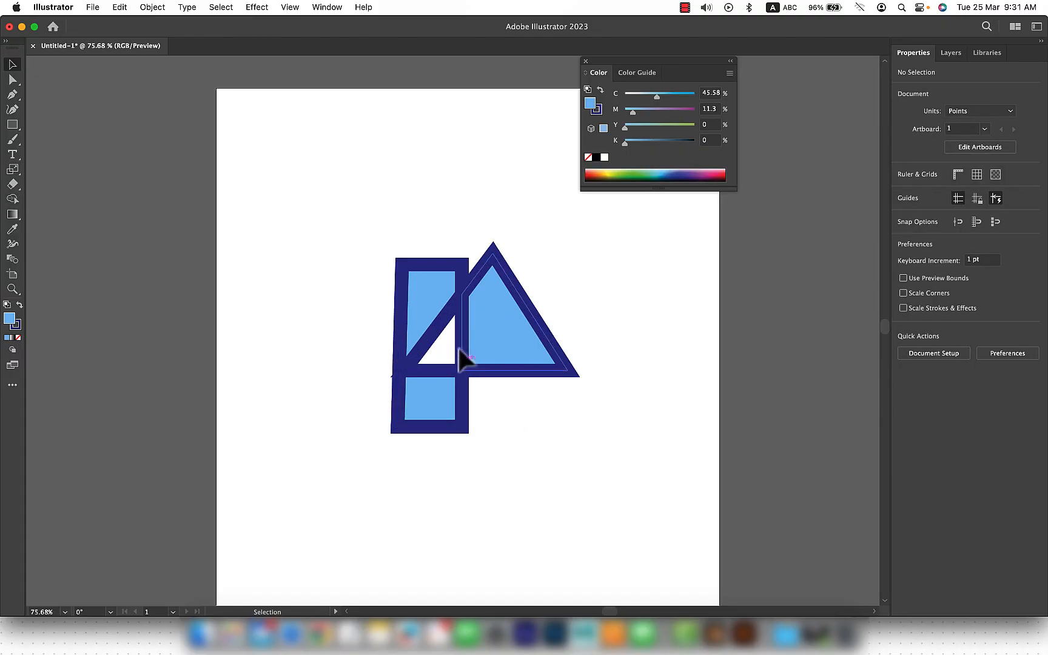
{"action": "mouse_move", "coordinate": [502, 354]}
{"action": "left_mouse_down"}
{"action": "mouse_move", "coordinate": [539, 357]}
{"action": "mouse_move", "coordinate": [445, 389]}
{"action": "mouse_move", "coordinate": [616, 314]}
{"action": "mouse_move", "coordinate": [594, 313]}
{"action": "left_mouse_up"}
{"action": "key", "text": "super+z"}
Step: Draw a circle about 280 pt across below the rectangle and move the triangle over the circle's right edge
{"action": "left_click_drag", "start_coordinate": [549, 366], "coordinate": [311, 546]}
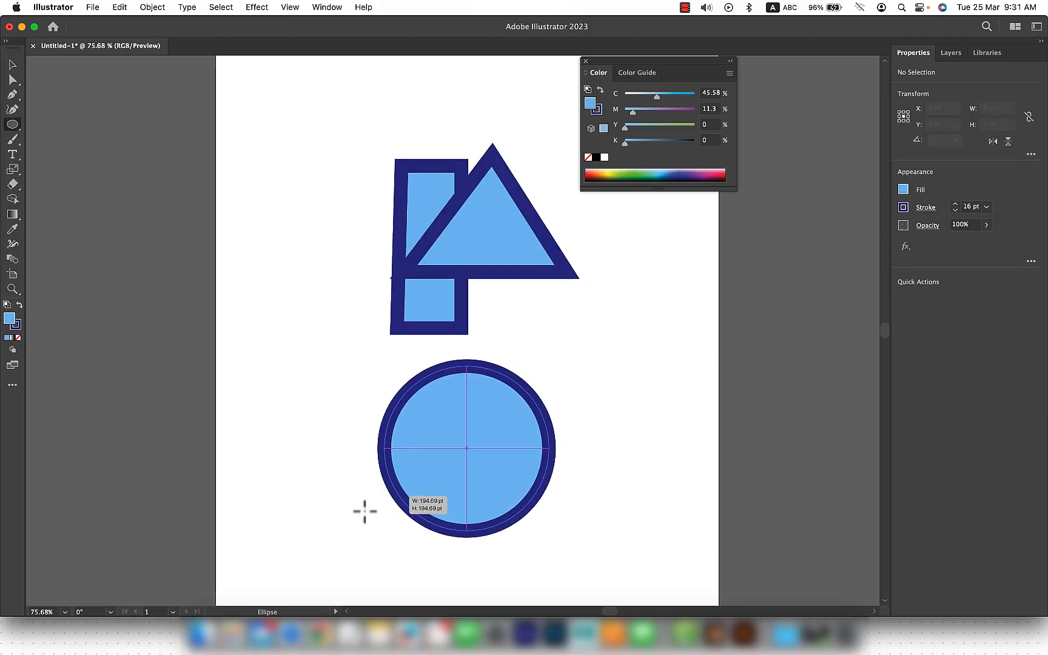
{"action": "scroll", "coordinate": [600, 379], "scroll_direction": "down", "scroll_amount": 2}
{"action": "key", "text": "v"}
{"action": "left_click_drag", "start_coordinate": [533, 199], "coordinate": [597, 449]}
Step: Subtract the whole triangle from the circle with Shape Builder, cutting a wedge out of its right side
{"action": "left_click", "coordinate": [466, 454], "text": "shift"}
{"action": "left_click", "coordinate": [12, 199]}
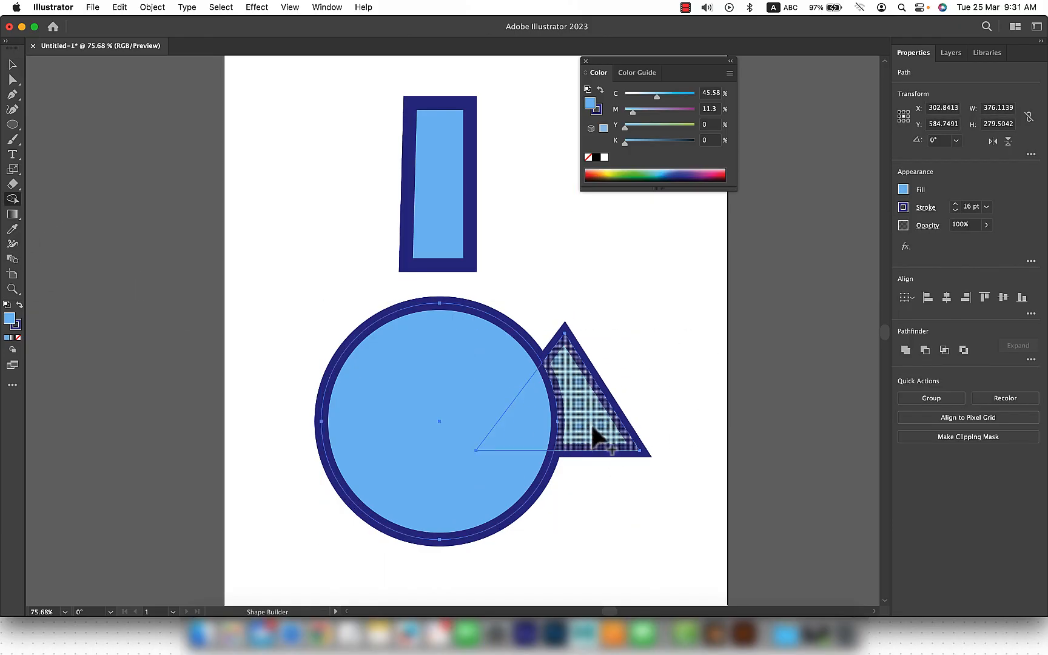
{"action": "left_click_drag", "start_coordinate": [585, 433], "coordinate": [524, 435]}
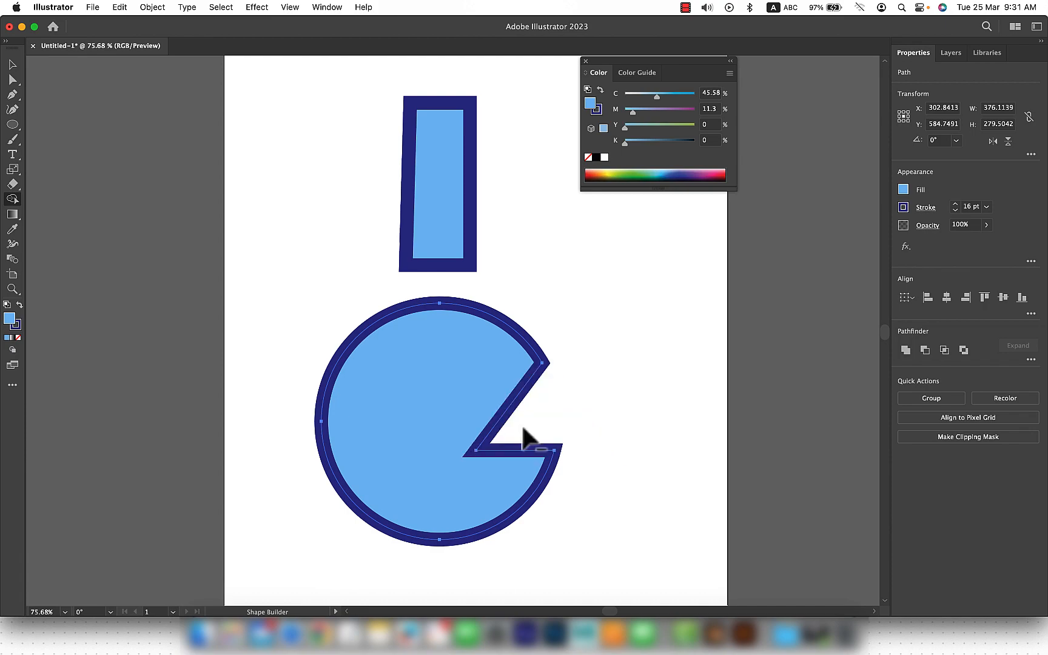
{"action": "key", "text": "v"}
{"action": "left_click", "coordinate": [646, 421]}
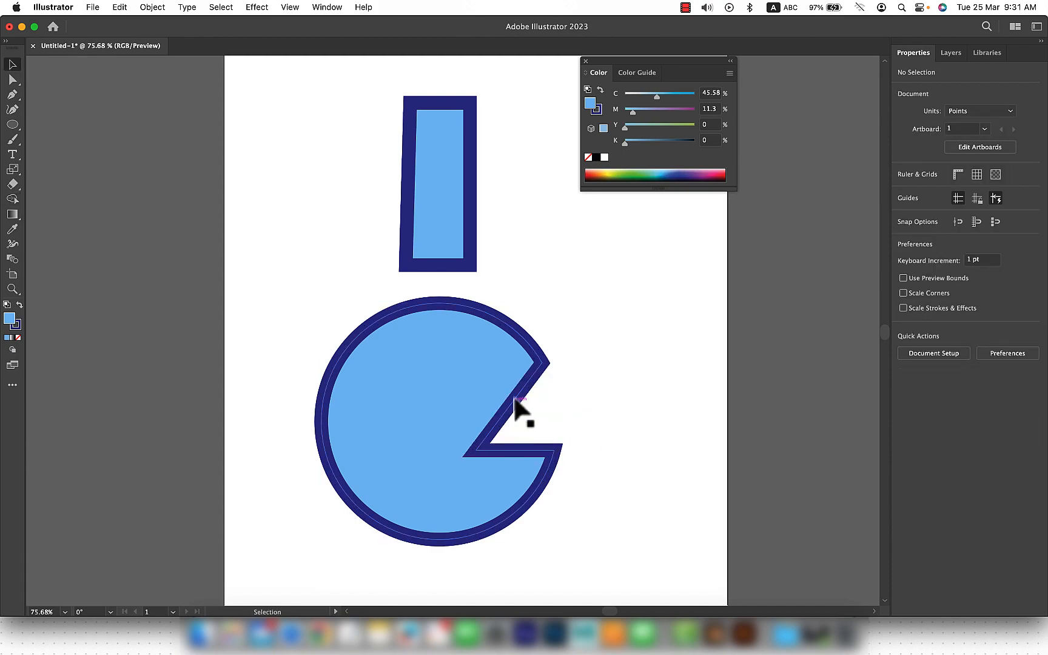
Step: Try moving the notched circle slightly right and down, and undo the move
{"action": "left_click_drag", "start_coordinate": [450, 511], "coordinate": [486, 529]}
{"action": "key", "text": "super+z"}
{"action": "left_click", "coordinate": [586, 371]}
Step: Clear the rectangle and the notched circle from the artboard
{"action": "left_click", "coordinate": [12, 199]}
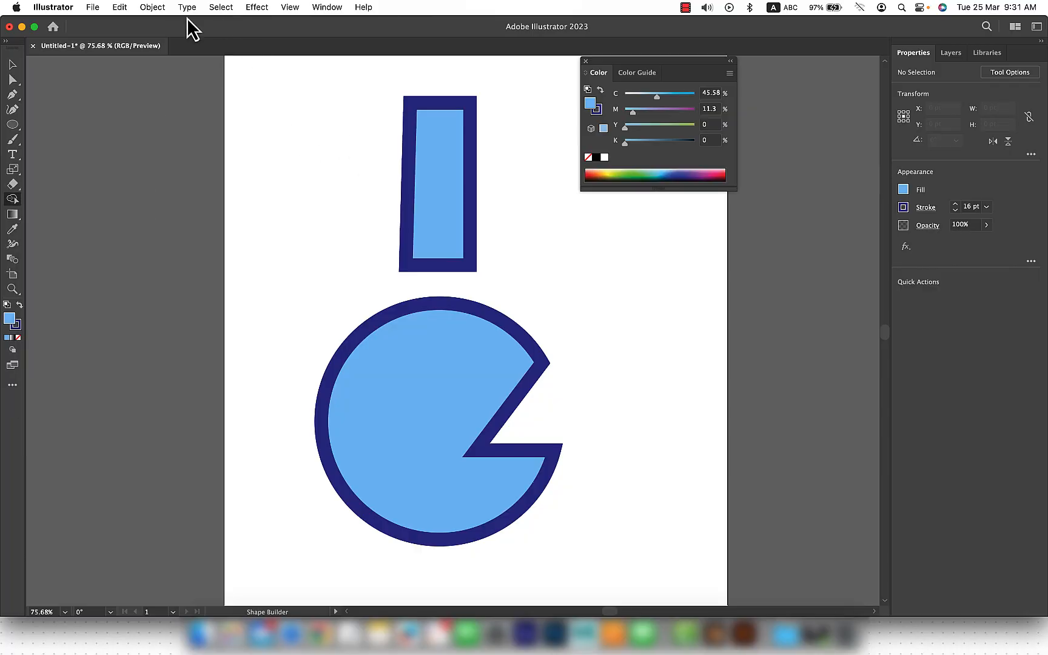
{"action": "left_click", "coordinate": [152, 8]}
{"action": "left_click", "coordinate": [95, 135]}
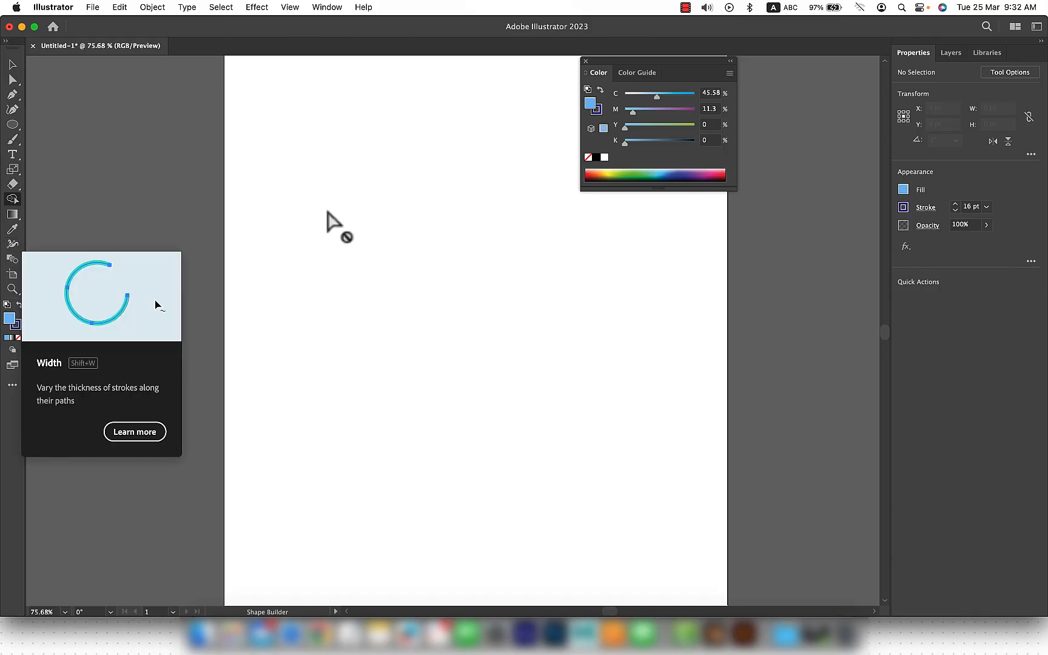
Step: Draw an open S-shaped wave about 490 pt wide and 133 pt high across the artboard with the Pen tool
{"action": "left_click", "coordinate": [12, 95]}
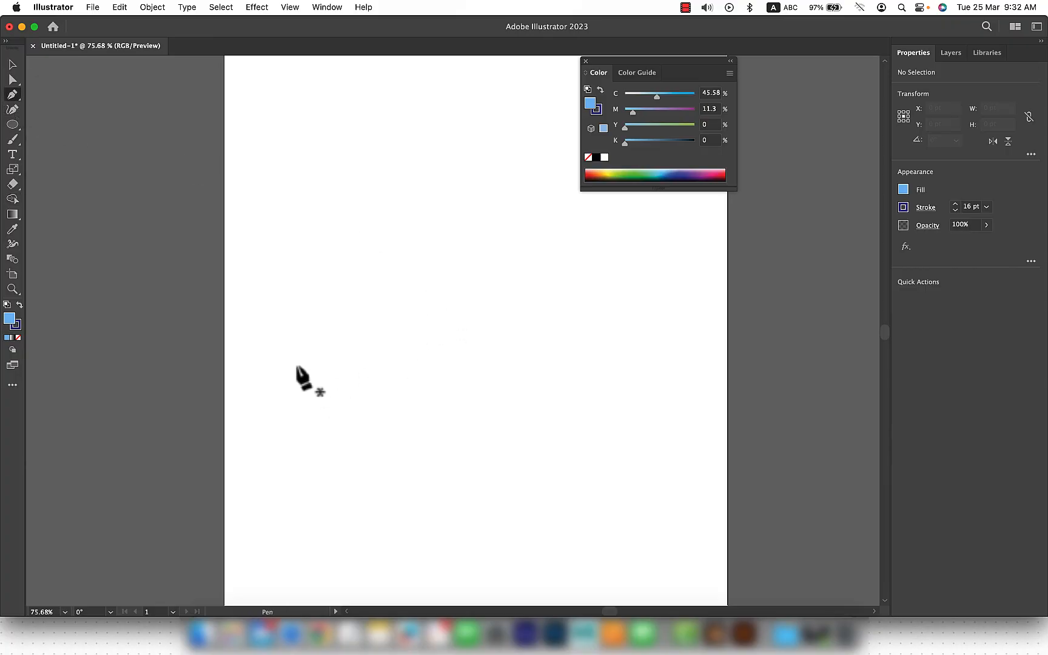
{"action": "left_click", "coordinate": [272, 322]}
{"action": "mouse_move", "coordinate": [358, 282]}
{"action": "left_mouse_down"}
{"action": "mouse_move", "coordinate": [440, 280]}
{"action": "mouse_move", "coordinate": [410, 279]}
{"action": "left_mouse_up"}
{"action": "left_click_drag", "start_coordinate": [553, 396], "coordinate": [656, 398]}
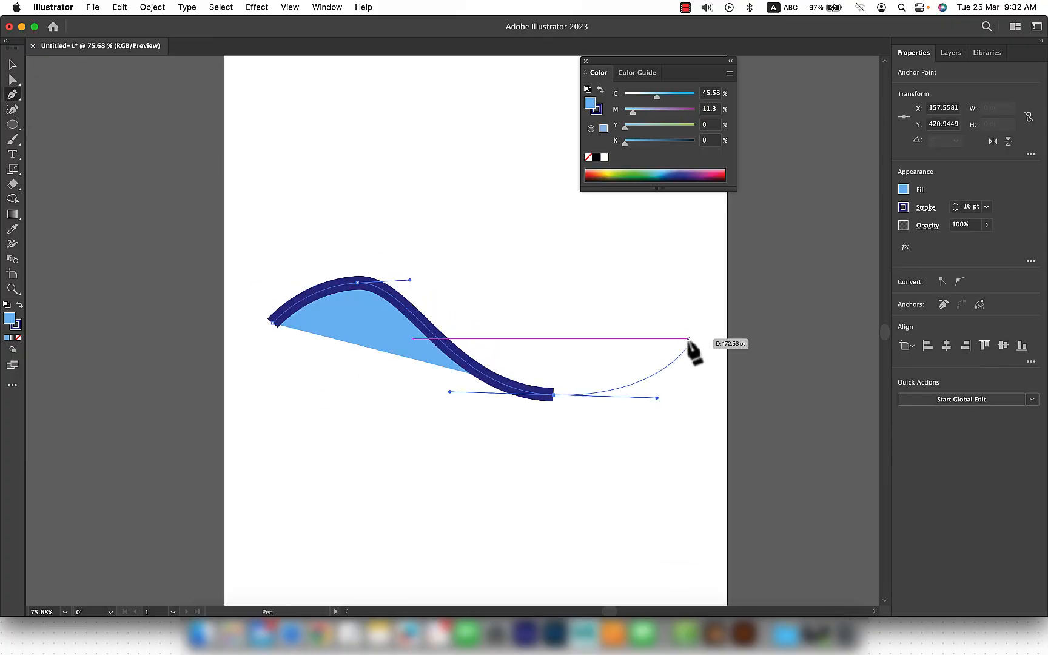
{"action": "left_click", "coordinate": [687, 323]}
{"action": "key", "text": "v"}
{"action": "left_click", "coordinate": [395, 343]}
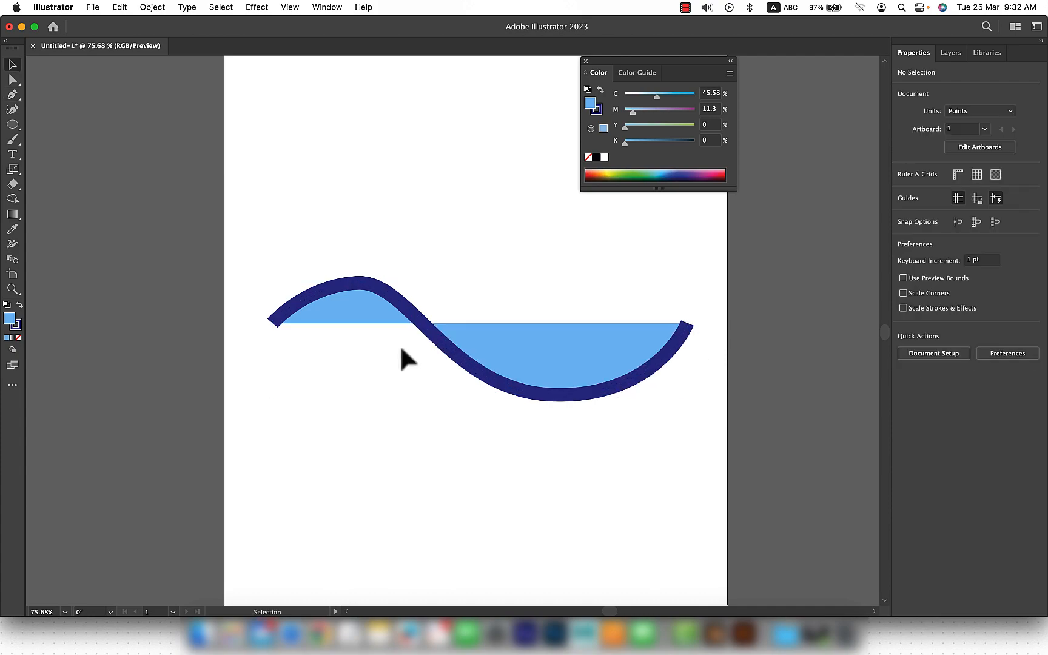
Step: Give the wave's stroke round caps and round corner joins
{"action": "left_click", "coordinate": [503, 391]}
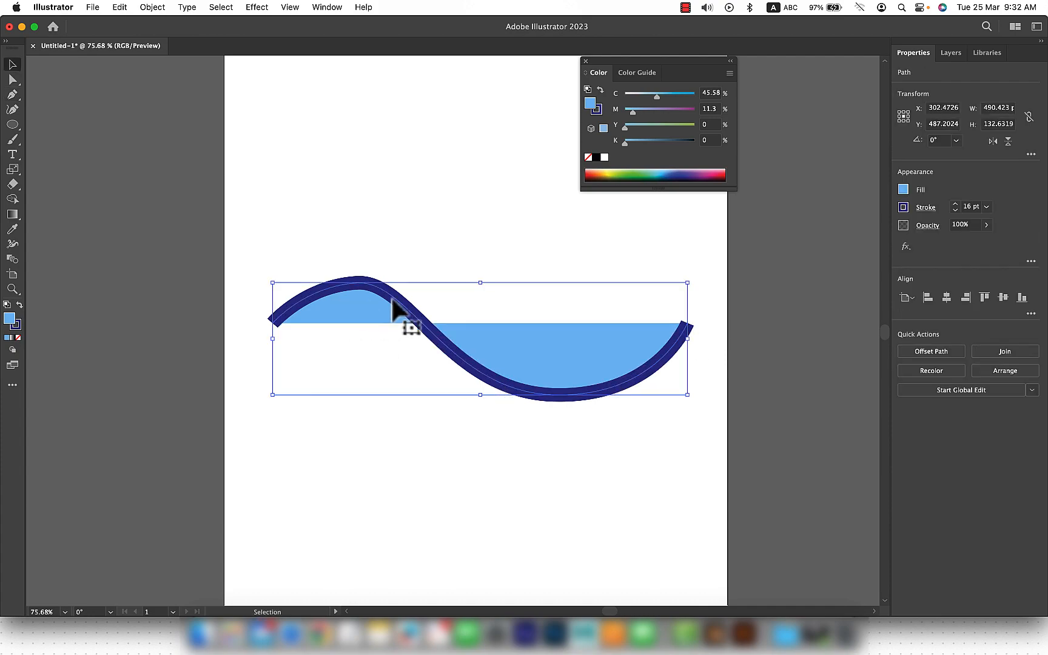
{"action": "left_click", "coordinate": [925, 209]}
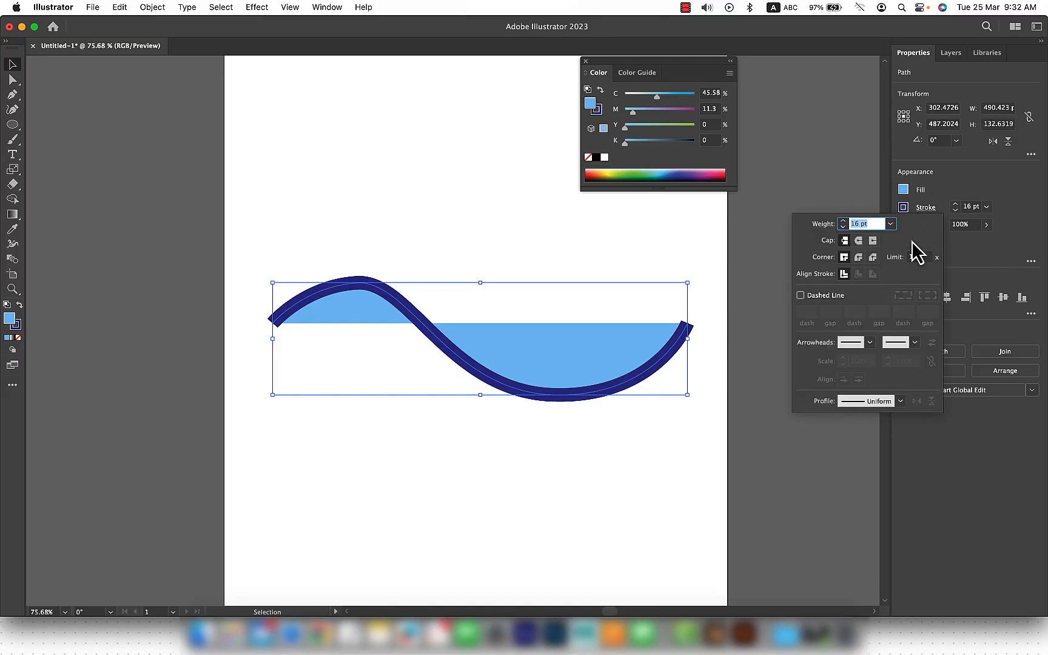
{"action": "left_click", "coordinate": [858, 241]}
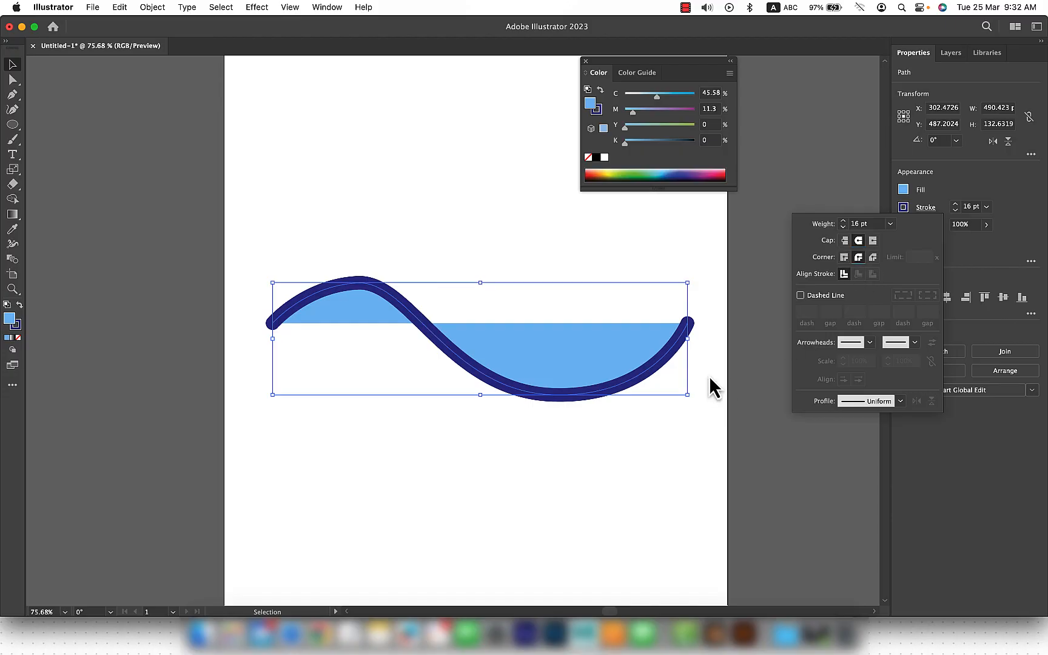
{"action": "left_click", "coordinate": [703, 355]}
{"action": "left_click", "coordinate": [700, 347]}
Step: Shift the wave's crest anchor slightly right and tilt its handles down to the right with Direct Selection
{"action": "left_click", "coordinate": [672, 351]}
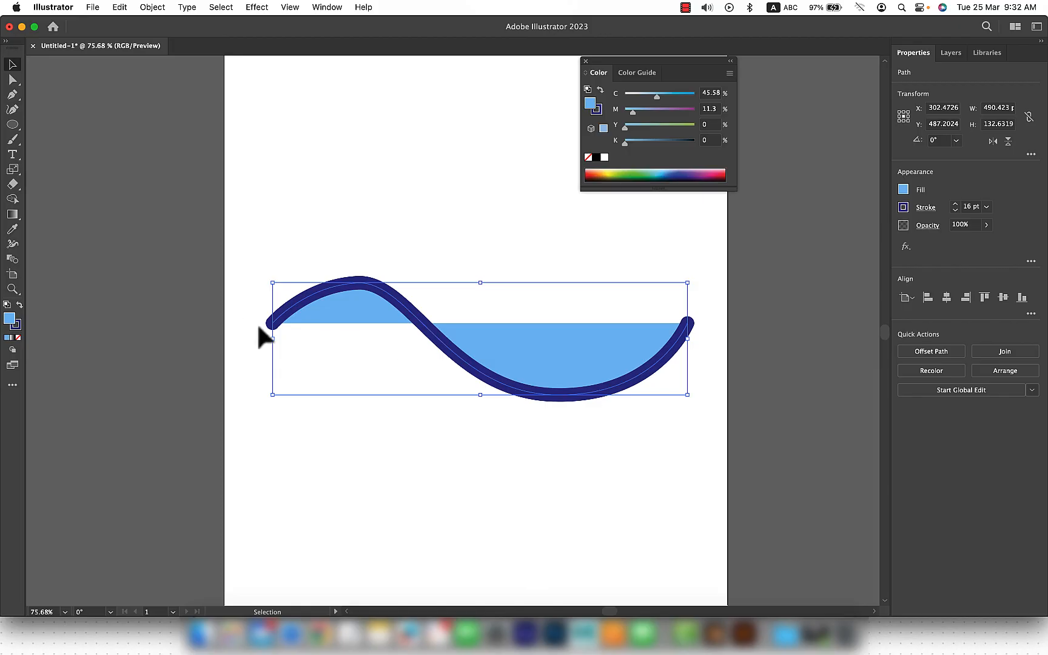
{"action": "key", "text": "a"}
{"action": "left_click_drag", "start_coordinate": [359, 283], "coordinate": [447, 309]}
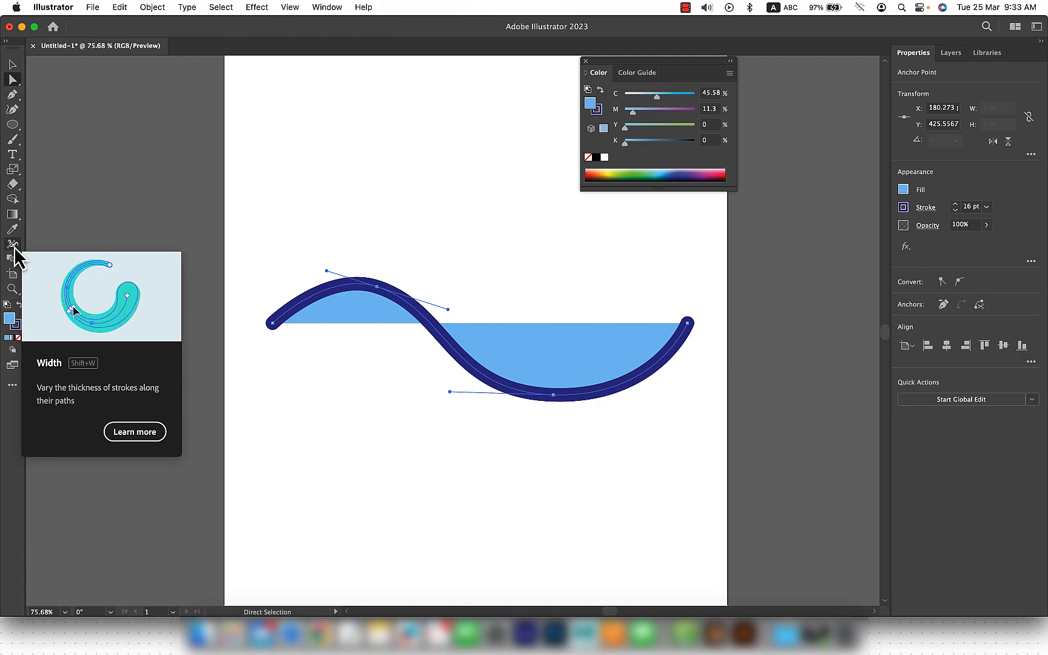
Step: Widen the wave's stroke to about 48 pt on the right side of its trough with the Width tool
{"action": "left_click", "coordinate": [13, 245]}
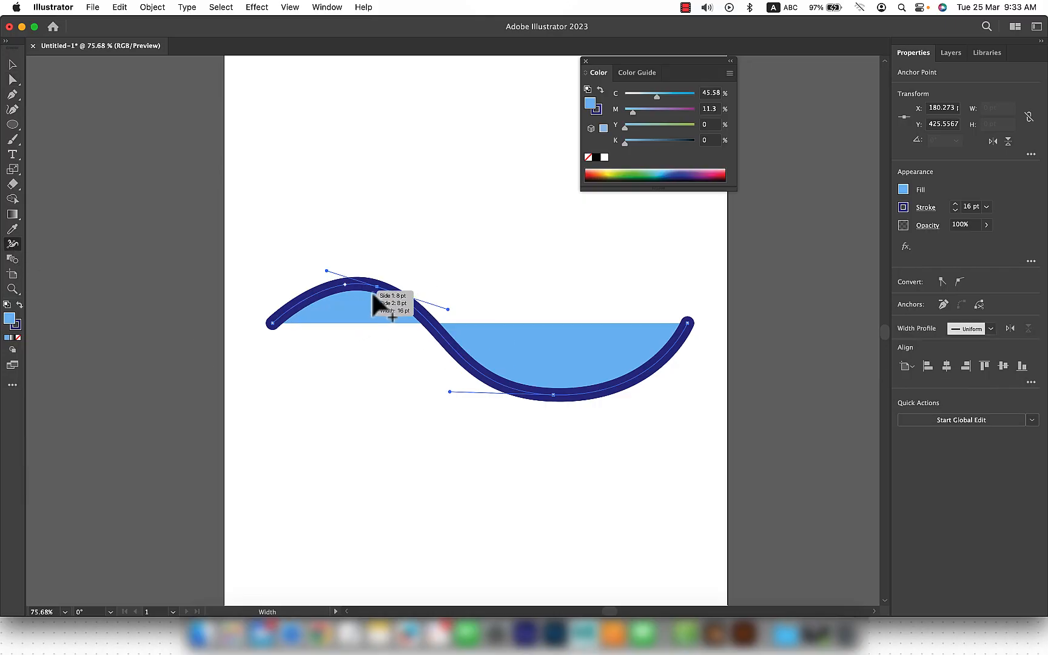
{"action": "left_click_drag", "start_coordinate": [629, 382], "coordinate": [635, 400]}
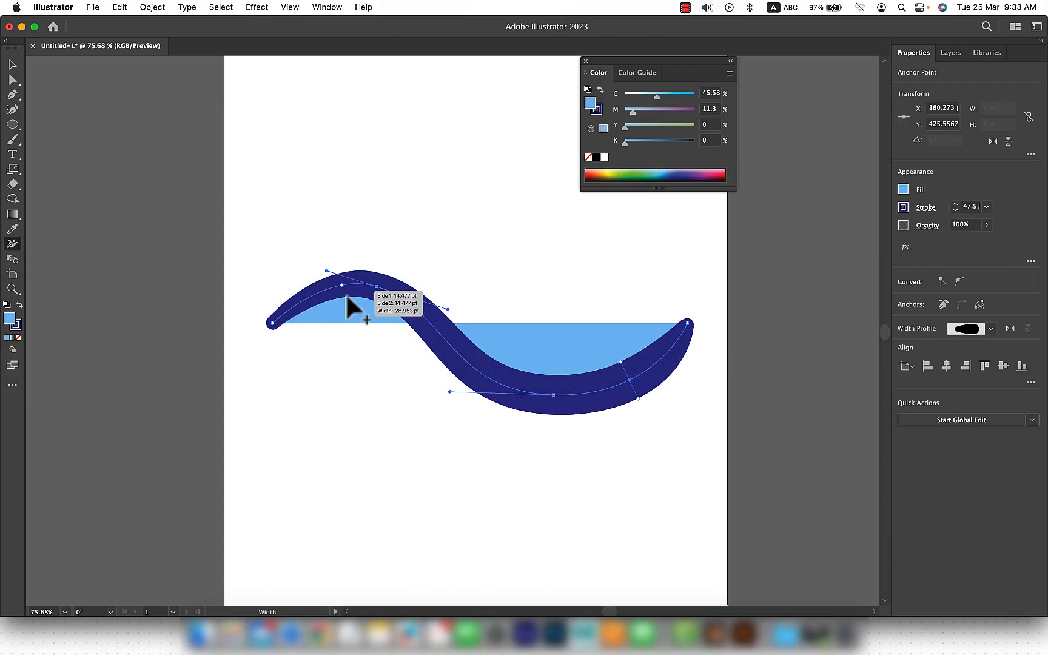
Step: Narrow the wave's stroke near its crest and taper its left end with the Width tool
{"action": "left_click_drag", "start_coordinate": [346, 297], "coordinate": [346, 292]}
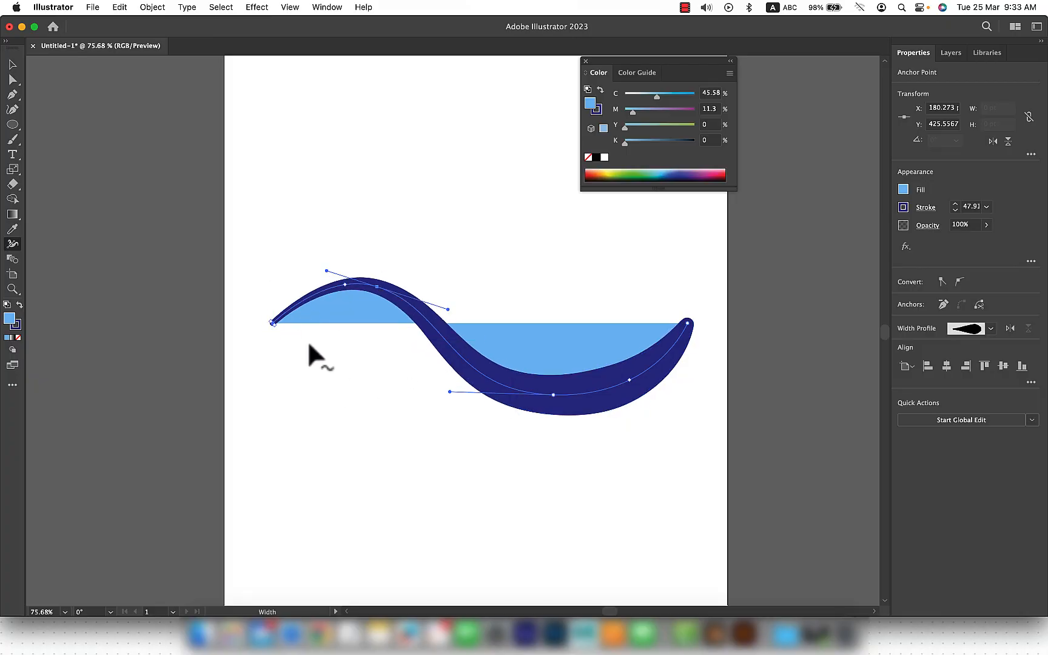
{"action": "left_click", "coordinate": [12, 64]}
{"action": "left_click", "coordinate": [545, 298]}
{"action": "scroll", "coordinate": [623, 417], "scroll_direction": "down", "scroll_amount": 3}
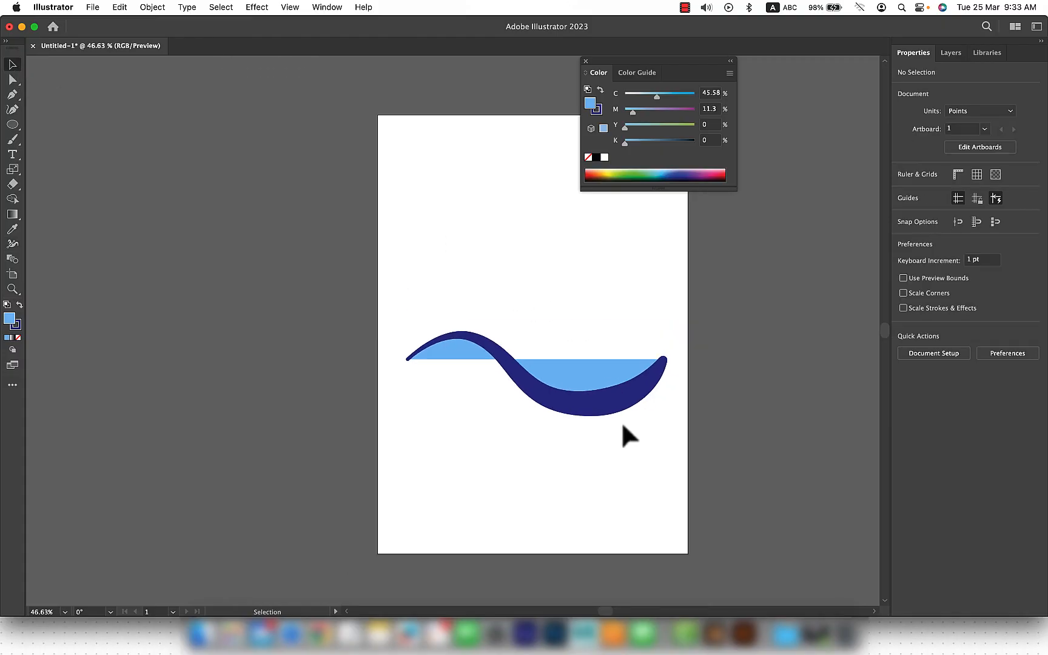
Step: Remove the wave's fill and move the wave slightly up and to the left on the artboard
{"action": "left_click", "coordinate": [570, 413]}
{"action": "scroll", "coordinate": [571, 414], "scroll_direction": "up", "scroll_amount": 2}
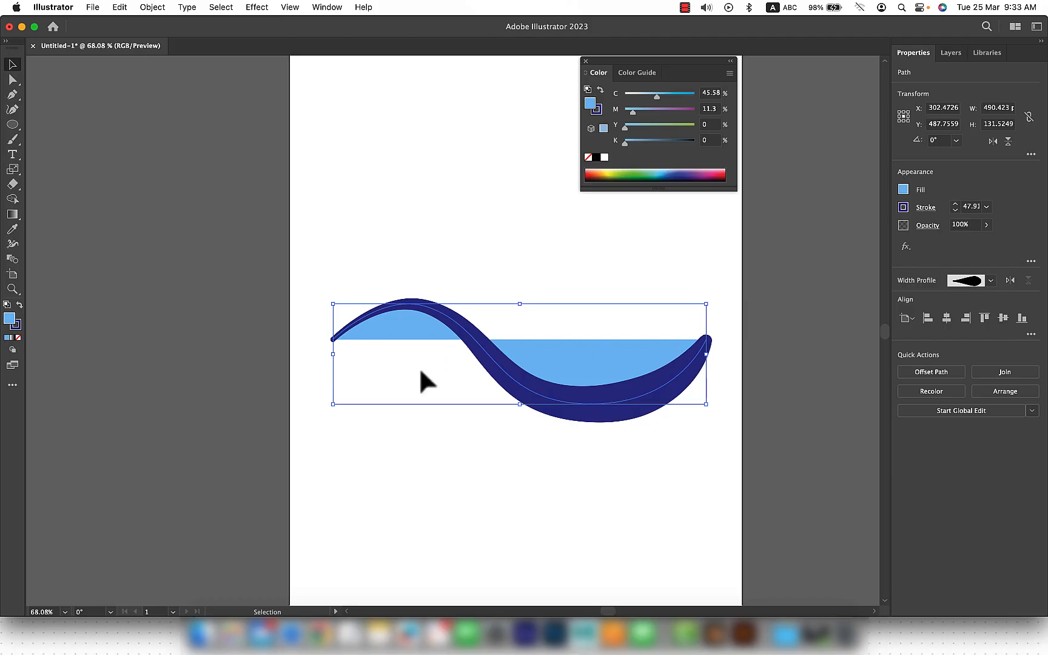
{"action": "left_click", "coordinate": [19, 337]}
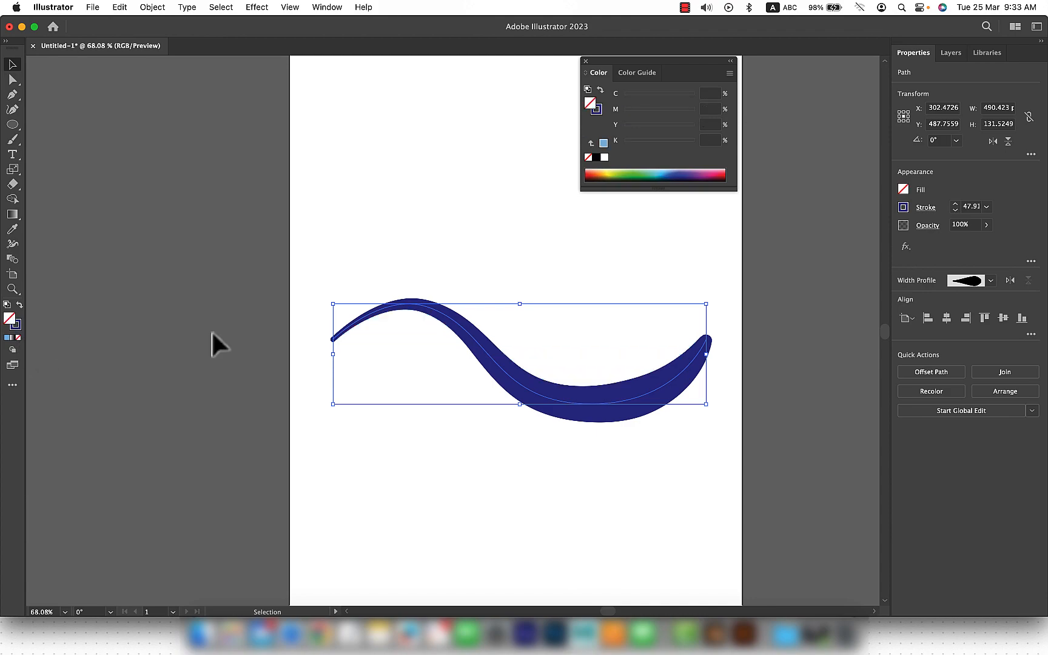
{"action": "left_click", "coordinate": [439, 463]}
{"action": "left_click", "coordinate": [570, 413]}
{"action": "left_click_drag", "start_coordinate": [593, 419], "coordinate": [548, 388]}
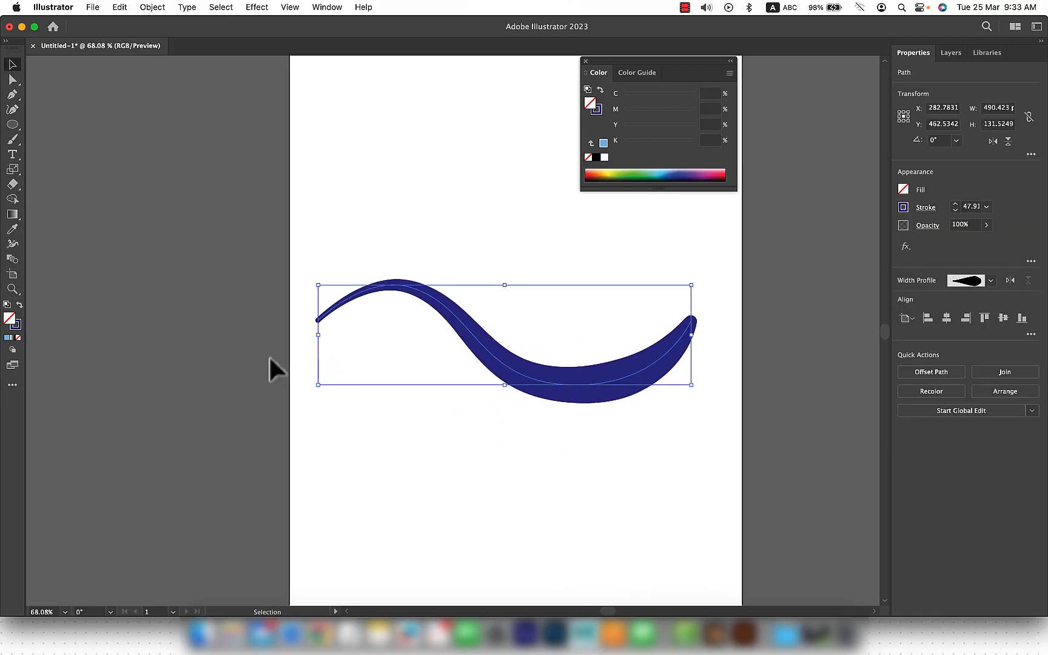
Step: Swap the wave's fill and stroke and swap them back, resetting it to a plain 1 pt outline
{"action": "left_click", "coordinate": [20, 305]}
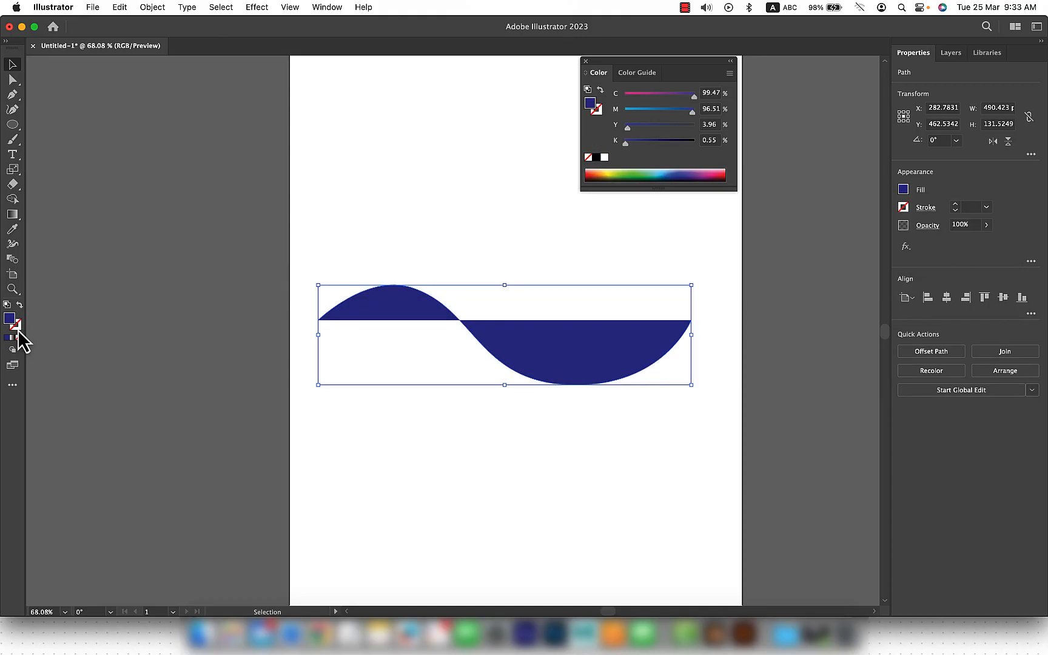
{"action": "left_click", "coordinate": [20, 307]}
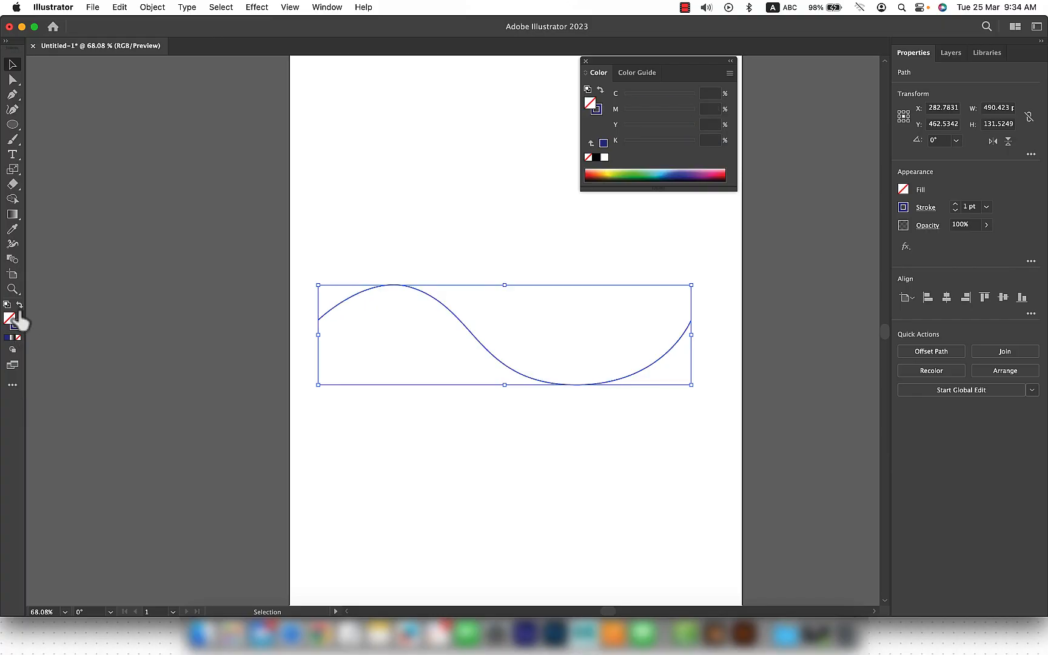
{"action": "left_click", "coordinate": [429, 437]}
Step: Set the wave's stroke weight to 14 pt and give it round caps
{"action": "left_click", "coordinate": [564, 384]}
{"action": "left_click", "coordinate": [955, 206]}
{"action": "left_click", "coordinate": [955, 207]}
{"action": "left_click", "coordinate": [955, 206]}
{"action": "left_click", "coordinate": [954, 206]}
{"action": "left_click", "coordinate": [955, 206]}
{"action": "left_click", "coordinate": [955, 206]}
{"action": "left_click", "coordinate": [925, 207]}
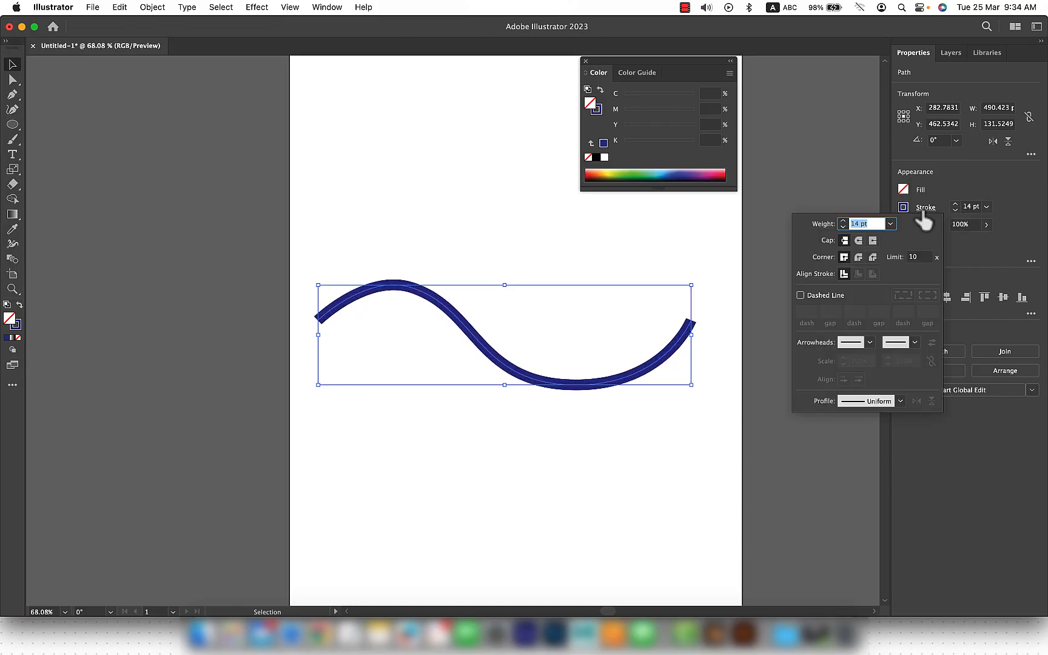
{"action": "left_click", "coordinate": [858, 241]}
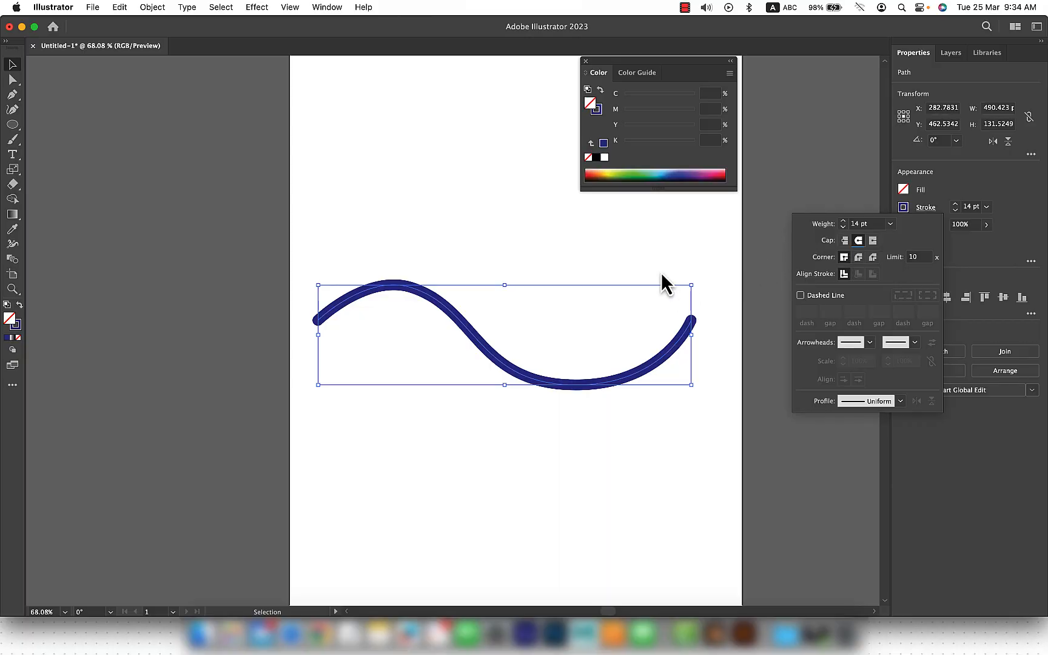
Step: Widen the wave's stroke to about 54 pt on the right side of its trough with the Width tool
{"action": "key", "text": "shift+w"}
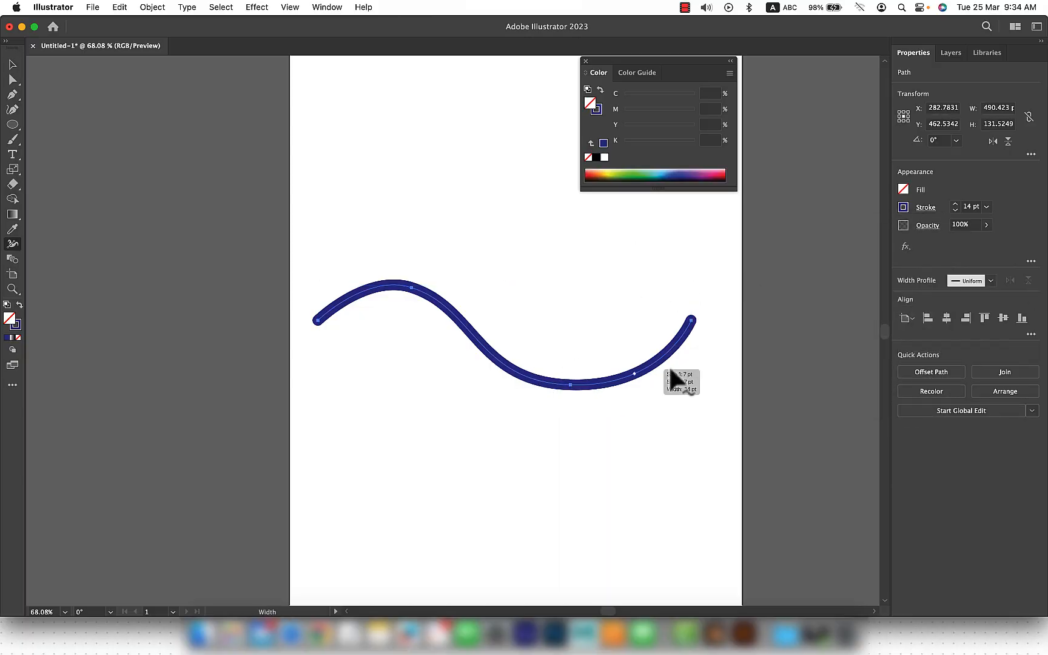
{"action": "left_click_drag", "start_coordinate": [655, 363], "coordinate": [665, 378]}
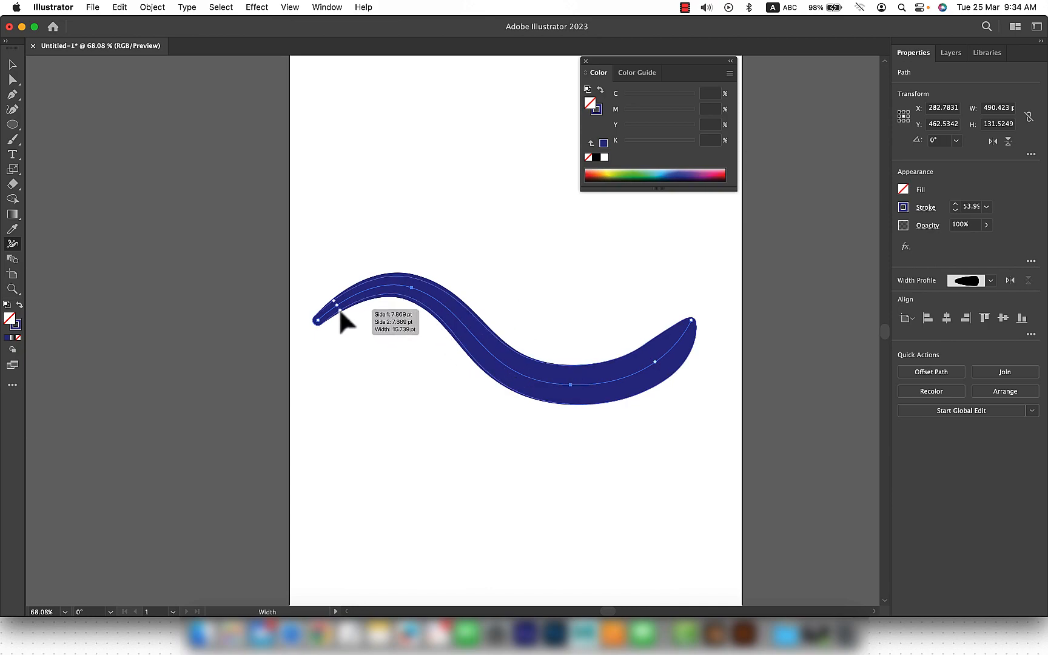
{"action": "left_click_drag", "start_coordinate": [339, 309], "coordinate": [319, 322]}
{"action": "key", "text": "super+z"}
{"action": "key", "text": "v"}
{"action": "left_click", "coordinate": [493, 436]}
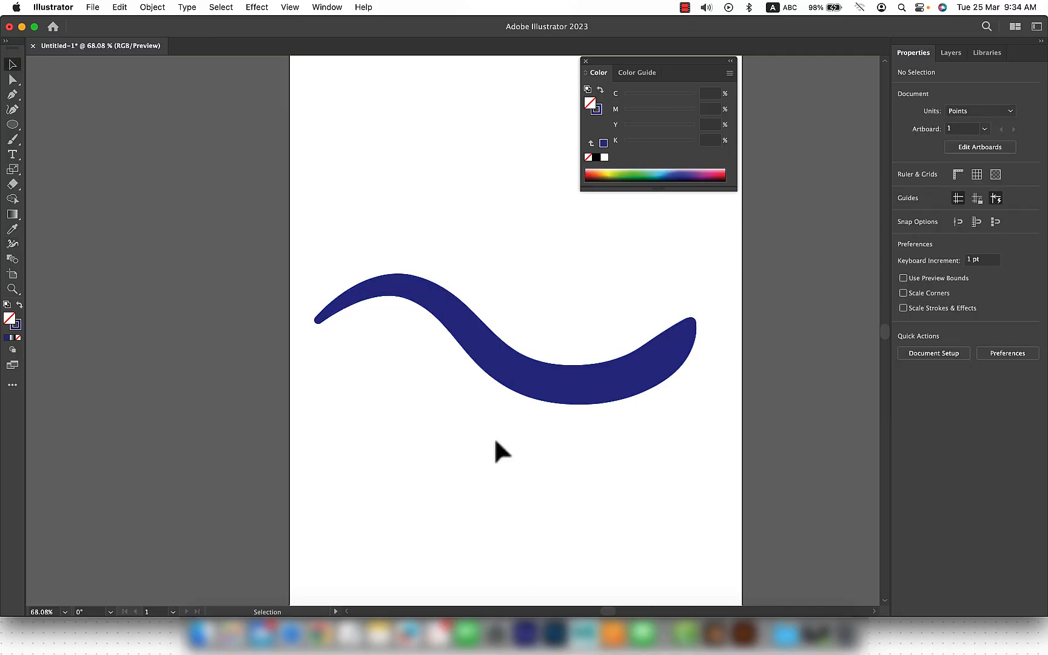
Step: Move the tapered wave up to the top of the artboard
{"action": "key", "text": "space"}
{"action": "left_click_drag", "start_coordinate": [573, 264], "coordinate": [537, 255]}
{"action": "scroll", "coordinate": [446, 372], "scroll_direction": "down", "scroll_amount": 5}
{"action": "left_click_drag", "start_coordinate": [429, 381], "coordinate": [474, 237]}
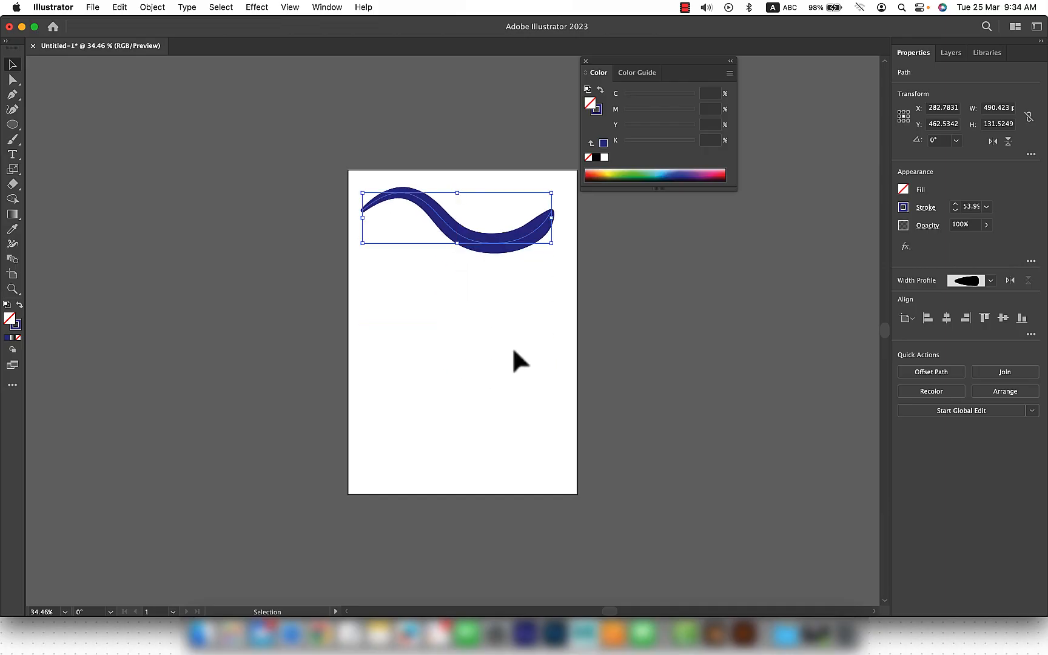
{"action": "left_click", "coordinate": [477, 339]}
{"action": "scroll", "coordinate": [477, 339], "scroll_direction": "up", "scroll_amount": 3}
{"action": "key", "text": "space"}
{"action": "left_click_drag", "start_coordinate": [521, 284], "coordinate": [497, 297]}
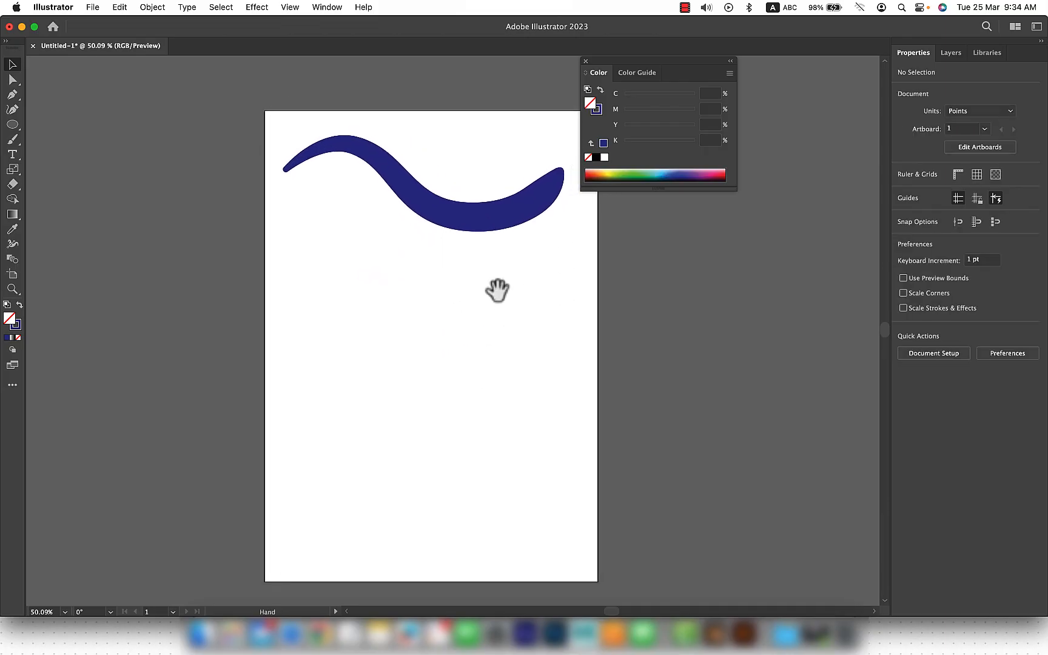
Step: Draw an open Pen path below the wave with two straight segments forming a point and a curved segment at the end
{"action": "left_click", "coordinate": [17, 97]}
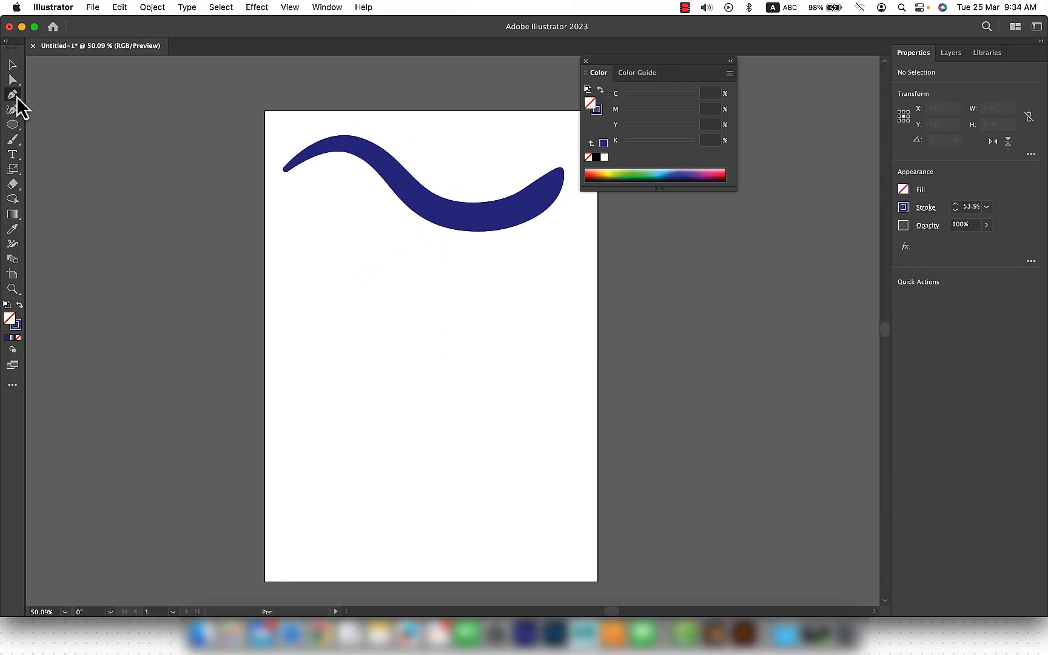
{"action": "left_click", "coordinate": [342, 269]}
{"action": "left_click", "coordinate": [520, 329]}
{"action": "left_click", "coordinate": [400, 388]}
{"action": "left_click_drag", "start_coordinate": [363, 474], "coordinate": [443, 511]}
{"action": "key", "text": "v"}
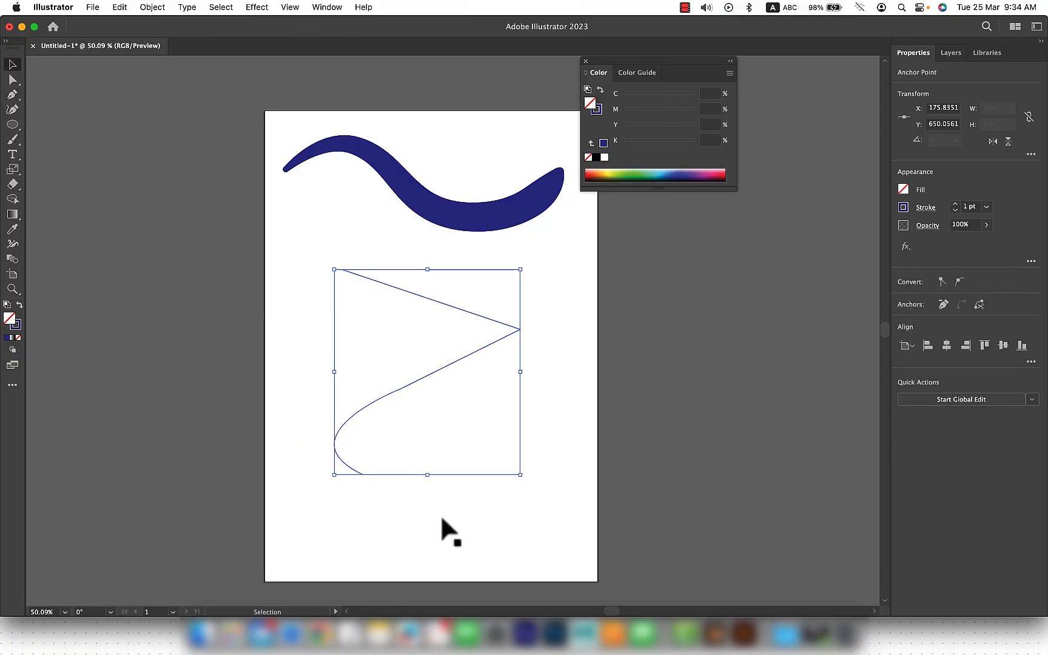
{"action": "left_click", "coordinate": [544, 482]}
{"action": "left_click", "coordinate": [12, 95]}
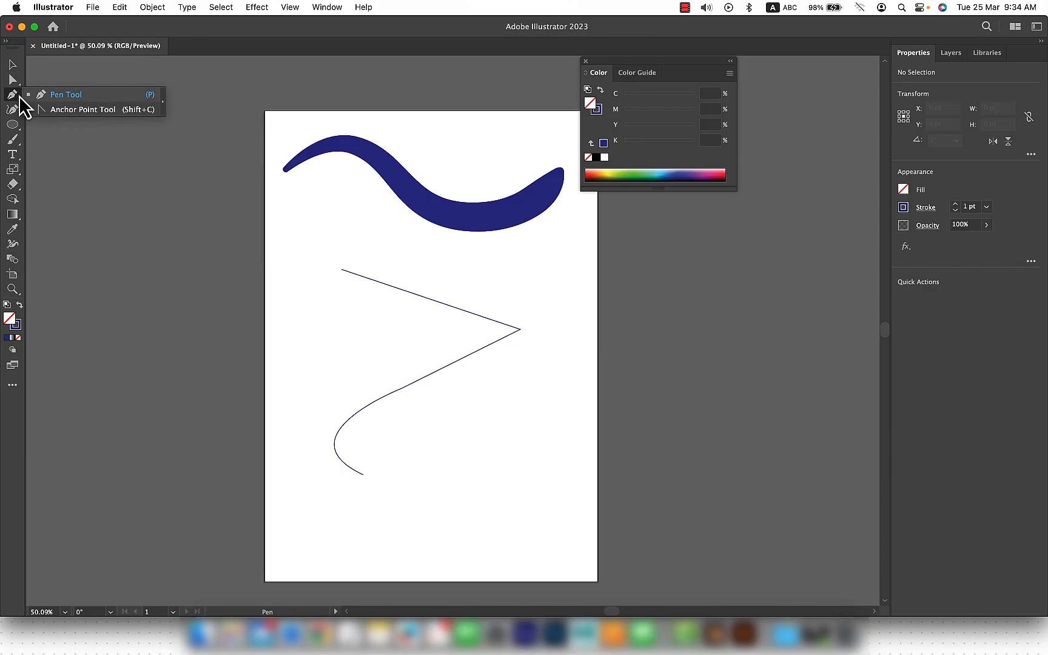
{"action": "left_click", "coordinate": [27, 95]}
{"action": "left_click", "coordinate": [11, 82]}
{"action": "left_click", "coordinate": [14, 97]}
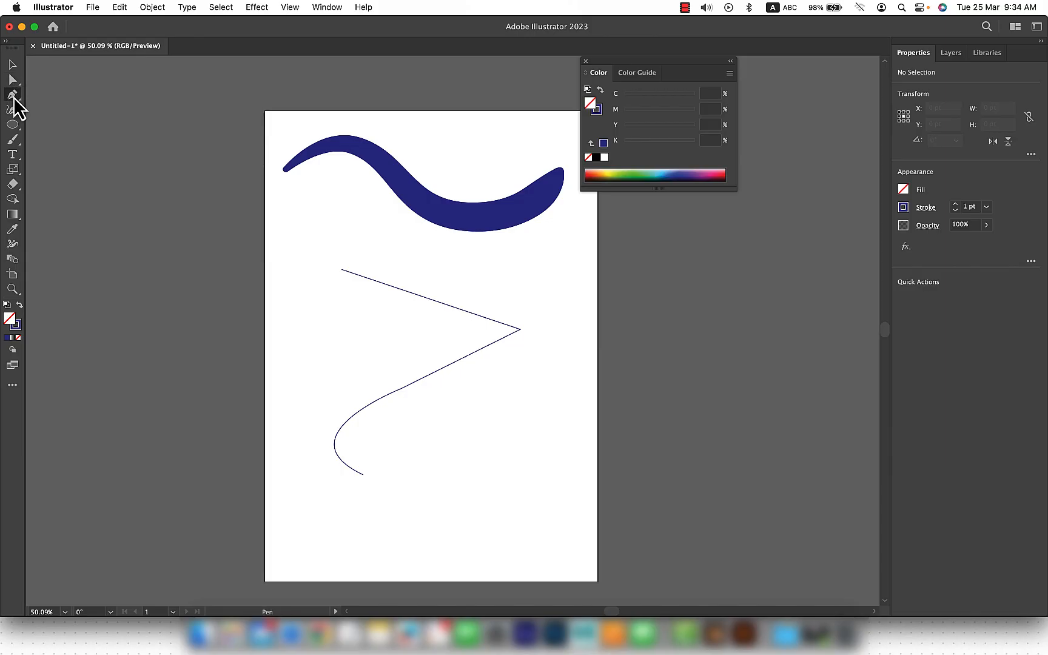
{"action": "left_click", "coordinate": [15, 202]}
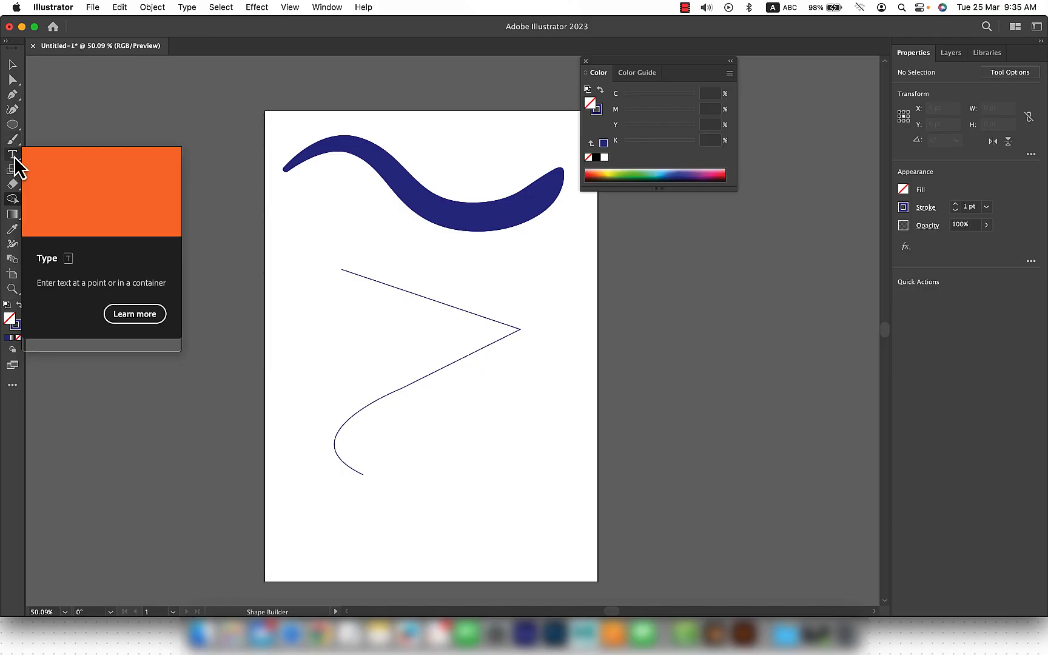
Step: Draw a square about 274 pt wide with the Rectangle tool, overlapping the right part of the zigzag path
{"action": "left_click", "coordinate": [14, 125]}
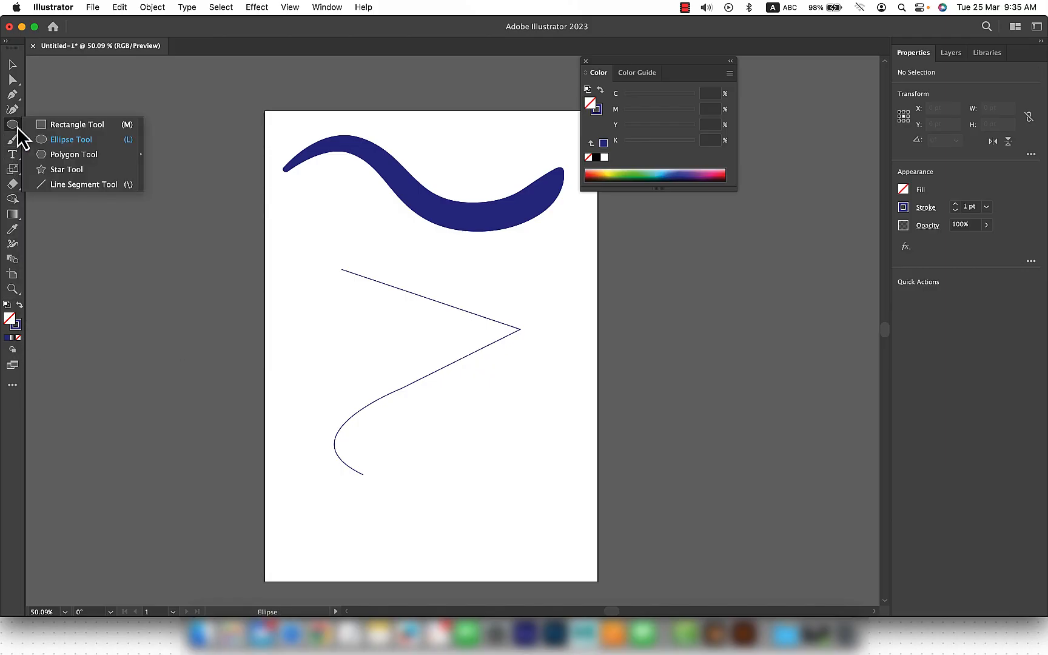
{"action": "left_click", "coordinate": [55, 125]}
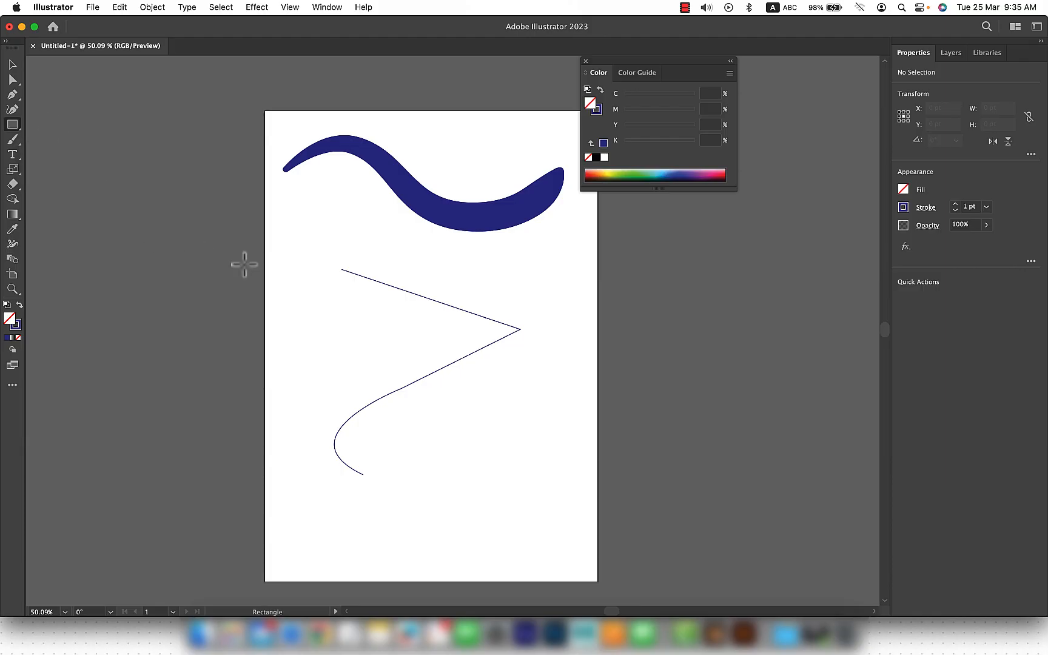
{"action": "left_click_drag", "start_coordinate": [423, 316], "coordinate": [576, 470]}
{"action": "key", "text": "v"}
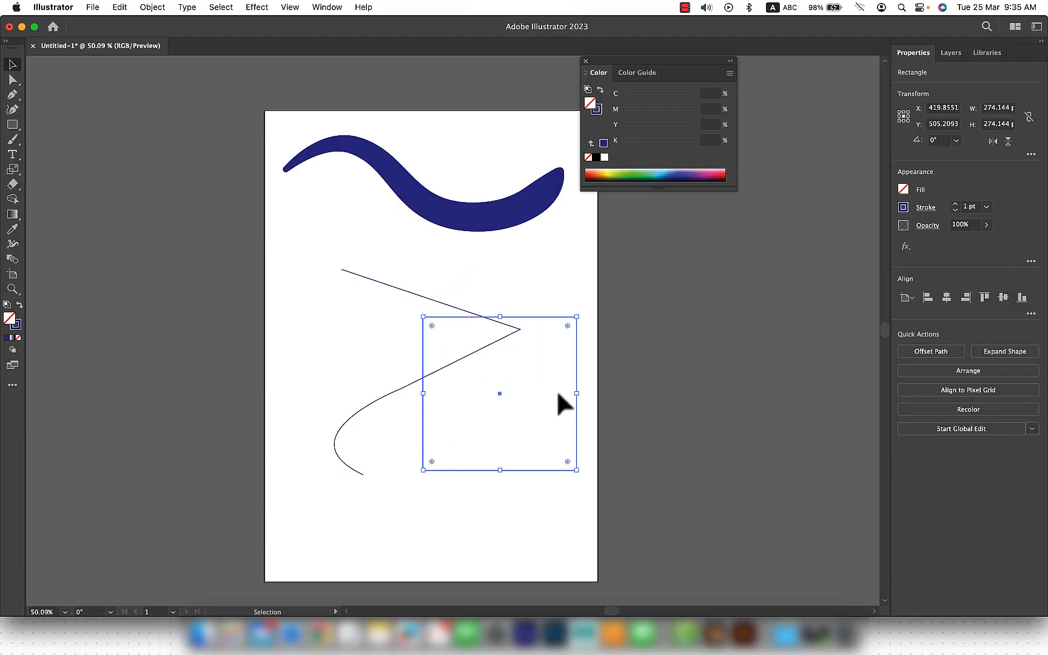
{"action": "left_click", "coordinate": [580, 290]}
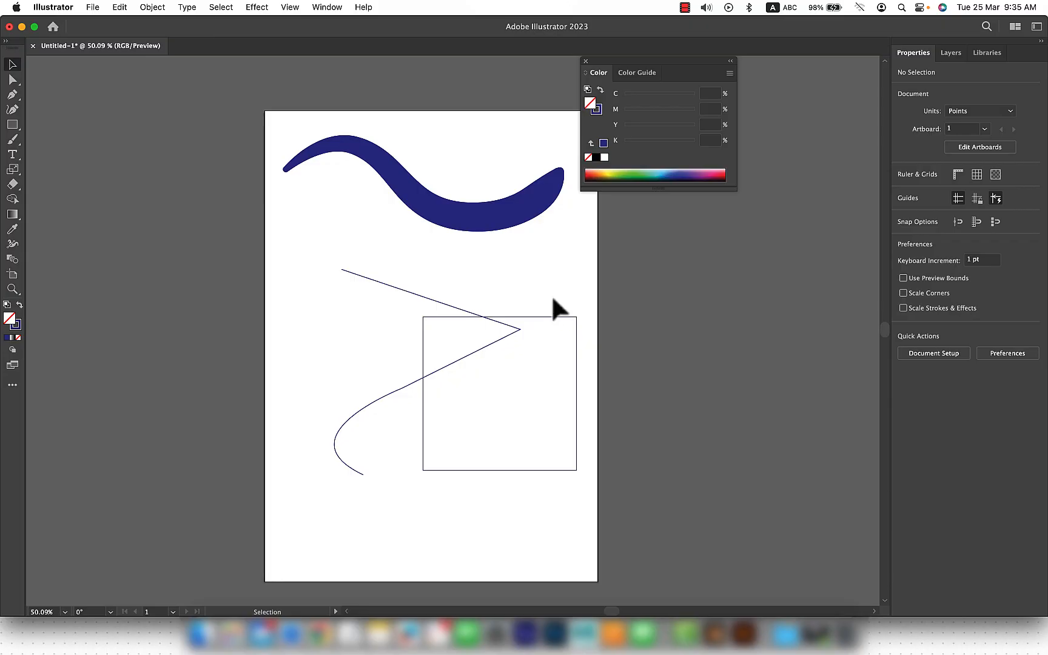
{"action": "scroll", "coordinate": [551, 294], "scroll_direction": "right", "scroll_amount": 2}
{"action": "scroll", "coordinate": [551, 294], "scroll_direction": "down", "scroll_amount": 1}
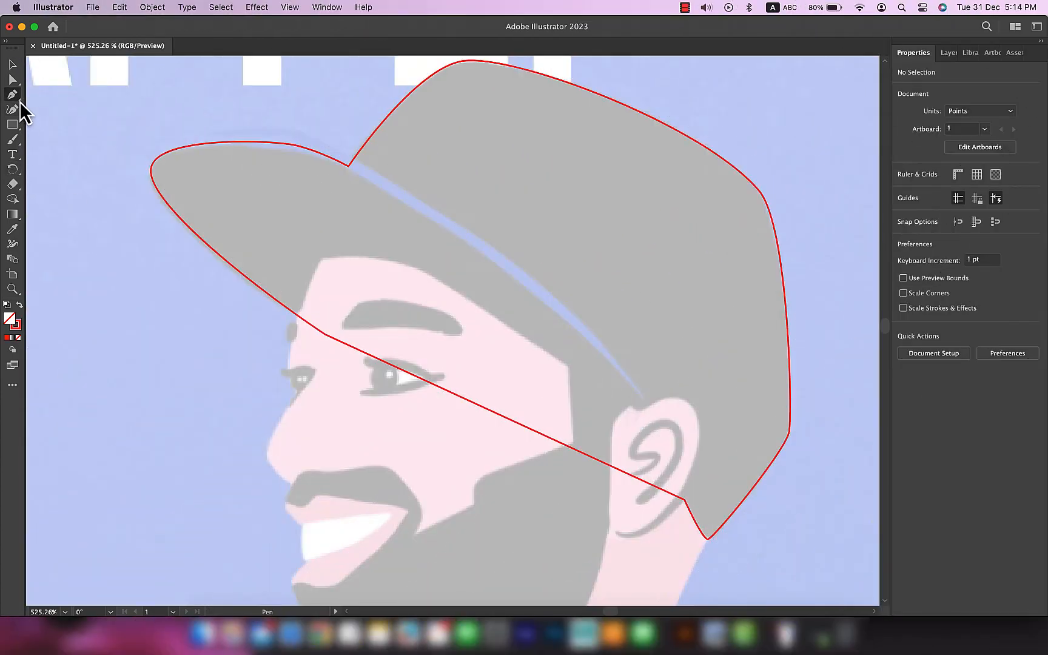
{"action": "left_click", "coordinate": [16, 98]}
{"action": "scroll", "coordinate": [367, 257], "scroll_direction": "down", "scroll_amount": 2}
{"action": "scroll", "coordinate": [367, 257], "scroll_direction": "left", "scroll_amount": 3}
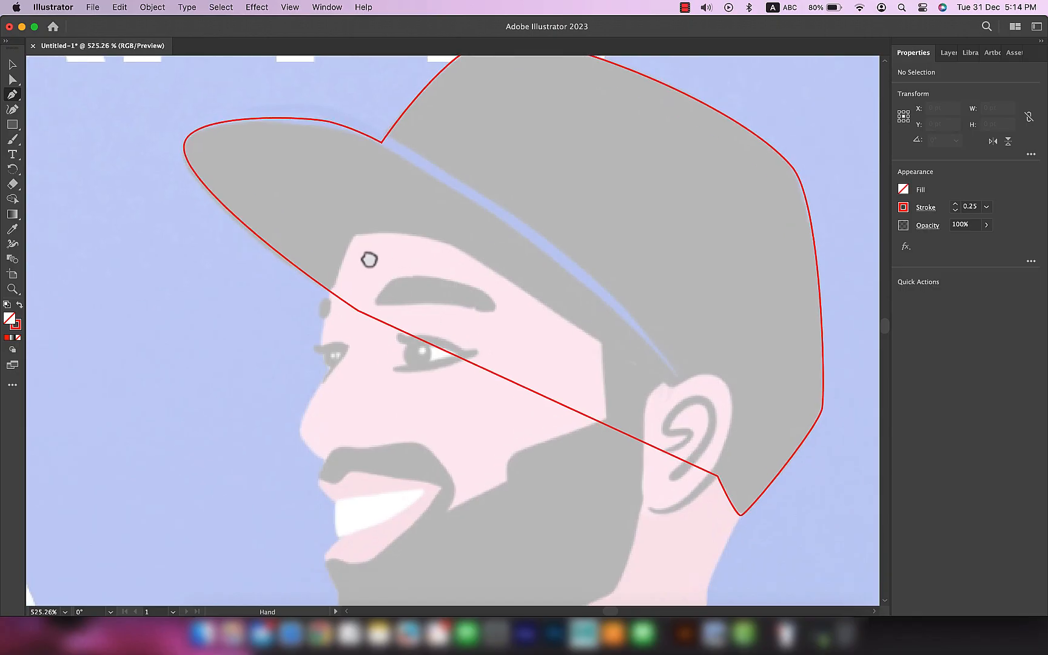
Step: Rename Layer 1, which holds the linked reference image, as Ref and Layer 2 as Head
{"action": "left_click", "coordinate": [949, 53]}
{"action": "left_click", "coordinate": [931, 91]}
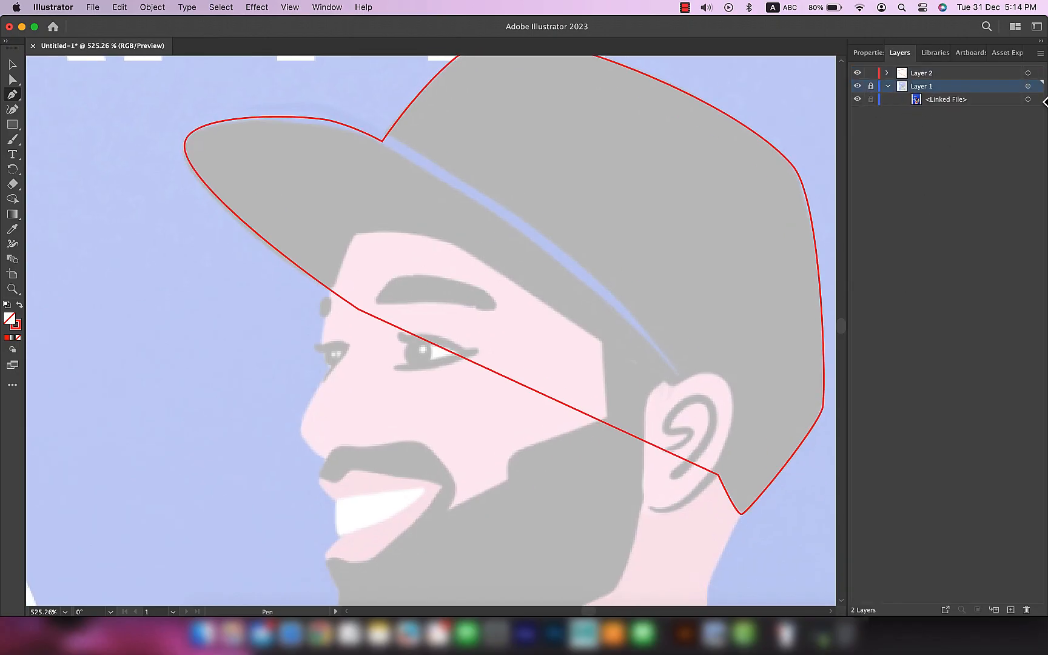
{"action": "left_click", "coordinate": [1028, 73]}
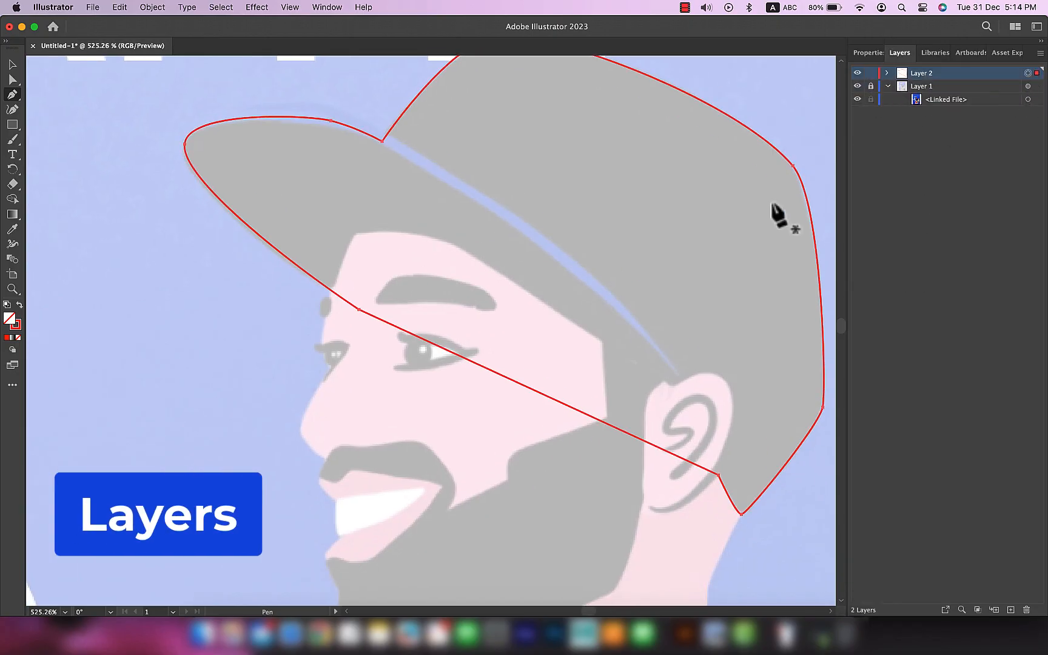
{"action": "left_click", "coordinate": [886, 86]}
{"action": "double_click", "coordinate": [922, 87]}
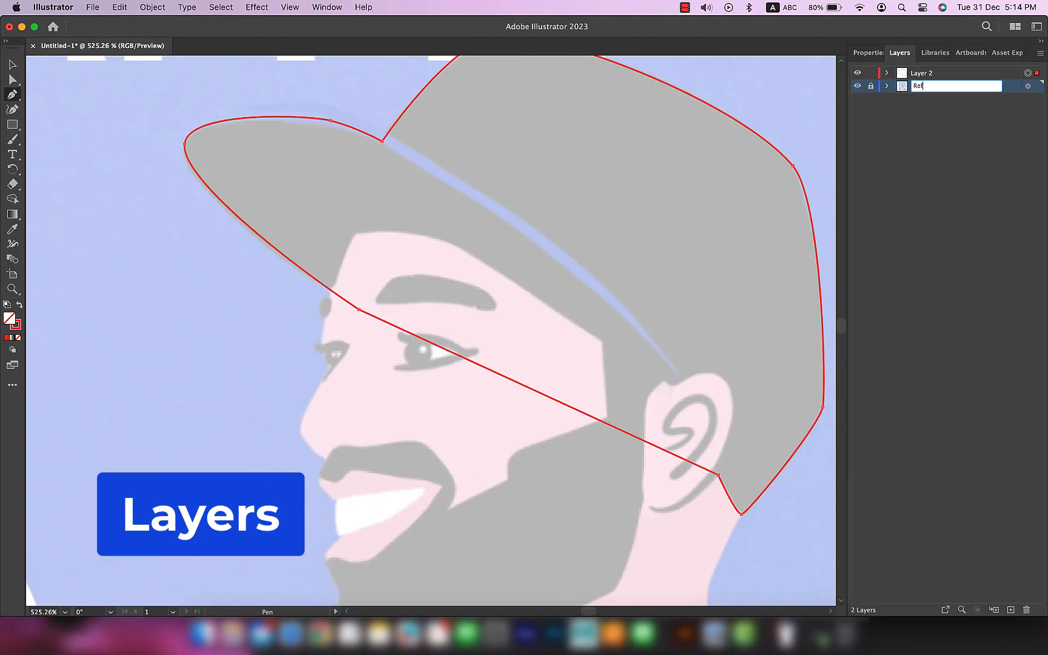
{"action": "double_click", "coordinate": [923, 73]}
{"action": "type", "text": "Head"}
{"action": "key", "text": "Return"}
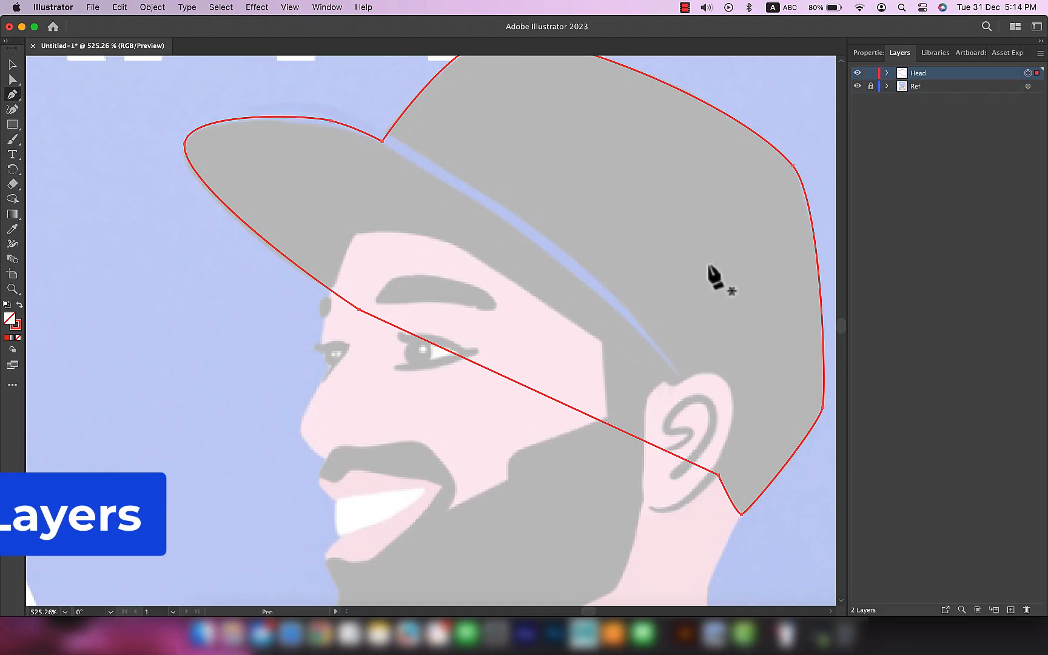
Step: Start the face outline at the cap's edge above the forehead and trace the forehead curve down to the far eye with the Pen tool
{"action": "scroll", "coordinate": [415, 282], "scroll_direction": "up", "scroll_amount": 3}
{"action": "scroll", "coordinate": [410, 285], "scroll_direction": "up", "scroll_amount": 1}
{"action": "left_click_drag", "start_coordinate": [359, 268], "coordinate": [444, 159]}
{"action": "left_click", "coordinate": [404, 95]}
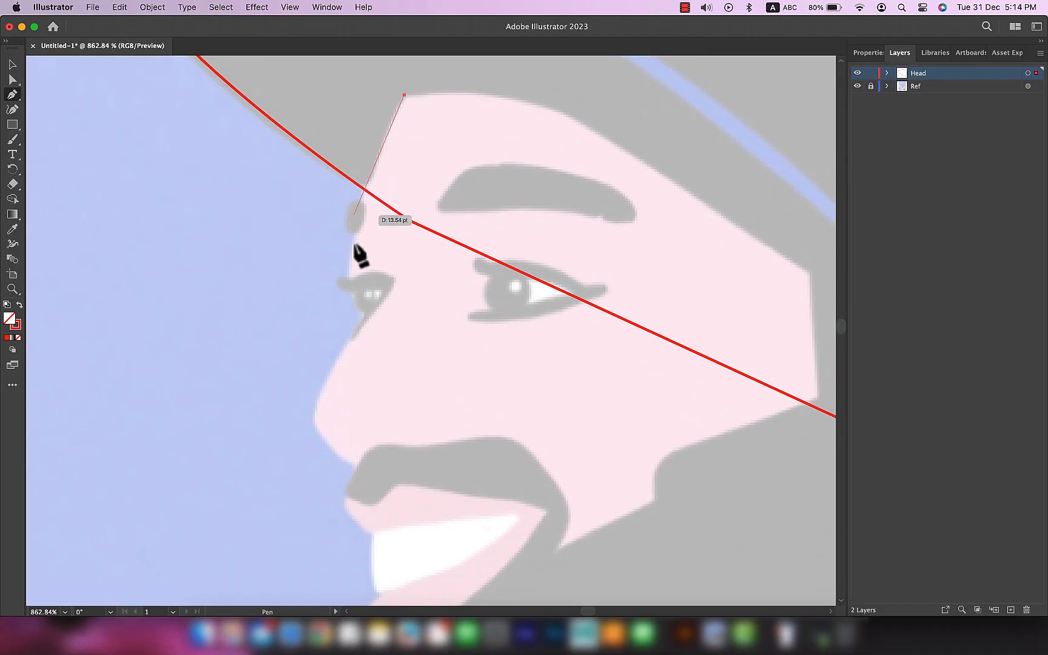
{"action": "mouse_move", "coordinate": [350, 279]}
{"action": "left_mouse_down"}
{"action": "mouse_move", "coordinate": [367, 182]}
{"action": "mouse_move", "coordinate": [343, 377]}
{"action": "left_mouse_up"}
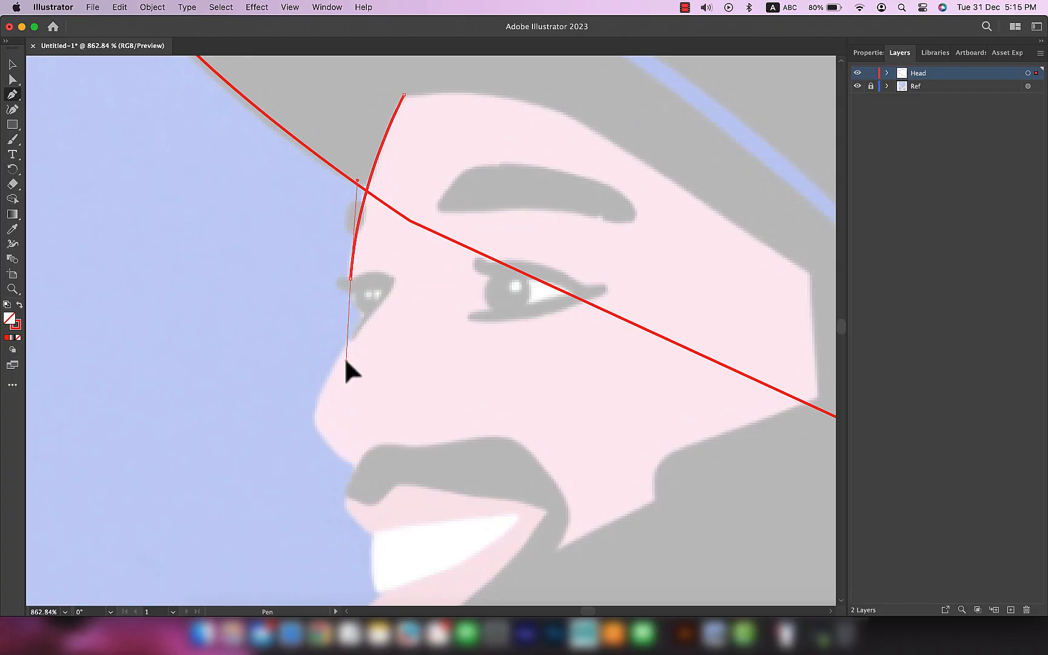
{"action": "left_click_drag", "start_coordinate": [337, 335], "coordinate": [350, 291]}
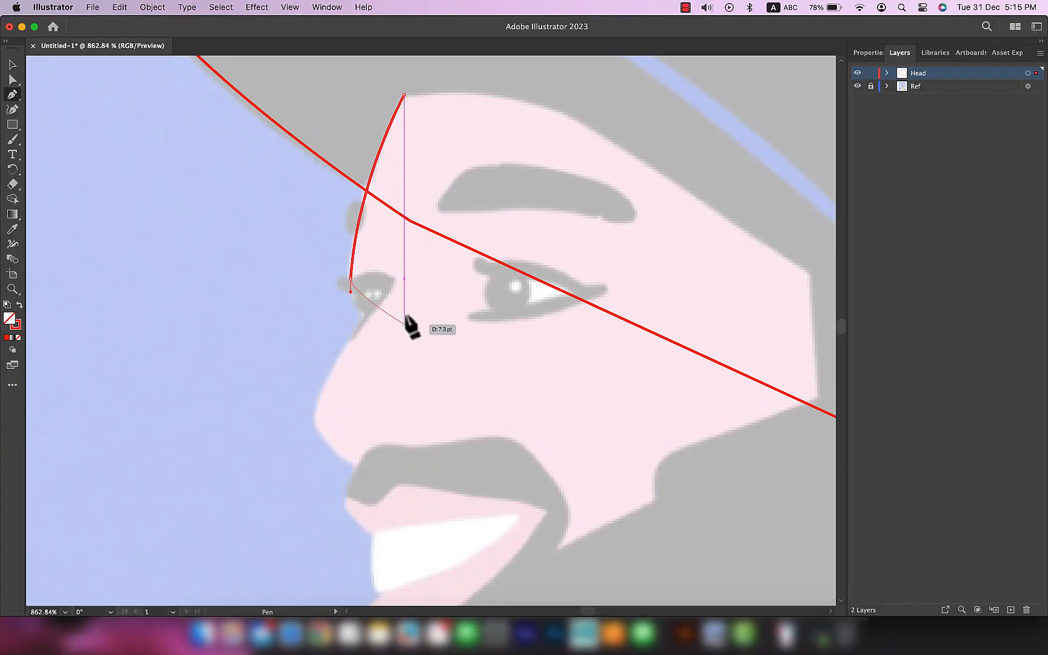
{"action": "left_click_drag", "start_coordinate": [350, 292], "coordinate": [354, 306]}
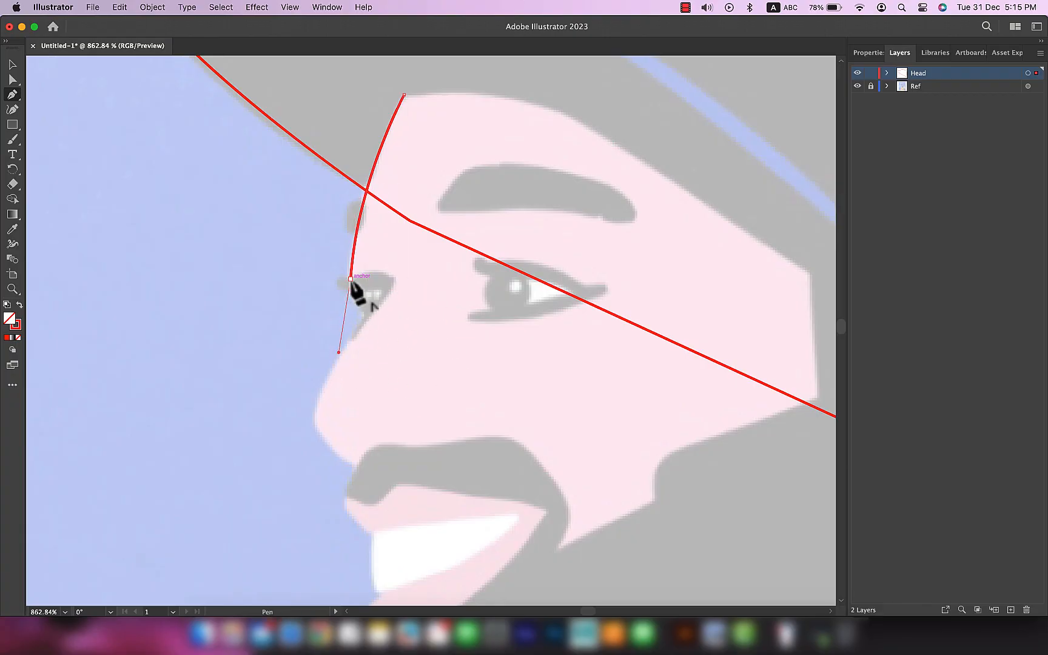
Step: Continue the face outline with the Pen tool from the far eye to the nose bridge and around the nose to the moustache
{"action": "left_click_drag", "start_coordinate": [353, 294], "coordinate": [368, 337]}
{"action": "key", "text": "super+z"}
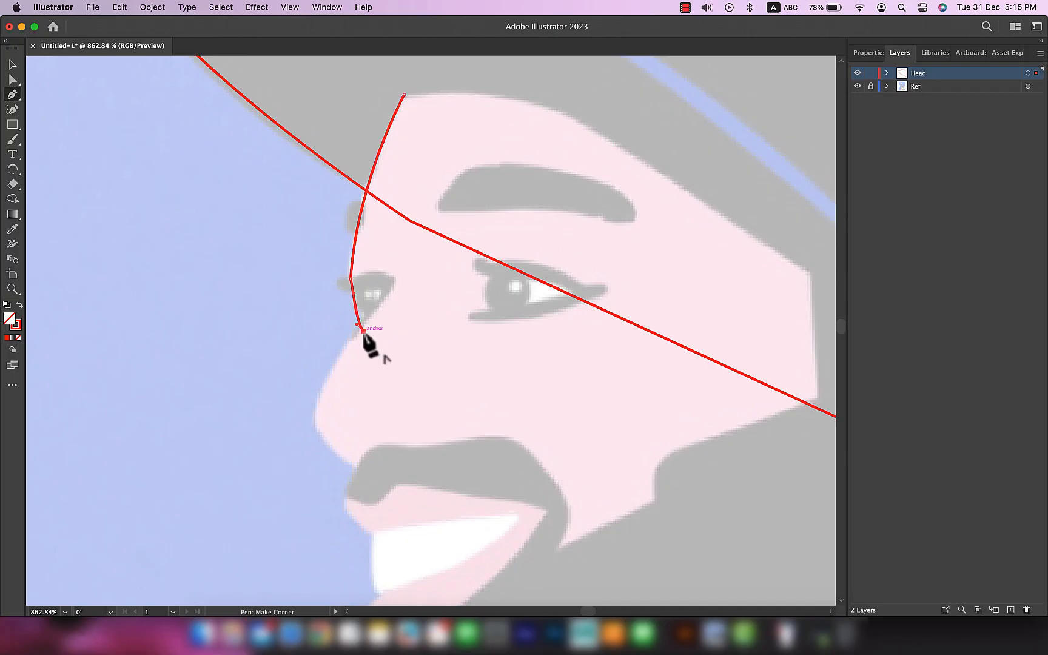
{"action": "key", "text": "super+z"}
{"action": "left_click_drag", "start_coordinate": [362, 321], "coordinate": [370, 336]}
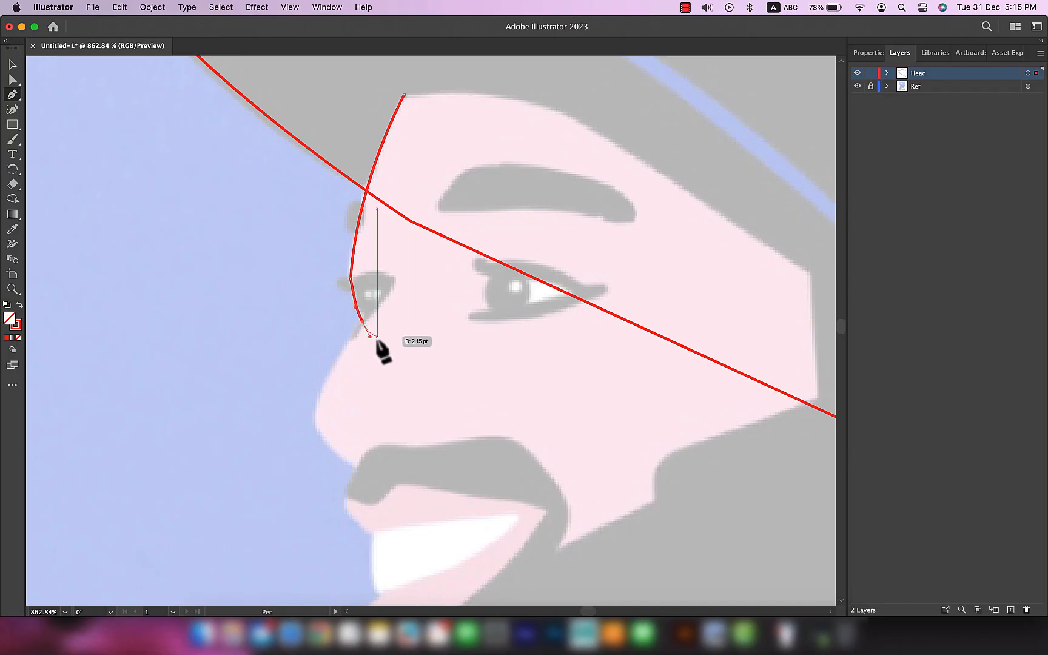
{"action": "key", "text": "super+z"}
{"action": "left_click_drag", "start_coordinate": [368, 324], "coordinate": [366, 327]}
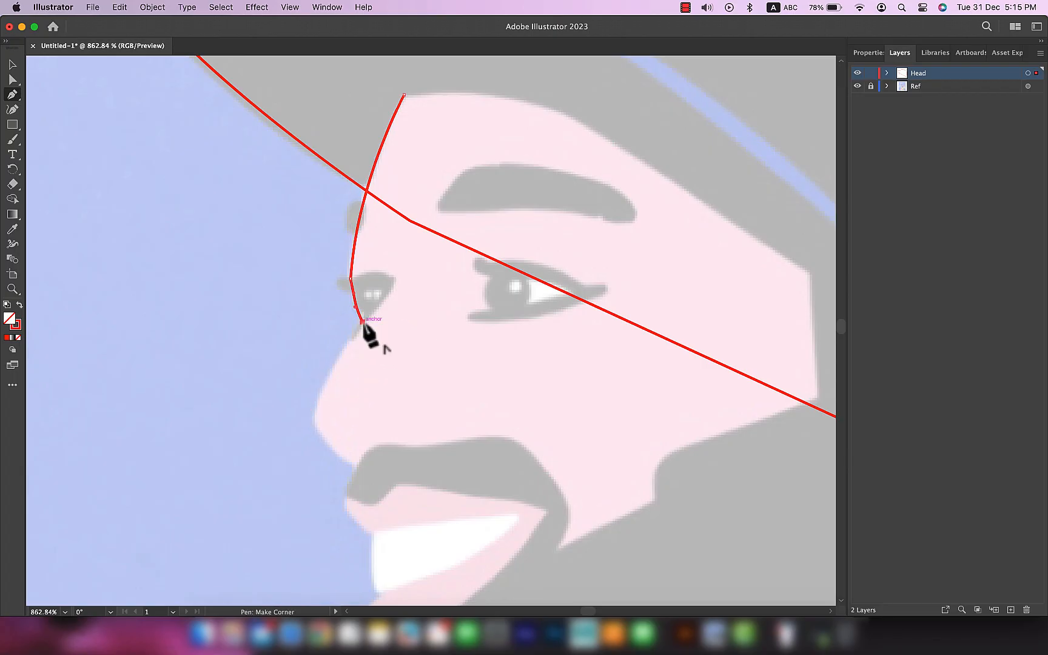
{"action": "left_click_drag", "start_coordinate": [315, 423], "coordinate": [318, 466]}
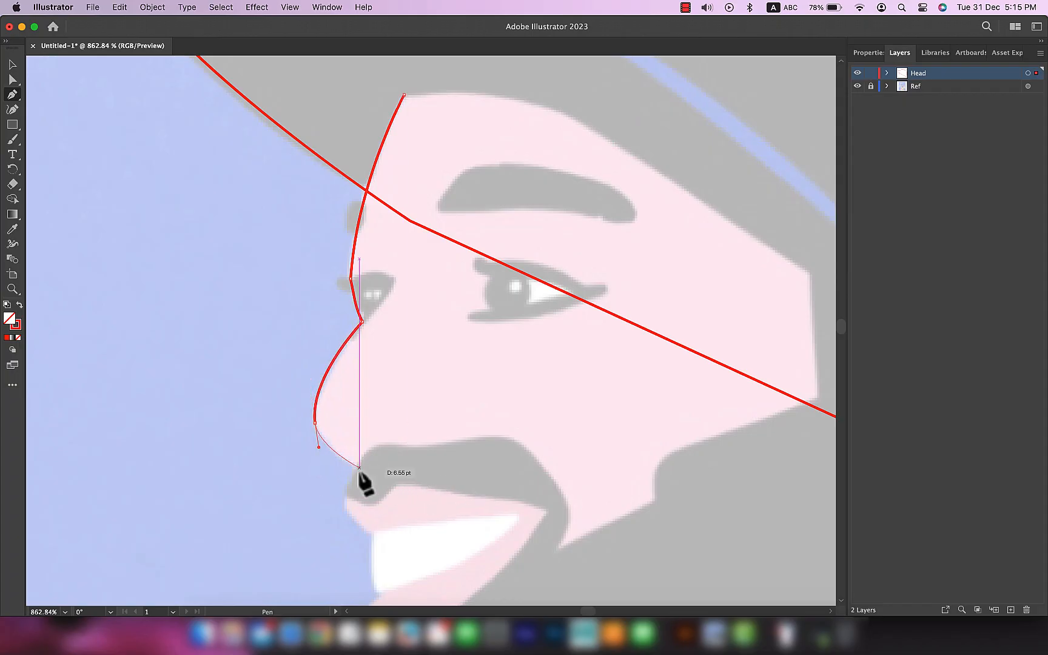
{"action": "left_click", "coordinate": [357, 467]}
Step: Trace the upper lip, the front of the teeth and the lower lip down to the top of the beard
{"action": "scroll", "coordinate": [394, 388], "scroll_direction": "down", "scroll_amount": 5}
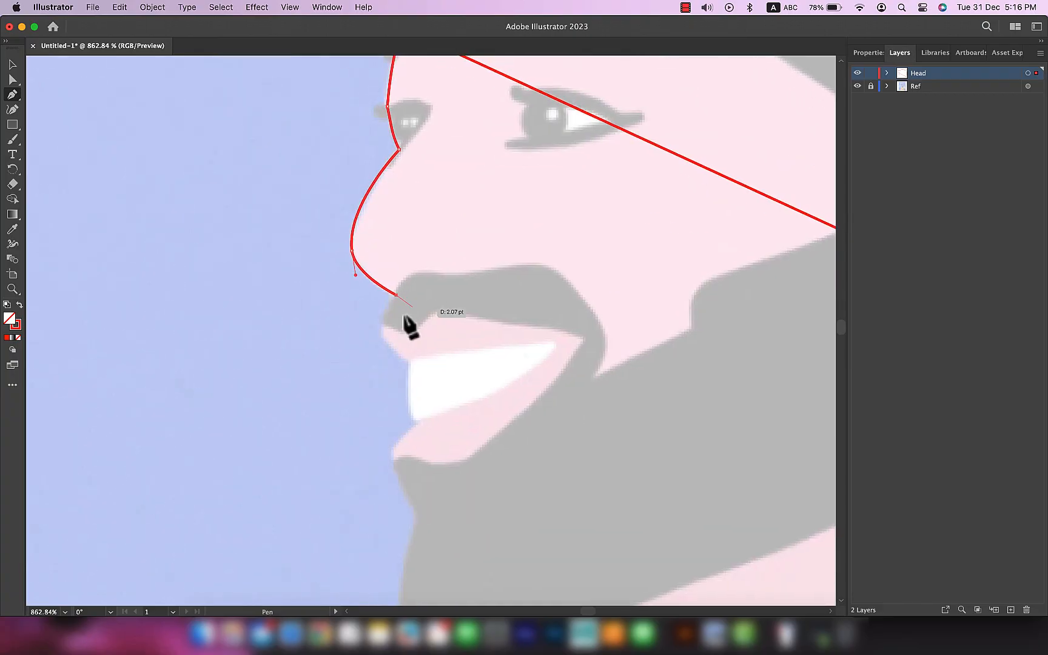
{"action": "left_click_drag", "start_coordinate": [383, 334], "coordinate": [431, 380]}
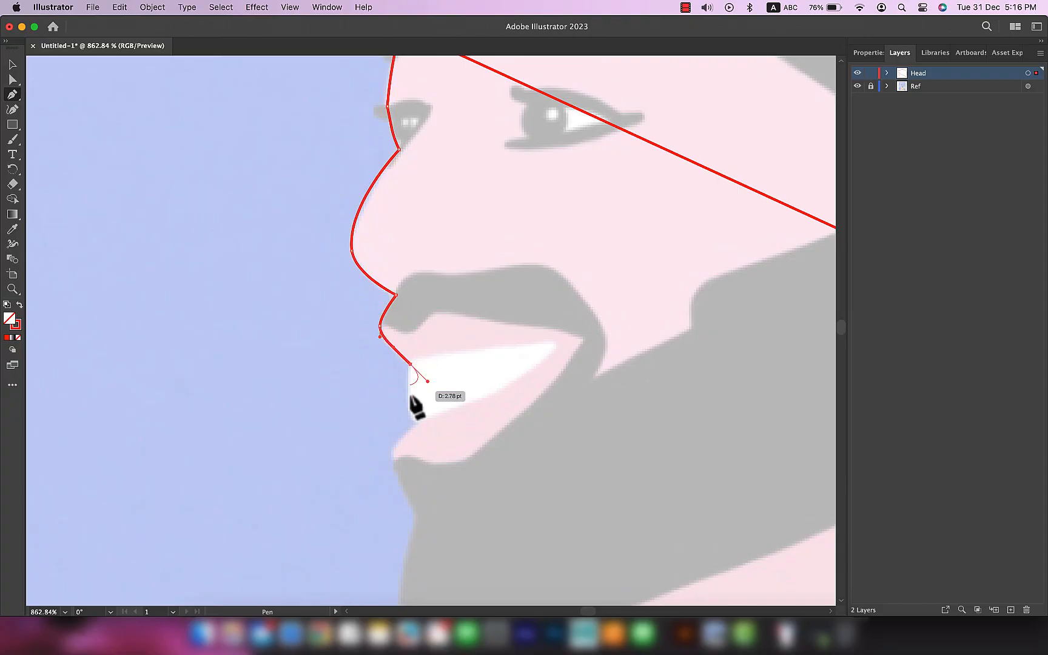
{"action": "mouse_move", "coordinate": [419, 443]}
{"action": "left_mouse_down"}
{"action": "mouse_move", "coordinate": [416, 433]}
{"action": "mouse_move", "coordinate": [419, 443]}
{"action": "left_mouse_up"}
{"action": "key", "text": "super+z"}
{"action": "left_click", "coordinate": [414, 425], "text": "alt"}
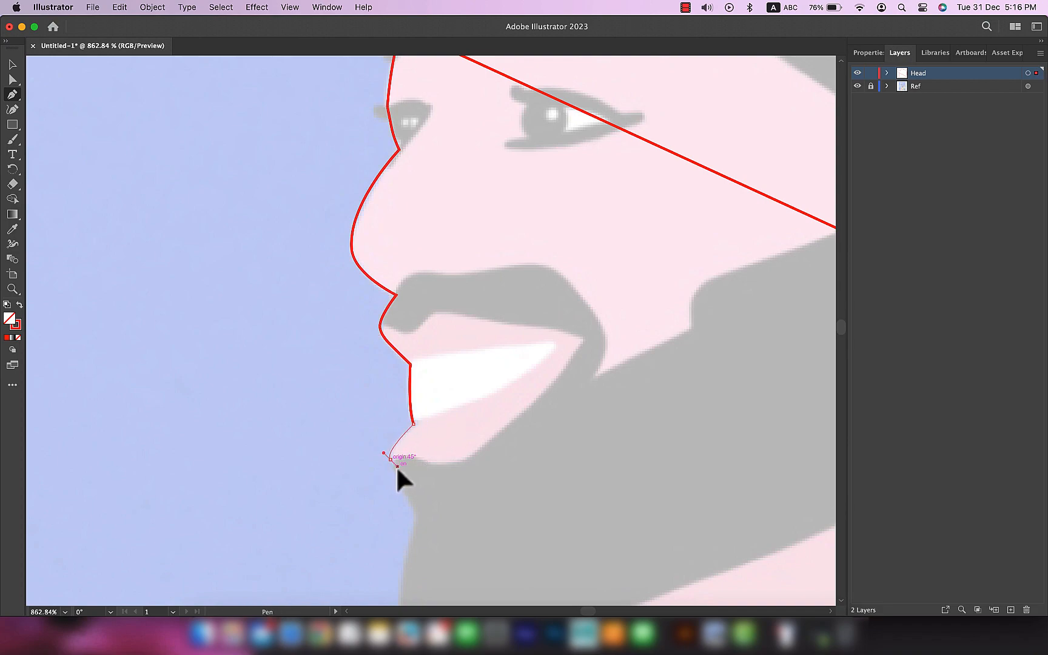
{"action": "left_click_drag", "start_coordinate": [407, 462], "coordinate": [368, 374]}
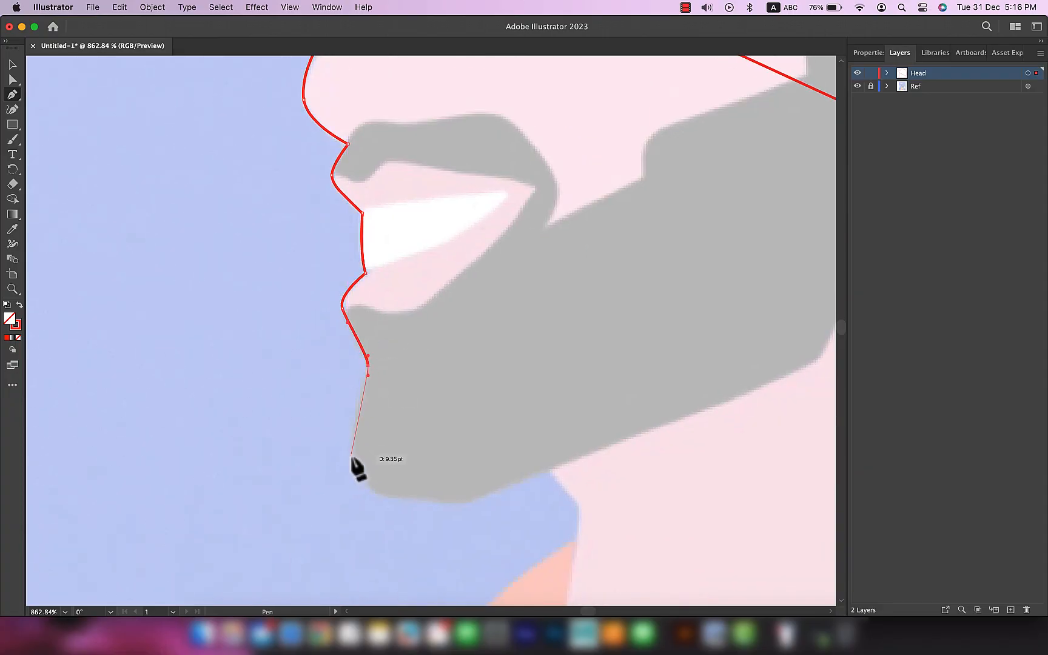
Step: Trace the chin's rounded front and the beard's underside up to where the jaw meets the neck
{"action": "left_click_drag", "start_coordinate": [353, 457], "coordinate": [391, 497]}
{"action": "left_click_drag", "start_coordinate": [465, 502], "coordinate": [480, 498]}
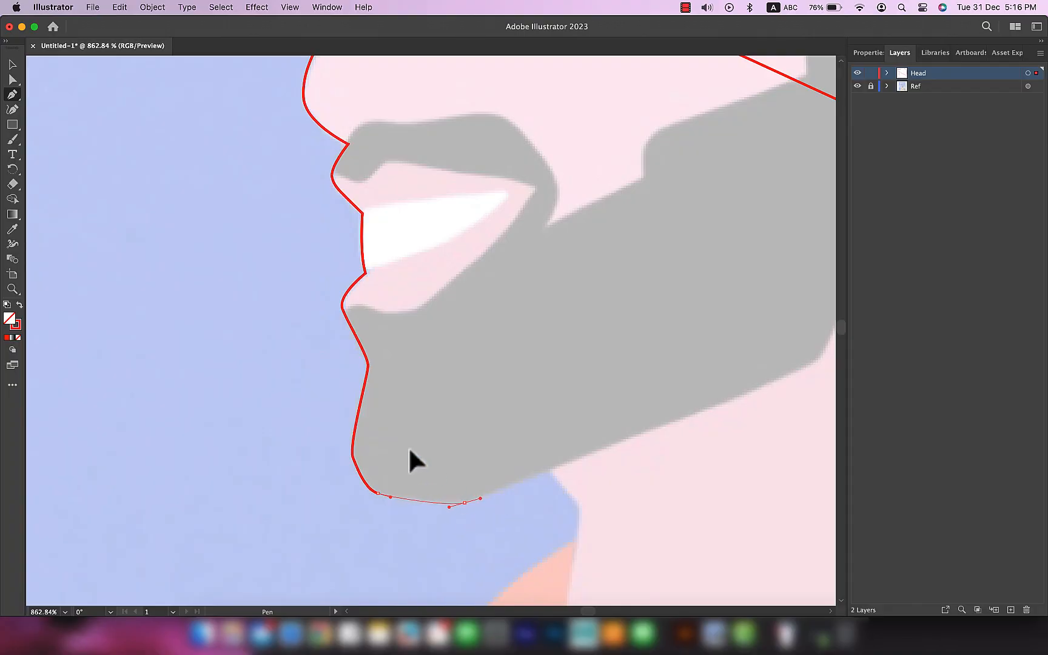
{"action": "scroll", "coordinate": [428, 463], "scroll_direction": "down", "scroll_amount": 4}
{"action": "scroll", "coordinate": [428, 462], "scroll_direction": "right", "scroll_amount": 5}
{"action": "left_click", "coordinate": [304, 369]}
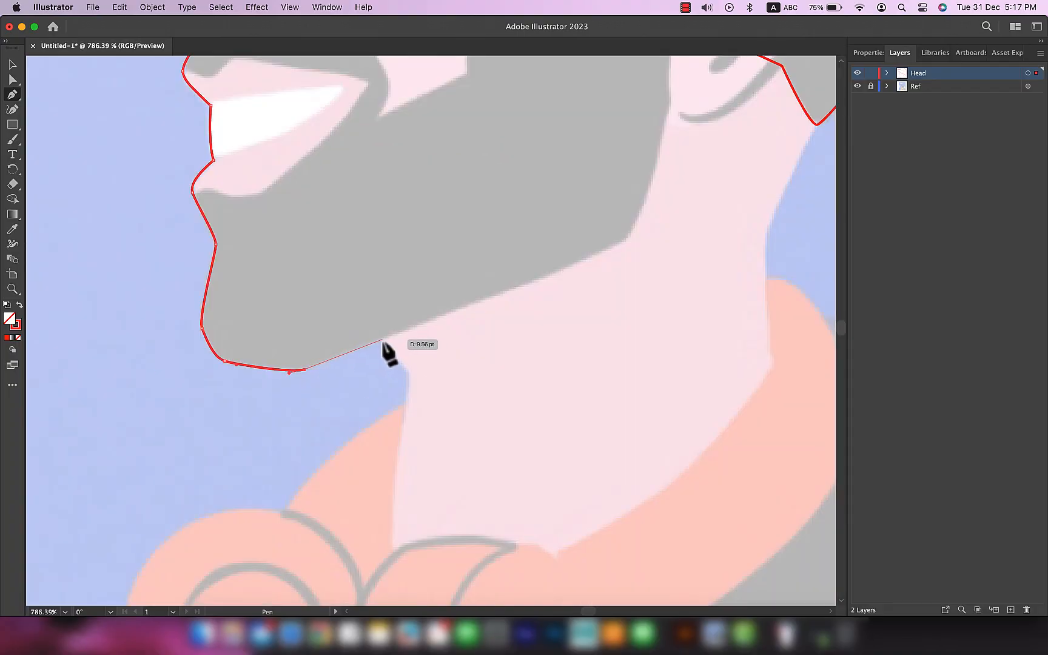
{"action": "left_click", "coordinate": [381, 338]}
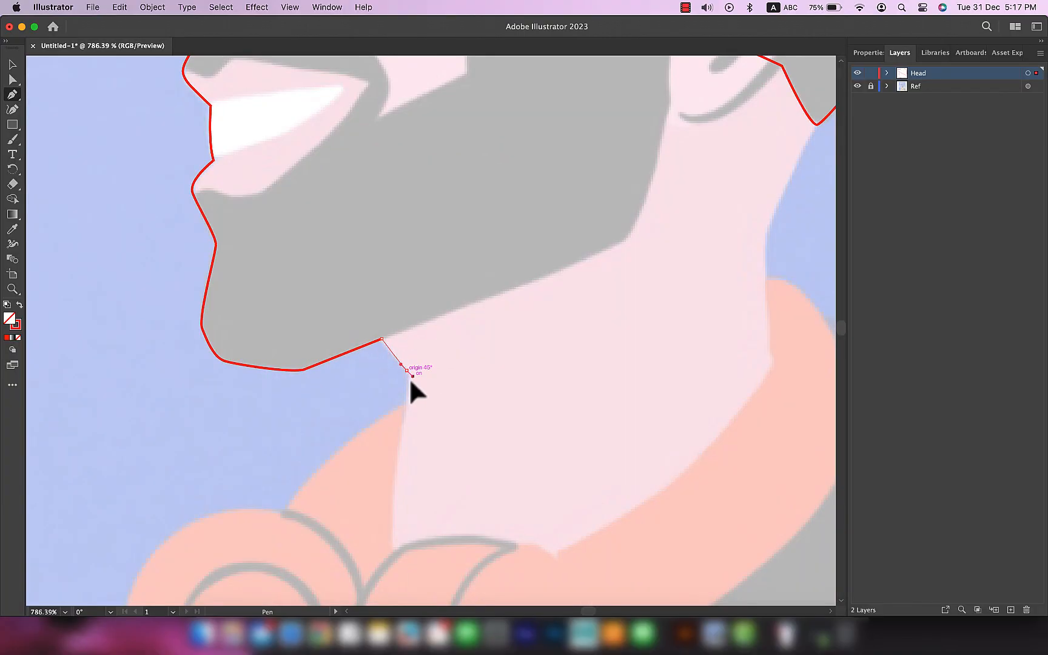
Step: Trace the front of the neck down behind the headphones and curve the path across the neck's base
{"action": "left_click_drag", "start_coordinate": [409, 377], "coordinate": [409, 377]}
{"action": "scroll", "coordinate": [393, 522], "scroll_direction": "down", "scroll_amount": 3}
{"action": "scroll", "coordinate": [393, 521], "scroll_direction": "right", "scroll_amount": 1}
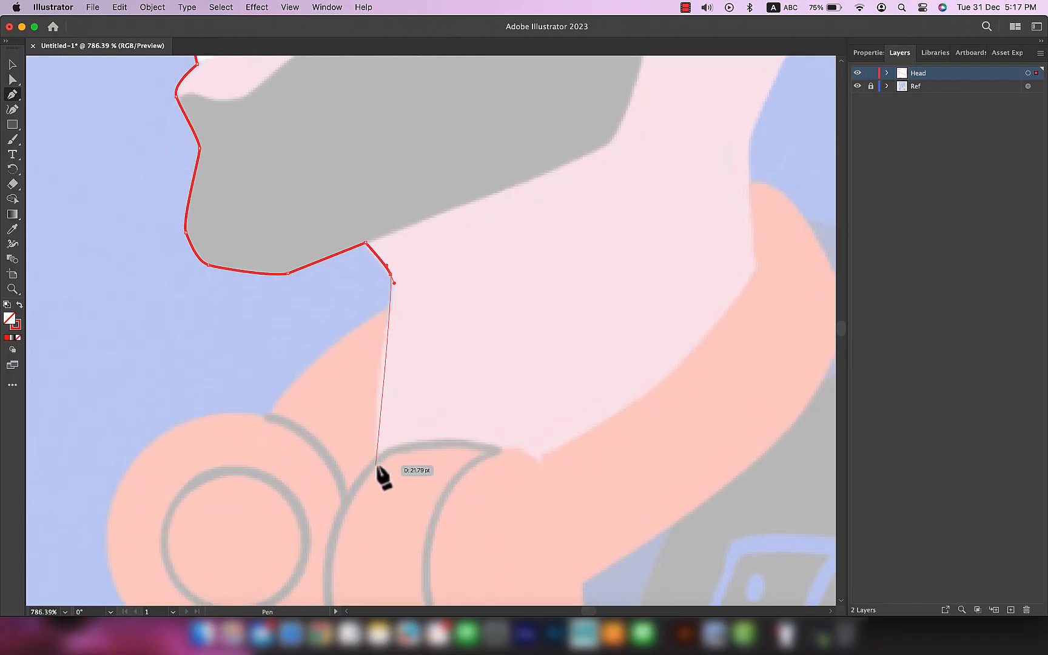
{"action": "mouse_move", "coordinate": [373, 483]}
{"action": "left_mouse_down"}
{"action": "mouse_move", "coordinate": [369, 539]}
{"action": "mouse_move", "coordinate": [378, 546]}
{"action": "left_mouse_up"}
{"action": "scroll", "coordinate": [573, 487], "scroll_direction": "right", "scroll_amount": 5}
{"action": "mouse_move", "coordinate": [582, 373]}
{"action": "left_mouse_down"}
{"action": "mouse_move", "coordinate": [614, 296]}
{"action": "mouse_move", "coordinate": [601, 201]}
{"action": "mouse_move", "coordinate": [599, 275]}
{"action": "left_mouse_up"}
Step: Trace the back of the neck and a rounded skull inside the cap, closing the face outline at its forehead starting point
{"action": "scroll", "coordinate": [613, 364], "scroll_direction": "up", "scroll_amount": 6}
{"action": "scroll", "coordinate": [613, 364], "scroll_direction": "left", "scroll_amount": 2}
{"action": "left_click", "coordinate": [627, 551]}
{"action": "left_click", "coordinate": [667, 162]}
{"action": "left_click_drag", "start_coordinate": [657, 96], "coordinate": [612, 321]}
{"action": "scroll", "coordinate": [613, 321], "scroll_direction": "down", "scroll_amount": 5}
{"action": "left_click_drag", "start_coordinate": [617, 174], "coordinate": [545, 112]}
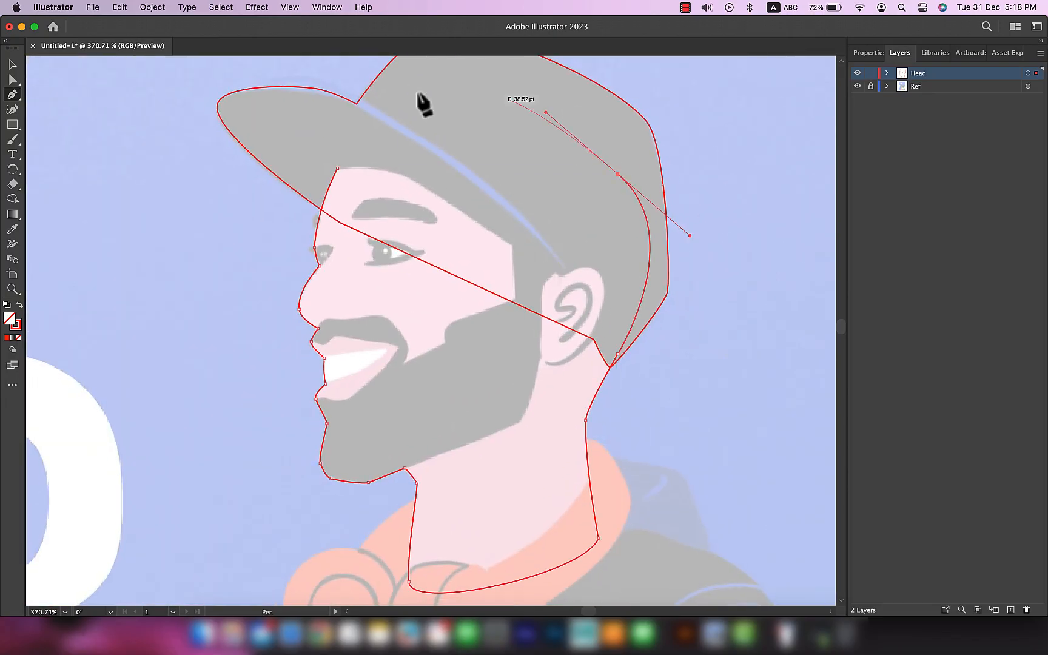
{"action": "left_click_drag", "start_coordinate": [337, 168], "coordinate": [260, 309]}
Step: Try to fill the closed face outline with the skin colour sampled from the reference image
{"action": "key", "text": "v"}
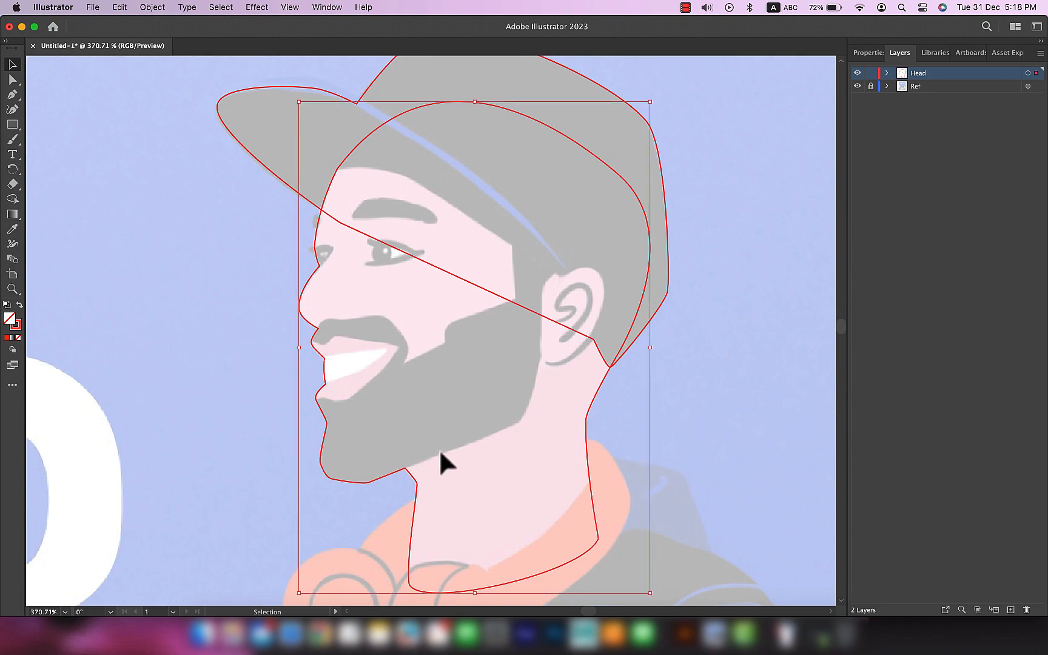
{"action": "left_click", "coordinate": [19, 331]}
{"action": "key", "text": "i"}
{"action": "left_click", "coordinate": [497, 461]}
{"action": "key", "text": "super+z"}
{"action": "left_click", "coordinate": [20, 326]}
{"action": "left_click", "coordinate": [390, 295]}
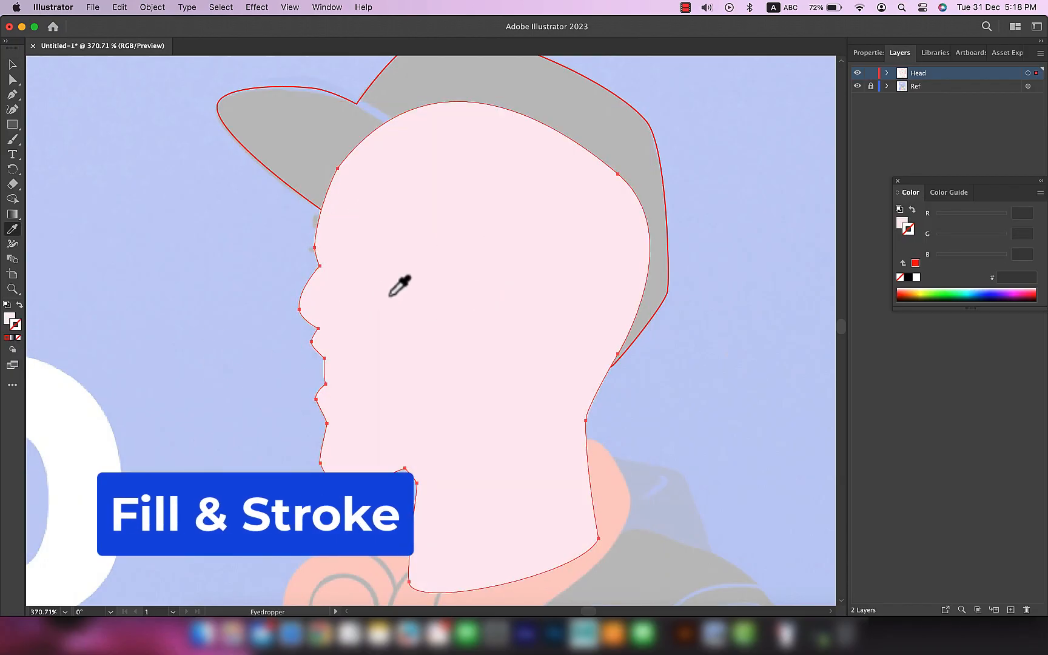
{"action": "key", "text": "super+z"}
{"action": "key", "text": "shift+super+z"}
{"action": "key", "text": "super+z"}
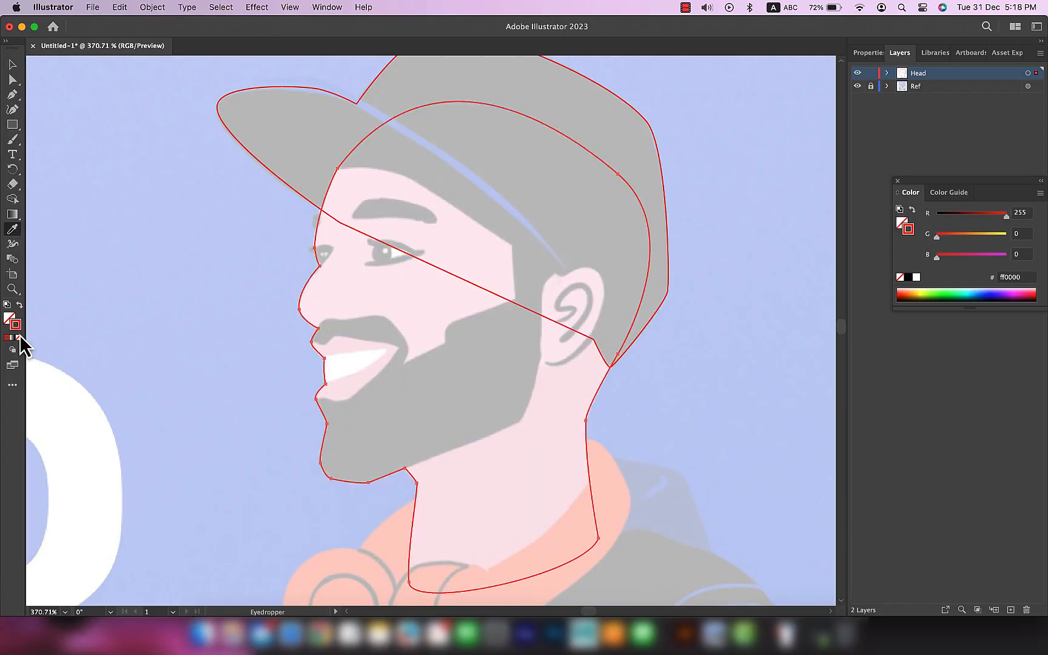
Step: Apply the reference's skin colour fdecf3 to the face outline's stroke with the Eyedropper and deselect the outline
{"action": "left_click", "coordinate": [416, 296], "text": "shift"}
{"action": "key", "text": "v"}
{"action": "left_click", "coordinate": [667, 432]}
Step: Select the face outline's nose-bridge anchor for direct editing and turn off Snap to Glyph
{"action": "scroll", "coordinate": [293, 290], "scroll_direction": "up", "scroll_amount": 5}
{"action": "key", "text": "a"}
{"action": "left_click", "coordinate": [377, 208]}
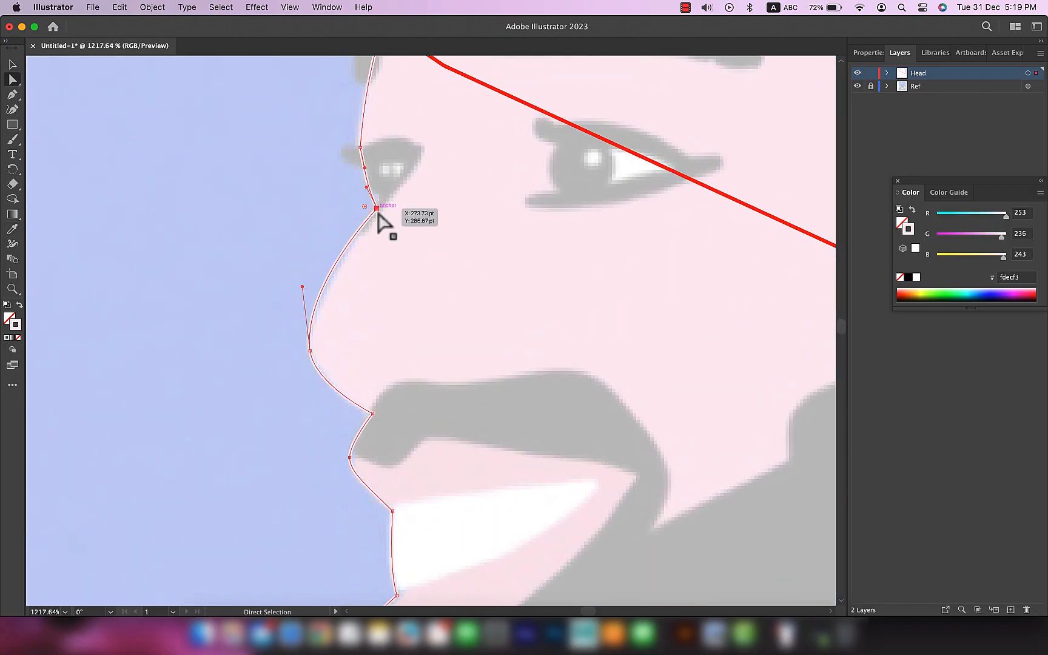
{"action": "left_click", "coordinate": [328, 6]}
{"action": "mouse_move", "coordinate": [290, 7]}
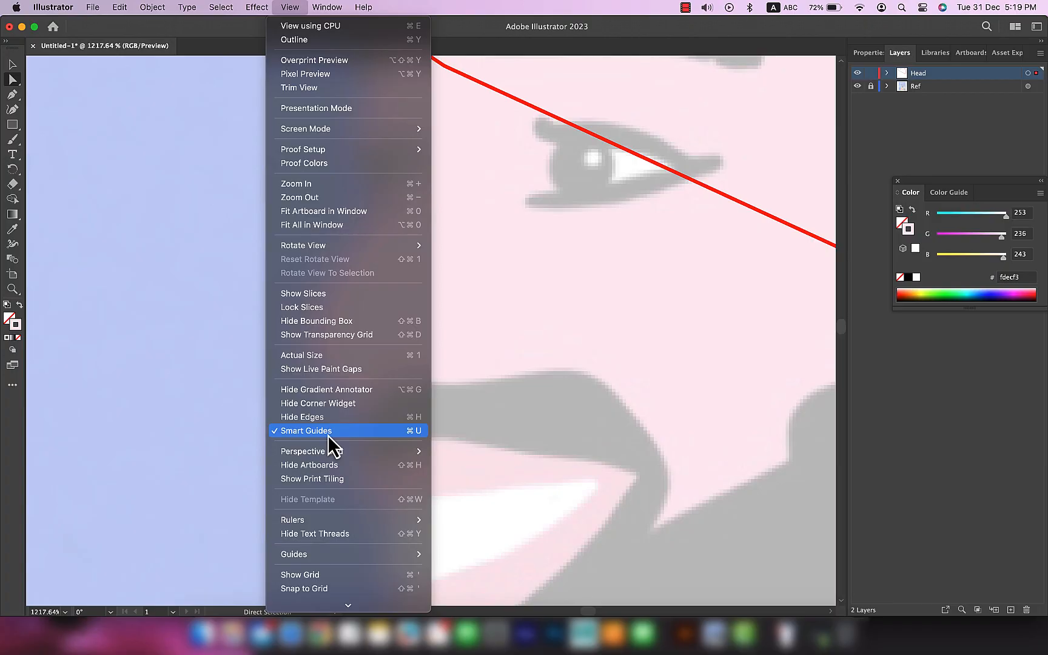
{"action": "scroll", "coordinate": [328, 436], "scroll_direction": "down", "scroll_amount": 3}
{"action": "left_click", "coordinate": [308, 571]}
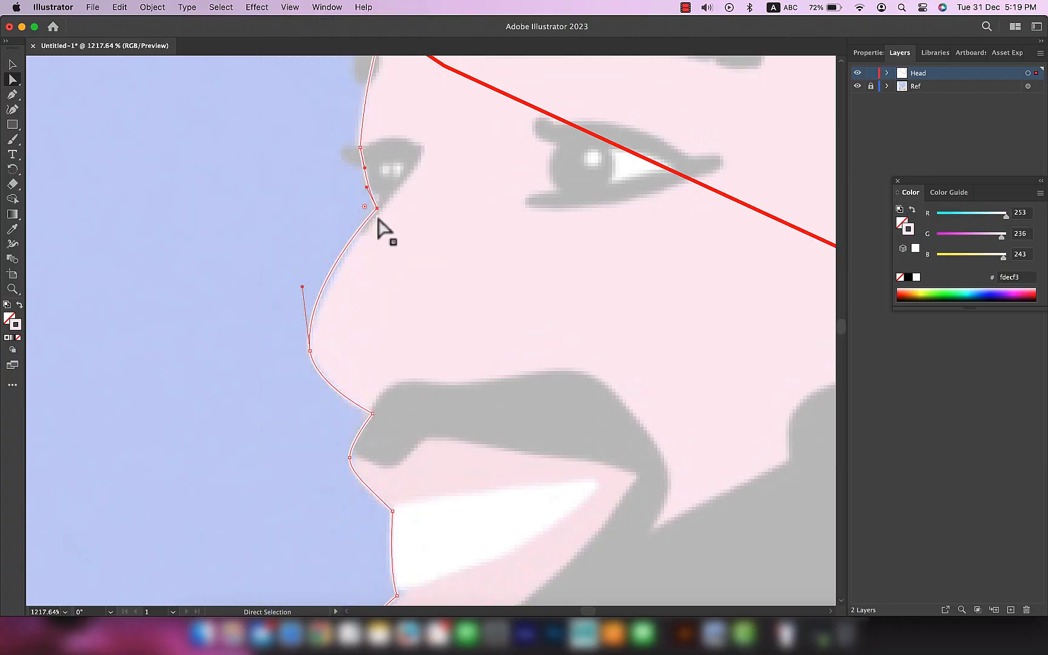
Step: Move the nose-bridge anchor onto the reference corner and adjust the nose tip's upper handle to follow the nose curve
{"action": "left_click_drag", "start_coordinate": [379, 211], "coordinate": [382, 208]}
{"action": "left_click_drag", "start_coordinate": [302, 288], "coordinate": [299, 296]}
{"action": "left_click", "coordinate": [311, 352]}
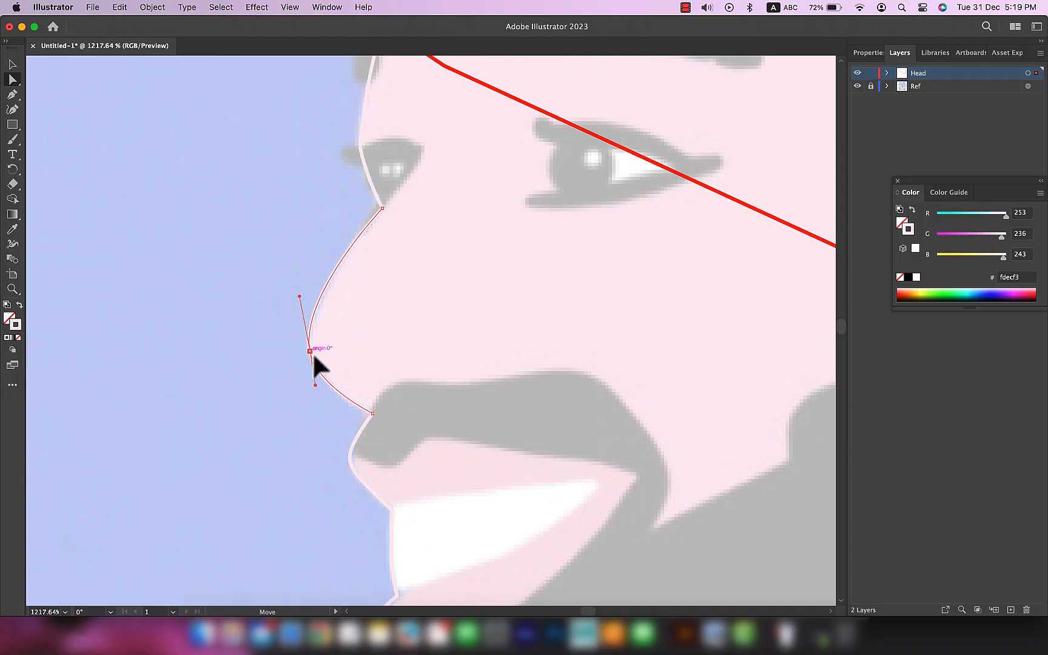
{"action": "left_click", "coordinate": [297, 8]}
{"action": "scroll", "coordinate": [339, 497], "scroll_direction": "down", "scroll_amount": 2}
{"action": "mouse_move", "coordinate": [342, 496]}
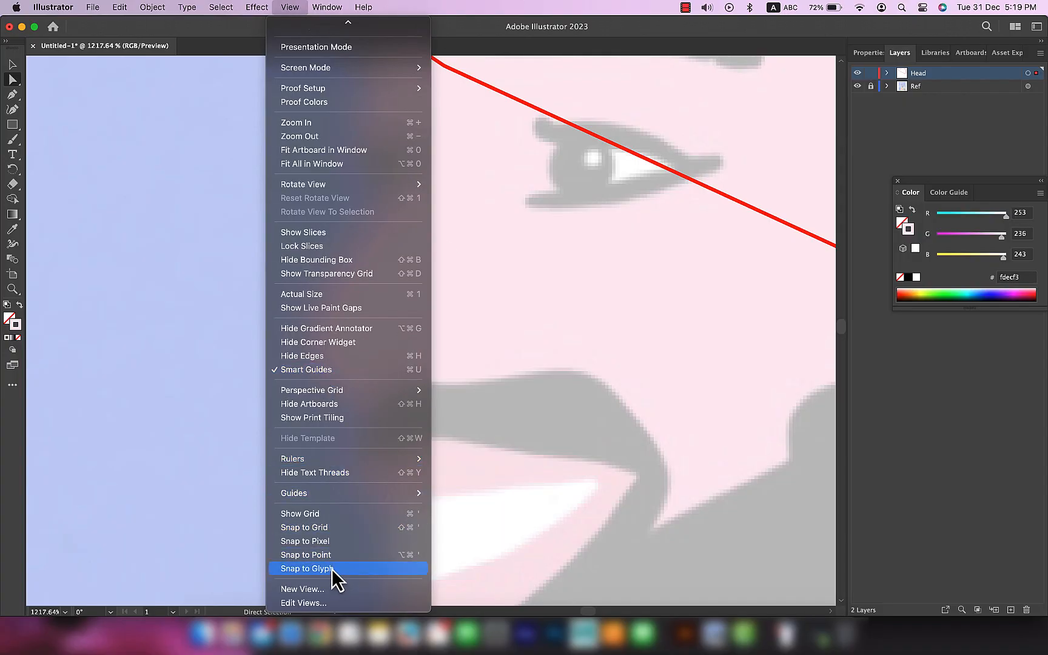
{"action": "scroll", "coordinate": [342, 518], "scroll_direction": "up", "scroll_amount": 2}
{"action": "left_click", "coordinate": [468, 28]}
{"action": "left_click_drag", "start_coordinate": [299, 296], "coordinate": [297, 305]}
Step: Swap the face shape's fill and stroke so the skin colour becomes its fill
{"action": "scroll", "coordinate": [376, 409], "scroll_direction": "down", "scroll_amount": 5}
{"action": "left_click_drag", "start_coordinate": [525, 258], "coordinate": [457, 225]}
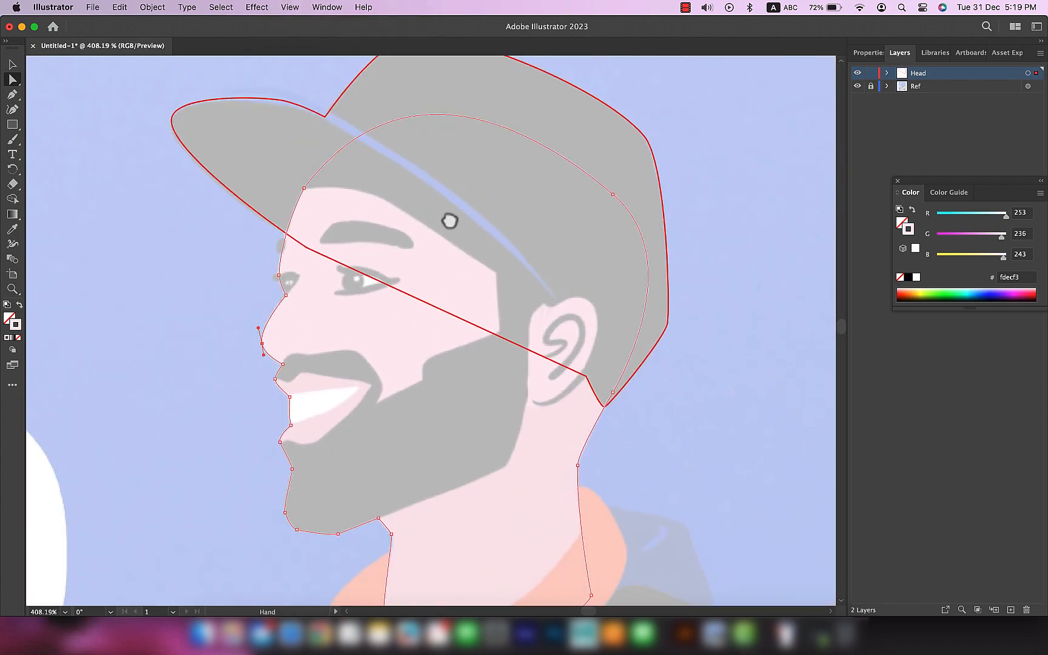
{"action": "key", "text": "v"}
{"action": "left_click", "coordinate": [559, 542]}
{"action": "scroll", "coordinate": [559, 542], "scroll_direction": "down", "scroll_amount": 2}
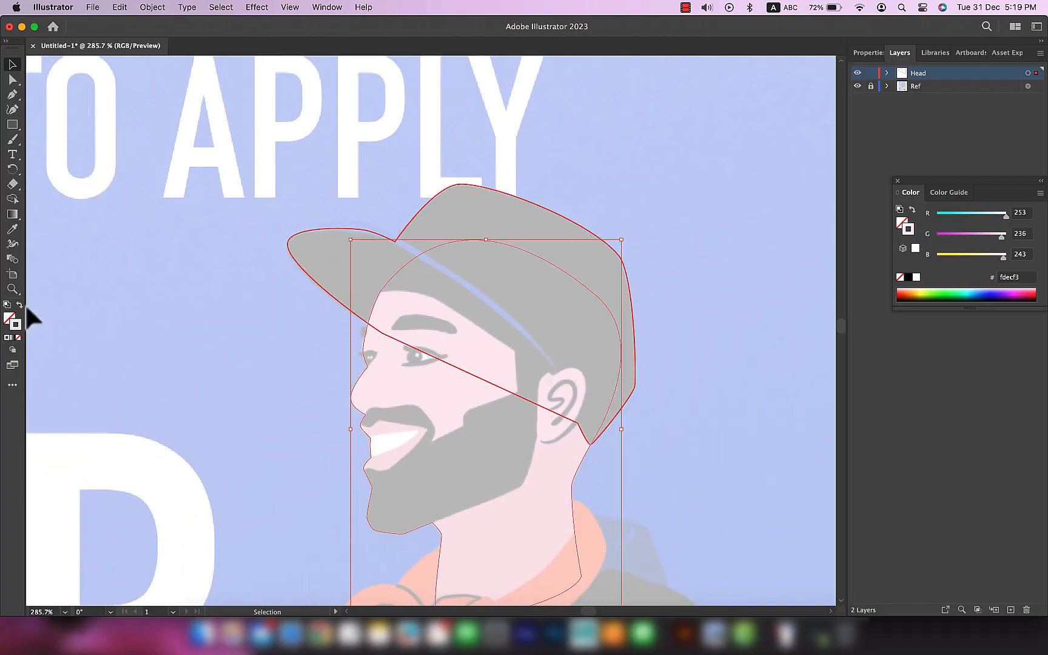
{"action": "left_click", "coordinate": [20, 305]}
Step: Select the cap outline and swap its fill and stroke so red becomes its fill
{"action": "scroll", "coordinate": [533, 339], "scroll_direction": "down", "scroll_amount": 3}
{"action": "scroll", "coordinate": [533, 339], "scroll_direction": "right", "scroll_amount": 2}
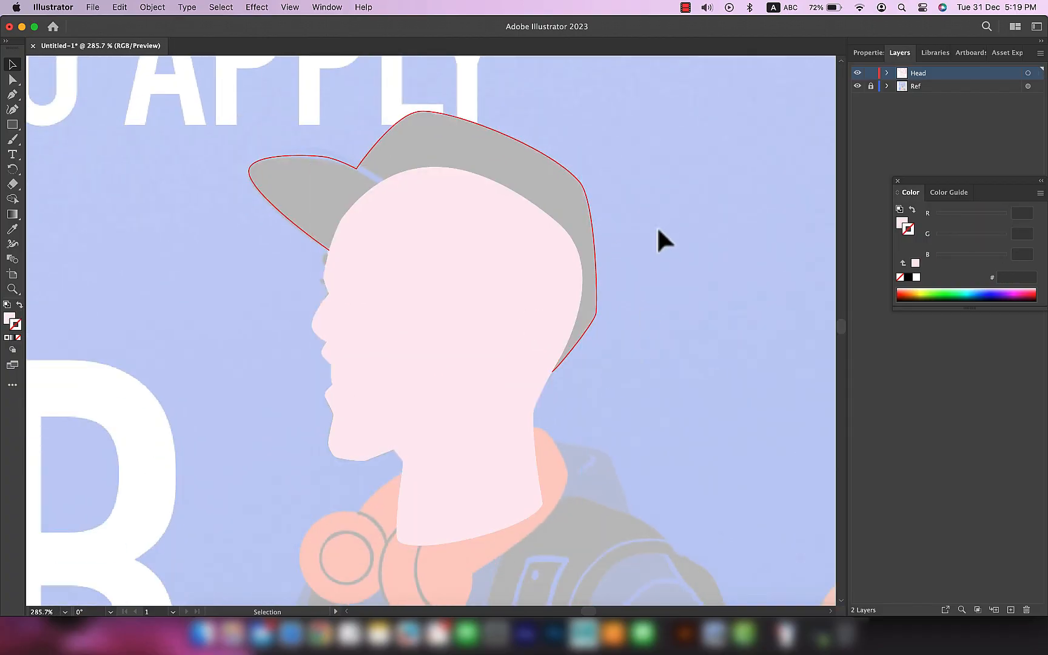
{"action": "left_click", "coordinate": [593, 231]}
{"action": "key", "text": "a"}
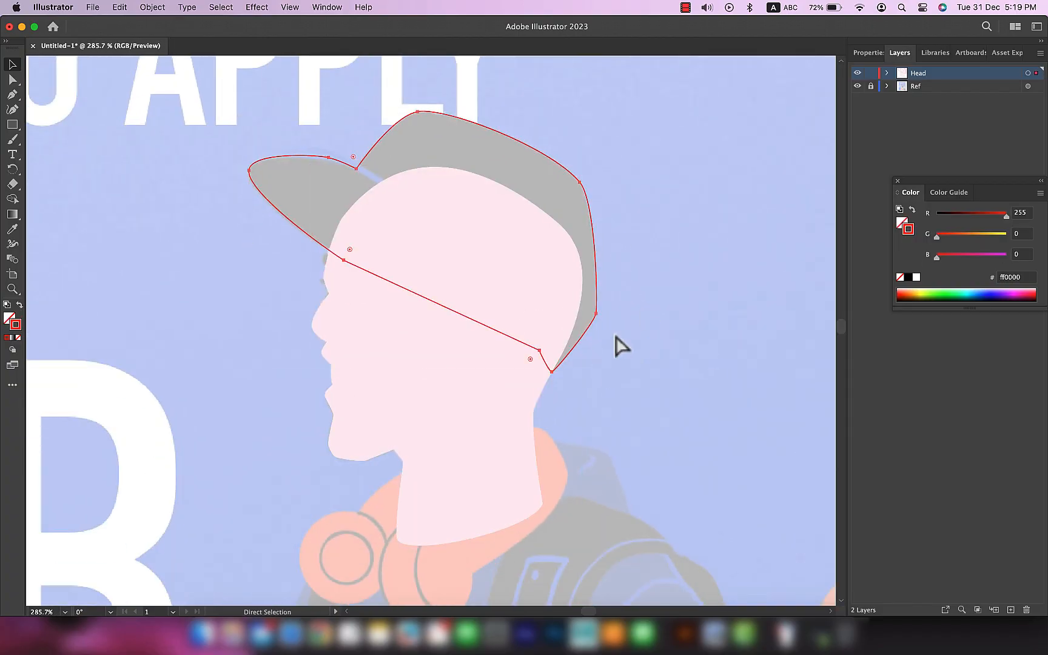
{"action": "key", "text": "v"}
{"action": "key", "text": "shift+x"}
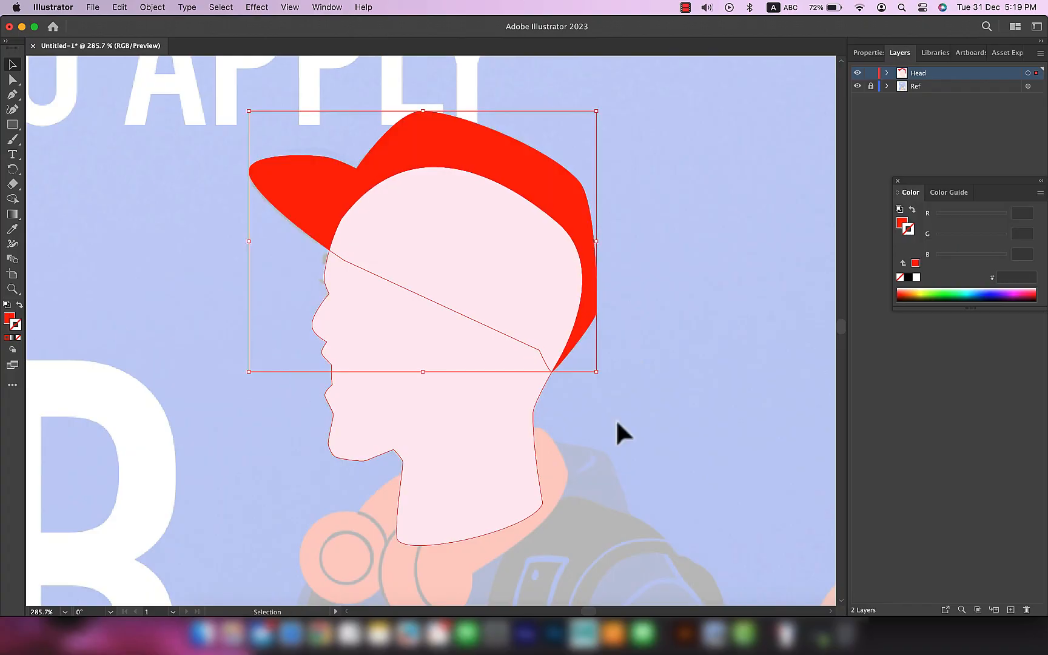
Step: Set the cap shape's fill colour to black, 000000
{"action": "double_click", "coordinate": [9, 317]}
{"action": "type", "text": "000000"}
{"action": "key", "text": "Return"}
Step: Send the cap shape to the back of the Head layer and deselect it
{"action": "key", "text": "a"}
{"action": "key", "text": "super+shift+bracketleft"}
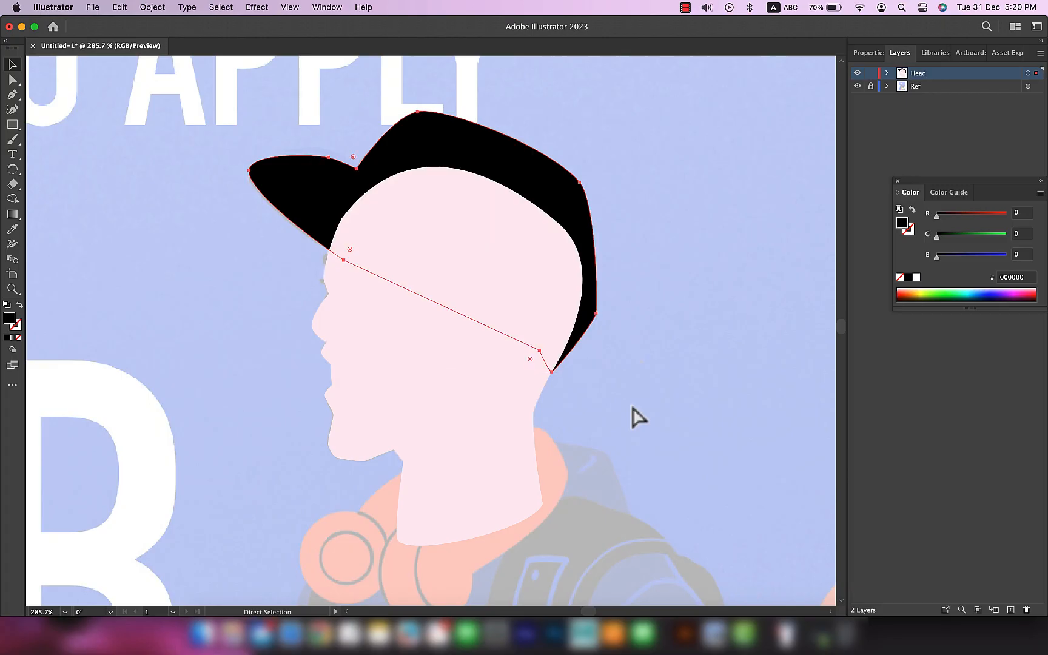
{"action": "key", "text": "super+z"}
{"action": "key", "text": "super+shift+bracketleft"}
{"action": "key", "text": "v"}
{"action": "left_click", "coordinate": [664, 391]}
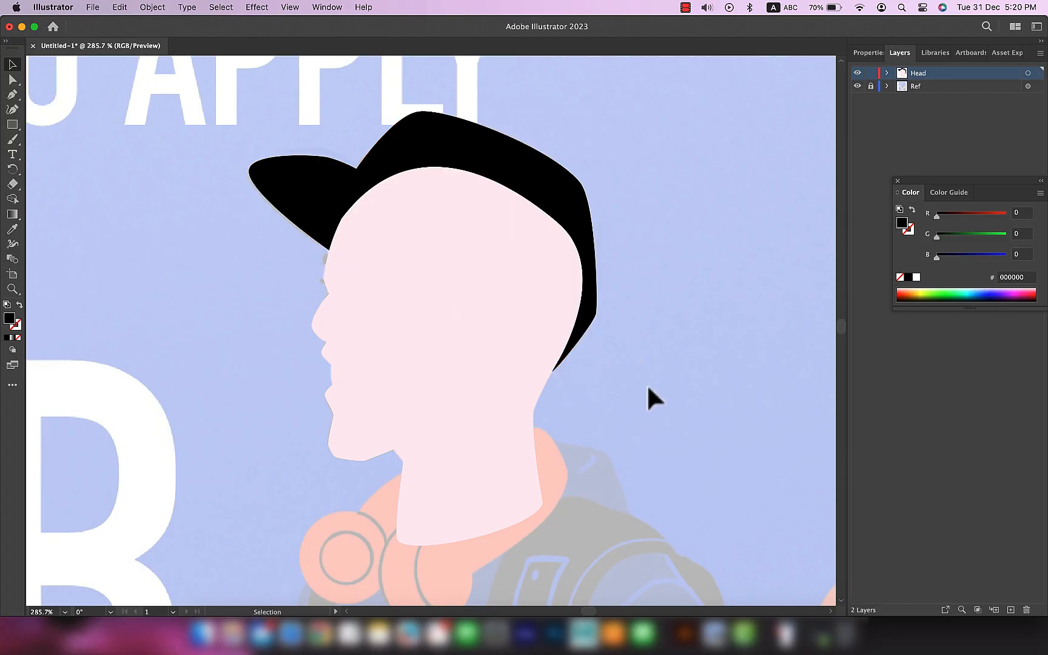
Step: Show the properties of the selected face and cap shapes and move the floating Color panel out of their way
{"action": "key", "text": "super+a"}
{"action": "left_click", "coordinate": [474, 376]}
{"action": "left_click", "coordinate": [540, 200], "text": "shift"}
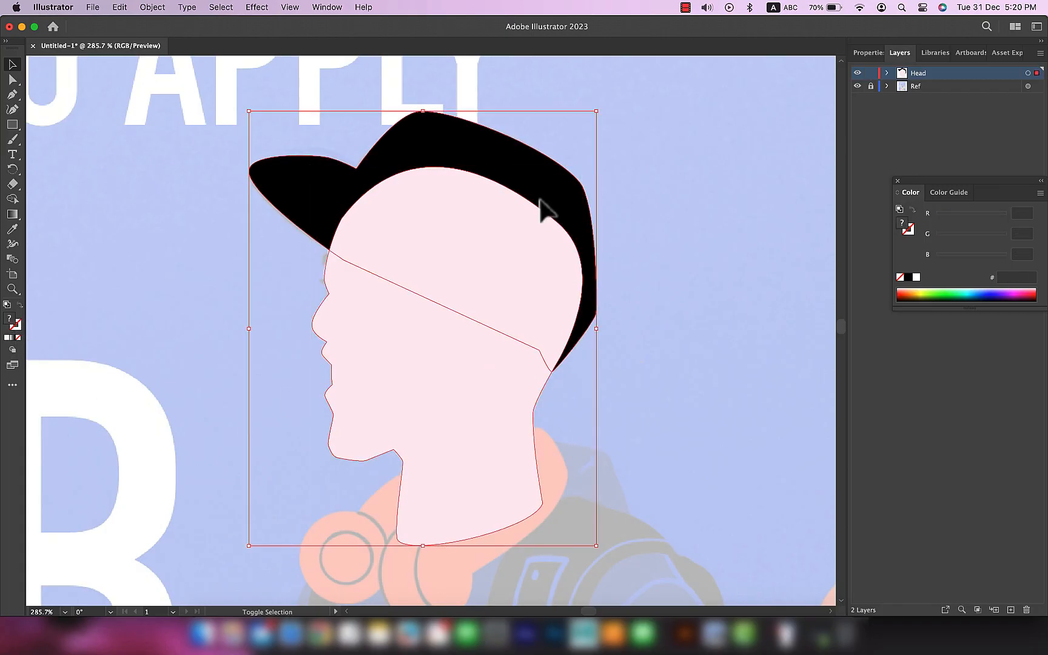
{"action": "left_click", "coordinate": [869, 53]}
{"action": "left_click_drag", "start_coordinate": [946, 182], "coordinate": [932, 416]}
{"action": "left_click", "coordinate": [662, 393]}
Step: Swap fill and stroke on the face and the cap so both are outlines without a fill
{"action": "left_click", "coordinate": [497, 377]}
{"action": "left_click", "coordinate": [19, 305]}
{"action": "left_click", "coordinate": [502, 219]}
{"action": "left_click", "coordinate": [19, 305]}
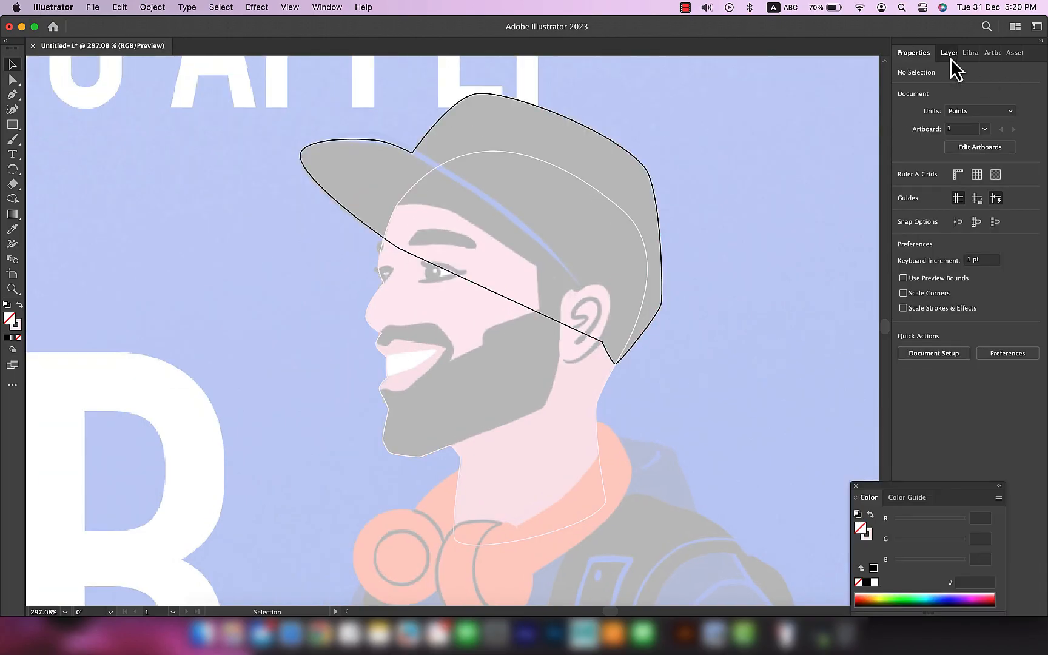
Step: Move the Ref layer above the Head layer and lower its opacity to 17%
{"action": "left_click", "coordinate": [949, 54]}
{"action": "left_click_drag", "start_coordinate": [973, 90], "coordinate": [973, 70]}
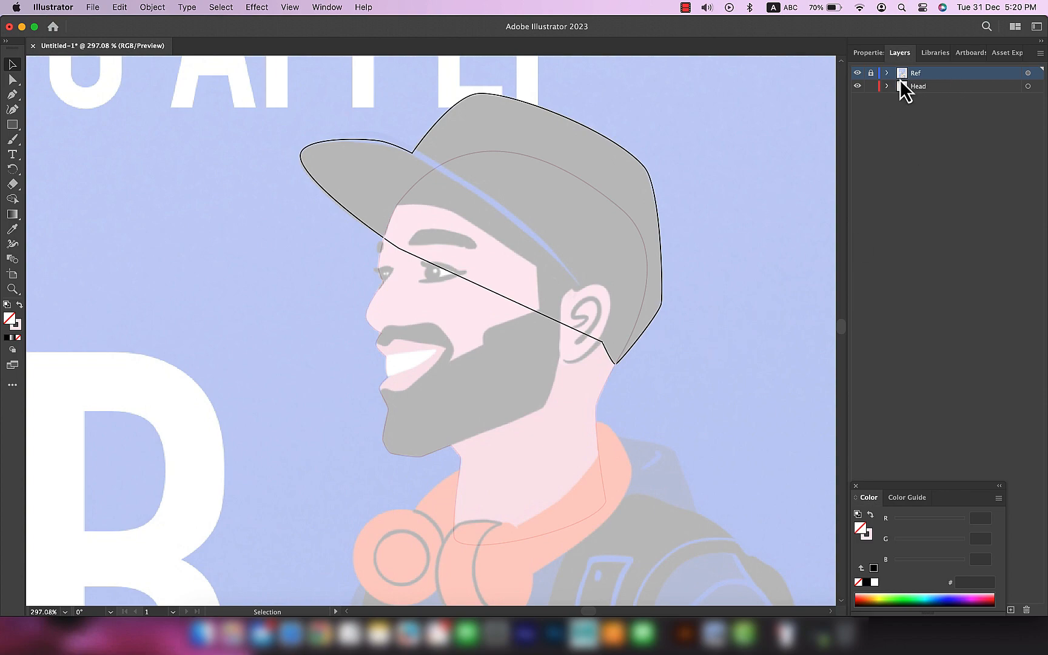
{"action": "left_click", "coordinate": [1028, 74]}
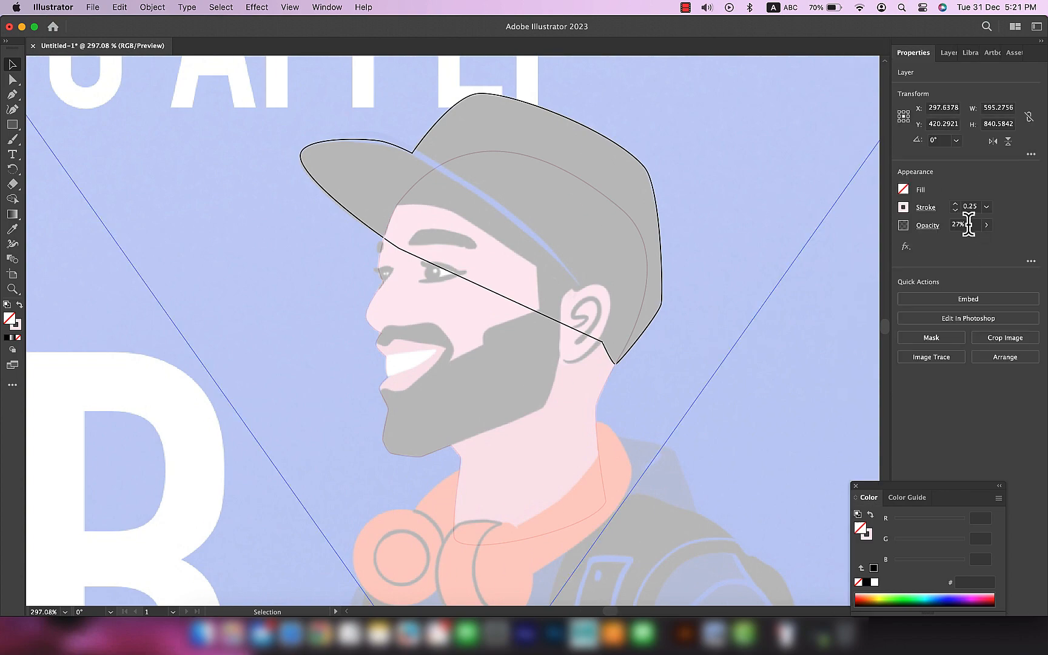
{"action": "left_click_drag", "start_coordinate": [953, 243], "coordinate": [946, 243]}
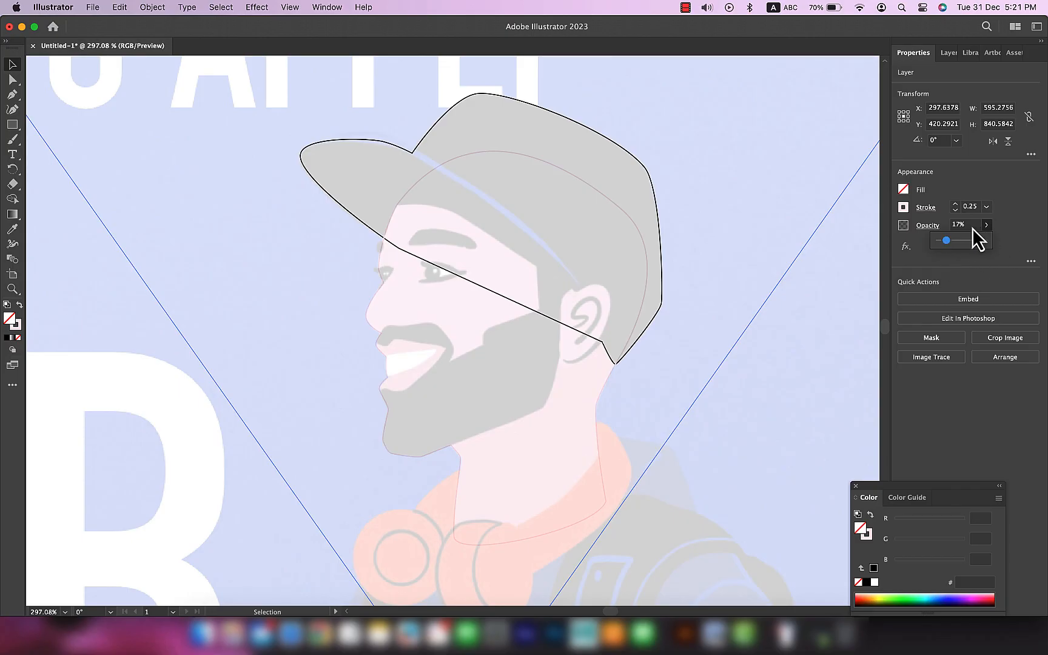
Step: With Ref locked and Head active, swap the face outline's fill and stroke so the skin colour fills it beneath the reference
{"action": "left_click", "coordinate": [947, 53]}
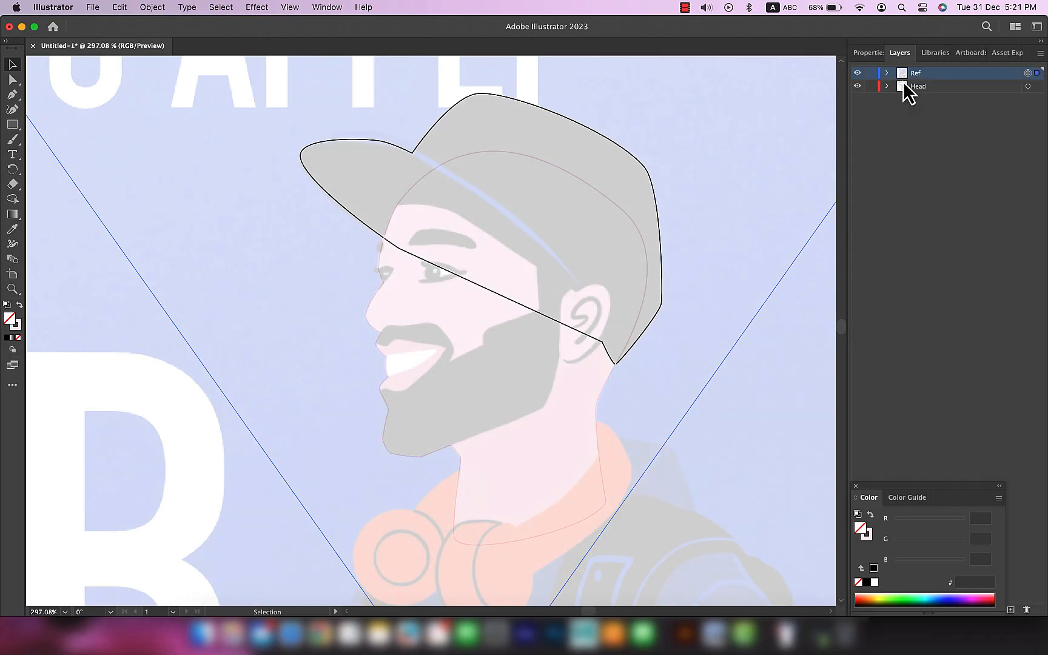
{"action": "left_click", "coordinate": [1028, 86]}
{"action": "left_click", "coordinate": [700, 419]}
{"action": "left_click", "coordinate": [596, 428]}
{"action": "left_click", "coordinate": [19, 304]}
{"action": "left_click", "coordinate": [733, 379]}
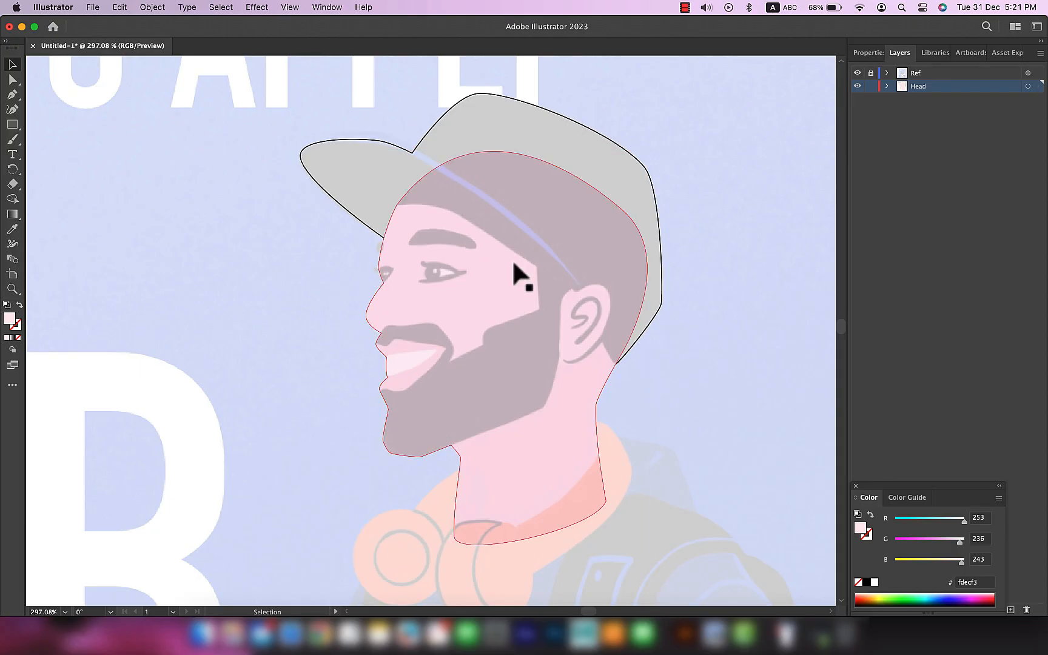
Step: Switch the visibility of the Ref and Head layers off and on to compare the traced head with the reference
{"action": "scroll", "coordinate": [508, 371], "scroll_direction": "up", "scroll_amount": 3}
{"action": "left_click", "coordinate": [857, 73]}
{"action": "left_click", "coordinate": [857, 73]}
{"action": "left_click", "coordinate": [857, 72]}
{"action": "left_click", "coordinate": [857, 73]}
{"action": "left_click", "coordinate": [857, 73]}
{"action": "left_click", "coordinate": [856, 73]}
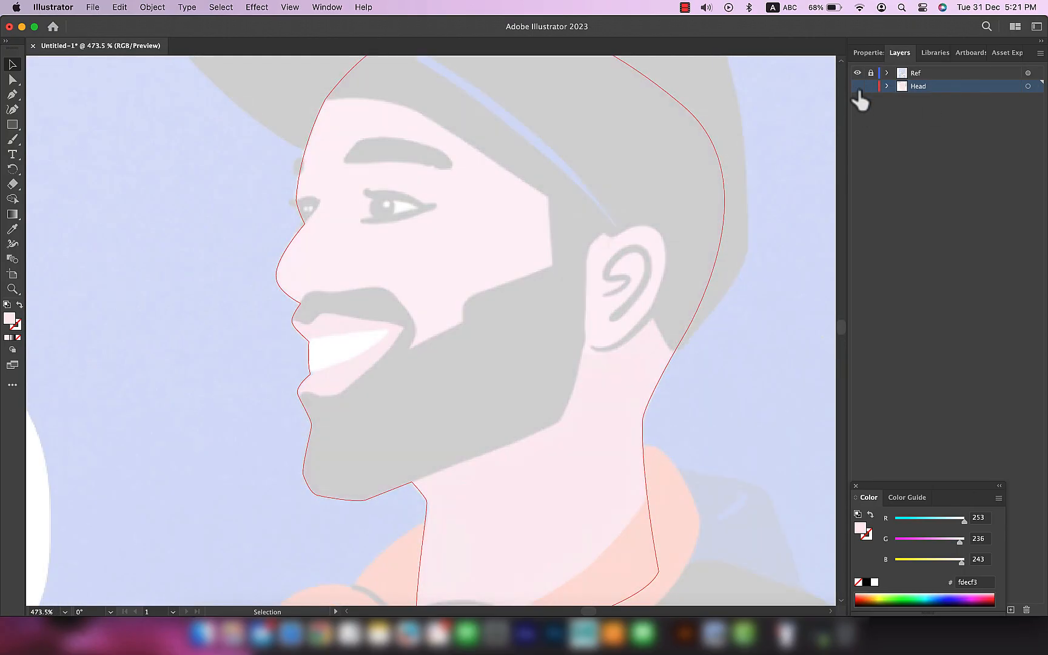
{"action": "left_click", "coordinate": [857, 87]}
Step: Select the Head layer's artwork, check the face shape's properties, and return to the layer list with nothing selected
{"action": "left_click", "coordinate": [1027, 87]}
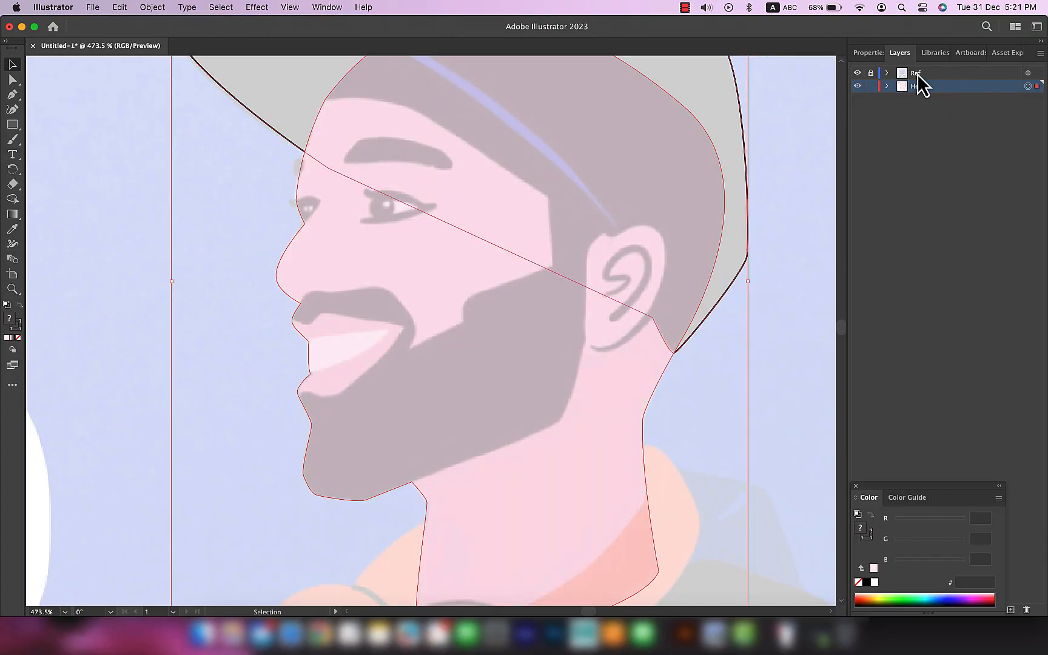
{"action": "left_click", "coordinate": [611, 450]}
{"action": "left_click", "coordinate": [868, 53]}
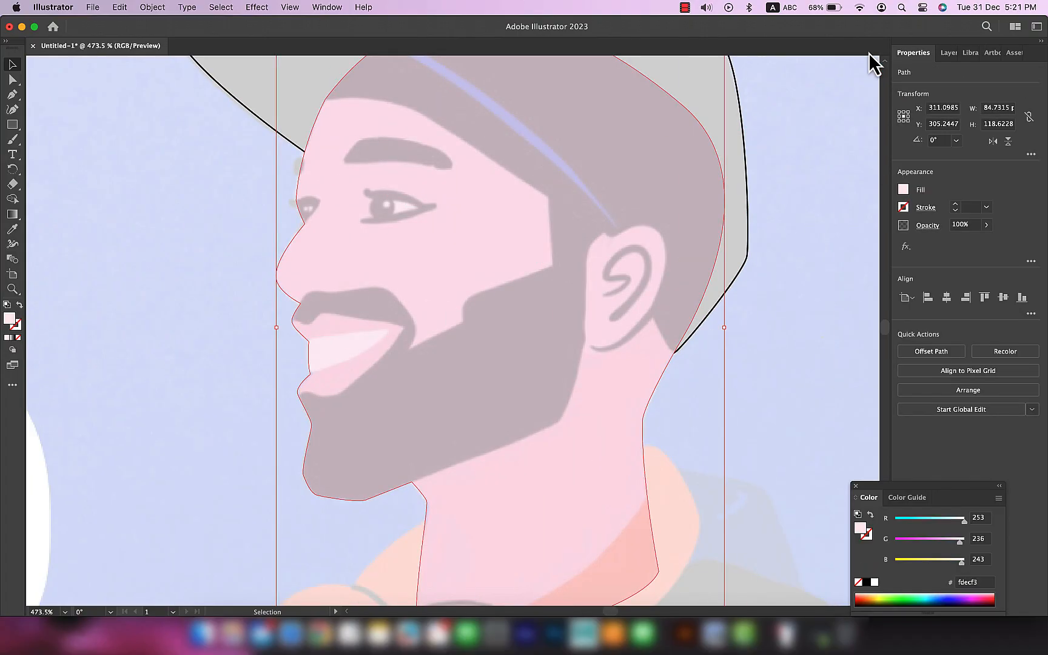
{"action": "left_click", "coordinate": [948, 53]}
{"action": "left_click", "coordinate": [774, 275]}
Step: With the Pen tool, a default stroke and no fill, draw the cap's lower edge from the forehead past the temple to the nape
{"action": "mouse_move", "coordinate": [473, 196]}
{"action": "left_mouse_down"}
{"action": "mouse_move", "coordinate": [407, 224]}
{"action": "mouse_move", "coordinate": [415, 278]}
{"action": "left_mouse_up"}
{"action": "key", "text": "p"}
{"action": "key", "text": "d"}
{"action": "key", "text": "slash"}
{"action": "scroll", "coordinate": [266, 185], "scroll_direction": "up", "scroll_amount": 5}
{"action": "left_click", "coordinate": [270, 178]}
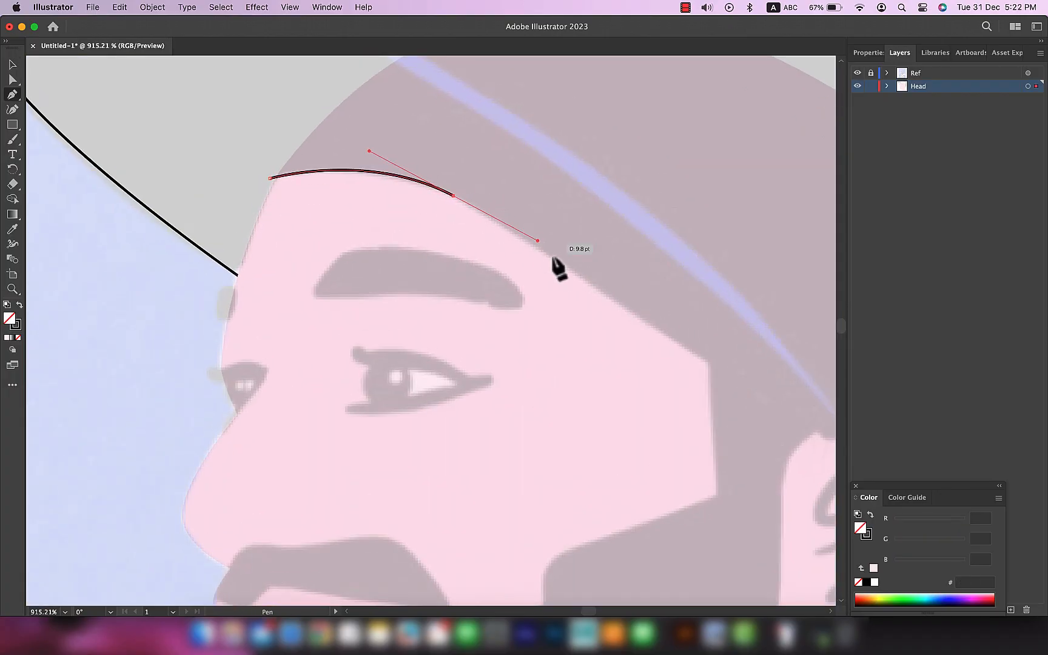
{"action": "left_click", "coordinate": [709, 362]}
{"action": "scroll", "coordinate": [491, 246], "scroll_direction": "down", "scroll_amount": 3}
{"action": "mouse_move", "coordinate": [573, 373]}
{"action": "left_mouse_down"}
{"action": "mouse_move", "coordinate": [614, 453]}
{"action": "mouse_move", "coordinate": [583, 374]}
{"action": "left_mouse_up"}
{"action": "key", "text": "a"}
{"action": "scroll", "coordinate": [528, 330], "scroll_direction": "up", "scroll_amount": 2}
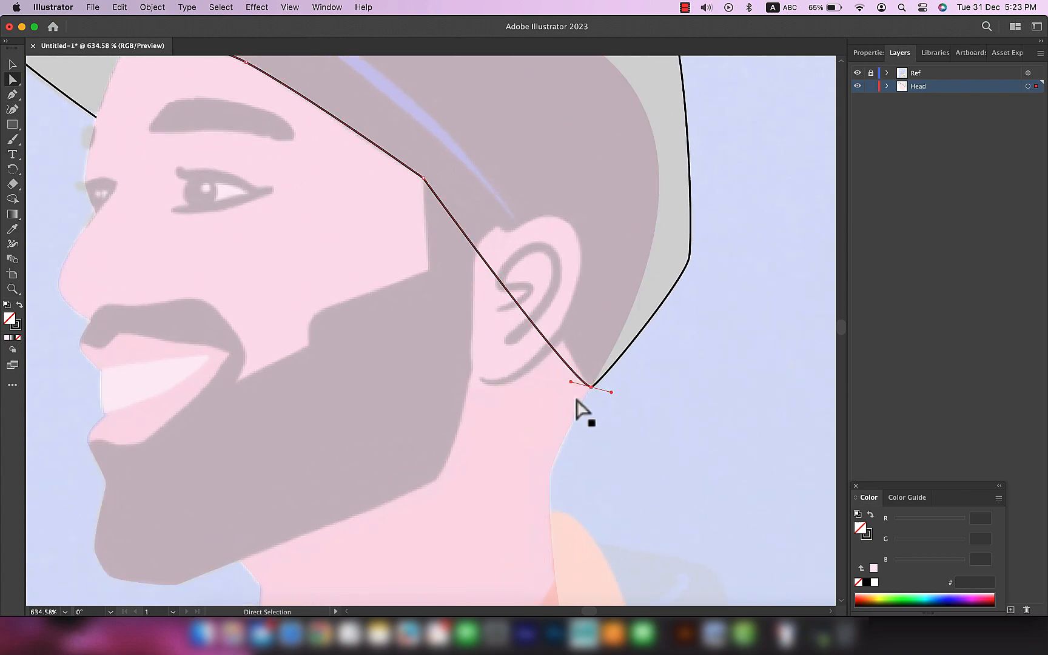
Step: Add an anchor point to the path segment crossing the ear and move it outward so the cap's lower edge curves
{"action": "key", "text": "p"}
{"action": "scroll", "coordinate": [513, 302], "scroll_direction": "down", "scroll_amount": 2}
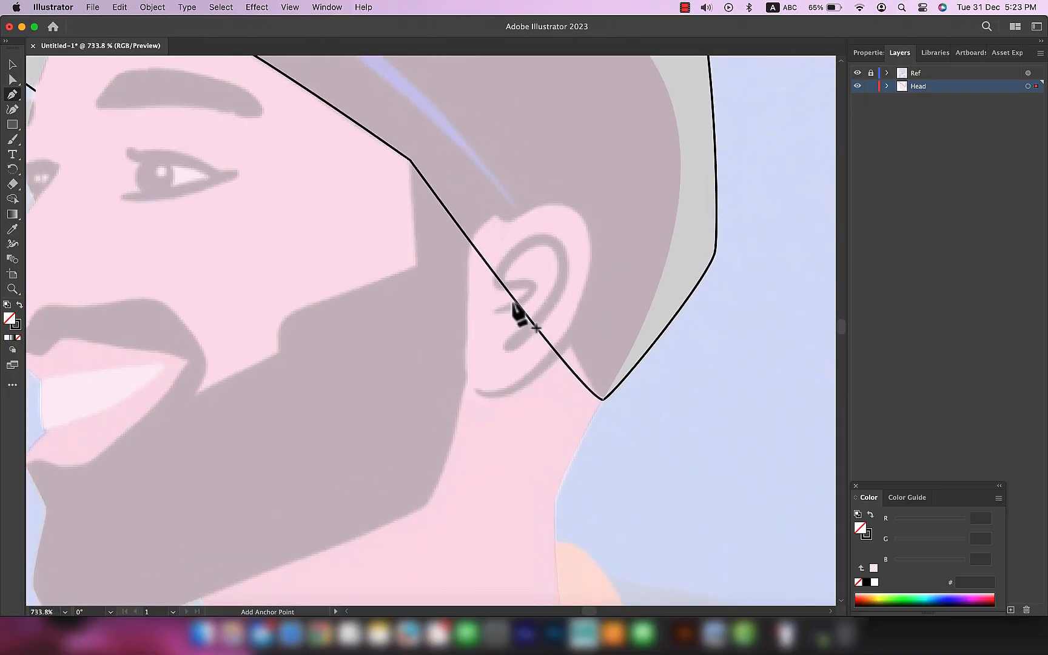
{"action": "left_click", "coordinate": [521, 310]}
{"action": "key", "text": "a"}
{"action": "left_click_drag", "start_coordinate": [521, 309], "coordinate": [532, 297]}
{"action": "scroll", "coordinate": [657, 401], "scroll_direction": "down", "scroll_amount": 5}
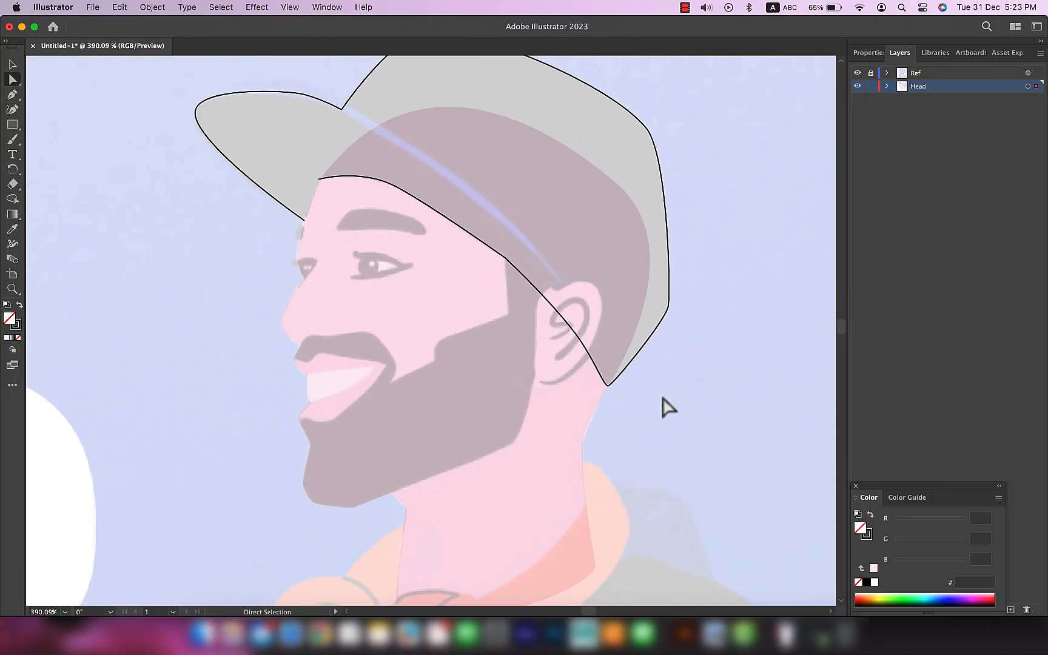
{"action": "scroll", "coordinate": [664, 436], "scroll_direction": "down", "scroll_amount": 2}
Step: Continue the path from the nape up the back and around inside the cap's crown, closing it at the forehead
{"action": "scroll", "coordinate": [613, 461], "scroll_direction": "up", "scroll_amount": 6}
{"action": "key", "text": "p"}
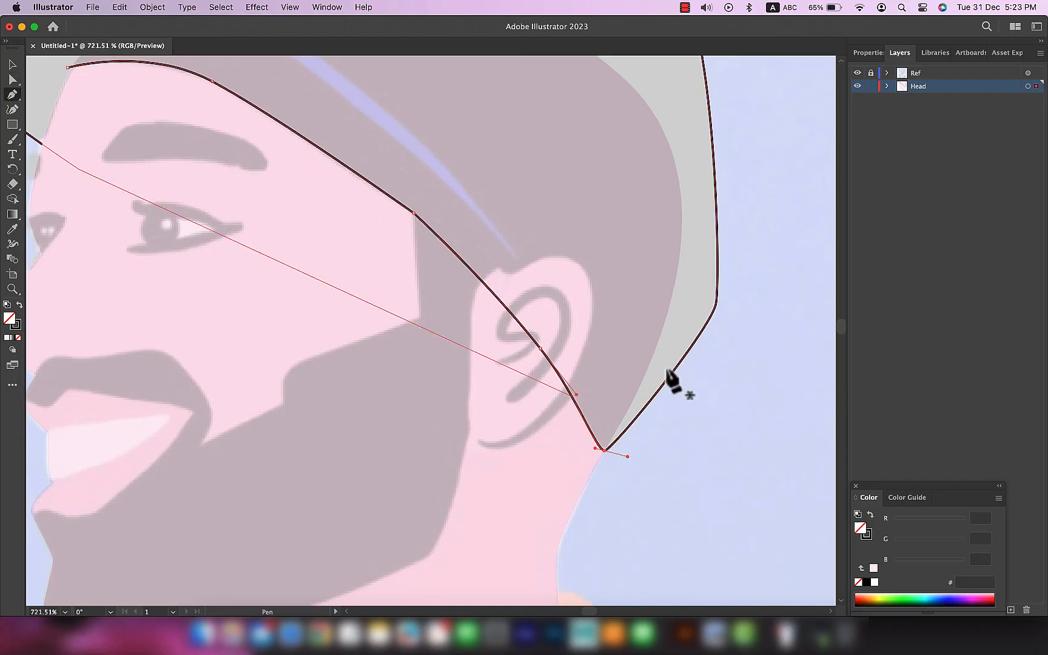
{"action": "left_click", "coordinate": [605, 451]}
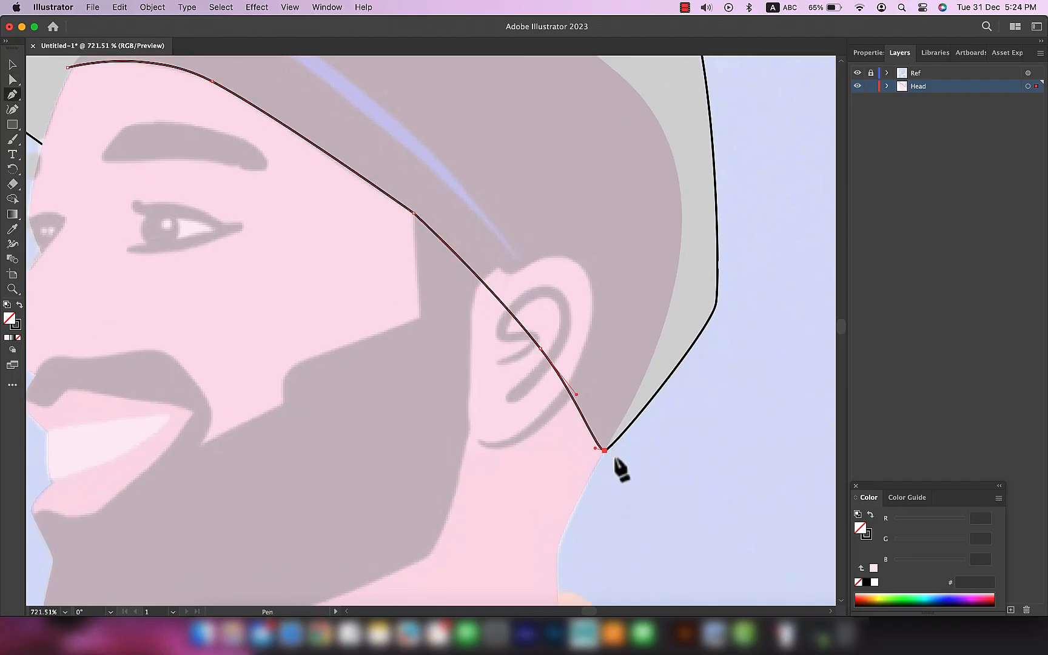
{"action": "left_click_drag", "start_coordinate": [687, 350], "coordinate": [710, 317]}
{"action": "scroll", "coordinate": [607, 102], "scroll_direction": "down", "scroll_amount": 6}
{"action": "left_click_drag", "start_coordinate": [587, 93], "coordinate": [604, 296]}
{"action": "left_click", "coordinate": [423, 260]}
{"action": "left_click_drag", "start_coordinate": [423, 260], "coordinate": [362, 311]}
{"action": "left_click", "coordinate": [385, 309]}
{"action": "key", "text": "a"}
{"action": "left_click", "coordinate": [716, 390]}
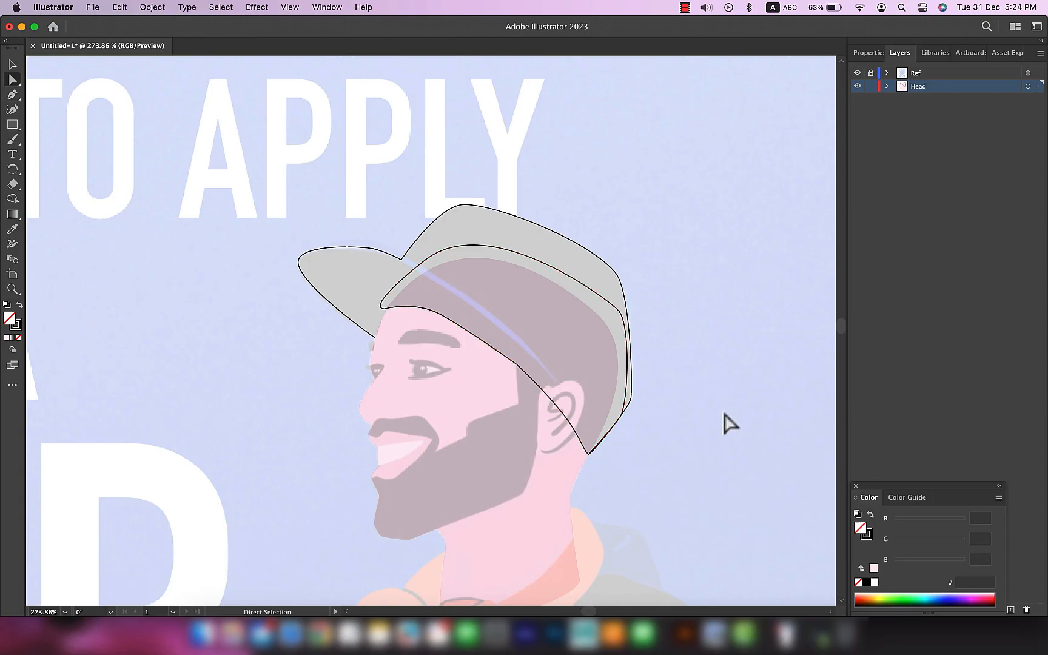
Step: Swap fill and stroke on both cap shapes so they are filled solid black without an outline
{"action": "left_click_drag", "start_coordinate": [609, 330], "coordinate": [609, 330]}
{"action": "left_click", "coordinate": [19, 305]}
{"action": "left_click", "coordinate": [691, 455]}
{"action": "scroll", "coordinate": [655, 459], "scroll_direction": "up", "scroll_amount": 5}
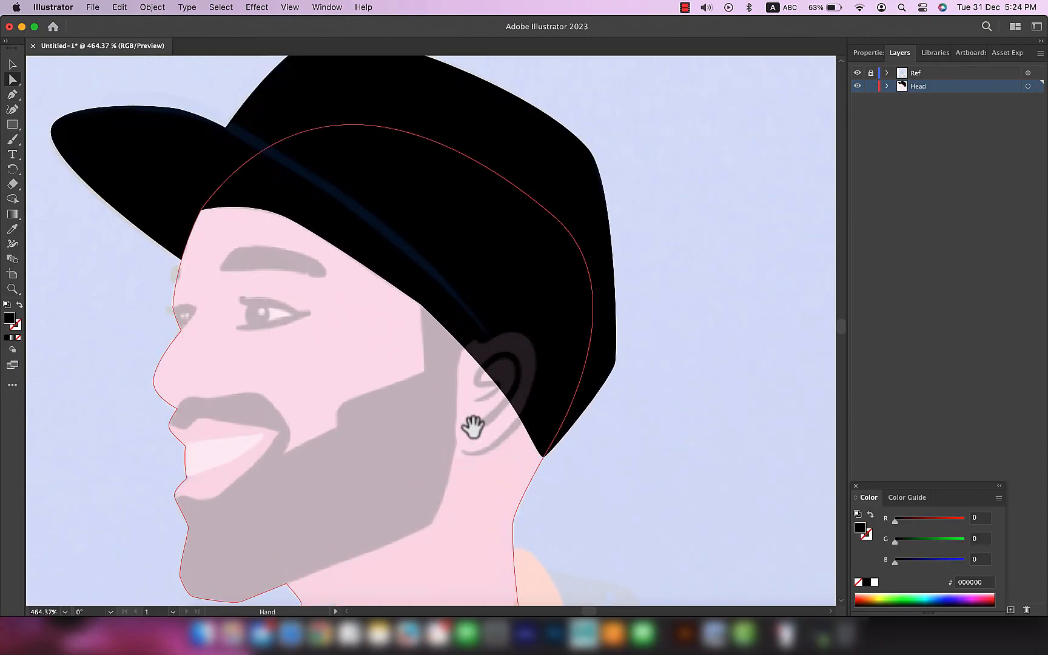
{"action": "left_click_drag", "start_coordinate": [486, 406], "coordinate": [553, 383]}
{"action": "left_click_drag", "start_coordinate": [672, 418], "coordinate": [719, 394]}
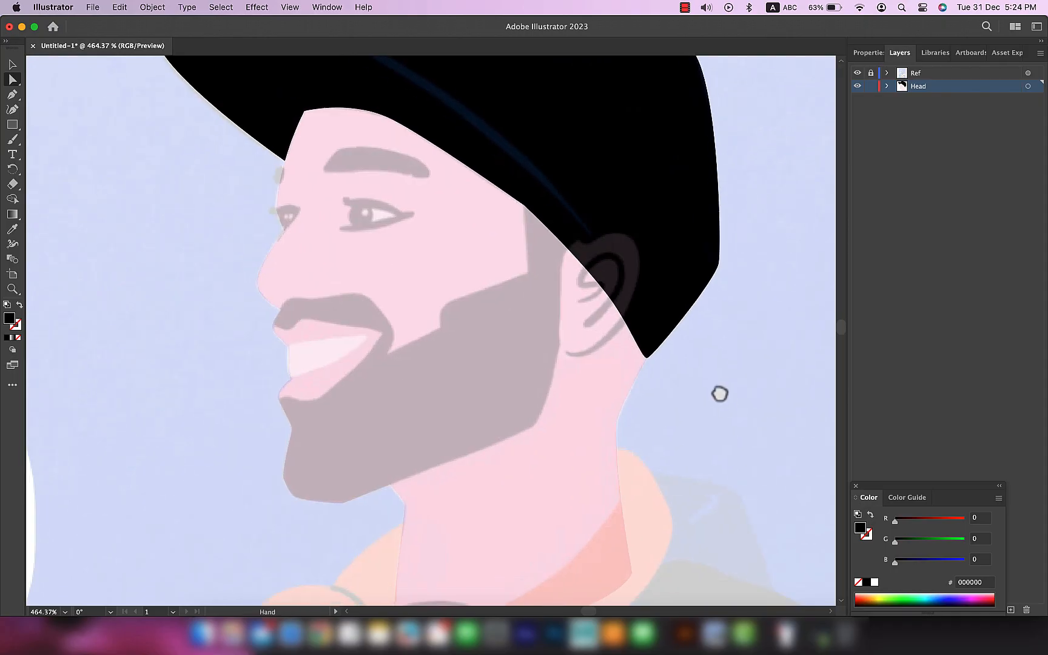
Step: Examine the cap and face contours in Outline view, hide the Ref layer, and return to Preview
{"action": "key", "text": "v"}
{"action": "left_click", "coordinate": [618, 470]}
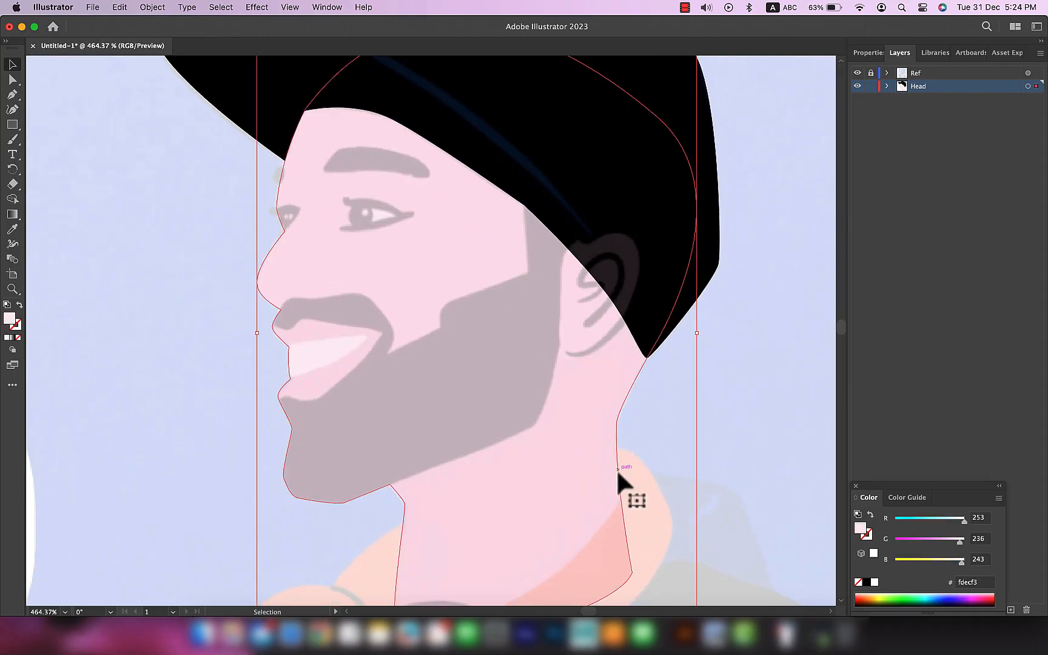
{"action": "scroll", "coordinate": [617, 470], "scroll_direction": "down", "scroll_amount": 5}
{"action": "key", "text": "super+y"}
{"action": "left_click", "coordinate": [388, 366]}
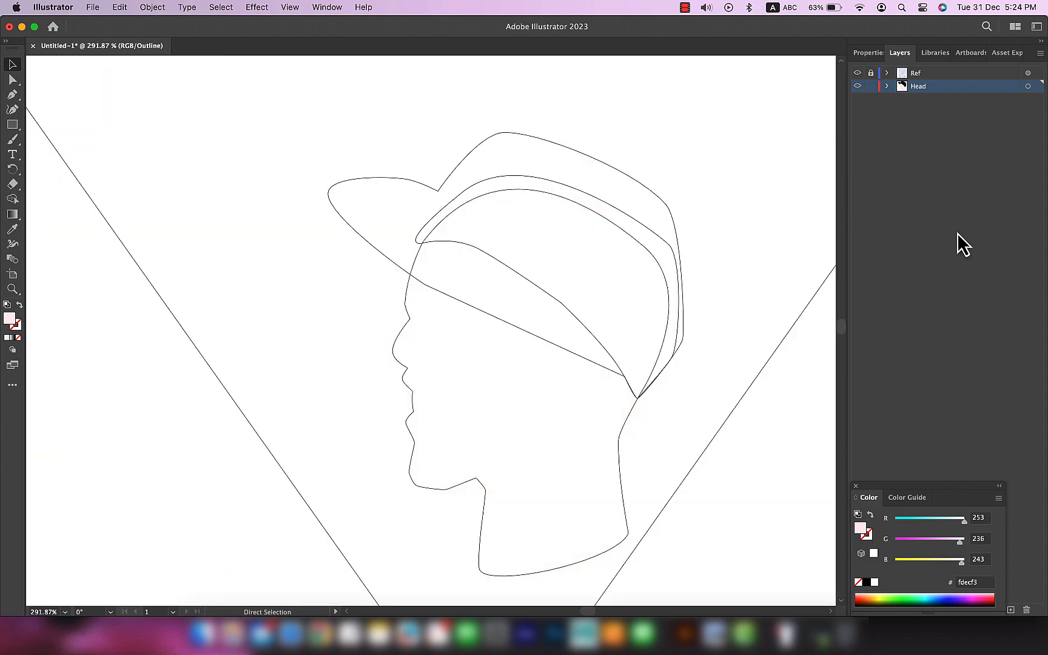
{"action": "left_click", "coordinate": [857, 73]}
{"action": "key", "text": "super+y"}
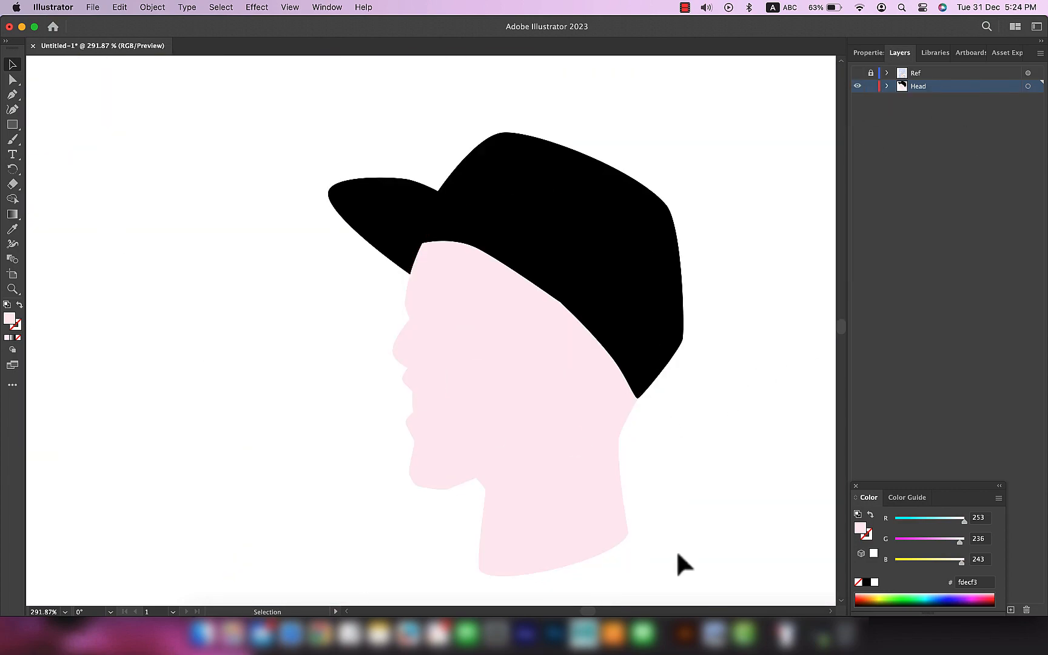
Step: Move the face and the cap shapes apart one at a time, undo each move, and show the Ref layer again
{"action": "left_click_drag", "start_coordinate": [575, 450], "coordinate": [439, 522]}
{"action": "key", "text": "super+z"}
{"action": "key", "text": "super+shift+a"}
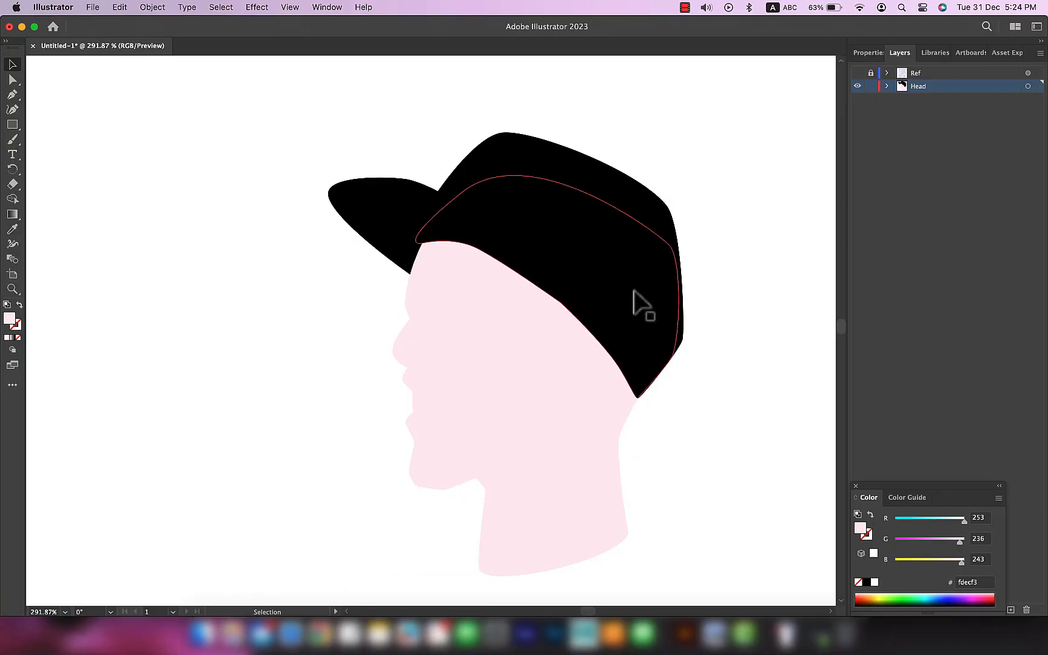
{"action": "left_click_drag", "start_coordinate": [634, 291], "coordinate": [748, 456]}
{"action": "key", "text": "super+z"}
{"action": "left_click_drag", "start_coordinate": [538, 168], "coordinate": [233, 139]}
{"action": "key", "text": "super+z"}
{"action": "key", "text": "super+shift+a"}
{"action": "left_click", "coordinate": [857, 73]}
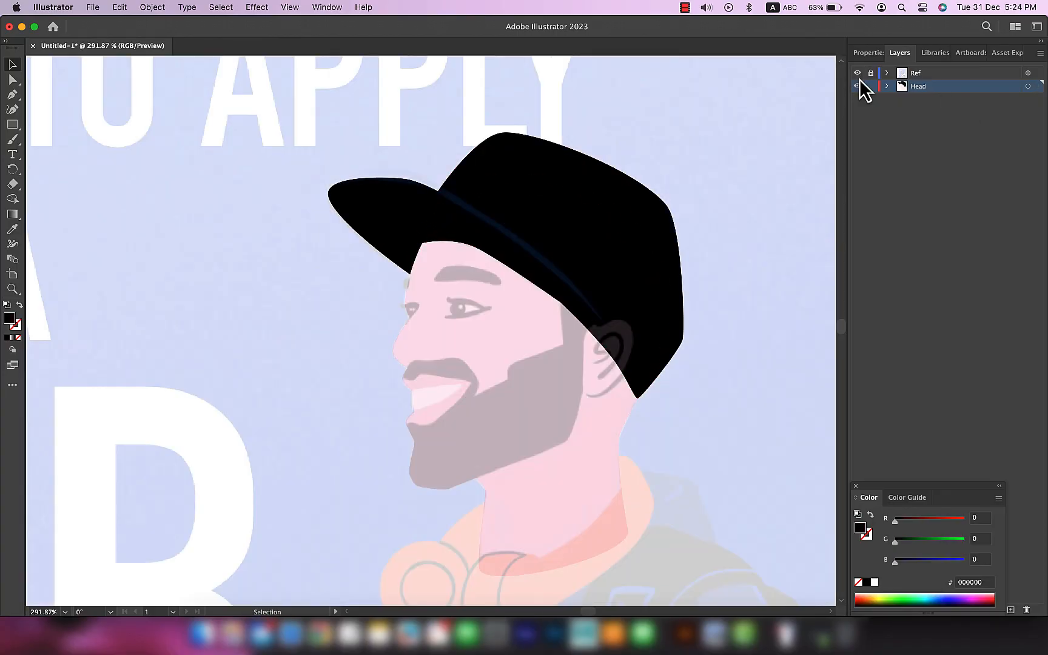
Step: Start a black-filled Pen path for the beard from the temple down the sideburn and along the cheek to the moustache's outer curve
{"action": "left_click", "coordinate": [1027, 87]}
{"action": "scroll", "coordinate": [753, 390], "scroll_direction": "up", "scroll_amount": 3}
{"action": "key", "text": "super+shift+a"}
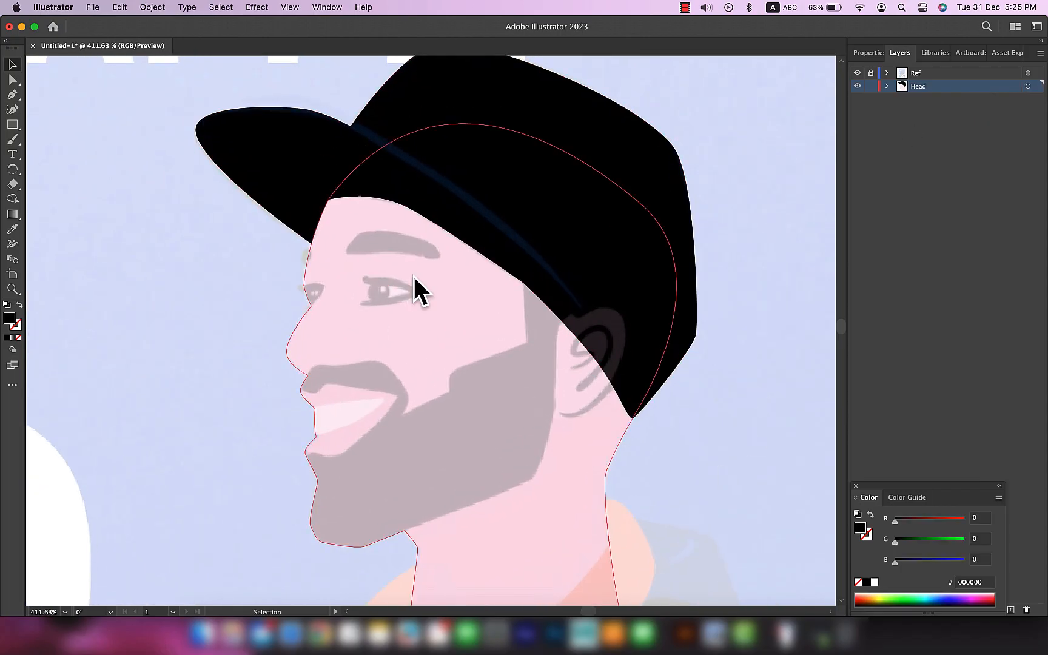
{"action": "scroll", "coordinate": [564, 342], "scroll_direction": "up", "scroll_amount": 3}
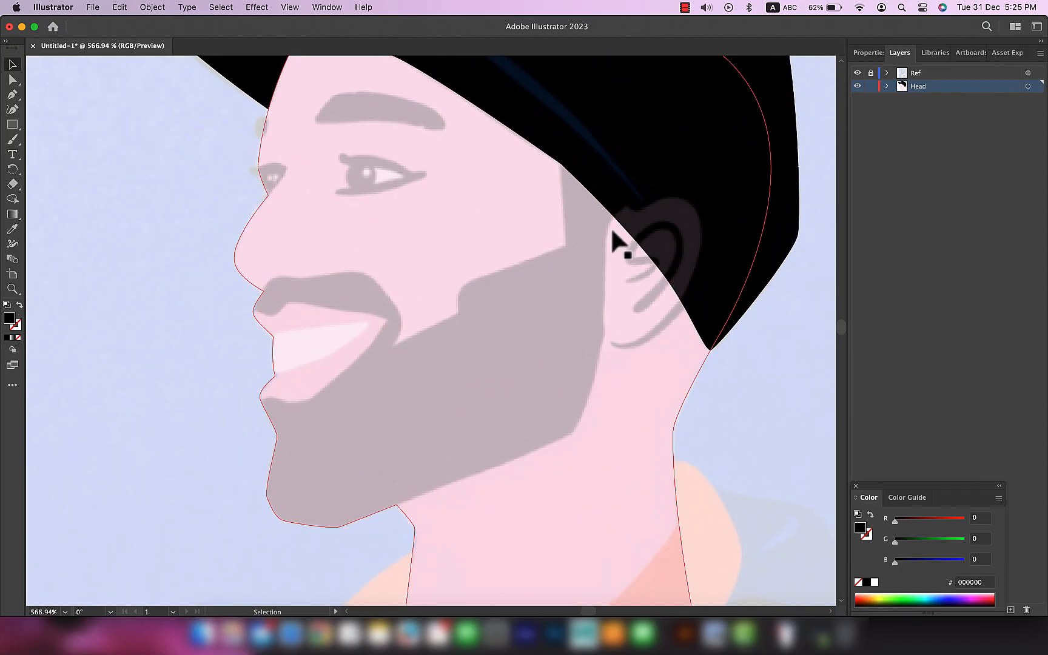
{"action": "key", "text": "p"}
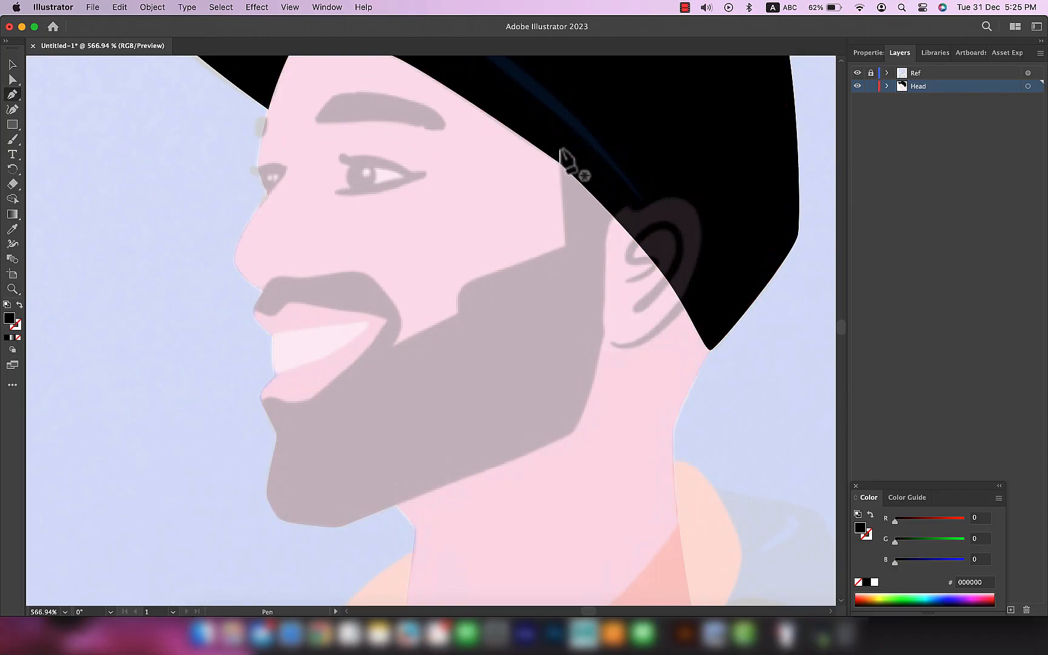
{"action": "scroll", "coordinate": [549, 269], "scroll_direction": "up", "scroll_amount": 5}
{"action": "left_click_drag", "start_coordinate": [378, 317], "coordinate": [371, 339]}
{"action": "left_click", "coordinate": [374, 367]}
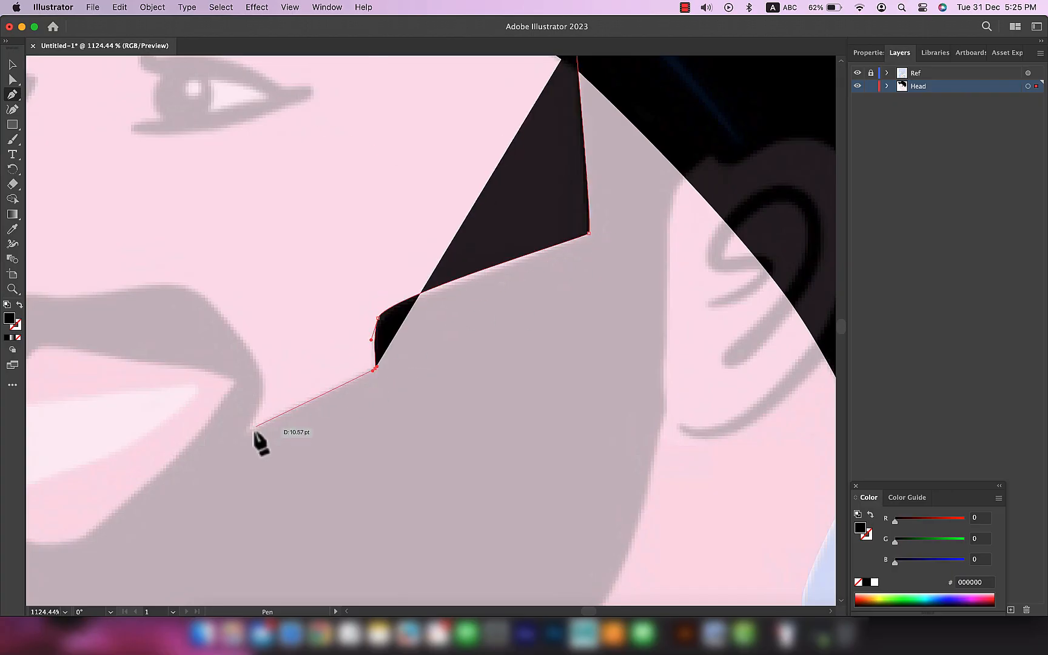
{"action": "left_click_drag", "start_coordinate": [245, 431], "coordinate": [265, 396]}
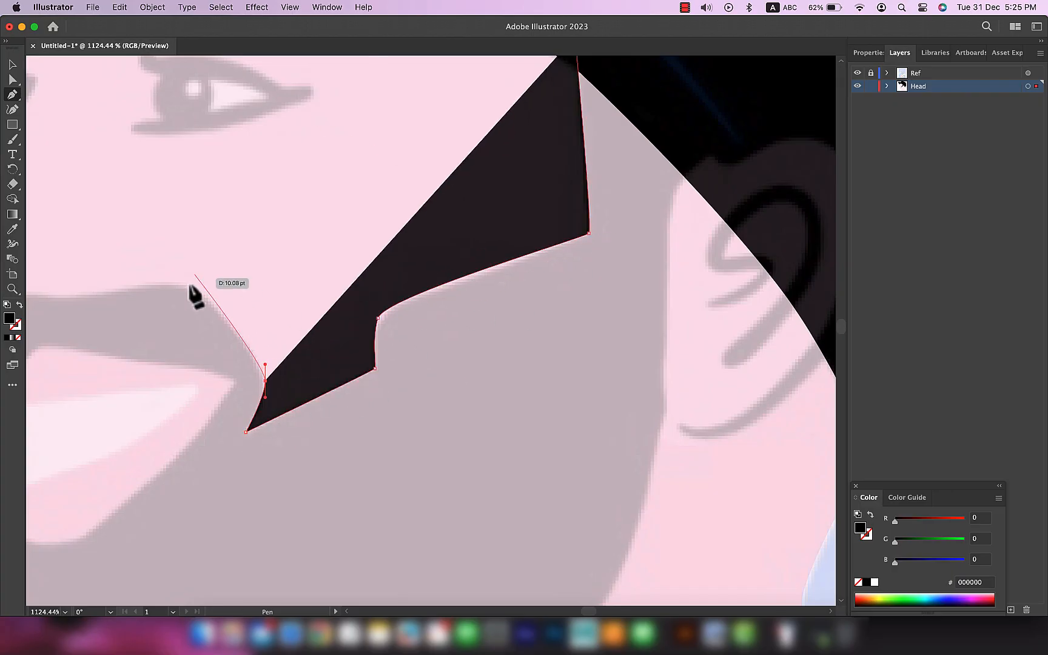
Step: Extend the beard path along the moustache's upper edge and around its front tip, redoing the anchor at its peak
{"action": "left_click_drag", "start_coordinate": [185, 286], "coordinate": [160, 286]}
{"action": "left_click_drag", "start_coordinate": [181, 223], "coordinate": [566, 161]}
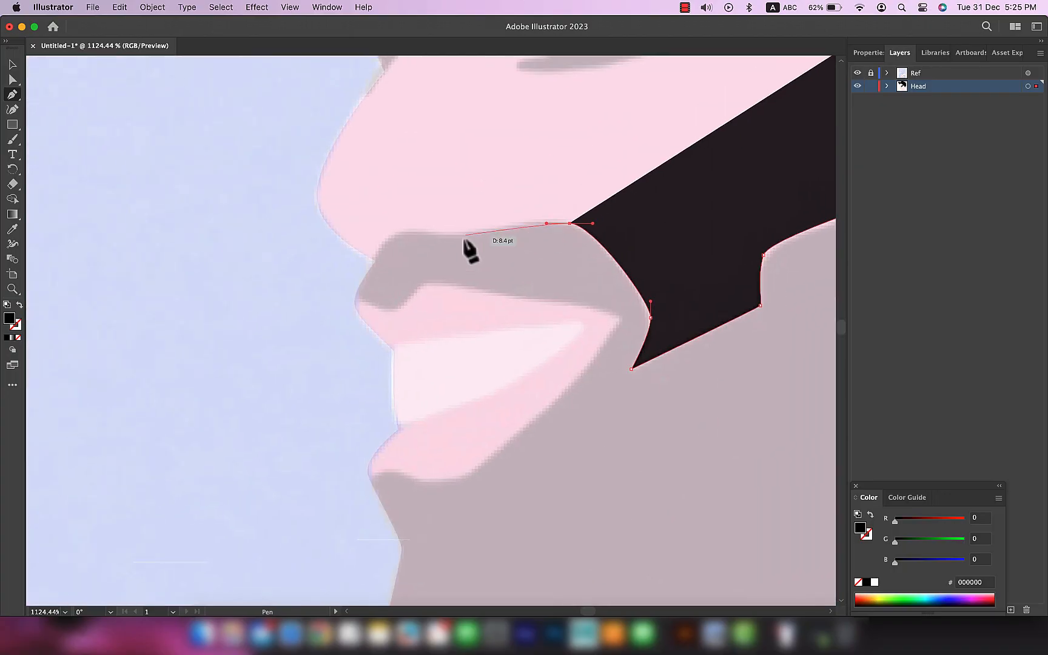
{"action": "key", "text": "super+z"}
{"action": "left_click_drag", "start_coordinate": [564, 220], "coordinate": [537, 220]}
{"action": "left_click_drag", "start_coordinate": [447, 238], "coordinate": [382, 238]}
{"action": "left_click_drag", "start_coordinate": [334, 306], "coordinate": [438, 280]}
{"action": "left_click", "coordinate": [355, 317]}
Step: Continue the beard path around the mouth opening and beyond the chin, and follow the jawline back towards the ear
{"action": "left_click_drag", "start_coordinate": [621, 317], "coordinate": [631, 326]}
{"action": "left_click_drag", "start_coordinate": [448, 480], "coordinate": [356, 340]}
{"action": "scroll", "coordinate": [401, 508], "scroll_direction": "down", "scroll_amount": 4}
{"action": "left_click_drag", "start_coordinate": [342, 483], "coordinate": [388, 496]}
{"action": "left_click_drag", "start_coordinate": [506, 431], "coordinate": [521, 424]}
{"action": "left_click_drag", "start_coordinate": [593, 381], "coordinate": [307, 461]}
{"action": "left_click_drag", "start_coordinate": [434, 421], "coordinate": [440, 419]}
Step: Run the beard path up in front of the ear and close it underneath the cap at the temple
{"action": "left_click_drag", "start_coordinate": [476, 288], "coordinate": [474, 284]}
{"action": "left_click_drag", "start_coordinate": [479, 240], "coordinate": [466, 371]}
{"action": "left_click_drag", "start_coordinate": [466, 299], "coordinate": [470, 284]}
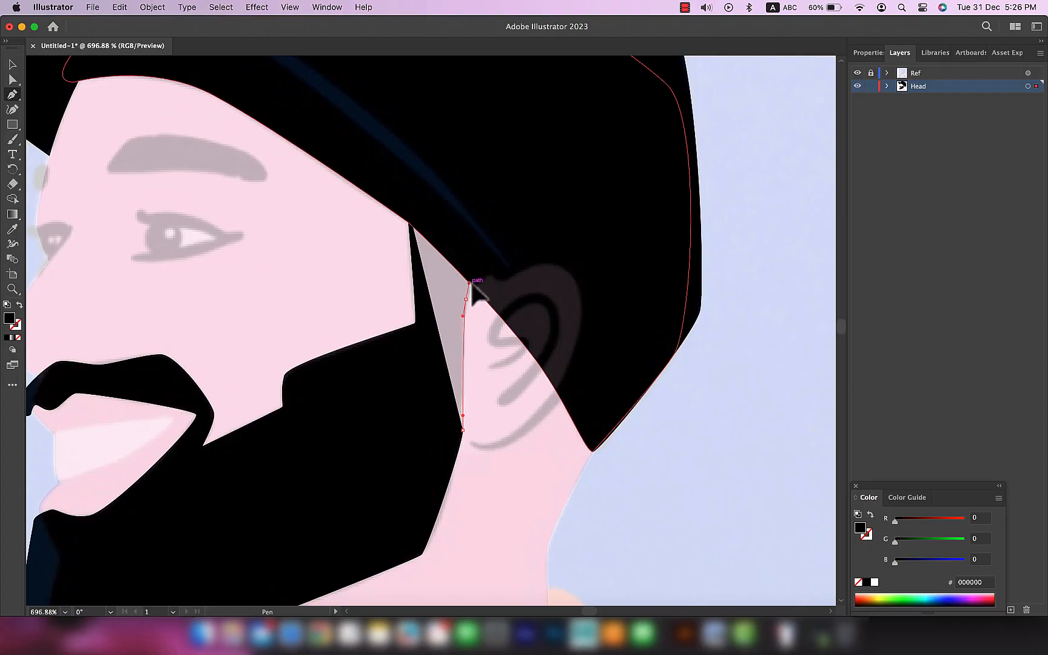
{"action": "left_click", "coordinate": [544, 262]}
{"action": "left_click", "coordinate": [406, 201]}
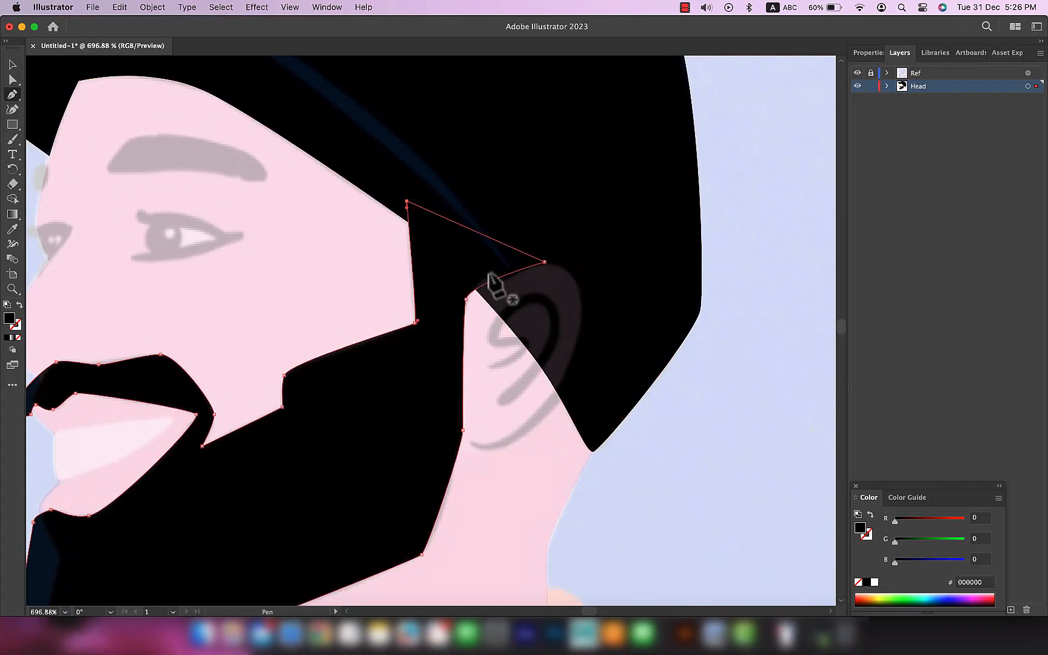
Step: Select the beard and examine in Outline view where it extends beyond the face contour
{"action": "key", "text": "v"}
{"action": "scroll", "coordinate": [563, 398], "scroll_direction": "down", "scroll_amount": 5}
{"action": "left_click_drag", "start_coordinate": [563, 400], "coordinate": [677, 301]}
{"action": "left_click", "coordinate": [190, 372]}
{"action": "left_click", "coordinate": [389, 469]}
{"action": "key", "text": "ctrl+y"}
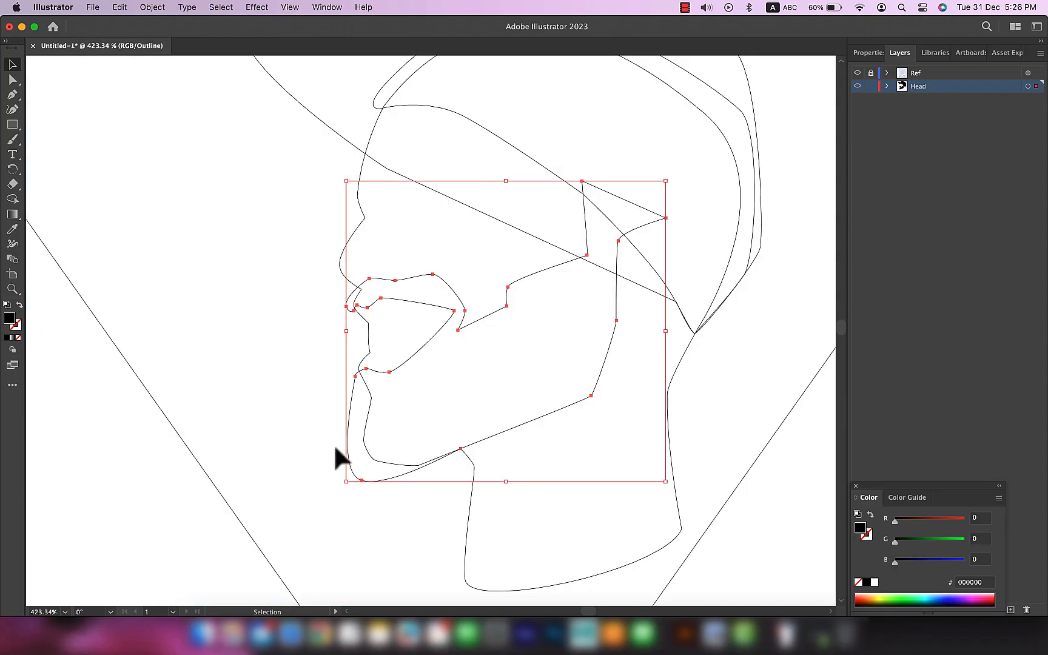
{"action": "key", "text": "ctrl+y"}
{"action": "key", "text": "e"}
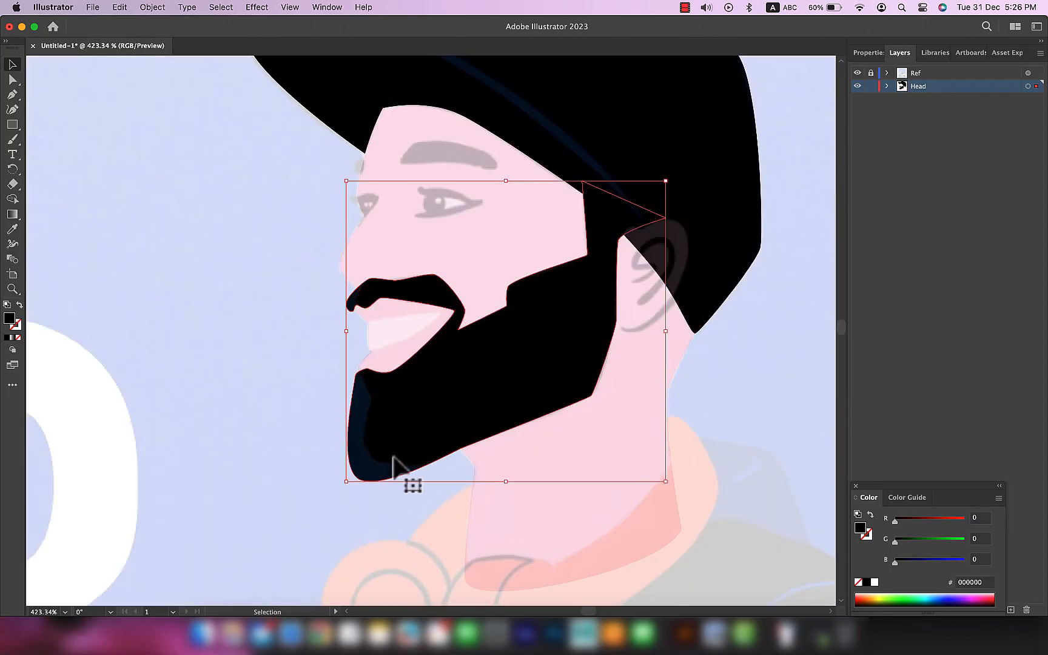
Step: Select the beard and face together and delete the beard parts outside the chin and moustache tip with the Shape Builder tool
{"action": "left_click", "coordinate": [477, 526], "text": "shift"}
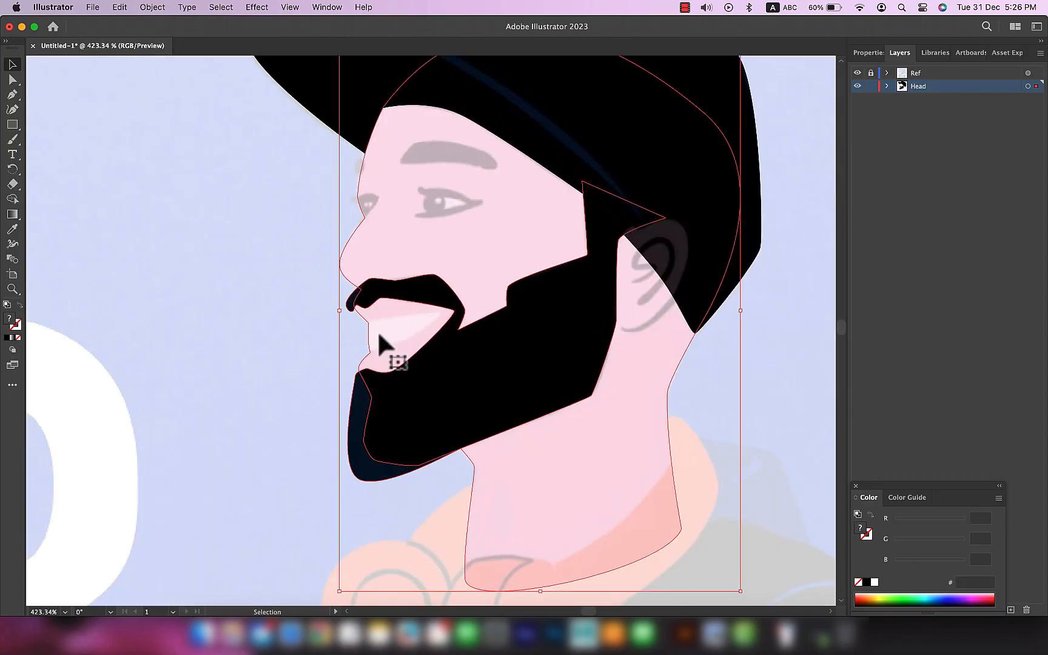
{"action": "scroll", "coordinate": [406, 362], "scroll_direction": "up", "scroll_amount": 2}
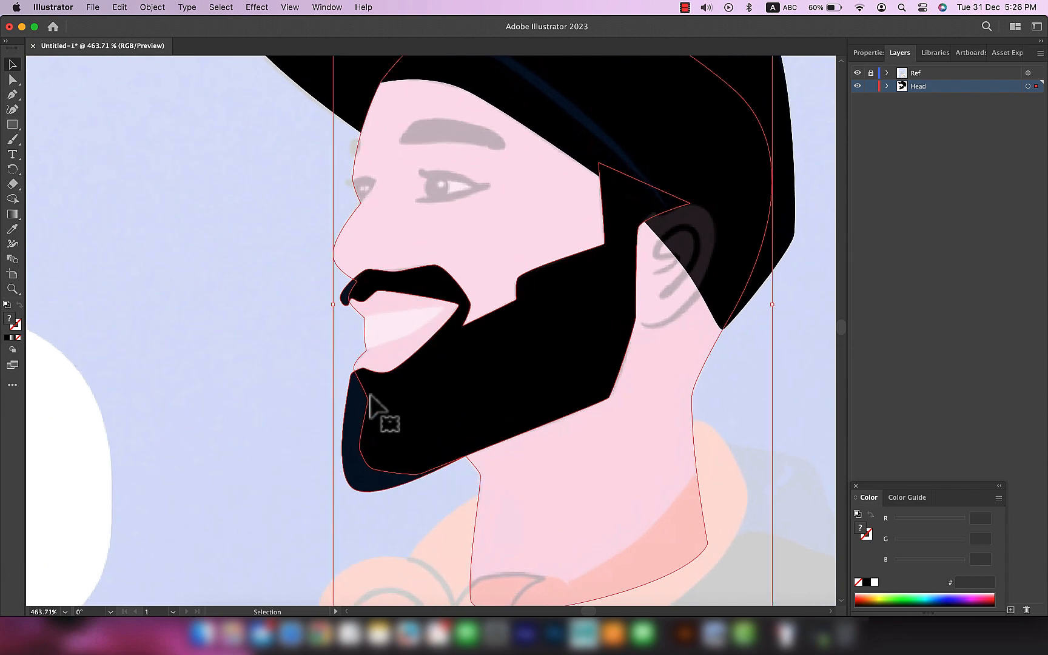
{"action": "left_click", "coordinate": [243, 403]}
{"action": "left_click", "coordinate": [427, 391]}
{"action": "left_click", "coordinate": [523, 537], "text": "shift"}
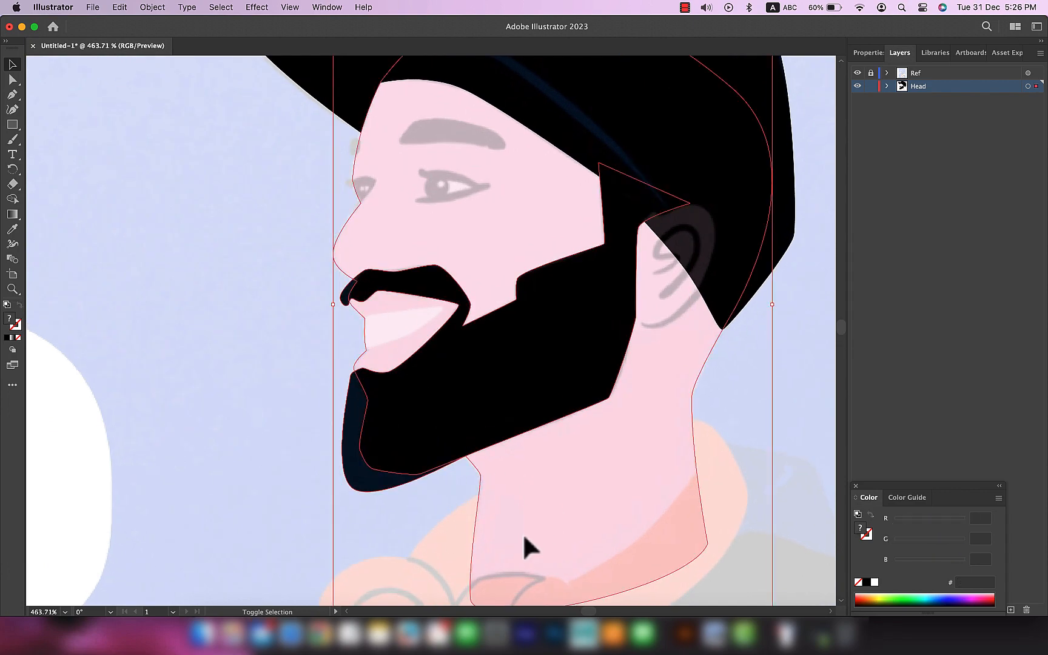
{"action": "left_click", "coordinate": [12, 200]}
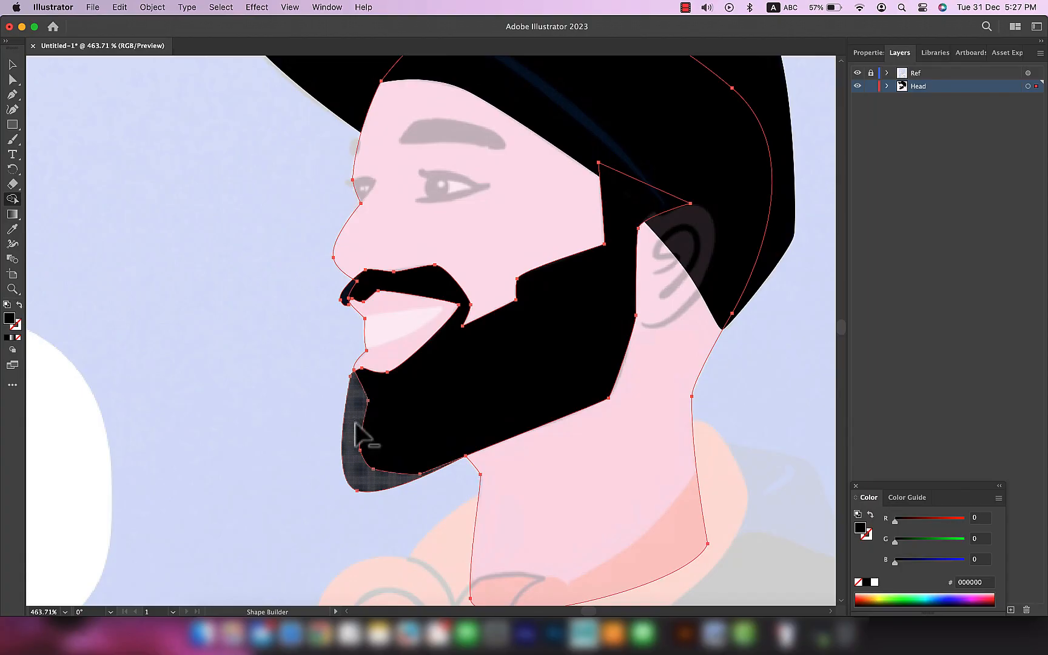
{"action": "left_click", "coordinate": [356, 425], "text": "alt"}
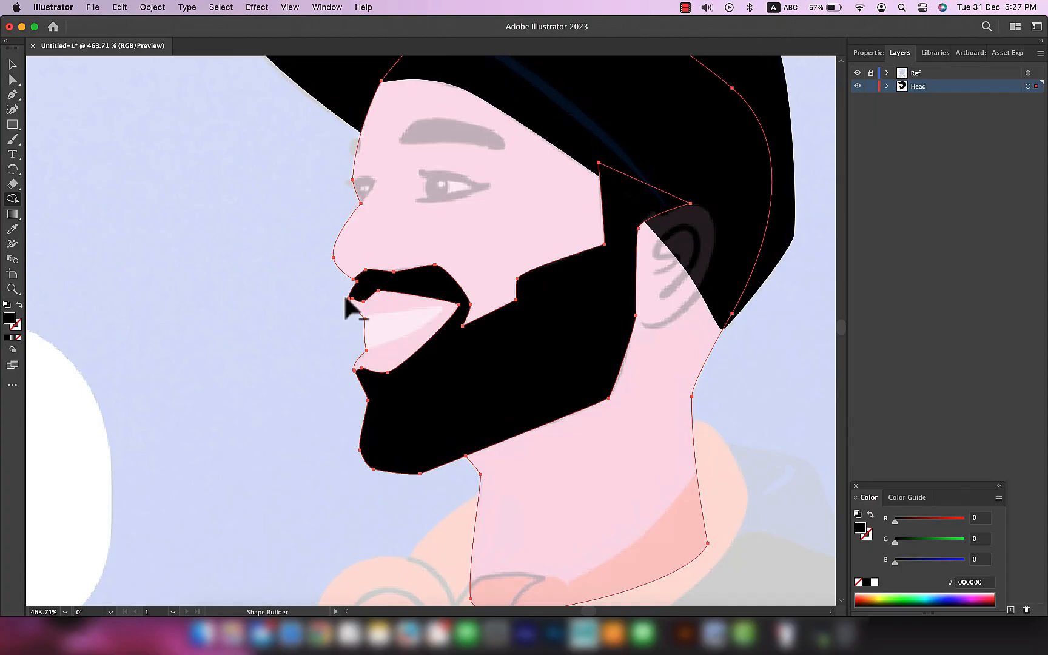
Step: Move the stray anchor point at the moustache's front below the nose inward so the moustache edge runs cleanly
{"action": "scroll", "coordinate": [352, 303], "scroll_direction": "up", "scroll_amount": 4}
{"action": "key", "text": "a"}
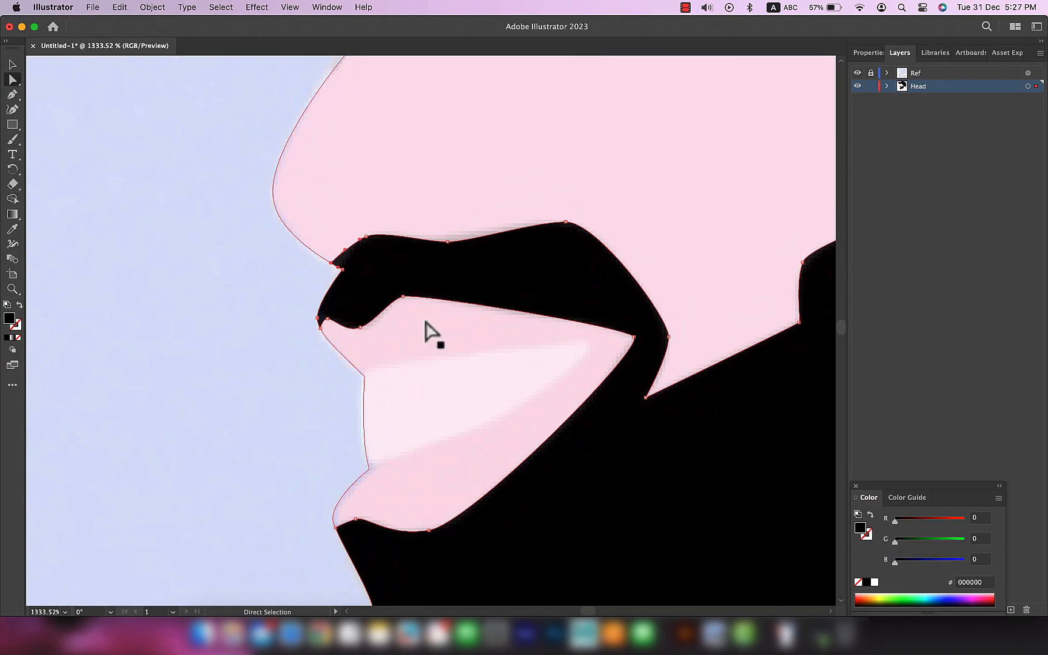
{"action": "left_click", "coordinate": [856, 86]}
{"action": "left_click", "coordinate": [857, 86]}
{"action": "left_click", "coordinate": [857, 86]}
{"action": "left_click", "coordinate": [856, 86]}
{"action": "mouse_move", "coordinate": [331, 264]}
{"action": "left_mouse_down"}
{"action": "mouse_move", "coordinate": [342, 271]}
{"action": "mouse_move", "coordinate": [347, 251]}
{"action": "left_mouse_up"}
{"action": "left_click", "coordinate": [257, 366]}
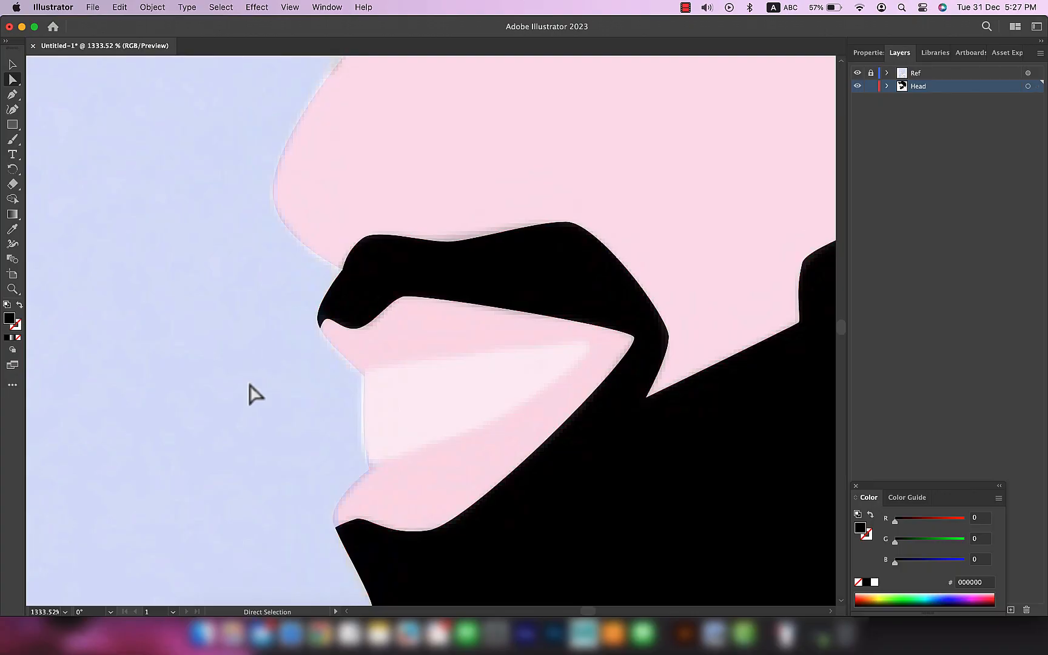
Step: Inspect the beard's corner point just below the lower lip at the front of the face
{"action": "scroll", "coordinate": [257, 366], "scroll_direction": "down", "scroll_amount": 2}
{"action": "left_click_drag", "start_coordinate": [351, 519], "coordinate": [358, 409]}
{"action": "scroll", "coordinate": [302, 384], "scroll_direction": "up", "scroll_amount": 4}
{"action": "scroll", "coordinate": [302, 384], "scroll_direction": "up", "scroll_amount": 1}
{"action": "left_click", "coordinate": [316, 354]}
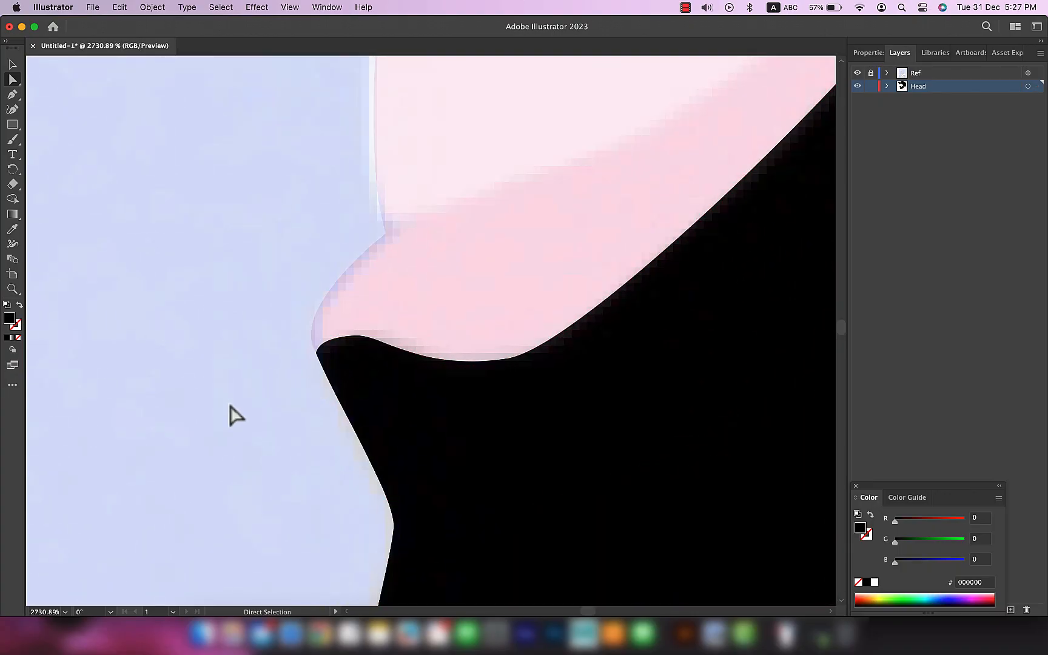
Step: Hide the Ref layer and examine the cap, face and beard shapes in Outline view
{"action": "scroll", "coordinate": [233, 412], "scroll_direction": "down", "scroll_amount": 6}
{"action": "left_click_drag", "start_coordinate": [439, 514], "coordinate": [412, 400]}
{"action": "scroll", "coordinate": [436, 401], "scroll_direction": "down", "scroll_amount": 3}
{"action": "left_click_drag", "start_coordinate": [625, 329], "coordinate": [584, 453]}
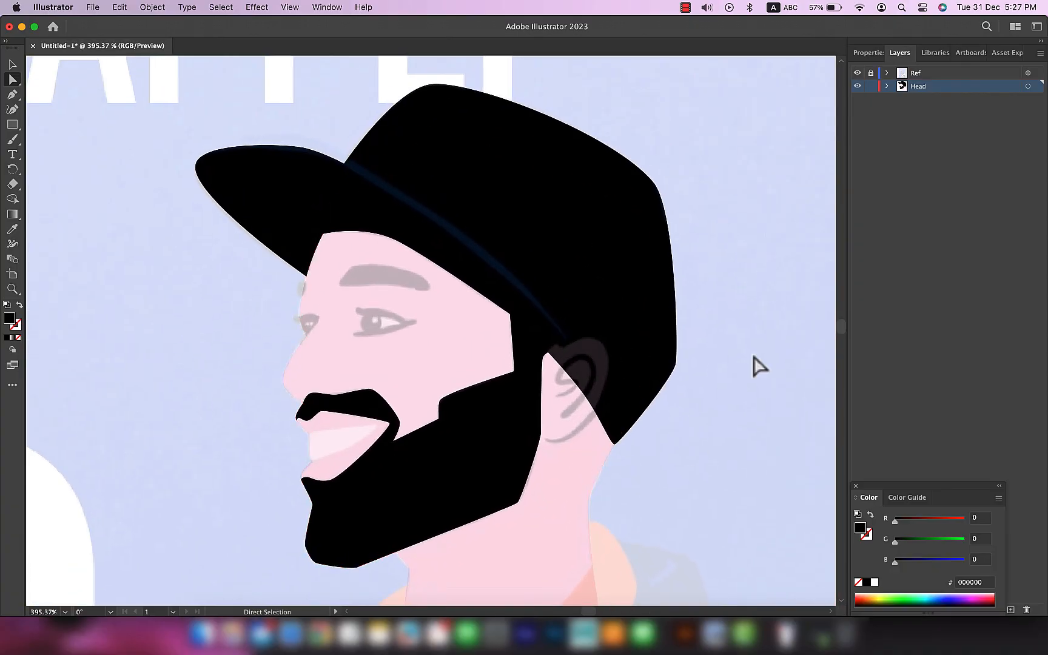
{"action": "left_click", "coordinate": [855, 76]}
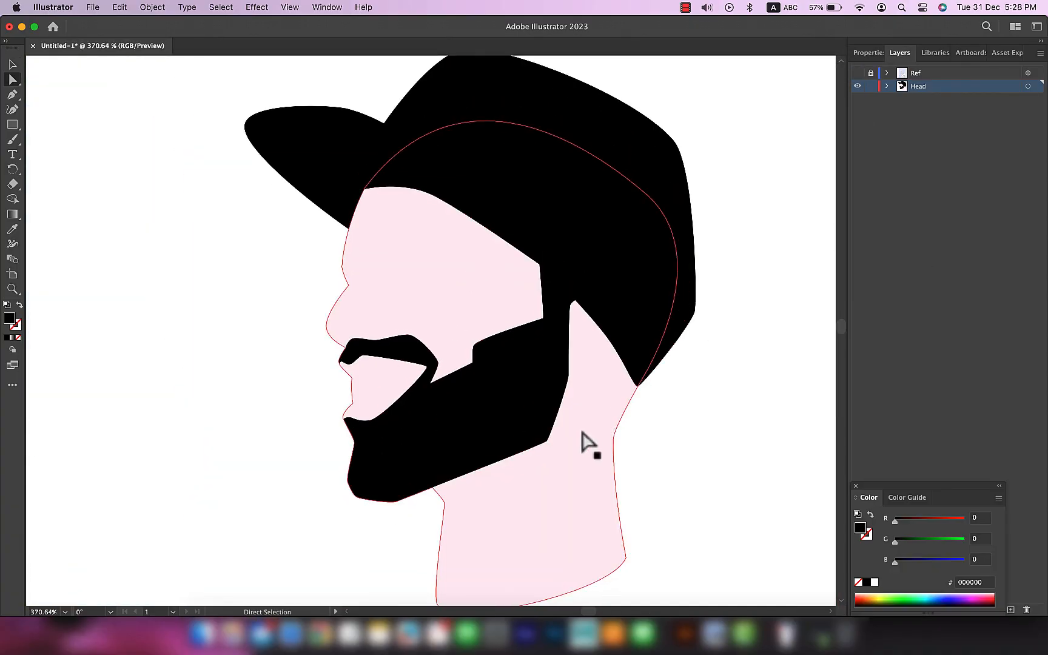
{"action": "key", "text": "super+y"}
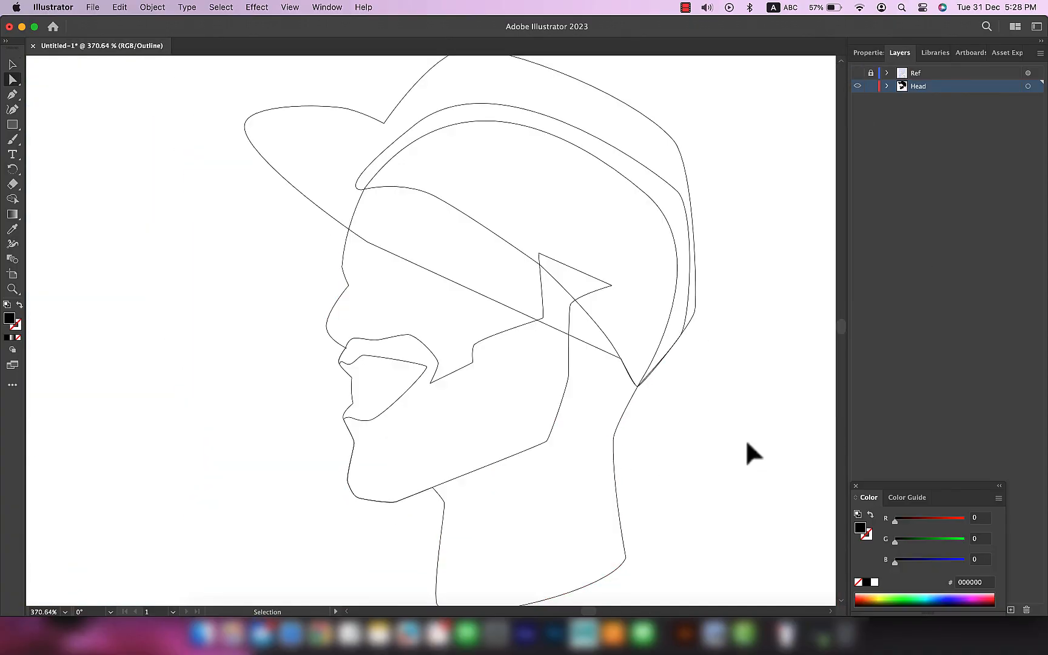
{"action": "key", "text": "super+y"}
Step: Move the rear cap piece and the beard off the head to expose the face shape, undo both moves and deselect
{"action": "left_click_drag", "start_coordinate": [661, 280], "coordinate": [722, 468]}
{"action": "left_click_drag", "start_coordinate": [386, 435], "coordinate": [331, 503]}
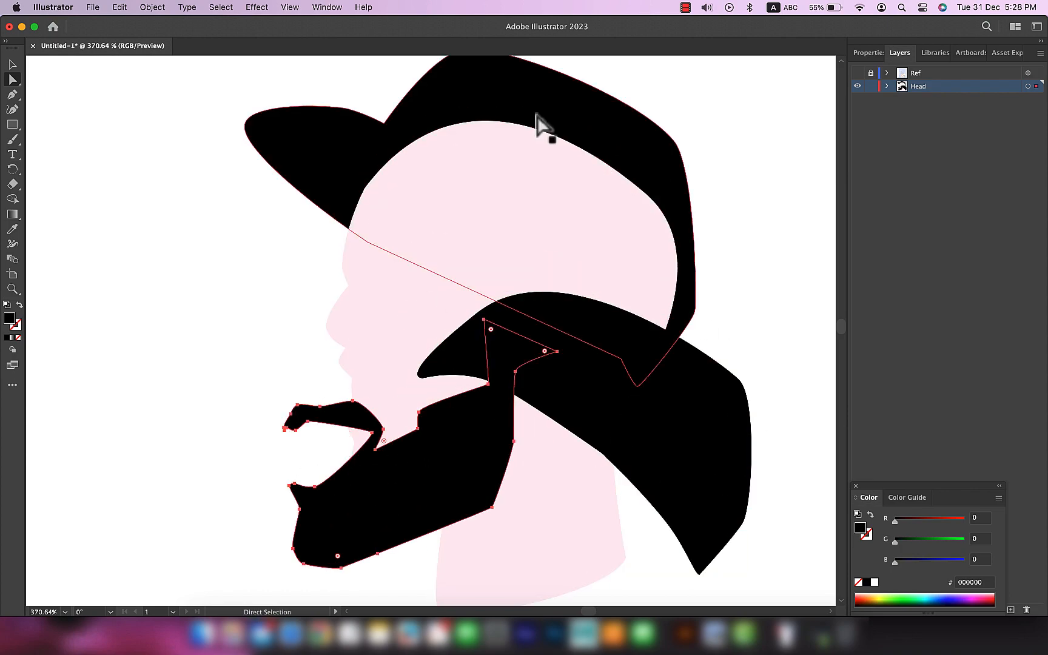
{"action": "key", "text": "super+z"}
{"action": "key", "text": "super+z"}
{"action": "left_click", "coordinate": [786, 465]}
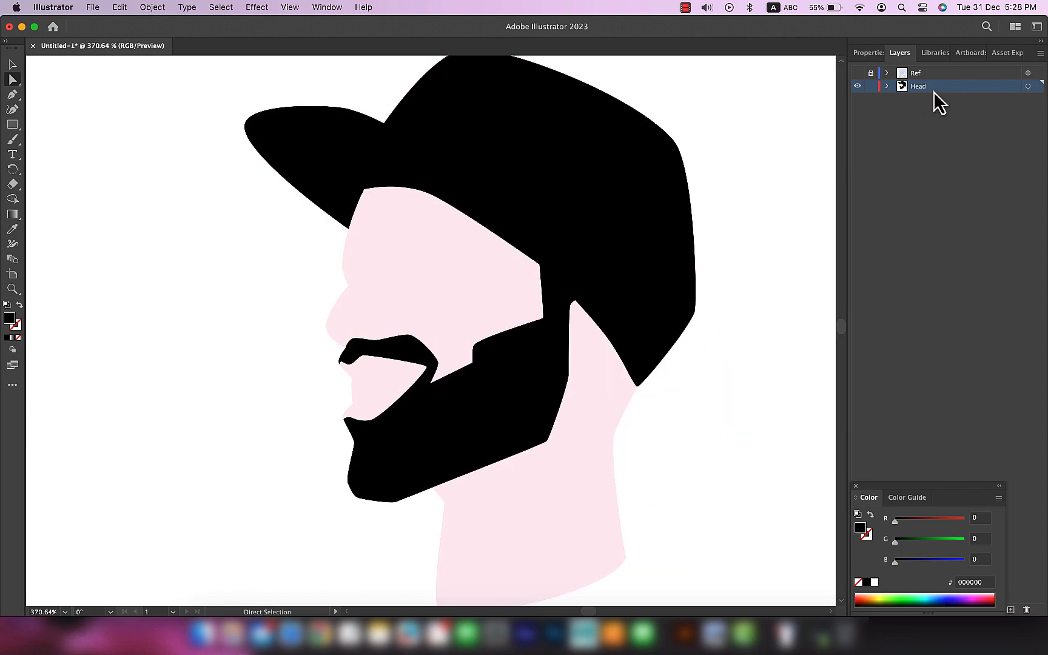
Step: Show the Ref layer and select the face shape to take over its fdecf3 fill for the ear
{"action": "left_click", "coordinate": [857, 74]}
{"action": "scroll", "coordinate": [437, 290], "scroll_direction": "up", "scroll_amount": 5}
{"action": "left_click_drag", "start_coordinate": [709, 285], "coordinate": [489, 271]}
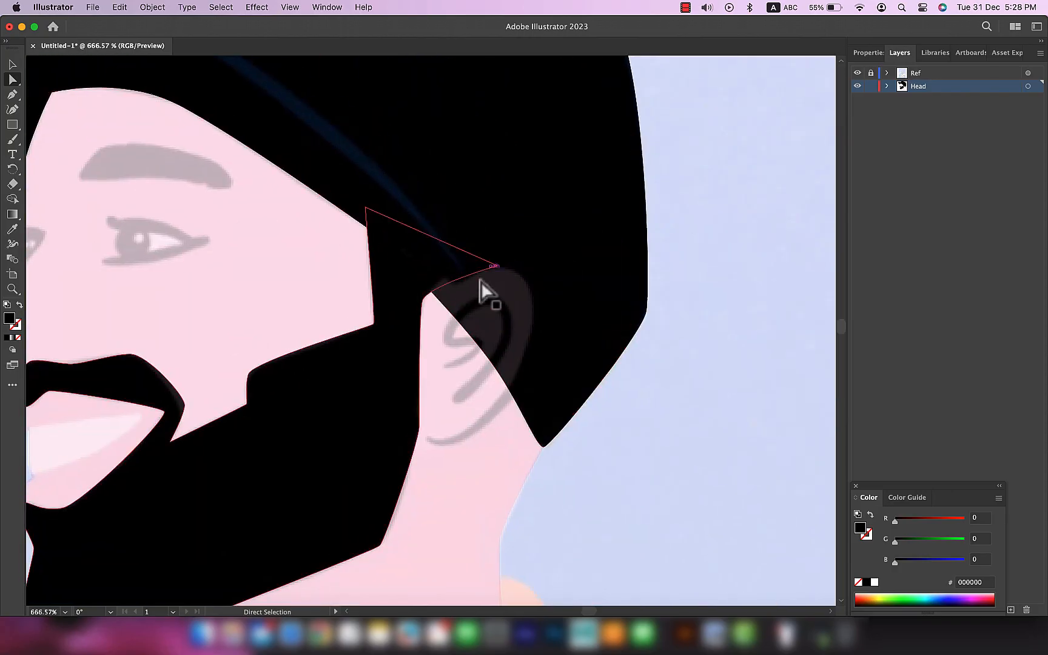
{"action": "scroll", "coordinate": [445, 303], "scroll_direction": "up", "scroll_amount": 4}
{"action": "left_click", "coordinate": [533, 531]}
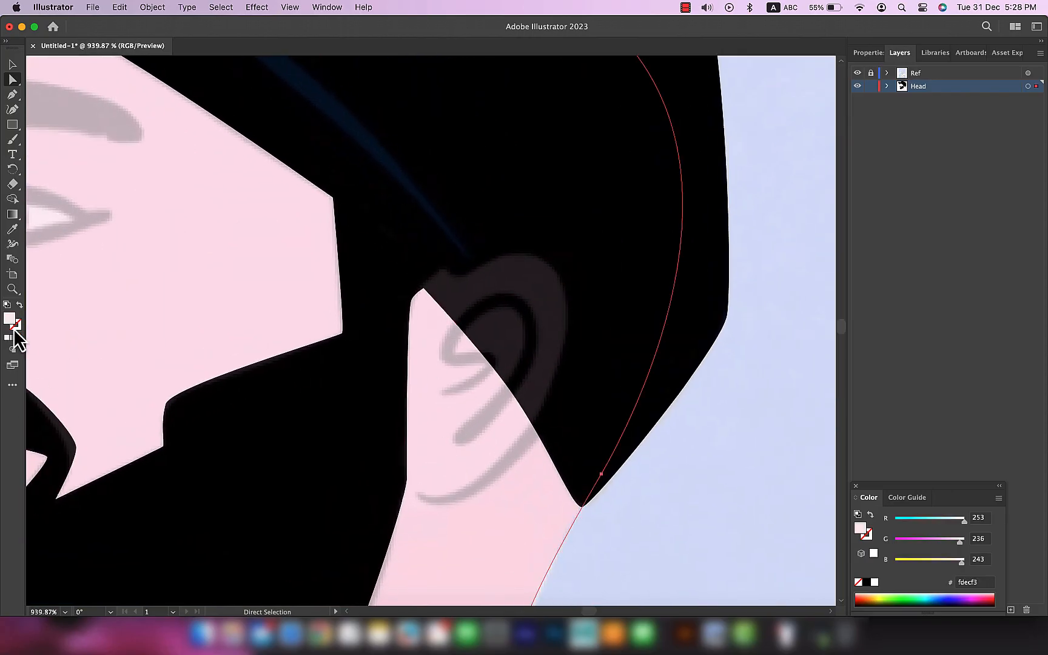
Step: Trace the ear outline as a closed shape with the Pen tool, redoing the upper curve to match the reference
{"action": "key", "text": "p"}
{"action": "left_click", "coordinate": [427, 310]}
{"action": "left_click_drag", "start_coordinate": [545, 265], "coordinate": [605, 300]}
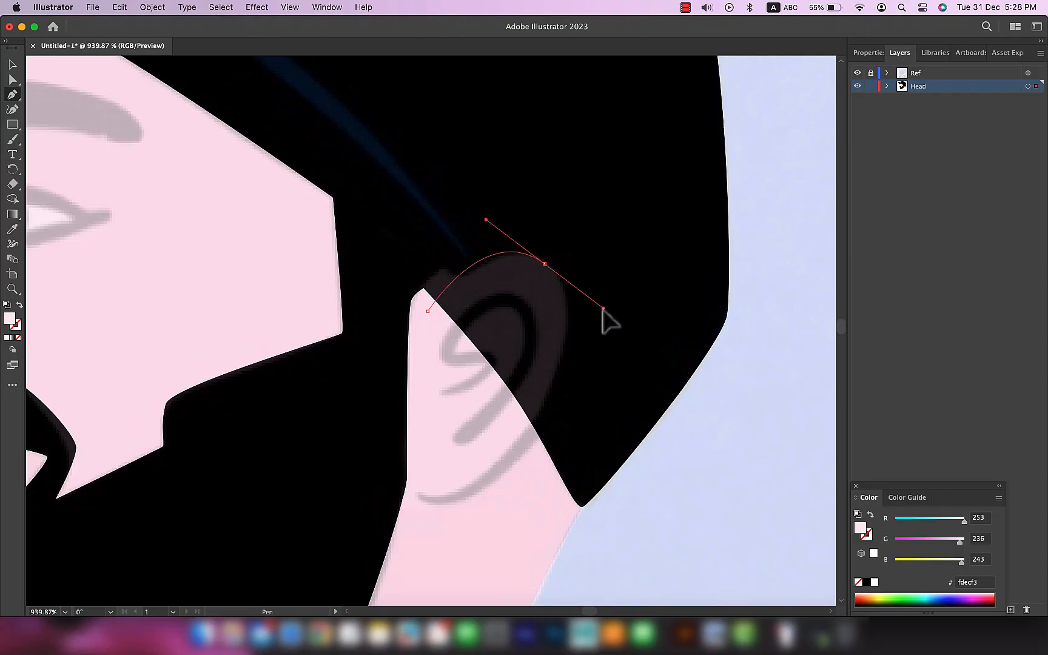
{"action": "key", "text": "super+z"}
{"action": "left_click_drag", "start_coordinate": [551, 267], "coordinate": [606, 324]}
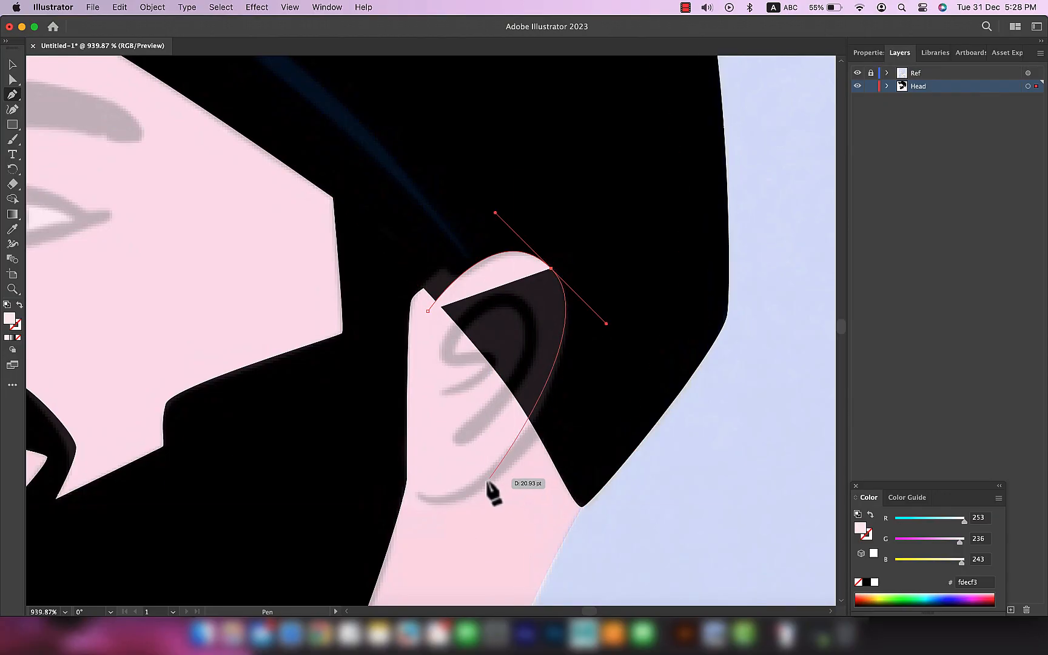
{"action": "left_click_drag", "start_coordinate": [464, 489], "coordinate": [413, 503]}
{"action": "key", "text": "a"}
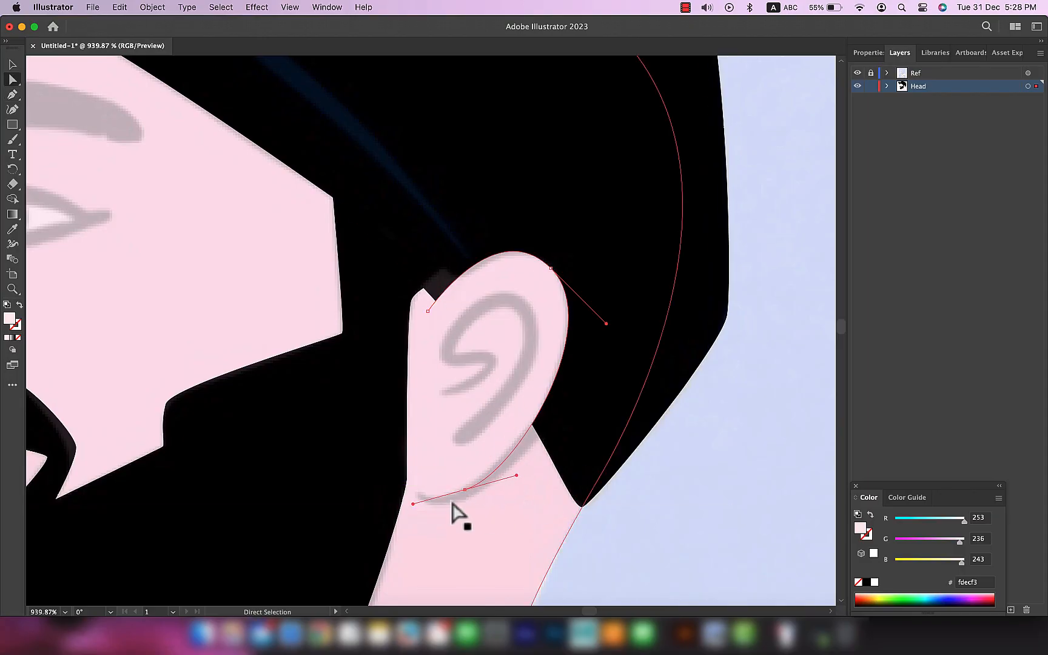
{"action": "key", "text": "p"}
{"action": "left_click_drag", "start_coordinate": [427, 311], "coordinate": [465, 178]}
{"action": "key", "text": "v"}
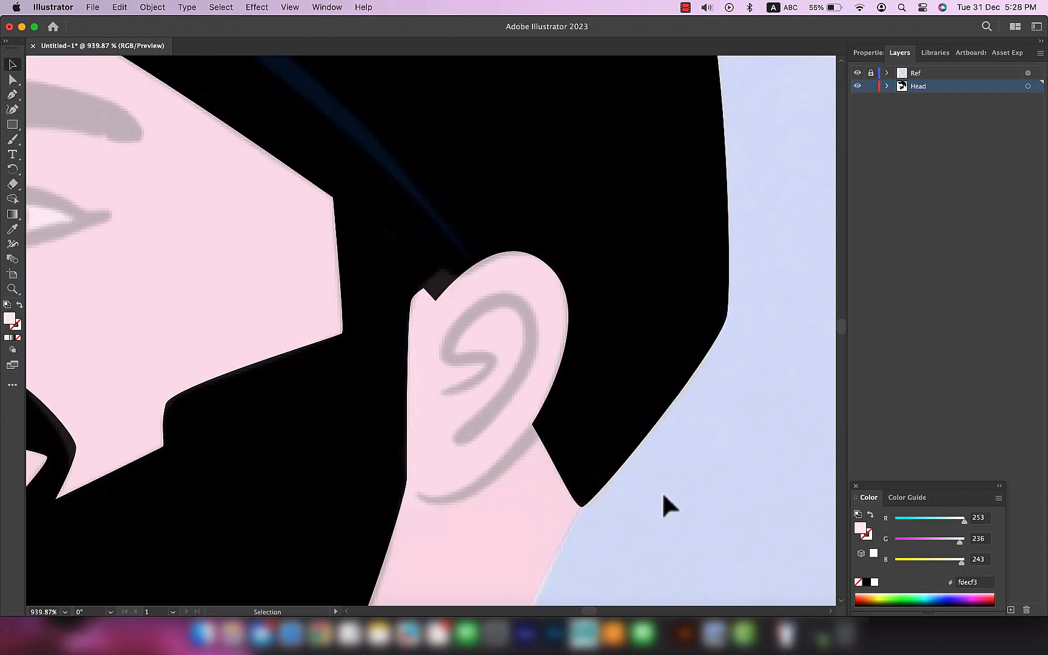
{"action": "left_click", "coordinate": [695, 526]}
Step: Try moving the ear shape off the head with the Ref layer visible and hidden, undoing each move
{"action": "scroll", "coordinate": [695, 528], "scroll_direction": "down", "scroll_amount": 5}
{"action": "scroll", "coordinate": [695, 528], "scroll_direction": "up", "scroll_amount": 4}
{"action": "left_click_drag", "start_coordinate": [557, 379], "coordinate": [734, 410]}
{"action": "key", "text": "super+z"}
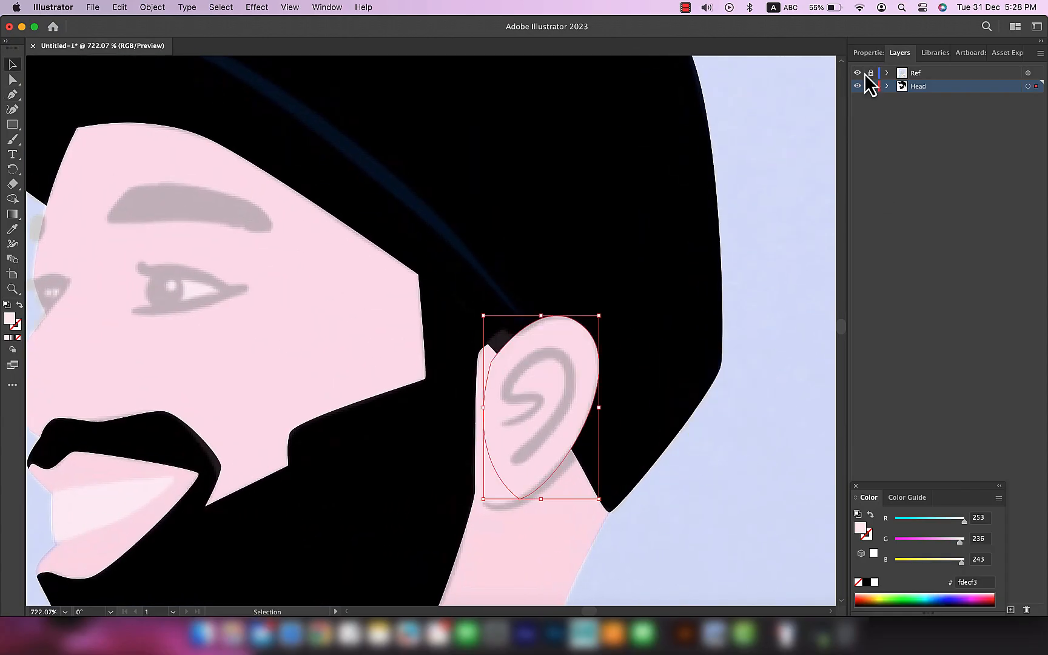
{"action": "left_click", "coordinate": [857, 72]}
{"action": "left_click_drag", "start_coordinate": [556, 382], "coordinate": [752, 431]}
{"action": "key", "text": "super+z"}
Step: Adjust the ear's anchor points and curve so the shape fits the reference and meets the beard edge
{"action": "scroll", "coordinate": [752, 494], "scroll_direction": "down", "scroll_amount": 5}
{"action": "scroll", "coordinate": [751, 493], "scroll_direction": "up", "scroll_amount": 4}
{"action": "key", "text": "a"}
{"action": "left_click_drag", "start_coordinate": [520, 377], "coordinate": [509, 369]}
{"action": "left_click_drag", "start_coordinate": [484, 461], "coordinate": [508, 445]}
{"action": "left_click_drag", "start_coordinate": [567, 310], "coordinate": [565, 292]}
{"action": "mouse_move", "coordinate": [641, 390]}
{"action": "left_mouse_down"}
{"action": "mouse_move", "coordinate": [650, 410]}
{"action": "mouse_move", "coordinate": [639, 405]}
{"action": "left_mouse_up"}
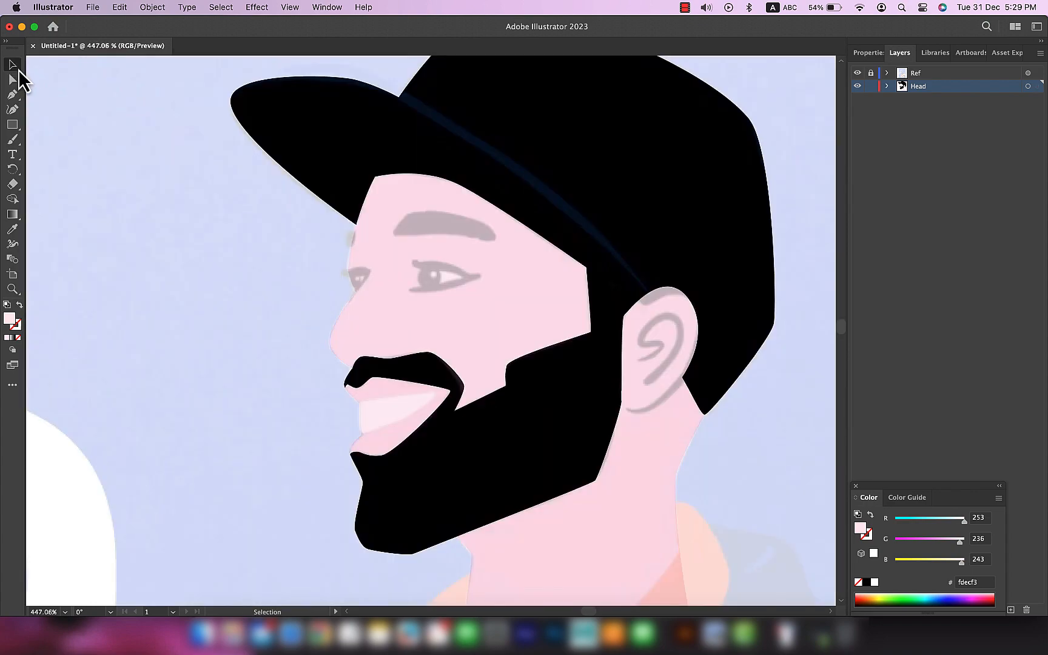
Step: Select the beard, try moving the anchor point at its cheek corner with the Direct Selection tool, and undo it
{"action": "left_click", "coordinate": [427, 385]}
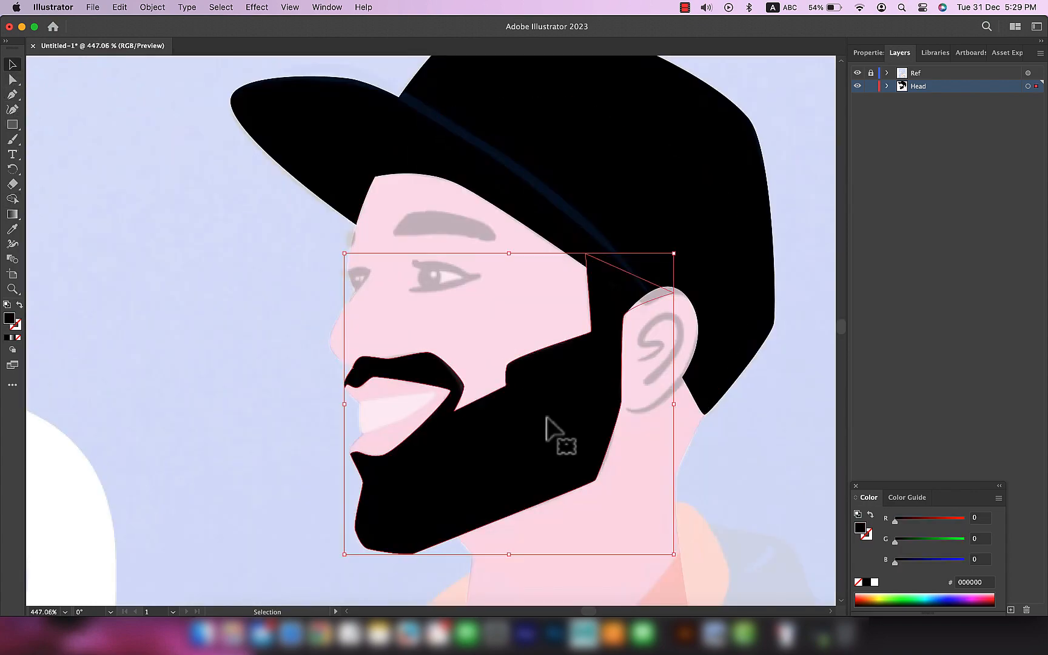
{"action": "scroll", "coordinate": [554, 435], "scroll_direction": "up", "scroll_amount": 4}
{"action": "left_click", "coordinate": [12, 79]}
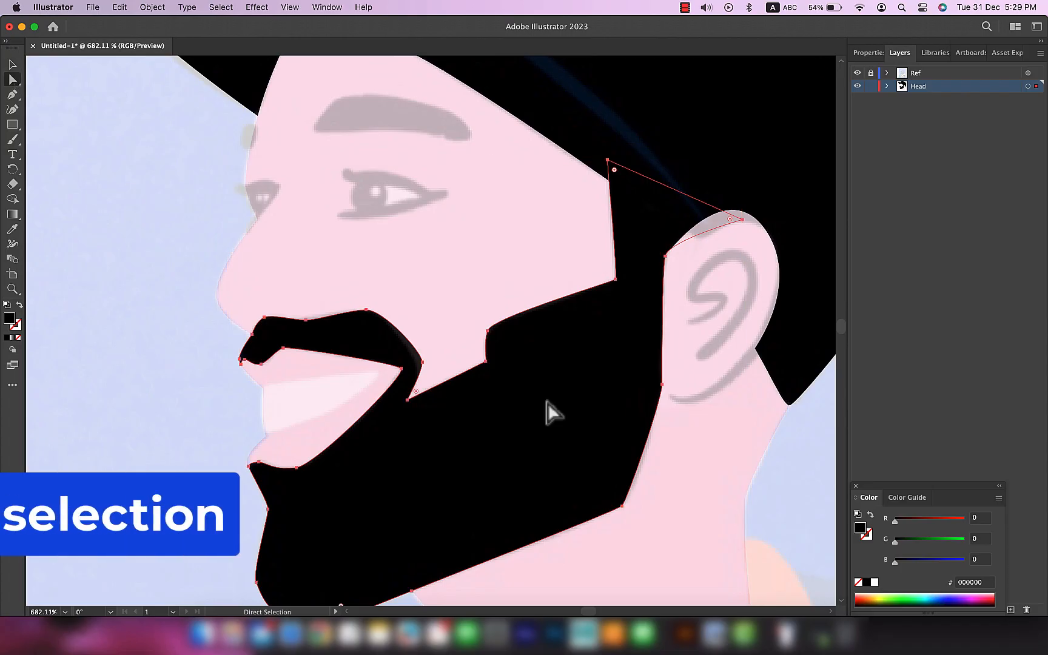
{"action": "key", "text": "super+z"}
{"action": "left_click_drag", "start_coordinate": [487, 332], "coordinate": [504, 261]}
{"action": "key", "text": "super+z"}
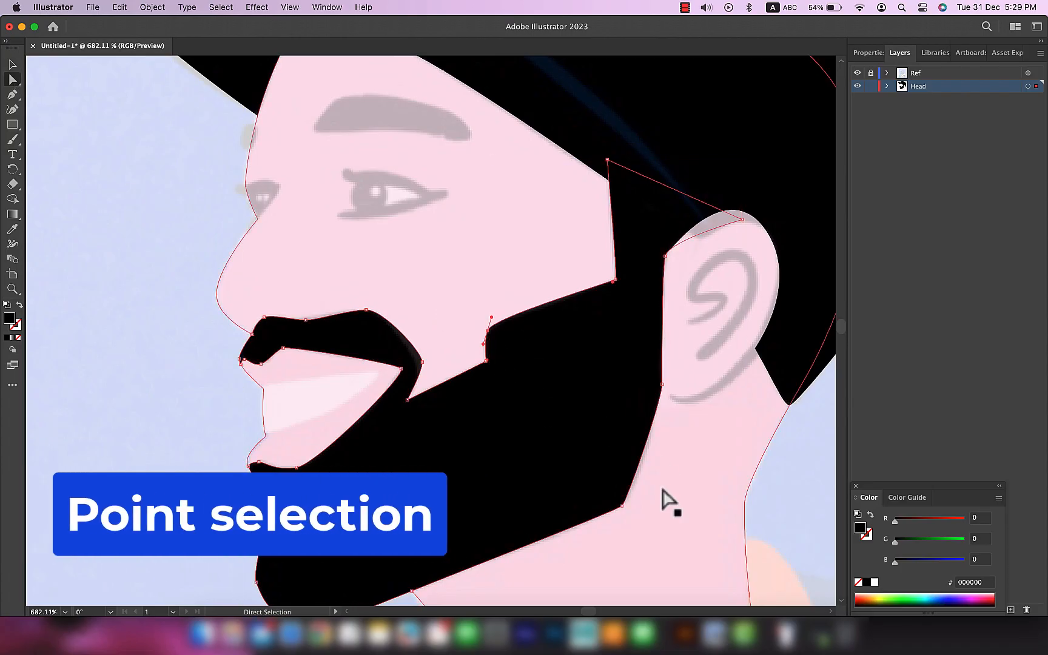
Step: Try moving anchor points along the beard's front and mouth edge with the Direct Selection tool, and undo the changes
{"action": "scroll", "coordinate": [600, 524], "scroll_direction": "down", "scroll_amount": 4}
{"action": "left_click_drag", "start_coordinate": [285, 326], "coordinate": [281, 297]}
{"action": "key", "text": "super+z"}
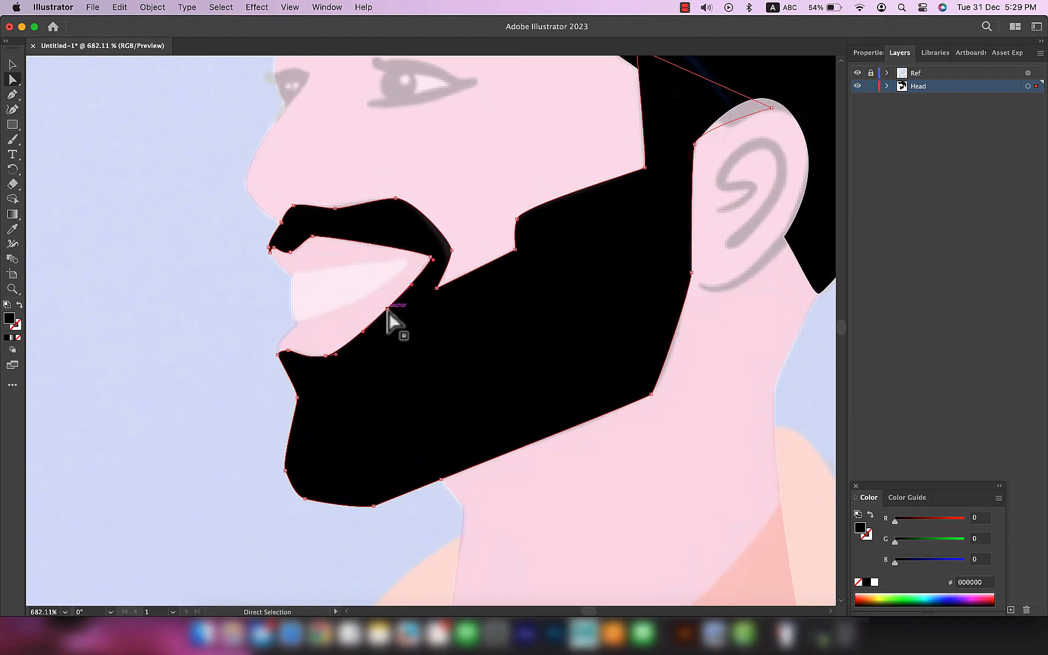
{"action": "left_click_drag", "start_coordinate": [388, 310], "coordinate": [433, 349]}
{"action": "key", "text": "super+z"}
{"action": "key", "text": "super+z"}
Step: Try removing the beard's anchor point at the inner cheek notch with the Pen tool, then restore the shape and deselect
{"action": "left_click", "coordinate": [13, 95]}
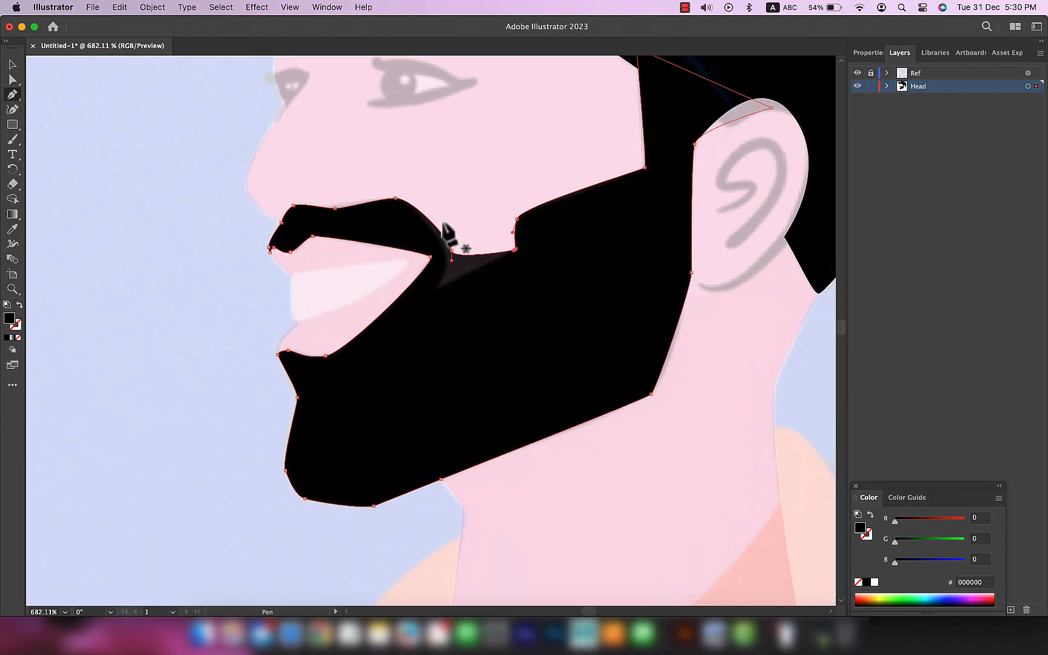
{"action": "left_click", "coordinate": [13, 64]}
{"action": "left_click", "coordinate": [194, 302]}
{"action": "scroll", "coordinate": [194, 302], "scroll_direction": "down", "scroll_amount": 5}
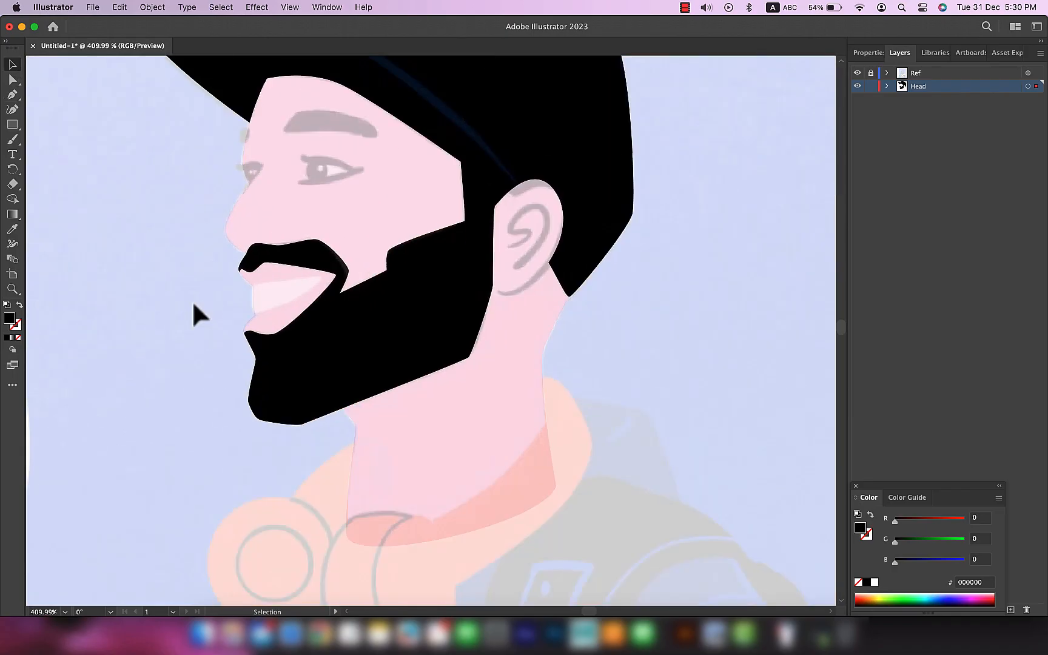
{"action": "left_click_drag", "start_coordinate": [360, 208], "coordinate": [437, 274]}
{"action": "left_click_drag", "start_coordinate": [665, 396], "coordinate": [624, 387]}
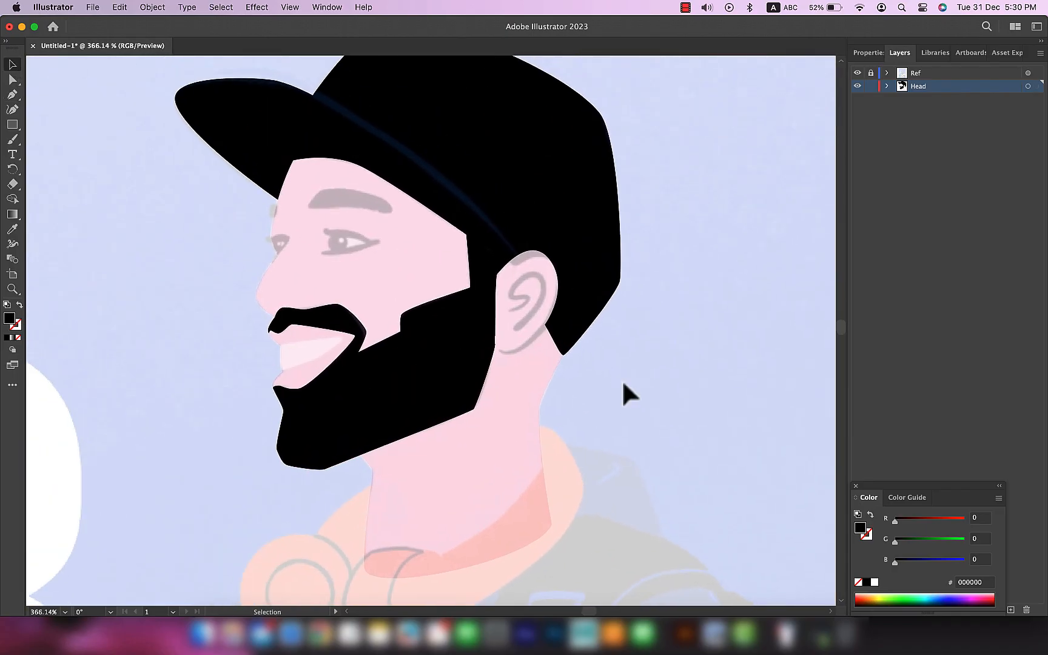
Step: Select the cap to take over its black fill and trace the near eyebrow as a closed shape with the Pen tool
{"action": "left_click", "coordinate": [506, 343]}
{"action": "scroll", "coordinate": [343, 189], "scroll_direction": "up", "scroll_amount": 6}
{"action": "left_click_drag", "start_coordinate": [450, 126], "coordinate": [477, 327]}
{"action": "left_click", "coordinate": [469, 90]}
{"action": "key", "text": "p"}
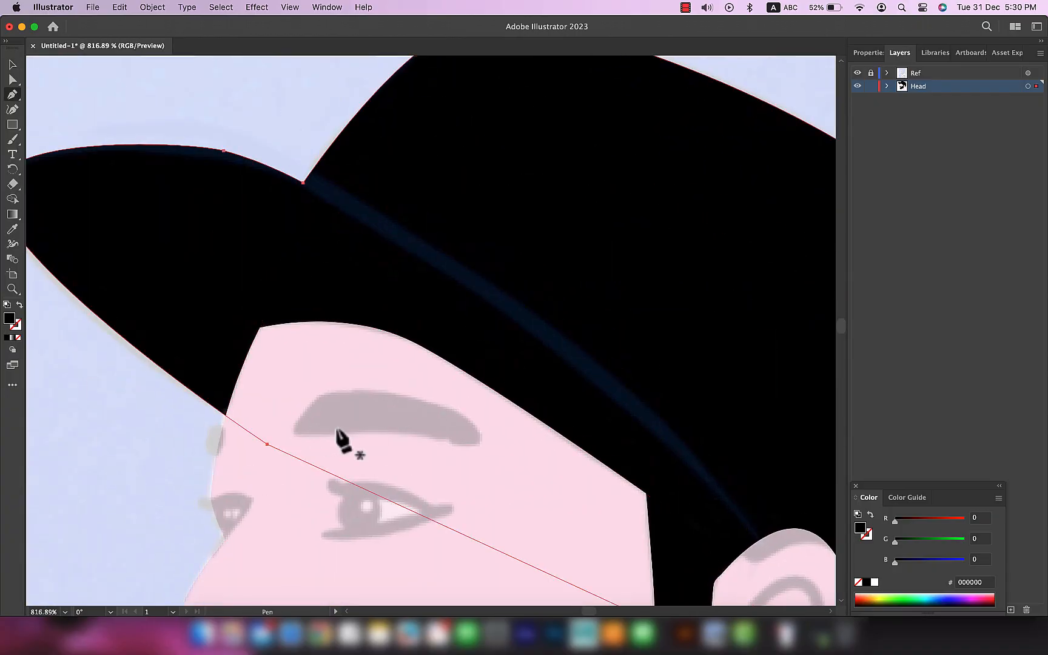
{"action": "scroll", "coordinate": [312, 428], "scroll_direction": "up", "scroll_amount": 4}
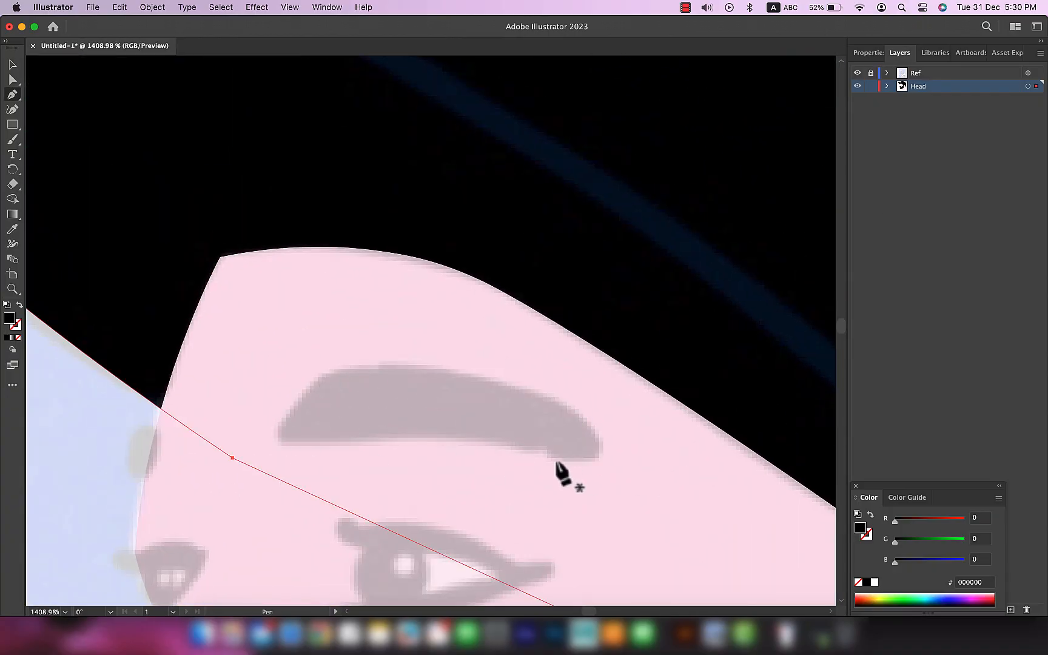
{"action": "left_click_drag", "start_coordinate": [477, 378], "coordinate": [289, 411]}
{"action": "left_click_drag", "start_coordinate": [279, 436], "coordinate": [285, 444]}
{"action": "left_click_drag", "start_coordinate": [469, 435], "coordinate": [531, 442]}
{"action": "left_click_drag", "start_coordinate": [597, 455], "coordinate": [615, 449]}
{"action": "left_click_drag", "start_coordinate": [337, 370], "coordinate": [423, 363]}
{"action": "left_click", "coordinate": [468, 487]}
Step: Refine the near eyebrow's anchor points and curves to follow the reference, and deselect it
{"action": "scroll", "coordinate": [485, 477], "scroll_direction": "up", "scroll_amount": 1}
{"action": "left_click", "coordinate": [466, 427]}
{"action": "left_click_drag", "start_coordinate": [393, 419], "coordinate": [379, 414]}
{"action": "left_click_drag", "start_coordinate": [249, 439], "coordinate": [293, 451]}
{"action": "scroll", "coordinate": [245, 433], "scroll_direction": "up", "scroll_amount": 5}
{"action": "scroll", "coordinate": [323, 339], "scroll_direction": "down", "scroll_amount": 8}
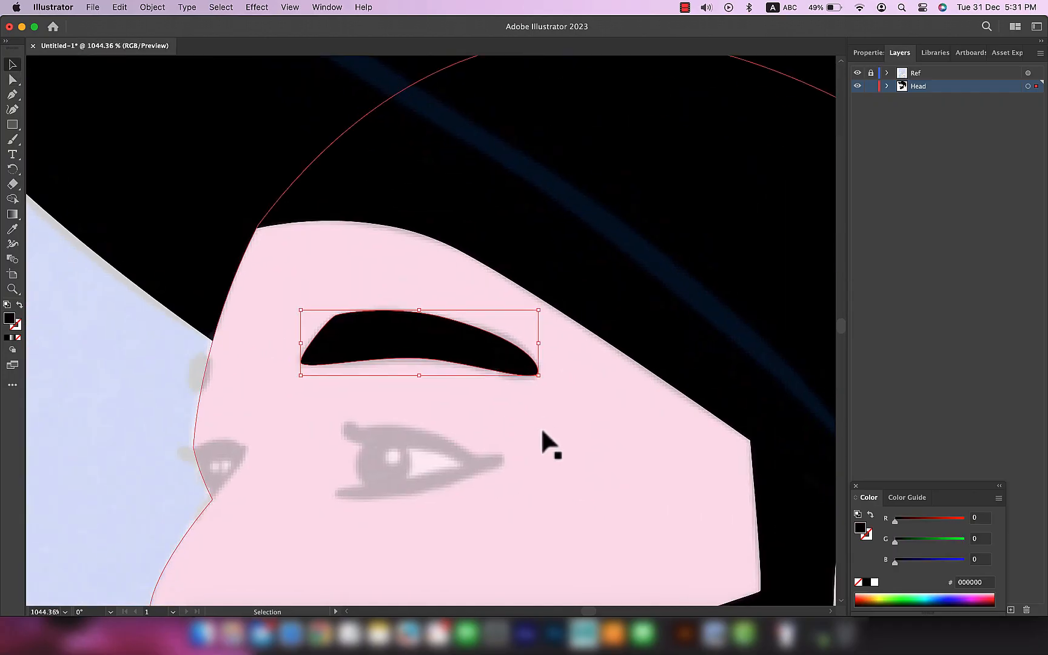
{"action": "left_click", "coordinate": [505, 418]}
{"action": "scroll", "coordinate": [506, 419], "scroll_direction": "down", "scroll_amount": 5}
{"action": "key", "text": "v"}
{"action": "key", "text": "super+shift+a"}
Step: Trace the small far eyebrow at the forehead's front edge with the Pen tool and fill it black
{"action": "scroll", "coordinate": [320, 291], "scroll_direction": "up", "scroll_amount": 6}
{"action": "key", "text": "p"}
{"action": "left_click_drag", "start_coordinate": [331, 337], "coordinate": [322, 347]}
{"action": "key", "text": "i"}
{"action": "left_click", "coordinate": [566, 343]}
{"action": "key", "text": "v"}
{"action": "key", "text": "i"}
{"action": "left_click", "coordinate": [370, 379]}
{"action": "key", "text": "super+z"}
{"action": "key", "text": "v"}
{"action": "scroll", "coordinate": [437, 340], "scroll_direction": "down", "scroll_amount": 8}
Step: Trace the teeth with the Pen tool as a closed fdecf3 shape that overhangs the front of the face
{"action": "left_click_drag", "start_coordinate": [451, 410], "coordinate": [330, 339]}
{"action": "scroll", "coordinate": [318, 425], "scroll_direction": "up", "scroll_amount": 5}
{"action": "scroll", "coordinate": [316, 423], "scroll_direction": "up", "scroll_amount": 5}
{"action": "key", "text": "p"}
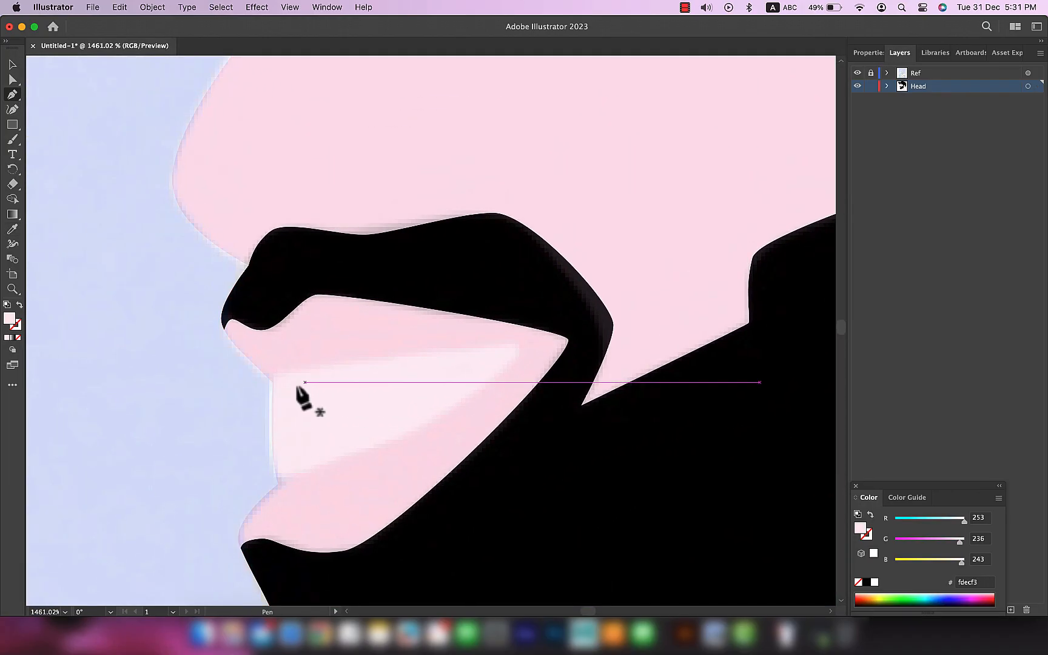
{"action": "left_click", "coordinate": [272, 375]}
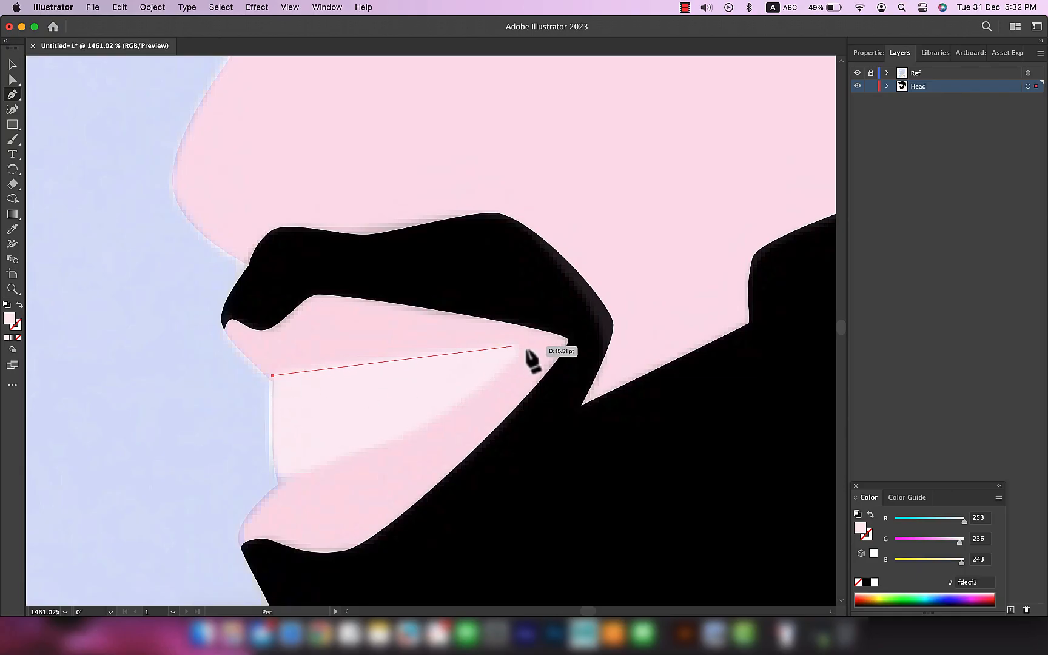
{"action": "left_click_drag", "start_coordinate": [546, 351], "coordinate": [565, 348]}
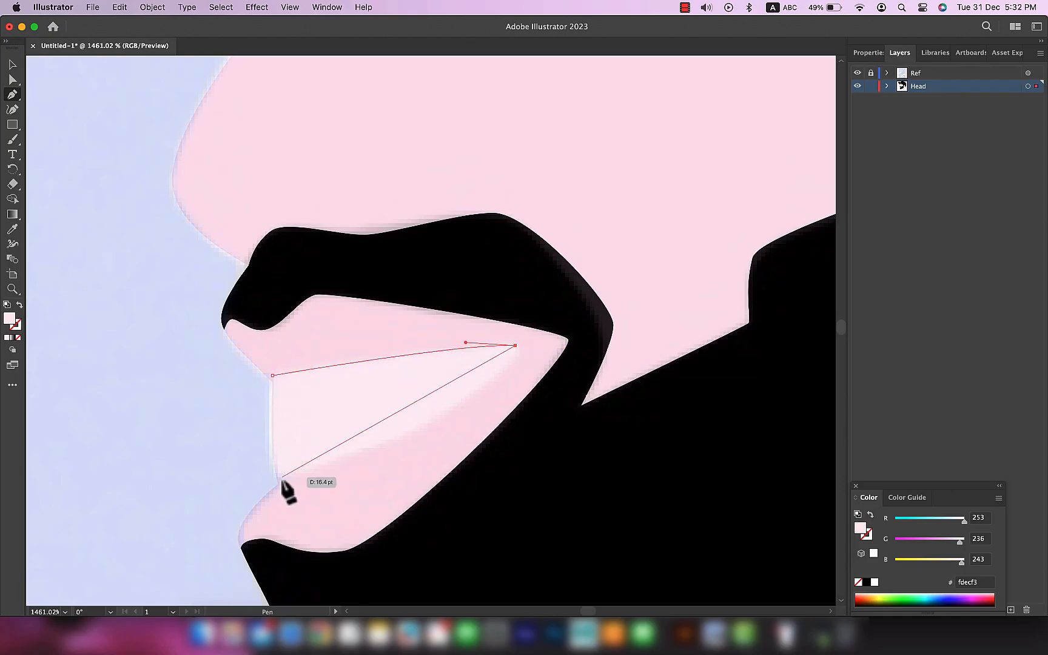
{"action": "left_click_drag", "start_coordinate": [378, 445], "coordinate": [241, 473]}
{"action": "key", "text": "super+z"}
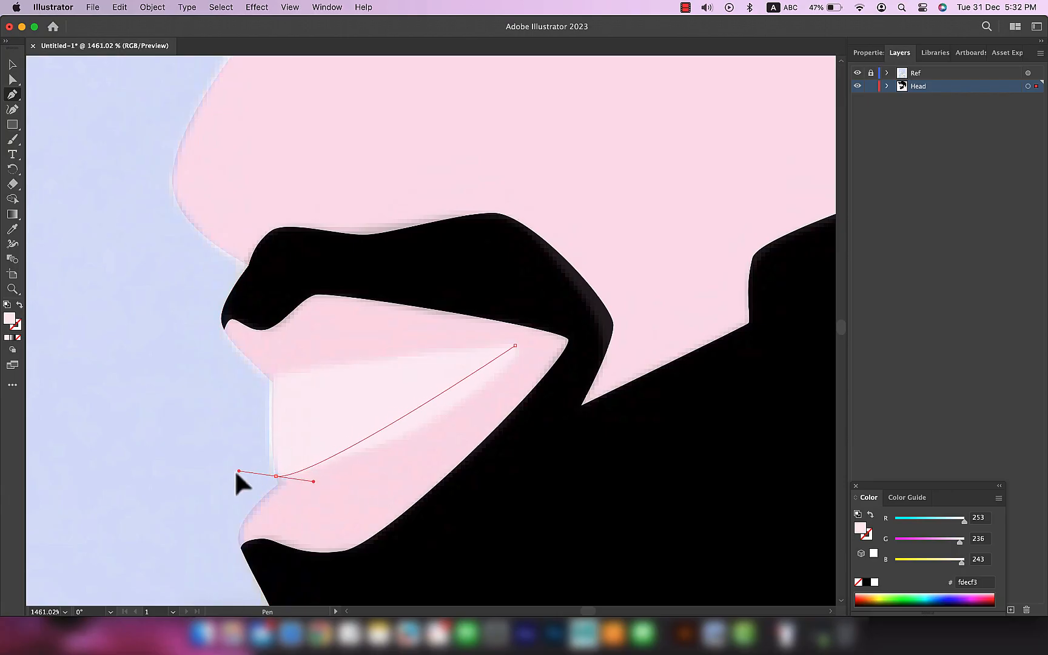
{"action": "left_click_drag", "start_coordinate": [151, 485], "coordinate": [106, 503]}
{"action": "left_click", "coordinate": [272, 375]}
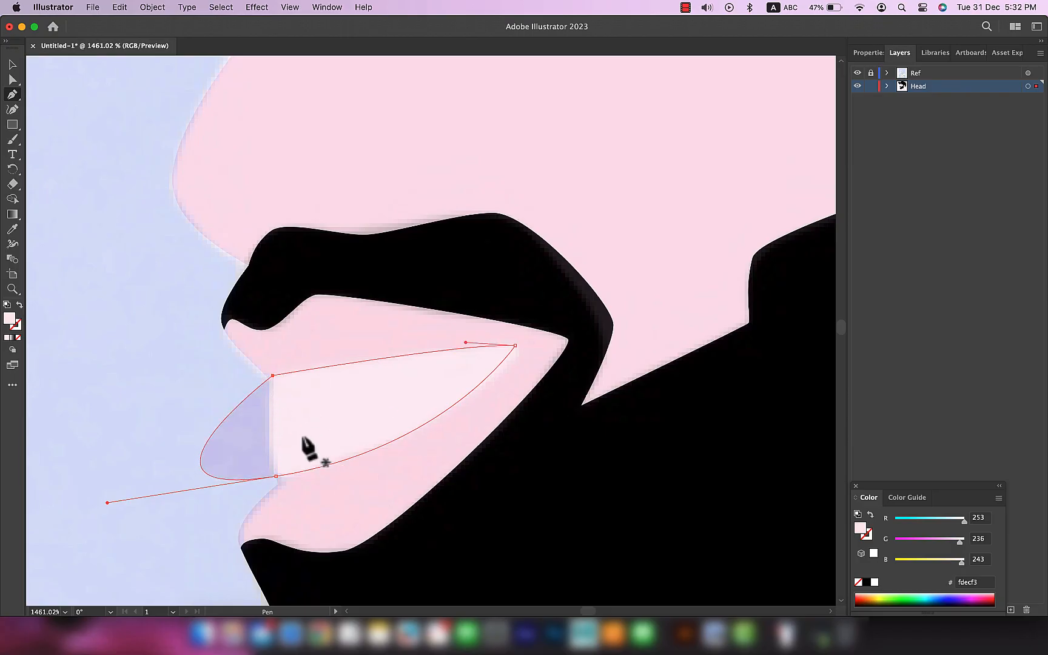
Step: Convert the teeth's pointed inner corner to a smooth point with the Anchor Point tool and fine-tune its position
{"action": "scroll", "coordinate": [525, 364], "scroll_direction": "up", "scroll_amount": 5}
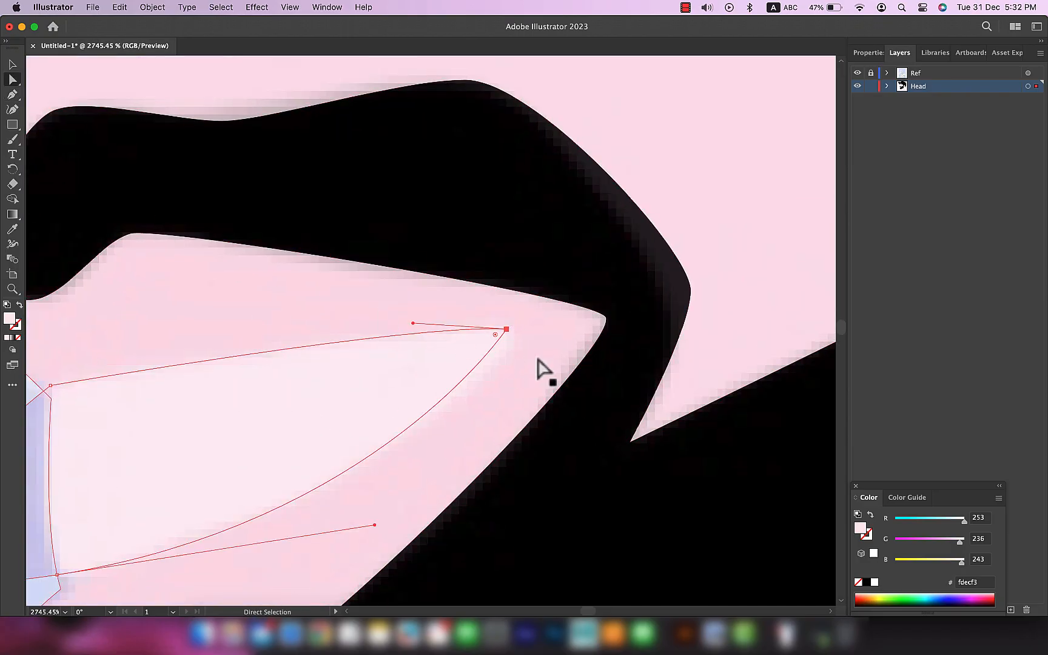
{"action": "left_click", "coordinate": [13, 83]}
{"action": "left_click_drag", "start_coordinate": [17, 97], "coordinate": [71, 102]}
{"action": "left_click_drag", "start_coordinate": [507, 332], "coordinate": [565, 325]}
{"action": "key", "text": "a"}
{"action": "left_click", "coordinate": [506, 330]}
{"action": "key", "text": "Up"}
{"action": "key", "text": "Down"}
{"action": "scroll", "coordinate": [519, 328], "scroll_direction": "up", "scroll_amount": 3}
{"action": "left_click_drag", "start_coordinate": [496, 331], "coordinate": [483, 331]}
{"action": "scroll", "coordinate": [483, 333], "scroll_direction": "down", "scroll_amount": 5}
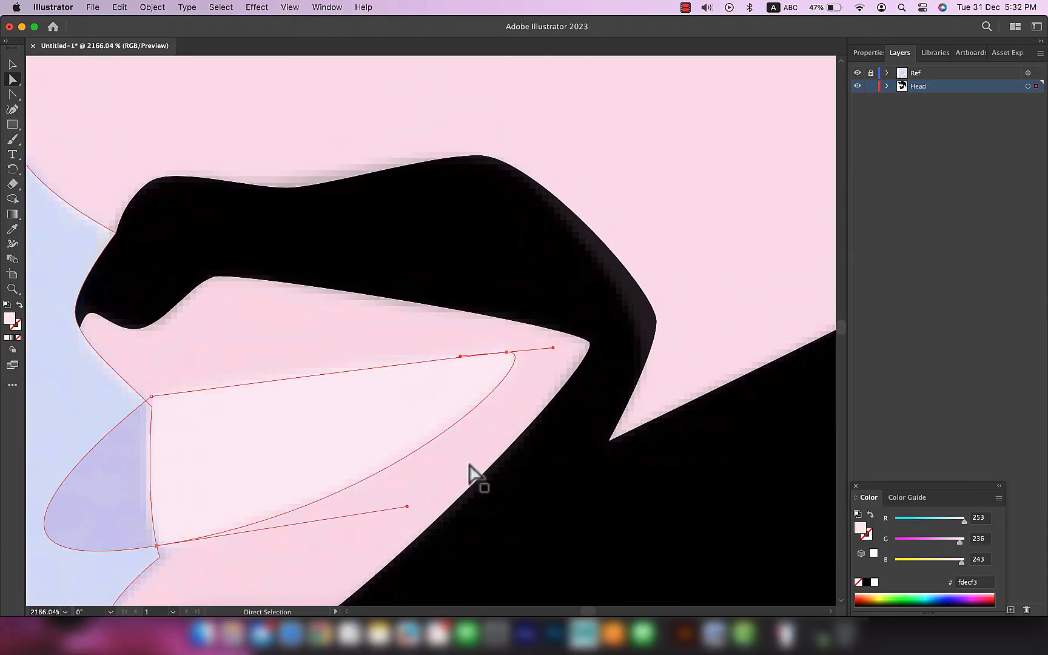
Step: Select the teeth and face shapes together and delete the teeth part extending beyond the face's front contour
{"action": "scroll", "coordinate": [469, 464], "scroll_direction": "down", "scroll_amount": 2}
{"action": "scroll", "coordinate": [469, 464], "scroll_direction": "left", "scroll_amount": 2}
{"action": "mouse_move", "coordinate": [462, 432]}
{"action": "left_mouse_down"}
{"action": "mouse_move", "coordinate": [447, 427]}
{"action": "mouse_move", "coordinate": [458, 433]}
{"action": "left_mouse_up"}
{"action": "key", "text": "v"}
{"action": "left_click", "coordinate": [152, 267], "text": "shift"}
{"action": "key", "text": "a"}
{"action": "left_click", "coordinate": [208, 332]}
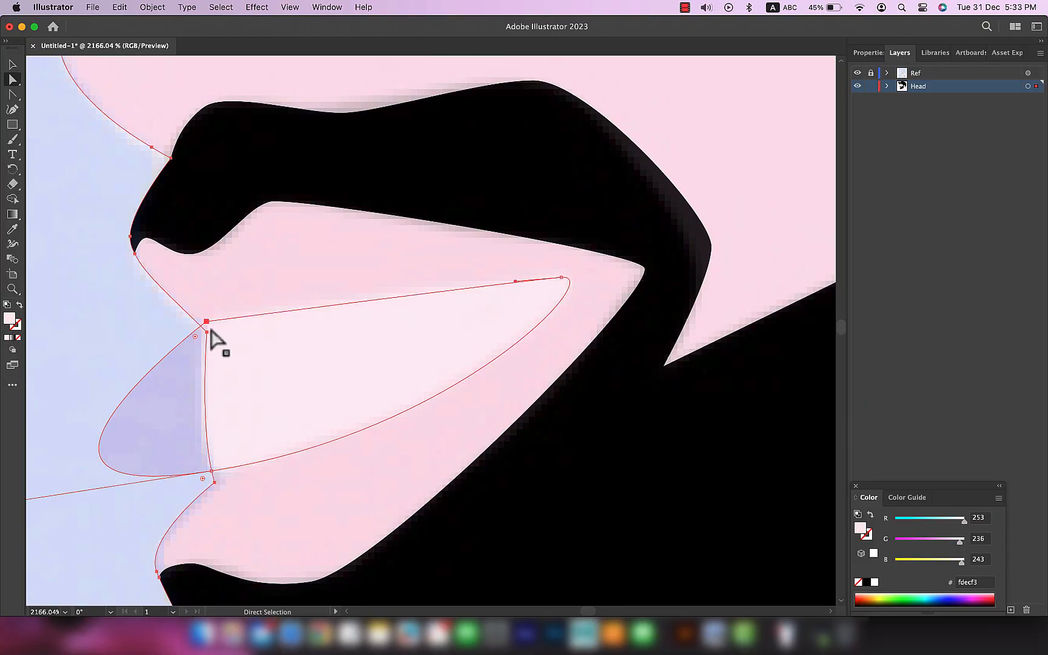
{"action": "left_click", "coordinate": [194, 392], "text": "alt"}
Step: Clean up the teeth's front corners by deleting the surplus anchor points and straightening the edge
{"action": "key", "text": "a"}
{"action": "scroll", "coordinate": [201, 342], "scroll_direction": "up", "scroll_amount": 5}
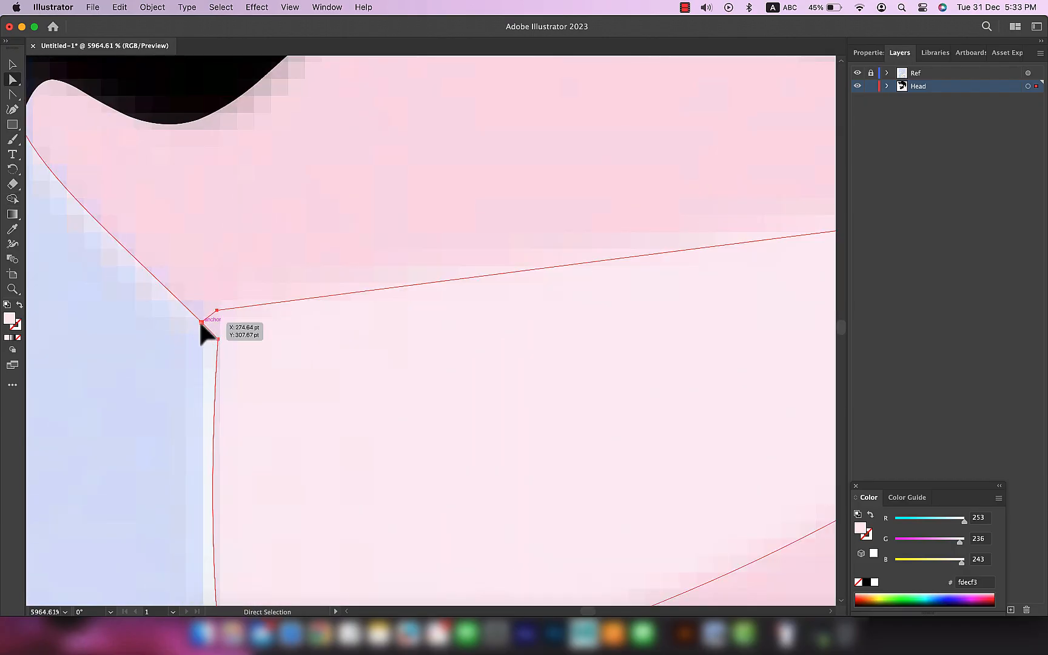
{"action": "left_click_drag", "start_coordinate": [214, 334], "coordinate": [220, 340]}
{"action": "key", "text": "shift+c"}
{"action": "left_click", "coordinate": [218, 339]}
{"action": "left_click_drag", "start_coordinate": [223, 344], "coordinate": [212, 333]}
{"action": "scroll", "coordinate": [234, 351], "scroll_direction": "up", "scroll_amount": 3}
{"action": "key", "text": "p"}
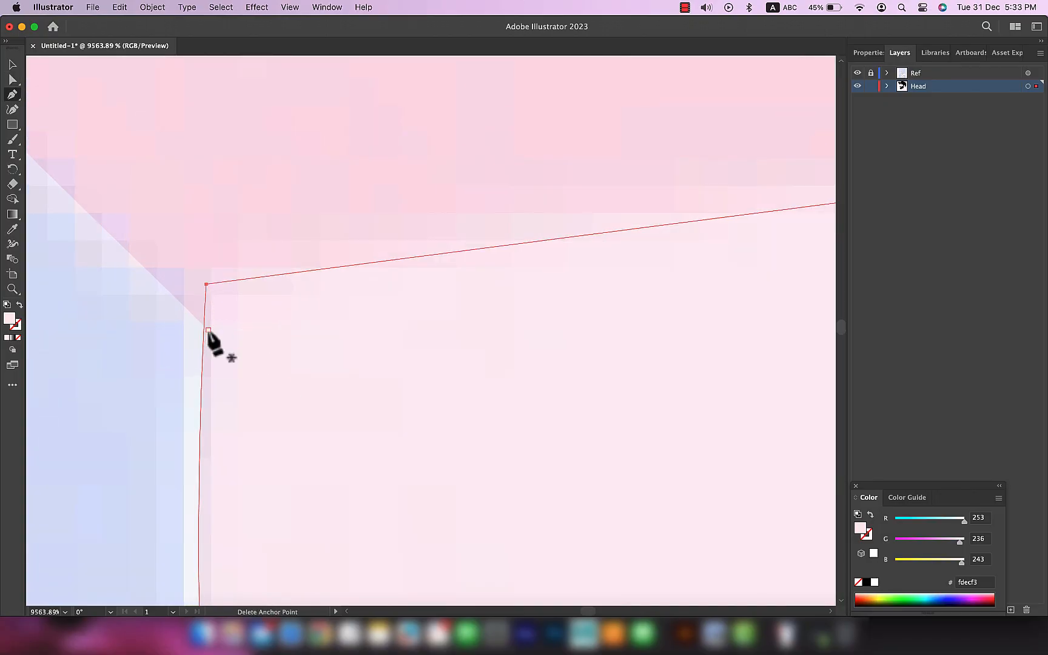
{"action": "scroll", "coordinate": [176, 393], "scroll_direction": "down", "scroll_amount": 6}
{"action": "left_click_drag", "start_coordinate": [181, 520], "coordinate": [220, 390]}
Step: Set the teeth shape's fill colour to ffffff
{"action": "scroll", "coordinate": [278, 434], "scroll_direction": "down", "scroll_amount": 5}
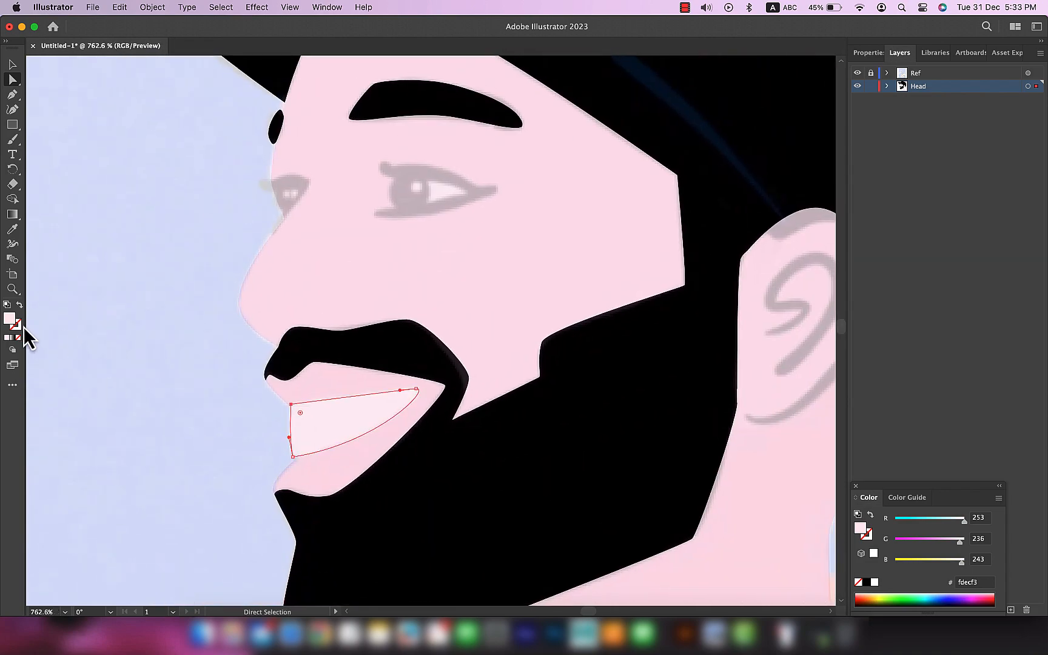
{"action": "double_click", "coordinate": [10, 318]}
{"action": "type", "text": "ffffff"}
{"action": "key", "text": "Return"}
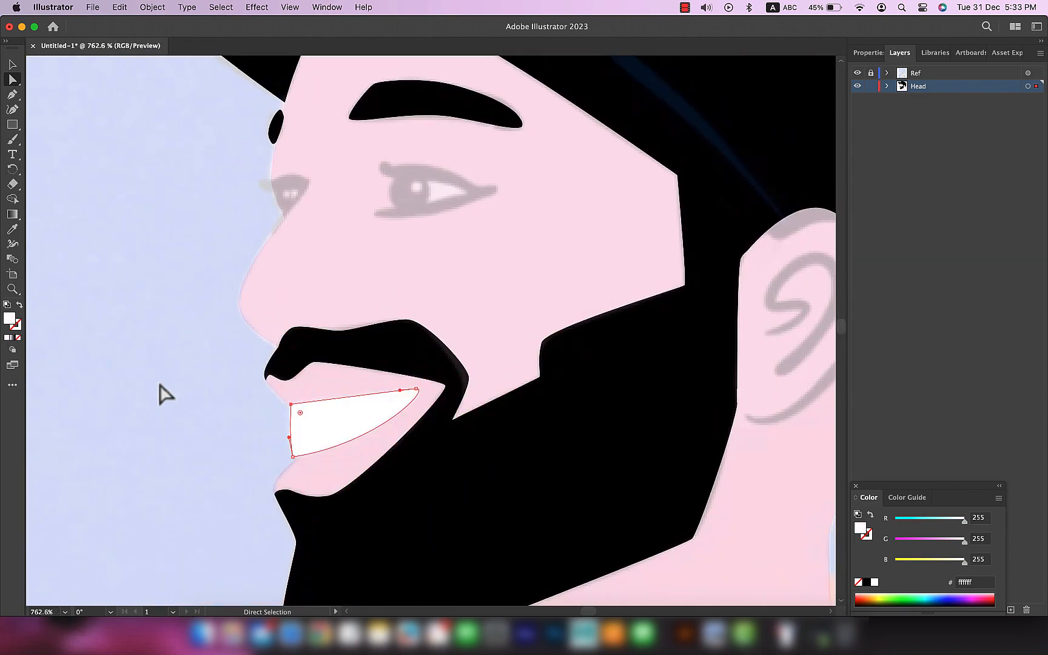
Step: Hide the Ref layer and examine the coloured head artwork on its own
{"action": "scroll", "coordinate": [790, 292], "scroll_direction": "down", "scroll_amount": 4}
{"action": "left_click", "coordinate": [857, 73]}
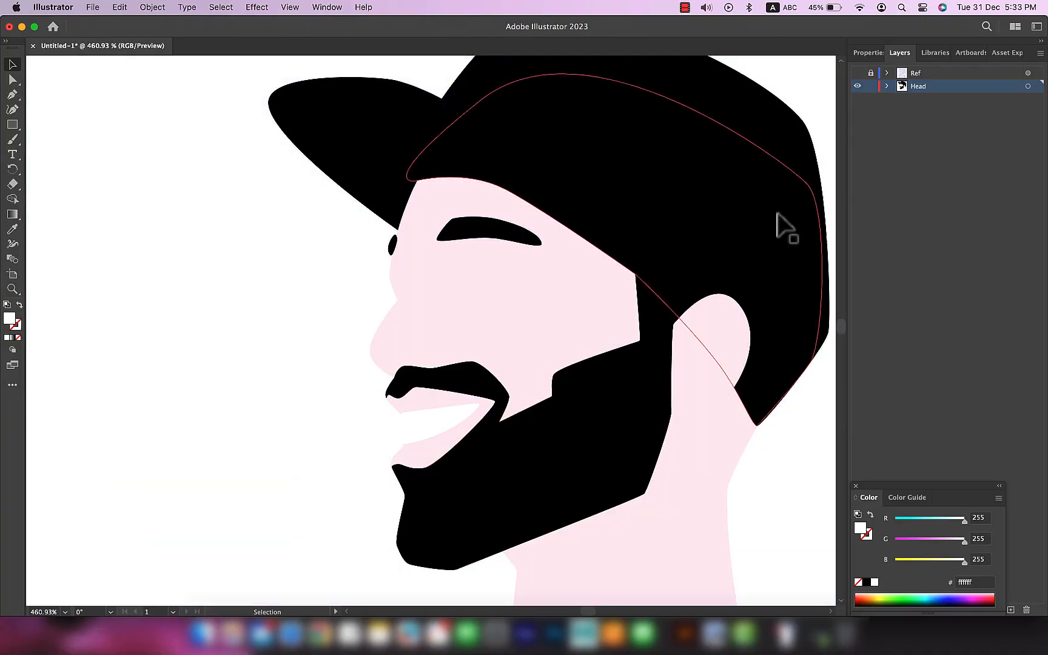
{"action": "scroll", "coordinate": [593, 499], "scroll_direction": "down", "scroll_amount": 2}
{"action": "scroll", "coordinate": [594, 503], "scroll_direction": "up", "scroll_amount": 3}
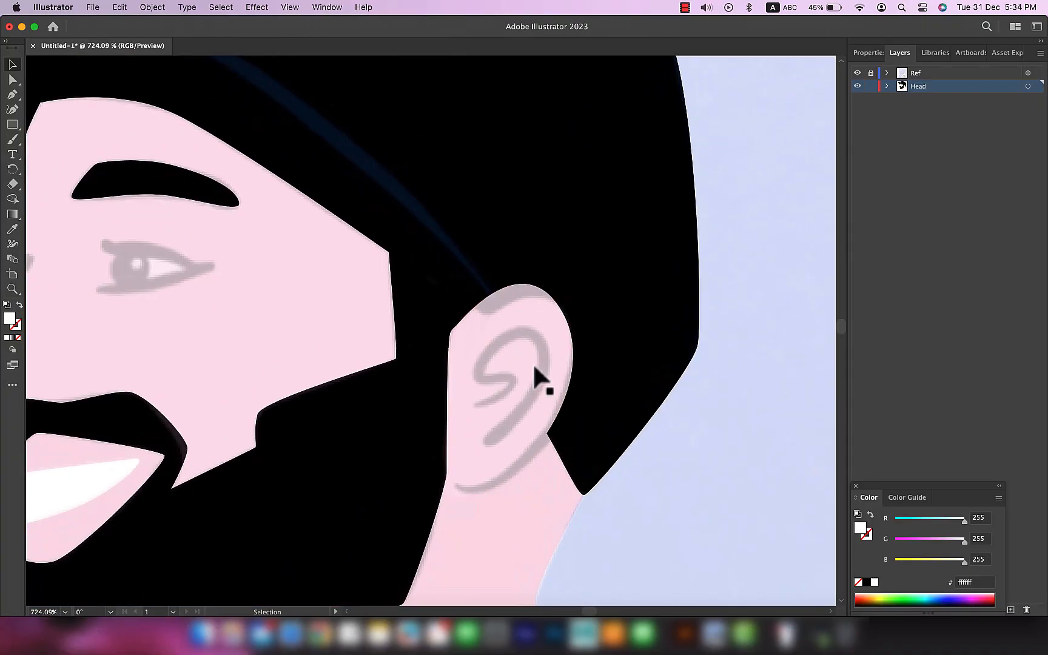
Step: Trace the ear's inner curl with the Pen tool as an open curved path with no fill and a black stroke
{"action": "scroll", "coordinate": [534, 363], "scroll_direction": "up", "scroll_amount": 2}
{"action": "key", "text": "super+shift+a"}
{"action": "key", "text": "p"}
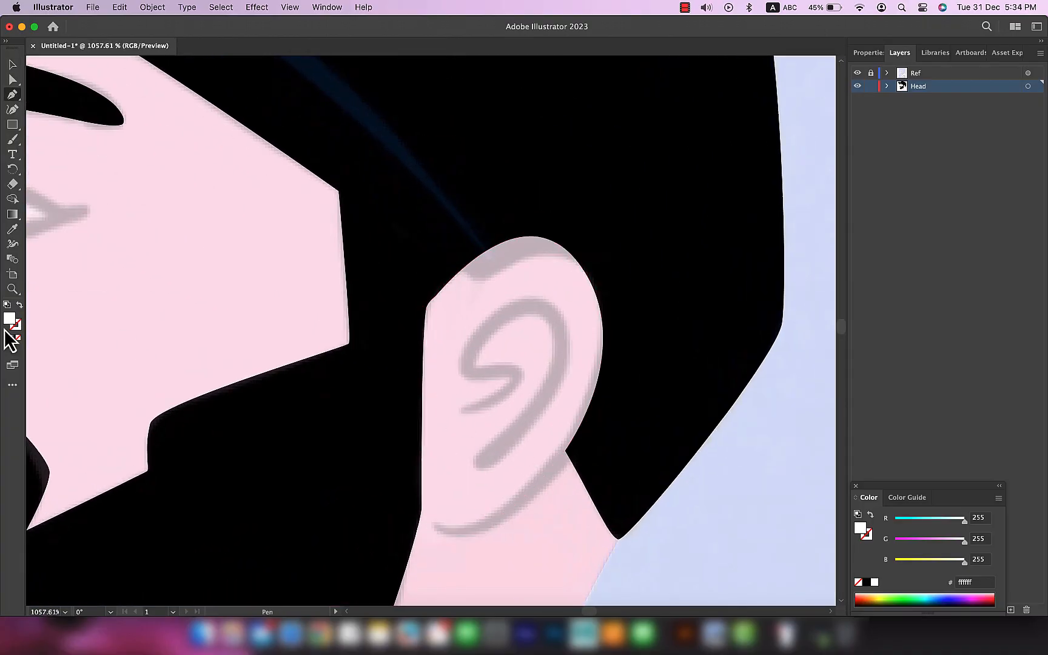
{"action": "left_click", "coordinate": [647, 250], "text": "super"}
{"action": "key", "text": "i"}
{"action": "key", "text": "super+shift+a"}
{"action": "key", "text": "p"}
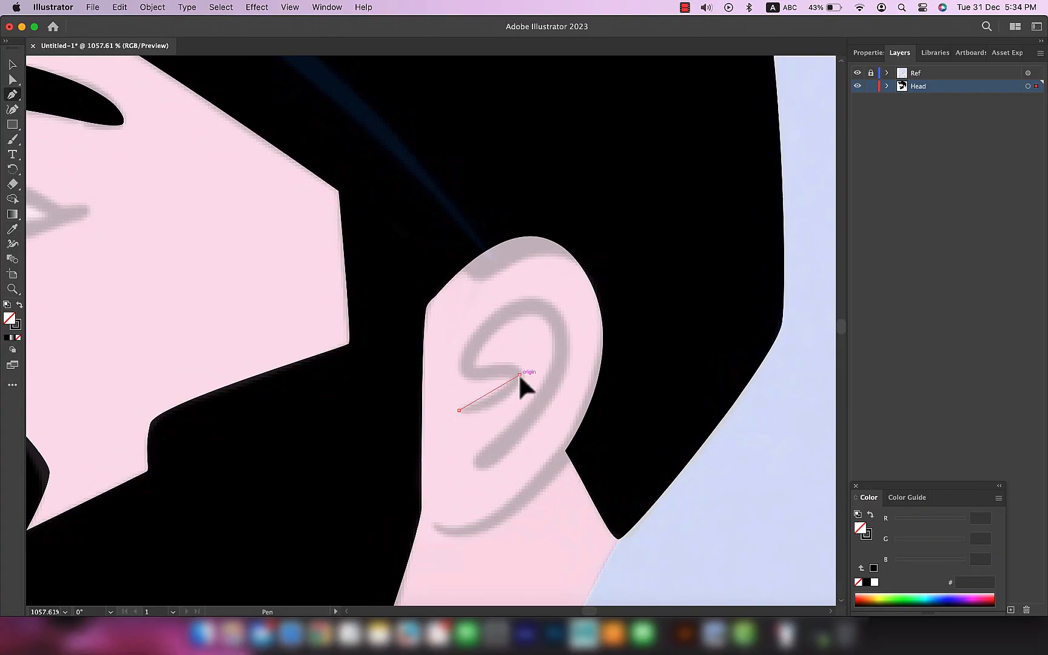
{"action": "left_click_drag", "start_coordinate": [450, 357], "coordinate": [458, 351]}
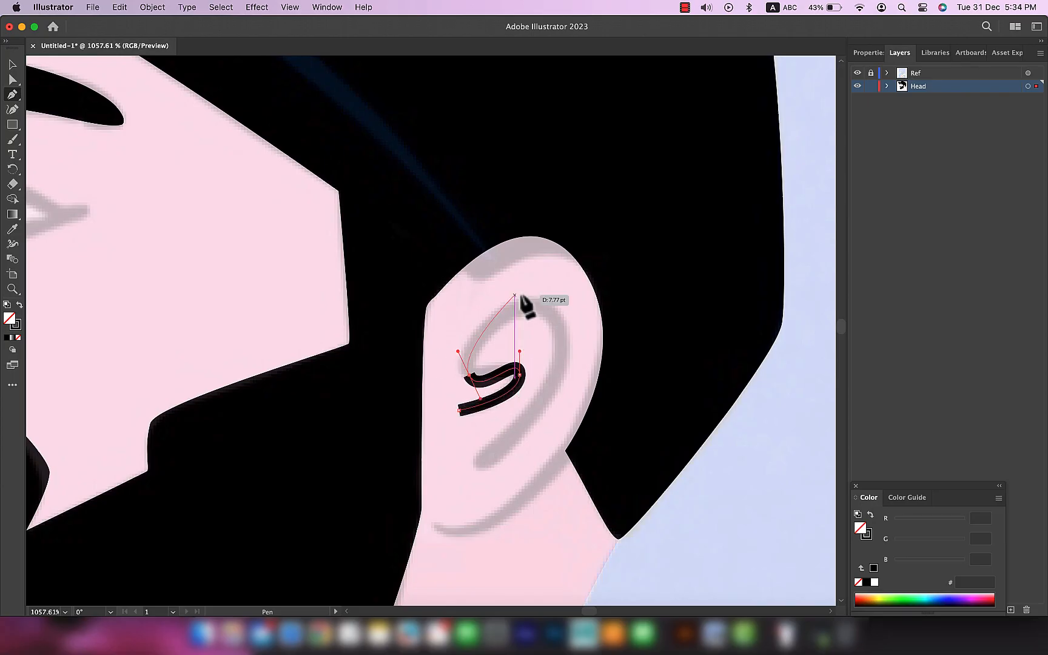
{"action": "left_click_drag", "start_coordinate": [555, 312], "coordinate": [555, 312]}
{"action": "left_click_drag", "start_coordinate": [540, 401], "coordinate": [496, 467]}
{"action": "left_click", "coordinate": [475, 462]}
Step: Smooth the upper arc and inner hook of the ear line by levelling the top anchor's handles and adjusting the neighbouring points
{"action": "key", "text": "a"}
{"action": "scroll", "coordinate": [570, 408], "scroll_direction": "up", "scroll_amount": 5}
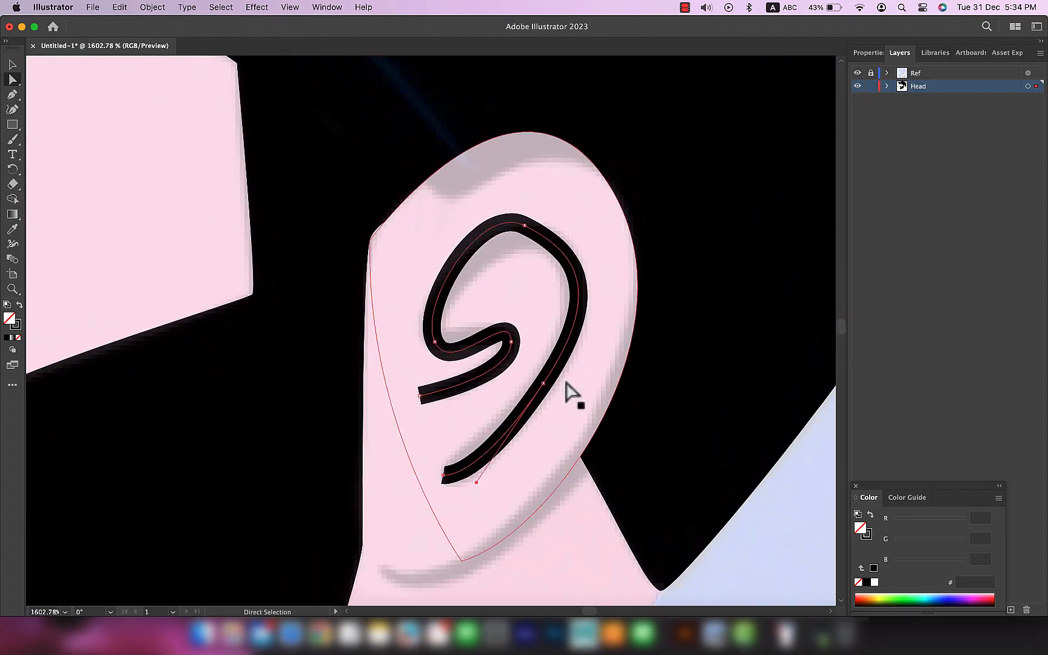
{"action": "left_click", "coordinate": [524, 226]}
{"action": "left_click_drag", "start_coordinate": [567, 248], "coordinate": [574, 225]}
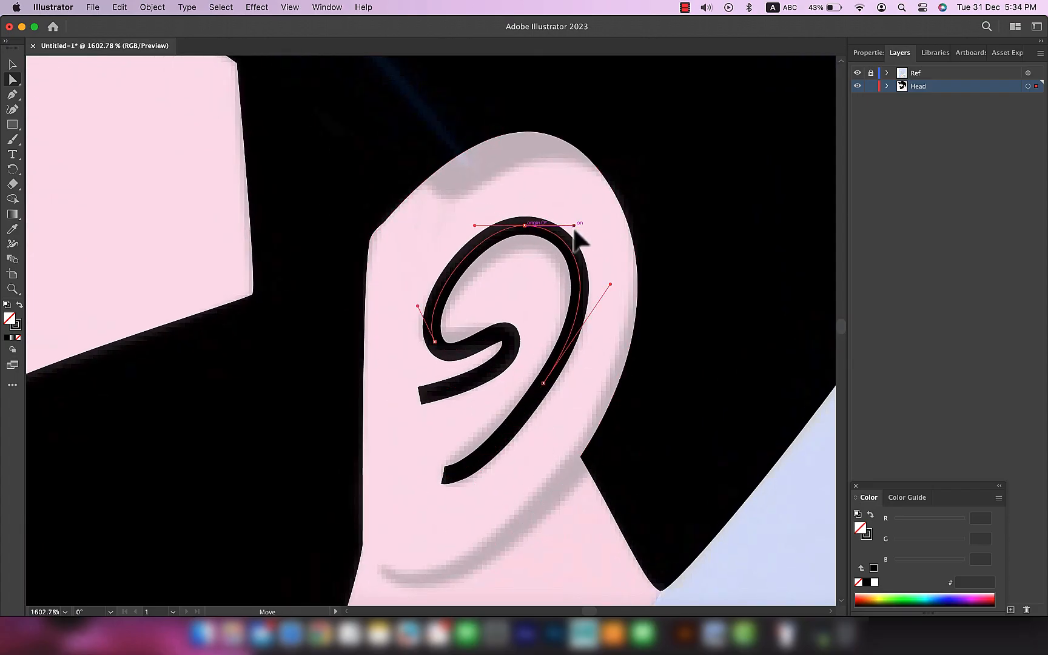
{"action": "left_click", "coordinate": [511, 341]}
{"action": "left_click_drag", "start_coordinate": [453, 379], "coordinate": [444, 364]}
{"action": "left_click_drag", "start_coordinate": [435, 341], "coordinate": [435, 333]}
Step: Refine the ear line's lower tail by adjusting its anchor points and handles along the reference curve
{"action": "left_click", "coordinate": [457, 387]}
{"action": "left_click", "coordinate": [443, 475]}
{"action": "scroll", "coordinate": [573, 361], "scroll_direction": "down", "scroll_amount": 5}
{"action": "scroll", "coordinate": [573, 363], "scroll_direction": "up", "scroll_amount": 3}
{"action": "left_click_drag", "start_coordinate": [551, 375], "coordinate": [551, 374]}
{"action": "mouse_move", "coordinate": [478, 444]}
{"action": "left_mouse_down"}
{"action": "mouse_move", "coordinate": [467, 425]}
{"action": "mouse_move", "coordinate": [509, 428]}
{"action": "mouse_move", "coordinate": [509, 437]}
{"action": "mouse_move", "coordinate": [466, 435]}
{"action": "left_mouse_up"}
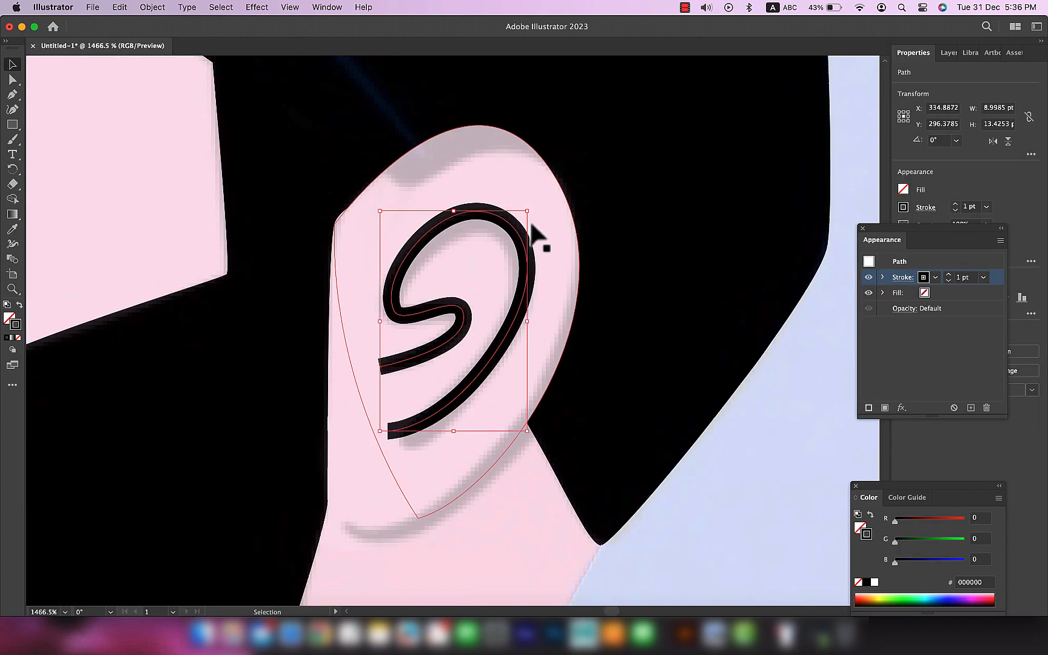
Step: Switch to the Width tool to vary the inner ear line's stroke thickness
{"action": "left_click", "coordinate": [12, 243]}
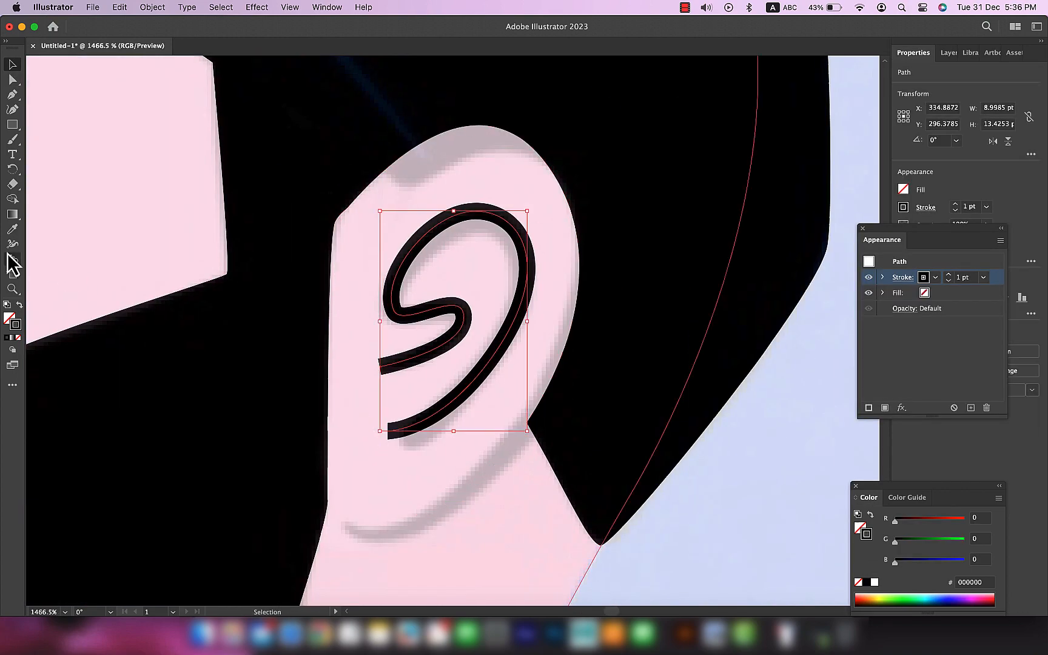
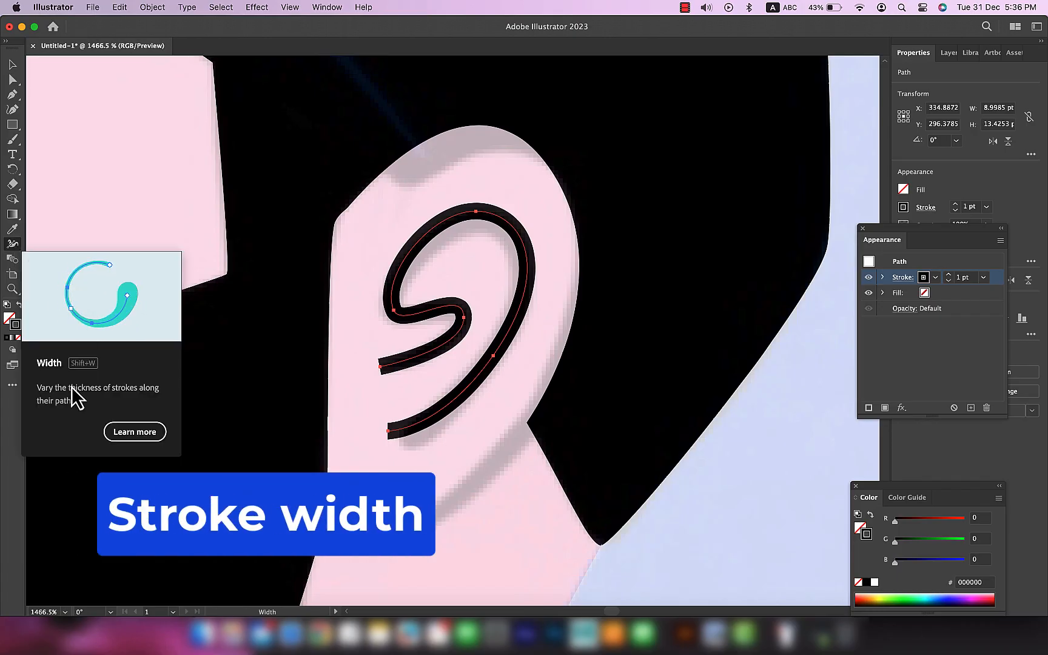
Step: Taper both ends of the inner ear line and thicken its outer curve with the Width tool
{"action": "left_click", "coordinate": [12, 244]}
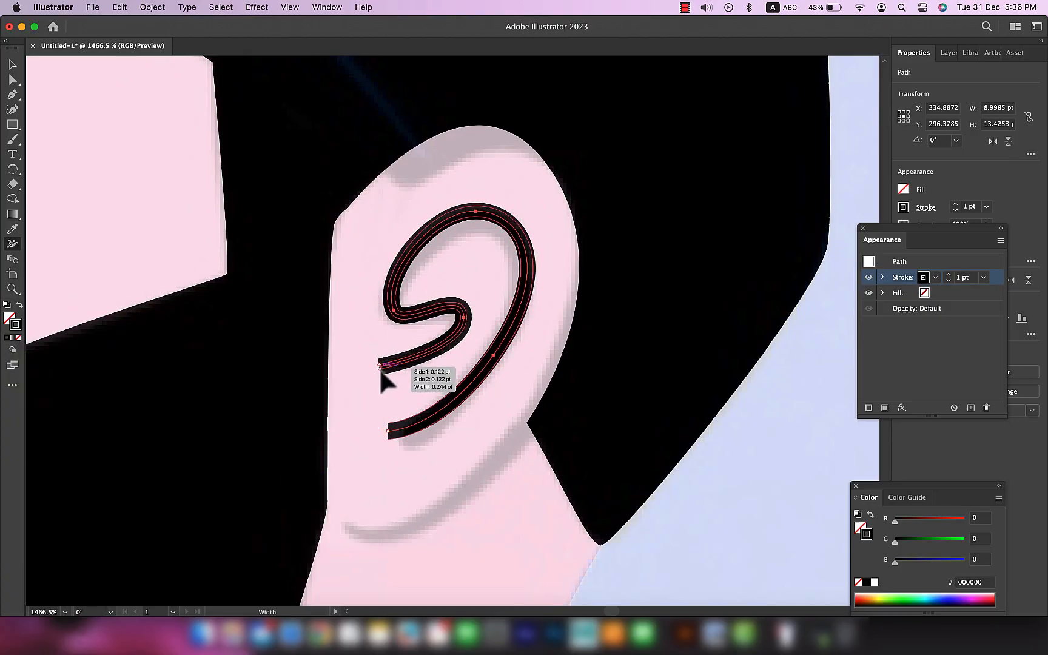
{"action": "left_click_drag", "start_coordinate": [378, 367], "coordinate": [381, 374]}
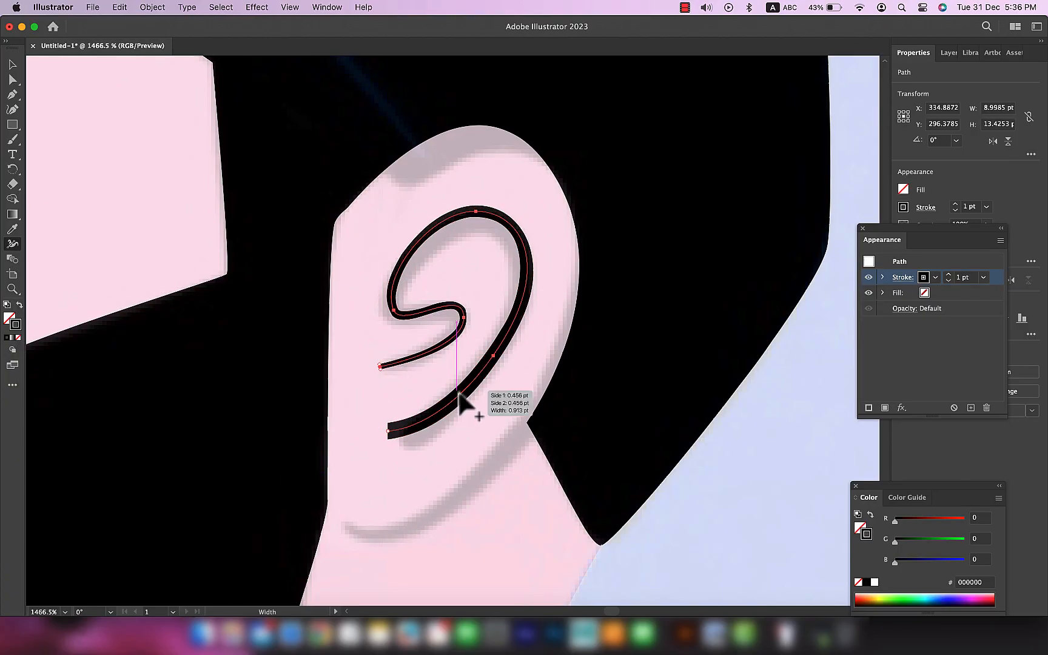
{"action": "left_click_drag", "start_coordinate": [446, 309], "coordinate": [446, 313]}
{"action": "left_click_drag", "start_coordinate": [521, 269], "coordinate": [525, 274]}
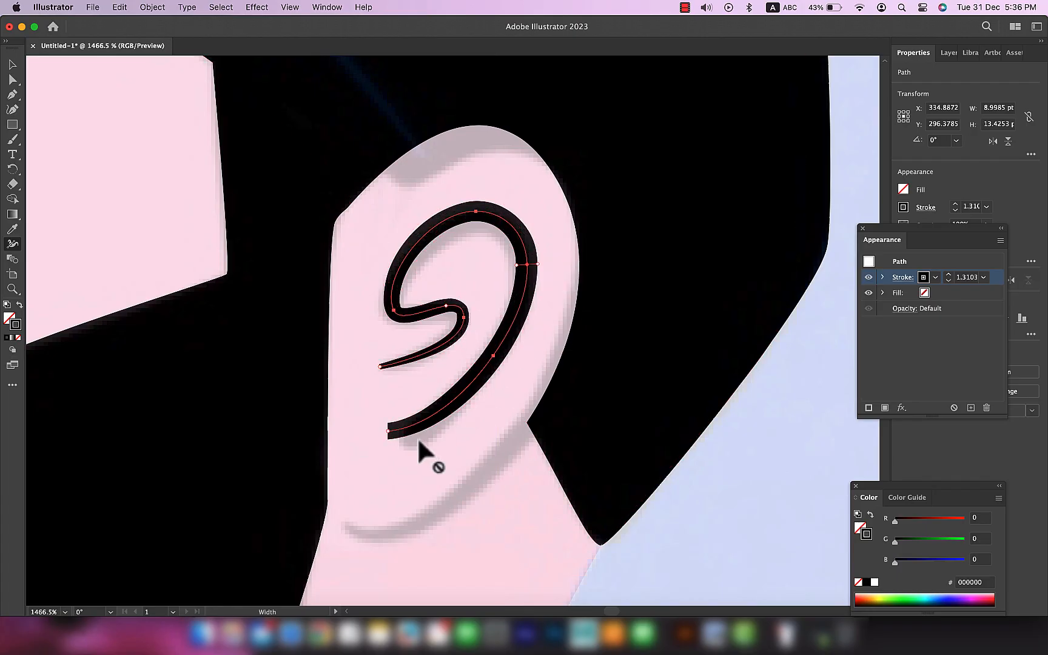
{"action": "left_click_drag", "start_coordinate": [388, 435], "coordinate": [388, 433]}
Step: Give the inner ear line's stroke round caps and deselect it
{"action": "key", "text": "a"}
{"action": "left_click", "coordinate": [902, 277]}
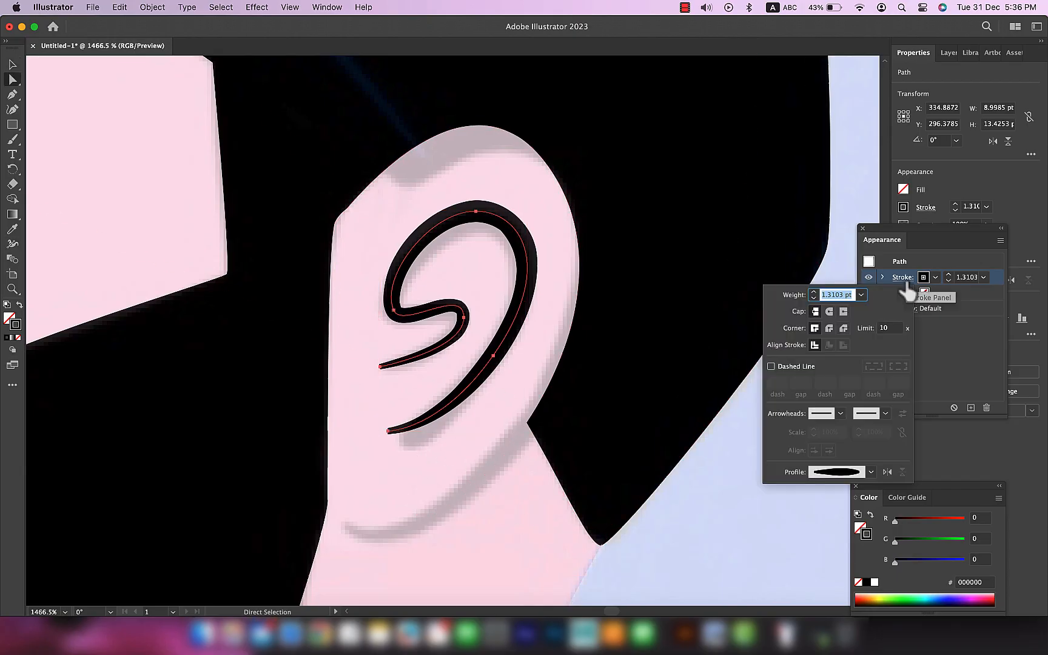
{"action": "left_click", "coordinate": [828, 314]}
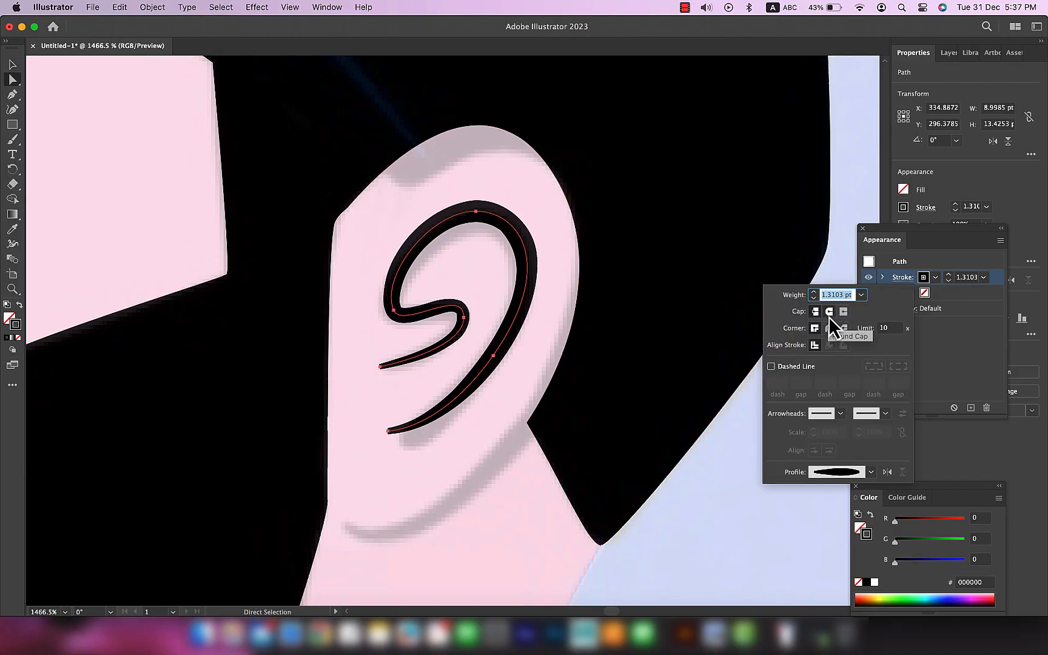
{"action": "left_click", "coordinate": [505, 517]}
Step: Trace the ear's lower outer rim with the Pen tool as an open curve with a 1 pt black stroke and no fill
{"action": "scroll", "coordinate": [471, 411], "scroll_direction": "down", "scroll_amount": 5}
{"action": "scroll", "coordinate": [497, 397], "scroll_direction": "up", "scroll_amount": 1}
{"action": "key", "text": "v"}
{"action": "left_click", "coordinate": [501, 371]}
{"action": "key", "text": "p"}
{"action": "left_click", "coordinate": [553, 278]}
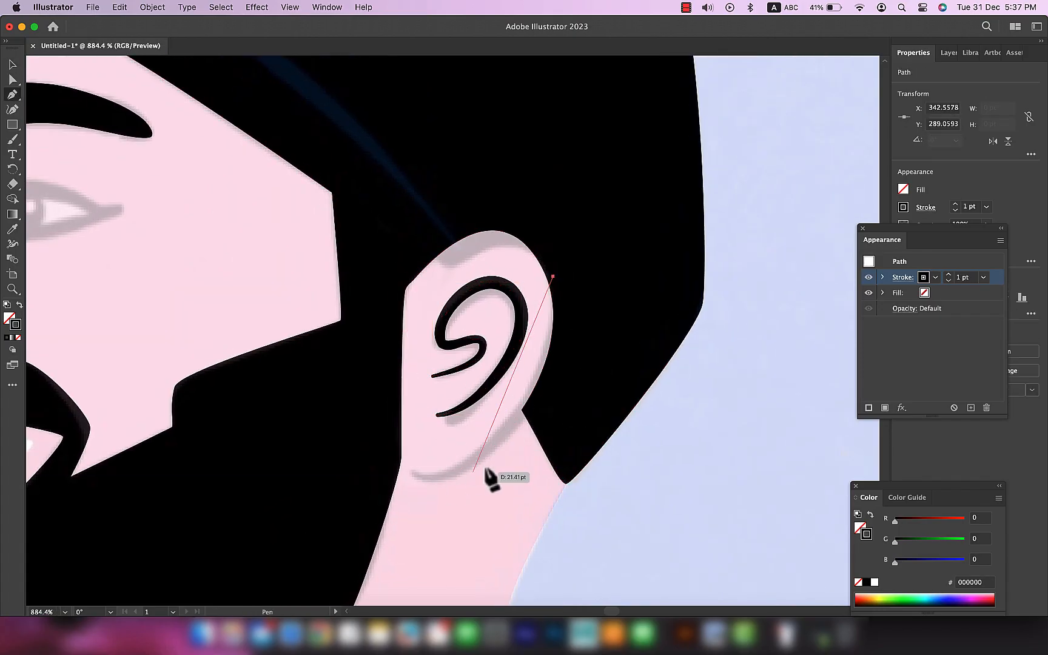
{"action": "left_click_drag", "start_coordinate": [415, 473], "coordinate": [292, 444]}
Step: Fit the outer rim line to the ear's edge by moving its upper anchor and reshaping its handles
{"action": "key", "text": "a"}
{"action": "left_click_drag", "start_coordinate": [553, 277], "coordinate": [565, 288]}
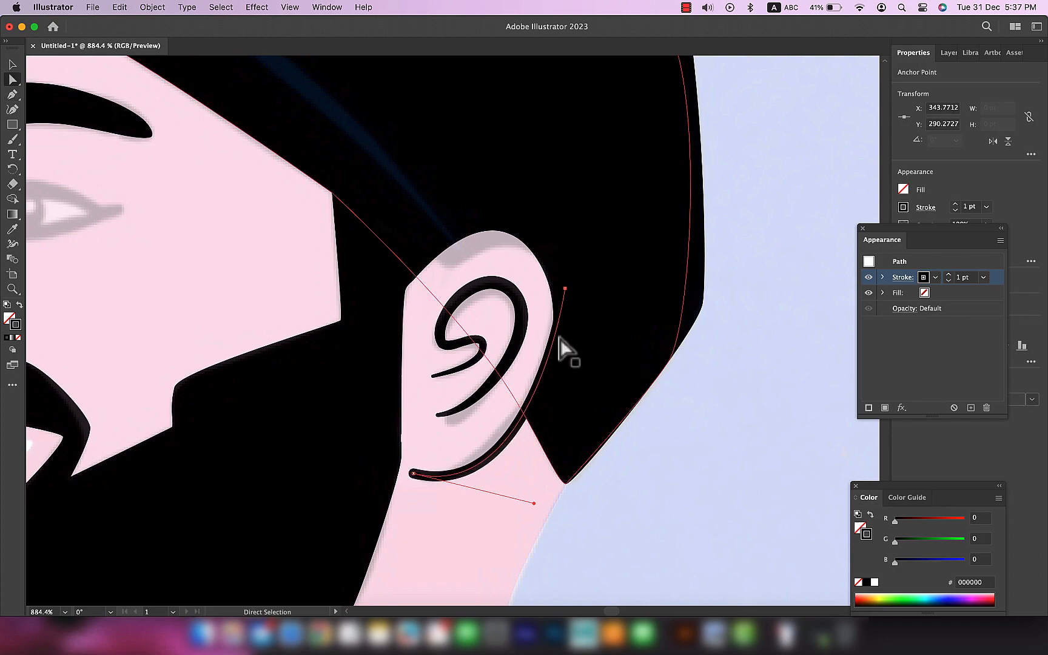
{"action": "mouse_move", "coordinate": [534, 503]}
{"action": "left_mouse_down"}
{"action": "mouse_move", "coordinate": [504, 505]}
{"action": "mouse_move", "coordinate": [503, 541]}
{"action": "mouse_move", "coordinate": [519, 500]}
{"action": "left_mouse_up"}
{"action": "key", "text": "shift+c"}
{"action": "left_click_drag", "start_coordinate": [565, 288], "coordinate": [581, 341]}
Step: Vary the outer rim line's stroke thickness along its length with the Width tool
{"action": "key", "text": "shift+w"}
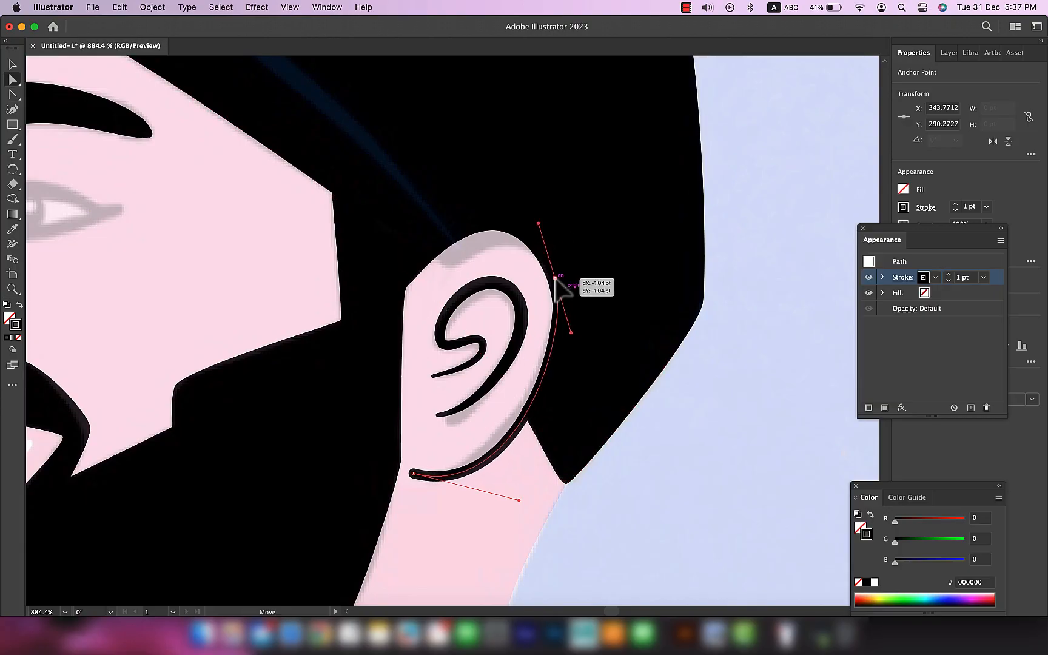
{"action": "scroll", "coordinate": [412, 475], "scroll_direction": "up", "scroll_amount": 5}
{"action": "left_click_drag", "start_coordinate": [413, 469], "coordinate": [412, 476]}
{"action": "key", "text": "super+z"}
{"action": "left_click_drag", "start_coordinate": [671, 316], "coordinate": [680, 322]}
{"action": "scroll", "coordinate": [699, 366], "scroll_direction": "down", "scroll_amount": 6}
{"action": "scroll", "coordinate": [698, 366], "scroll_direction": "up", "scroll_amount": 2}
{"action": "left_click_drag", "start_coordinate": [748, 259], "coordinate": [635, 403]}
Step: Adjust the upper front anchor point of the ear shape to refine its outline
{"action": "key", "text": "a"}
{"action": "left_click", "coordinate": [609, 310]}
{"action": "left_click", "coordinate": [765, 555]}
{"action": "scroll", "coordinate": [765, 554], "scroll_direction": "down", "scroll_amount": 5}
{"action": "left_click_drag", "start_coordinate": [734, 511], "coordinate": [655, 407]}
{"action": "scroll", "coordinate": [612, 467], "scroll_direction": "up", "scroll_amount": 4}
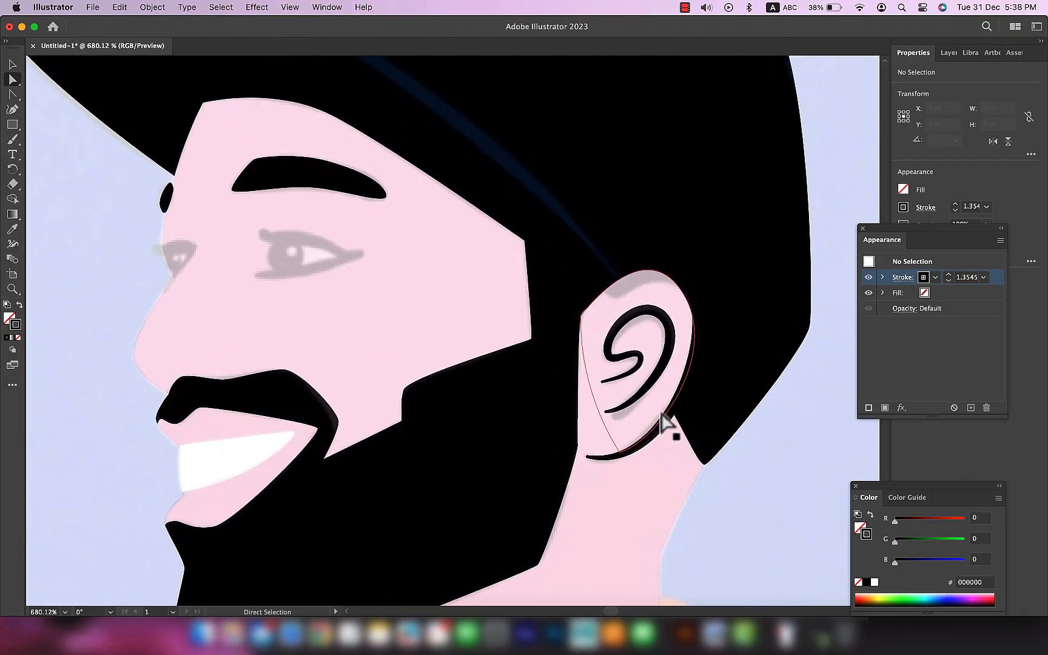
{"action": "left_click_drag", "start_coordinate": [585, 318], "coordinate": [584, 322]}
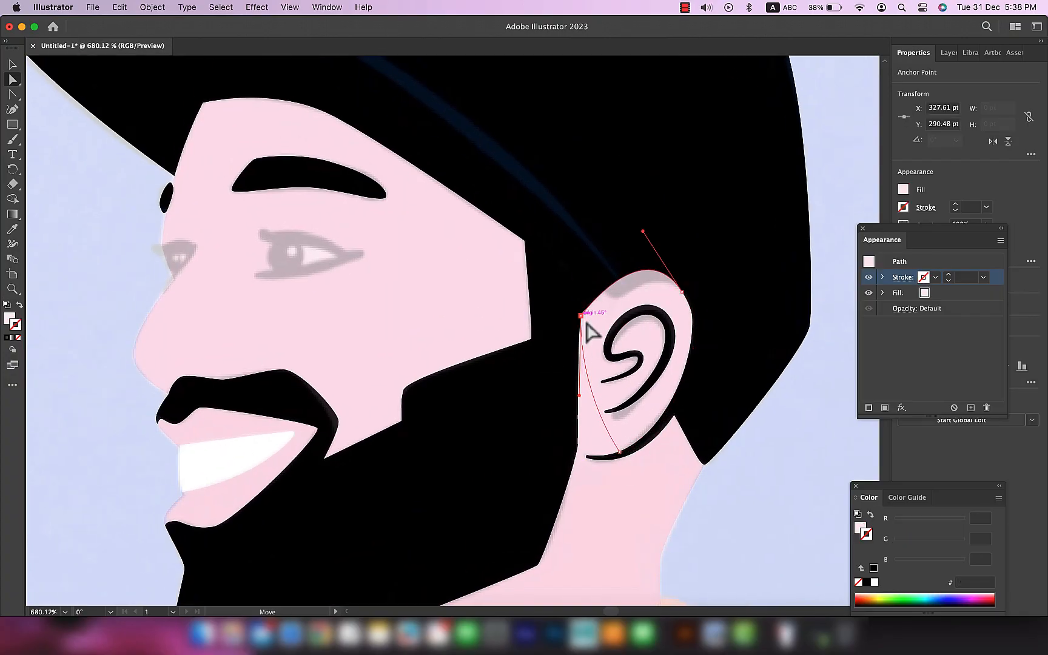
{"action": "left_click", "coordinate": [784, 510]}
Step: Trace the near eye's upper eyelid with the Pen tool as an open black curve, reusing the inner ear line's style
{"action": "left_click_drag", "start_coordinate": [302, 251], "coordinate": [526, 335]}
{"action": "scroll", "coordinate": [602, 361], "scroll_direction": "up", "scroll_amount": 2}
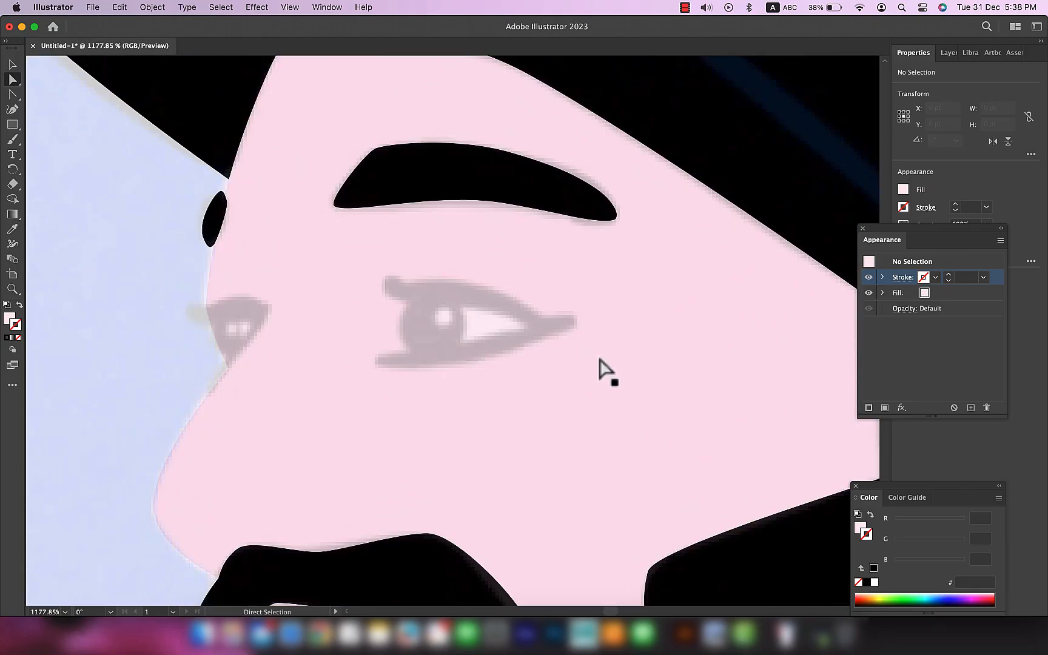
{"action": "left_click_drag", "start_coordinate": [787, 401], "coordinate": [623, 387]}
{"action": "key", "text": "v"}
{"action": "left_click", "coordinate": [748, 401]}
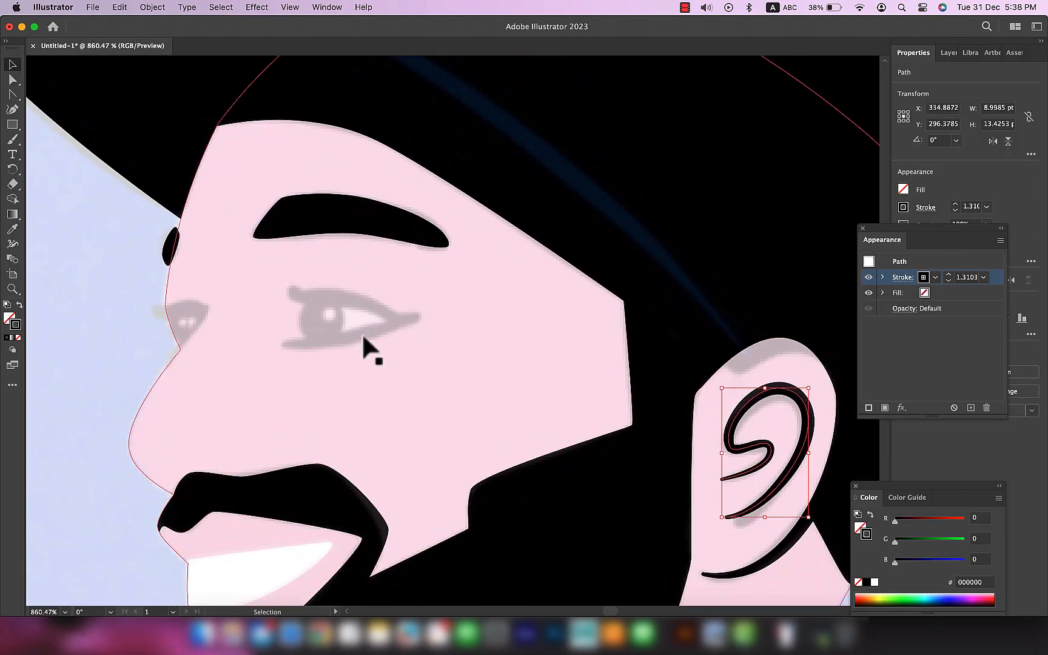
{"action": "scroll", "coordinate": [318, 303], "scroll_direction": "up", "scroll_amount": 3}
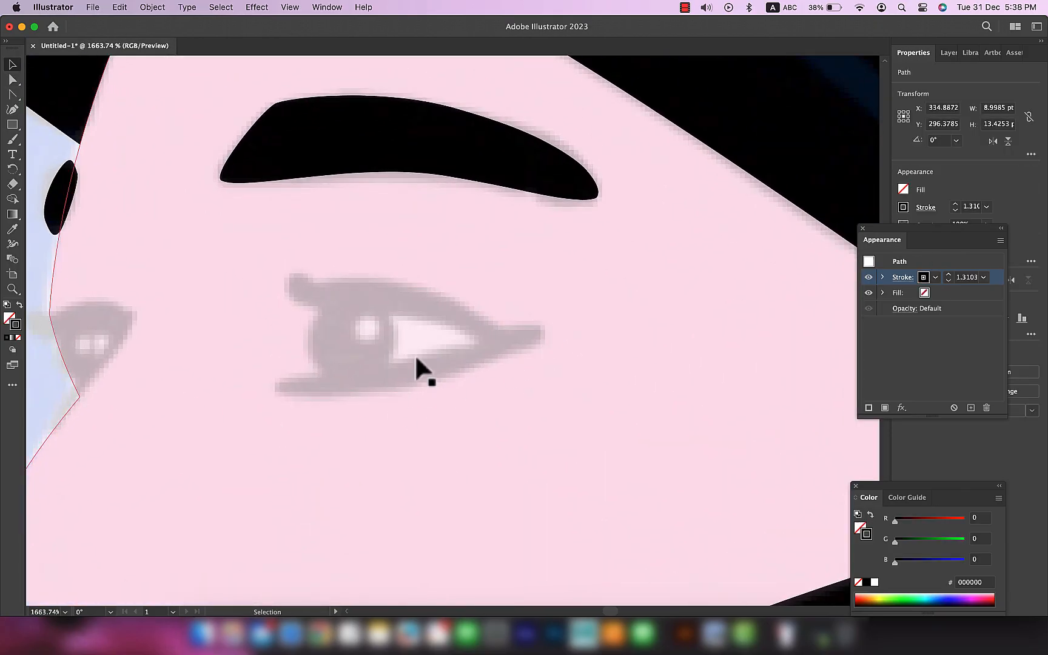
{"action": "key", "text": "p"}
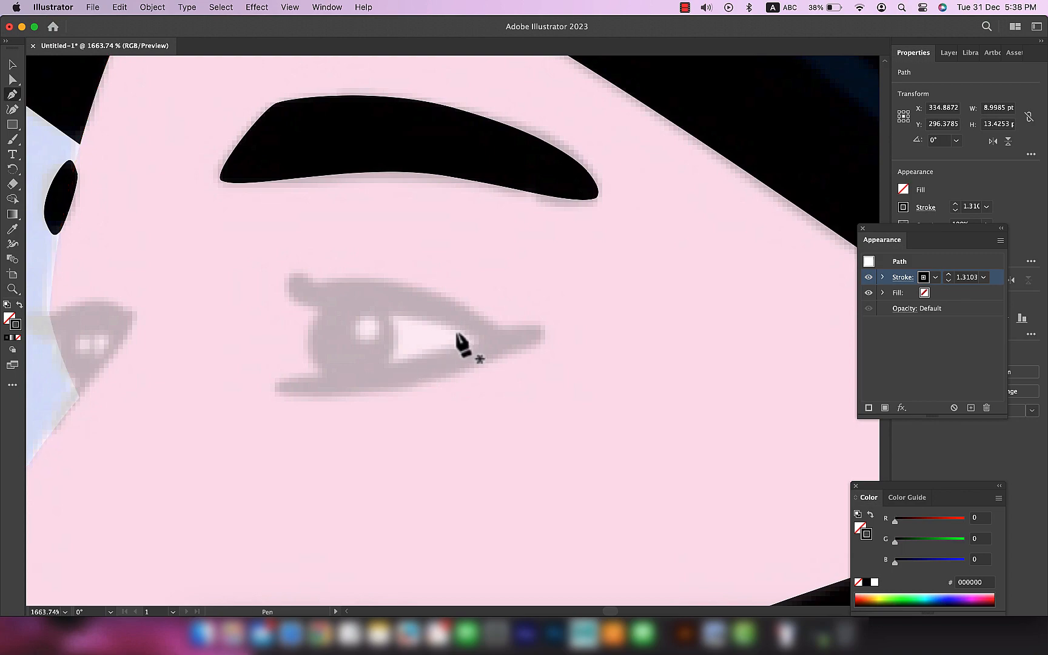
{"action": "left_click", "coordinate": [305, 293]}
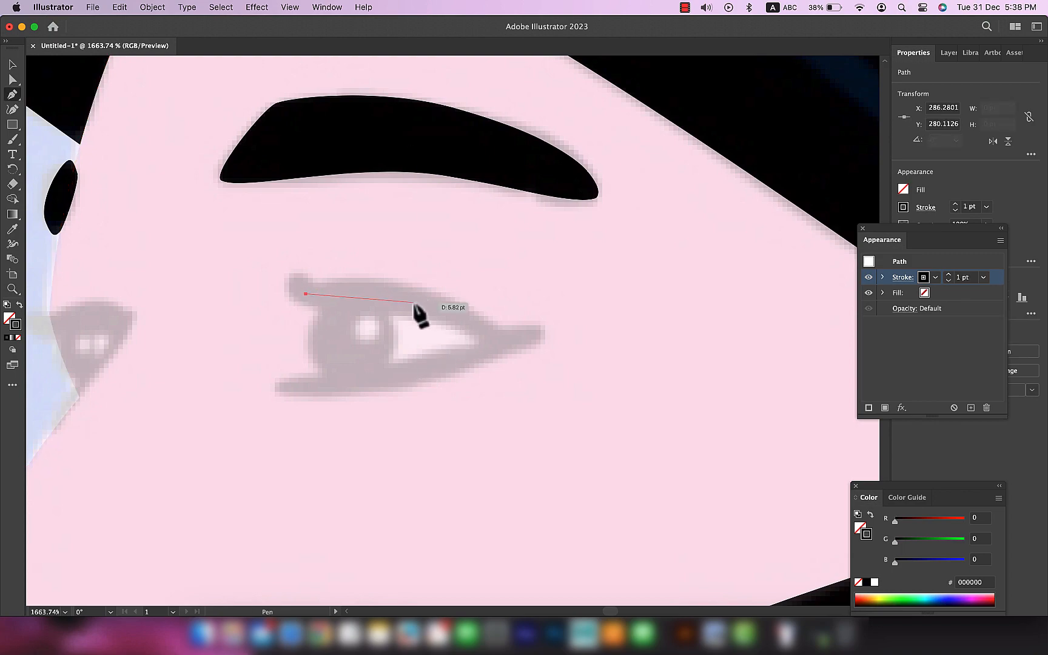
{"action": "left_click_drag", "start_coordinate": [468, 316], "coordinate": [525, 371]}
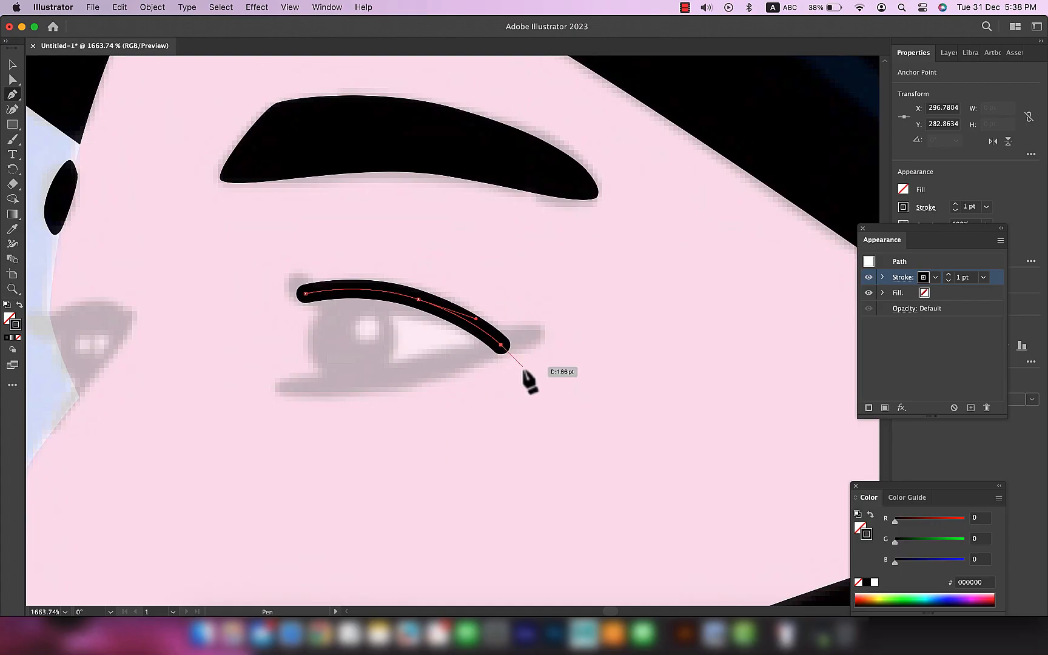
Step: Trace the lower eyelid as a curve from the outer corner to the inner end and refine its inner anchor and handle
{"action": "left_click", "coordinate": [536, 330]}
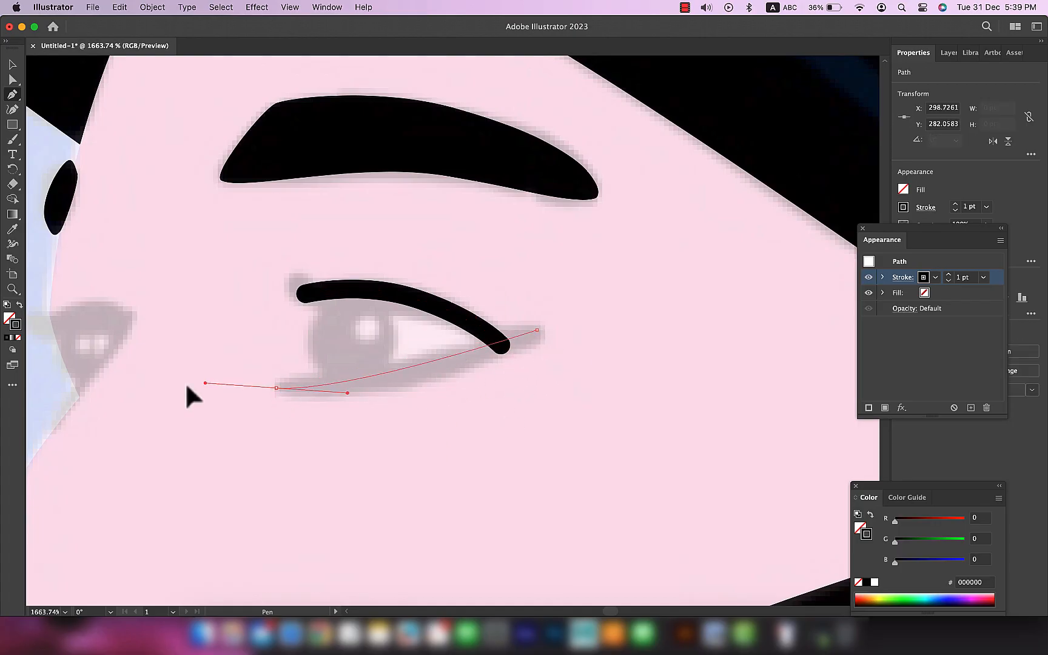
{"action": "left_click_drag", "start_coordinate": [109, 374], "coordinate": [133, 380]}
{"action": "key", "text": "a"}
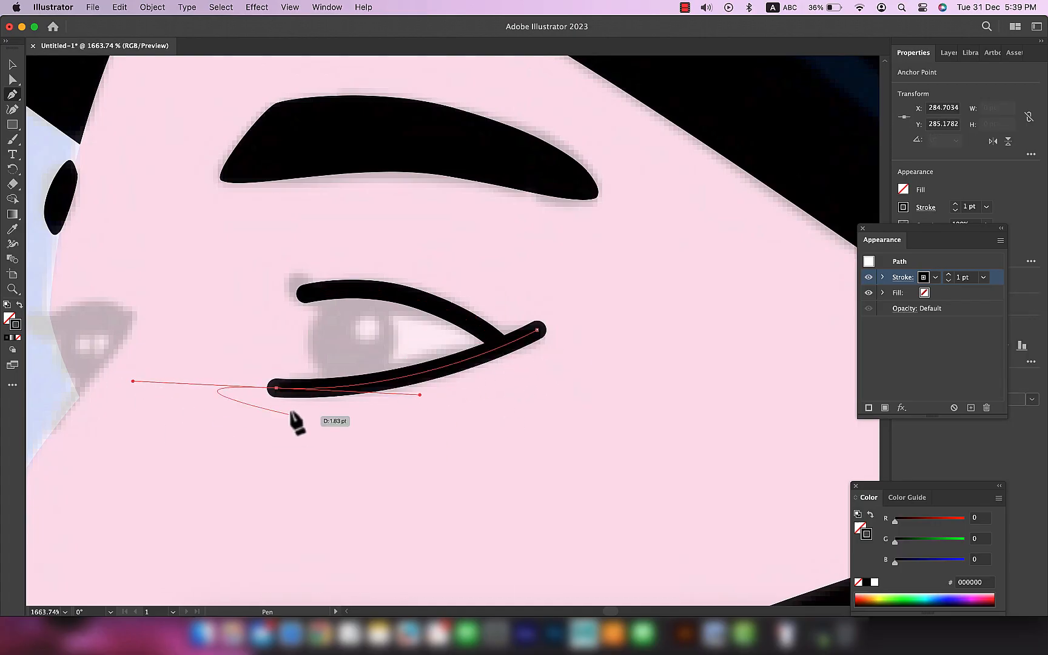
{"action": "left_click_drag", "start_coordinate": [277, 388], "coordinate": [286, 384]}
{"action": "left_click_drag", "start_coordinate": [428, 391], "coordinate": [425, 394]}
Step: Thicken the upper eyelid's inner end, thin the lower eyelid's outer tip, and shift the lower eyelid's inner anchor inward
{"action": "key", "text": "shift+w"}
{"action": "left_click_drag", "start_coordinate": [305, 294], "coordinate": [308, 305]}
{"action": "left_click_drag", "start_coordinate": [534, 334], "coordinate": [536, 333]}
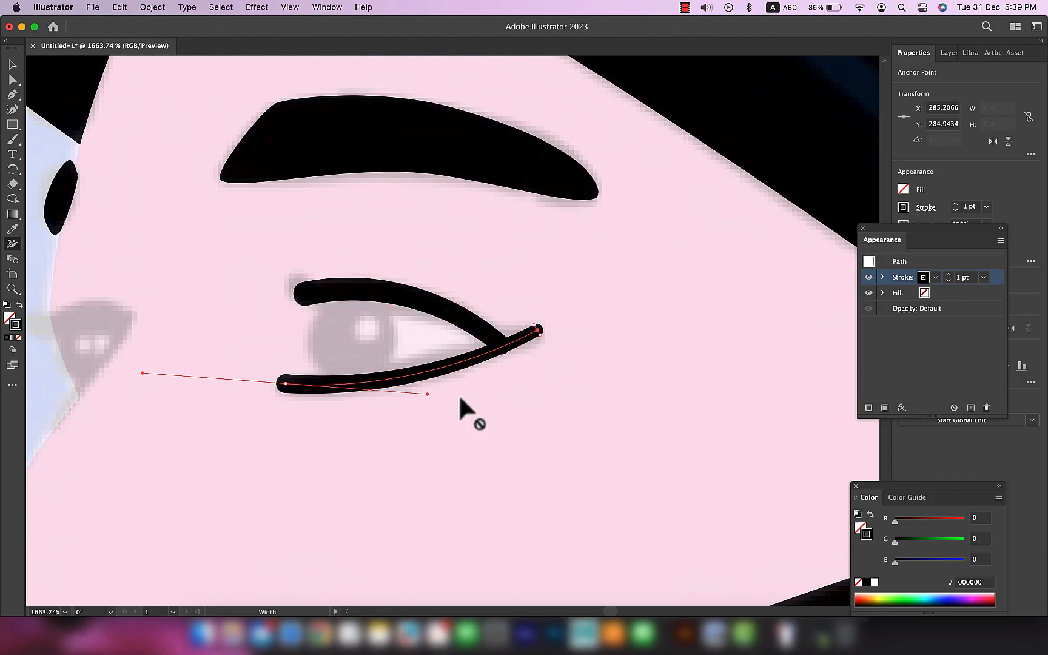
{"action": "key", "text": "a"}
{"action": "left_click_drag", "start_coordinate": [288, 383], "coordinate": [293, 385]}
{"action": "left_click", "coordinate": [515, 406]}
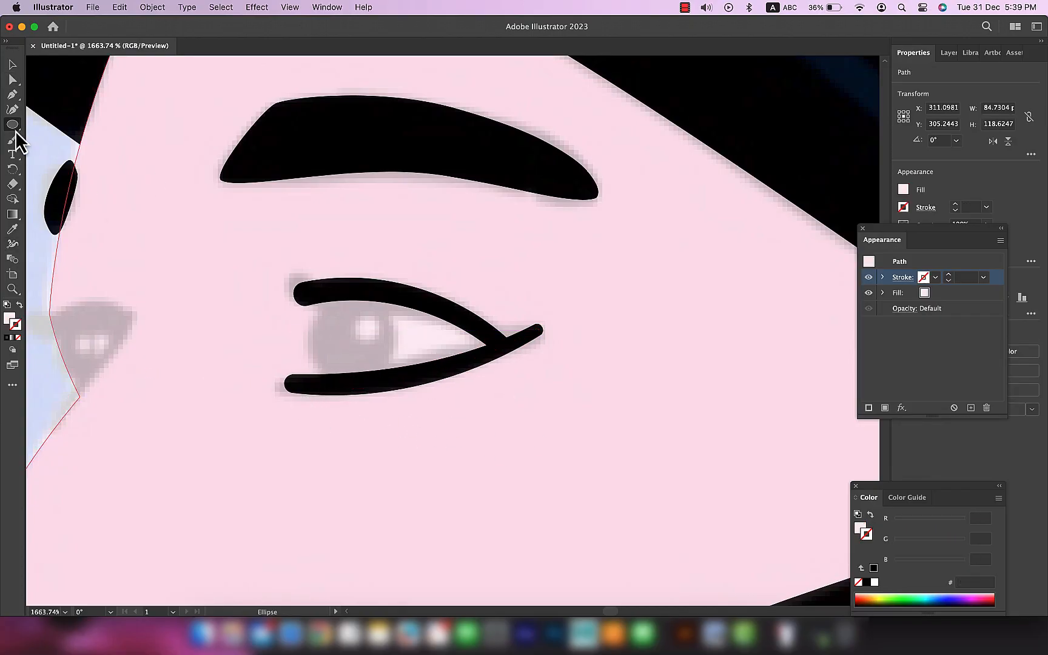
Step: Draw a circular iris about 4.8 pt wide between the eyelids and fill it with black sampled from the cap
{"action": "right_click", "coordinate": [16, 132]}
{"action": "left_click", "coordinate": [13, 128]}
{"action": "left_click_drag", "start_coordinate": [315, 309], "coordinate": [464, 352]}
{"action": "key", "text": "i"}
{"action": "left_click", "coordinate": [780, 128]}
{"action": "key", "text": "v"}
{"action": "left_click", "coordinate": [485, 418]}
Step: Narrow the iris into a slightly upright oval and position it between the two eyelids
{"action": "scroll", "coordinate": [484, 418], "scroll_direction": "down", "scroll_amount": 7}
{"action": "scroll", "coordinate": [532, 476], "scroll_direction": "down", "scroll_amount": 3}
{"action": "scroll", "coordinate": [535, 477], "scroll_direction": "up", "scroll_amount": 5}
{"action": "key", "text": "super+z"}
{"action": "scroll", "coordinate": [396, 348], "scroll_direction": "up", "scroll_amount": 6}
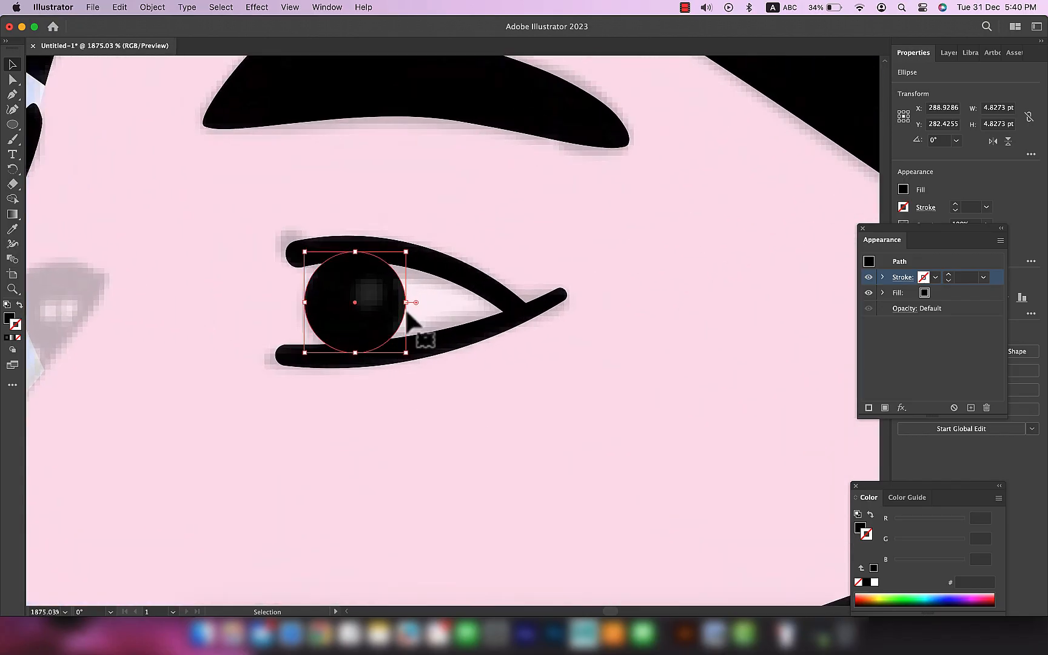
{"action": "left_click_drag", "start_coordinate": [404, 308], "coordinate": [387, 308]}
{"action": "left_click_drag", "start_coordinate": [373, 333], "coordinate": [370, 322]}
{"action": "left_click_drag", "start_coordinate": [389, 252], "coordinate": [394, 249]}
{"action": "left_click_drag", "start_coordinate": [372, 328], "coordinate": [374, 325]}
{"action": "left_click", "coordinate": [478, 388]}
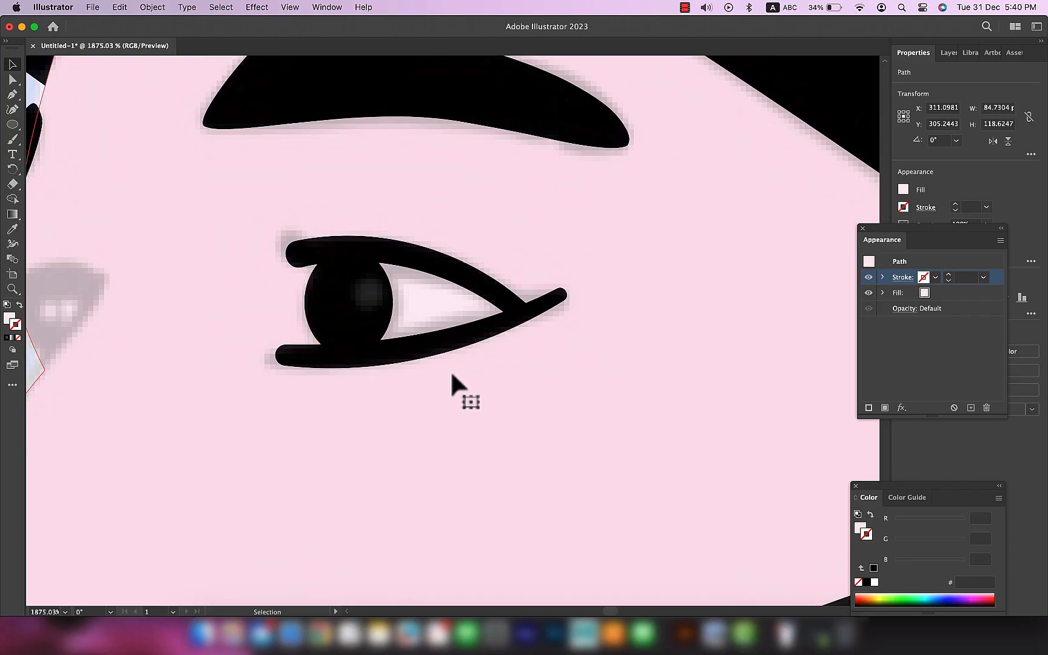
Step: Trace the eye white as a closed shape with the Pen tool, from behind the iris to the outer corner
{"action": "left_click", "coordinate": [341, 255]}
{"action": "left_click_drag", "start_coordinate": [348, 356], "coordinate": [365, 373]}
{"action": "left_click", "coordinate": [520, 311]}
{"action": "left_click", "coordinate": [520, 311]}
{"action": "key", "text": "super+z"}
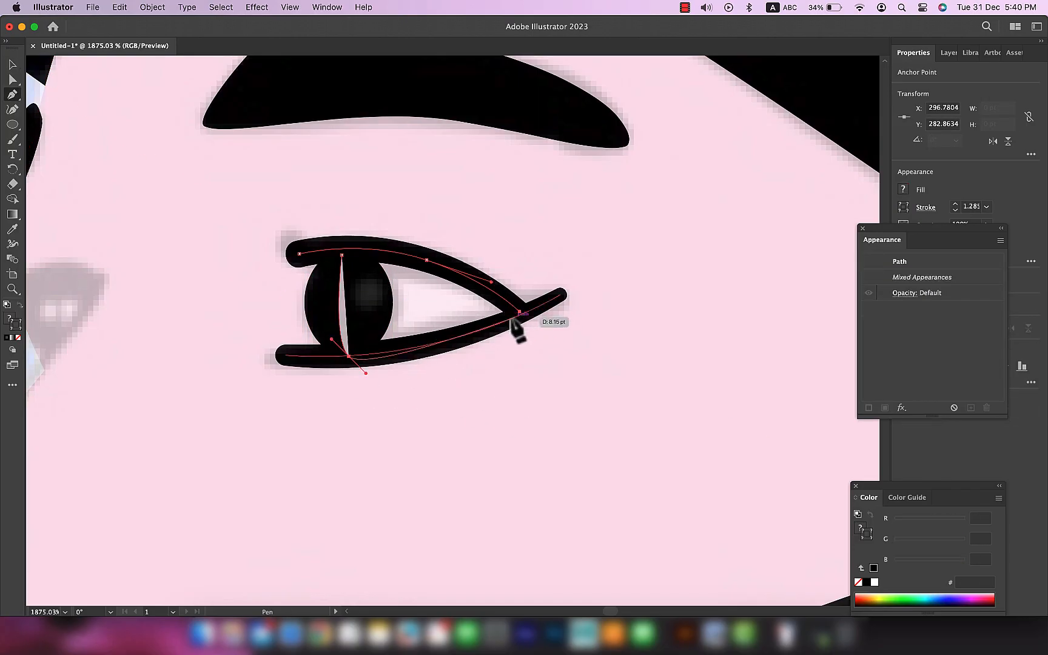
{"action": "left_click", "coordinate": [524, 316]}
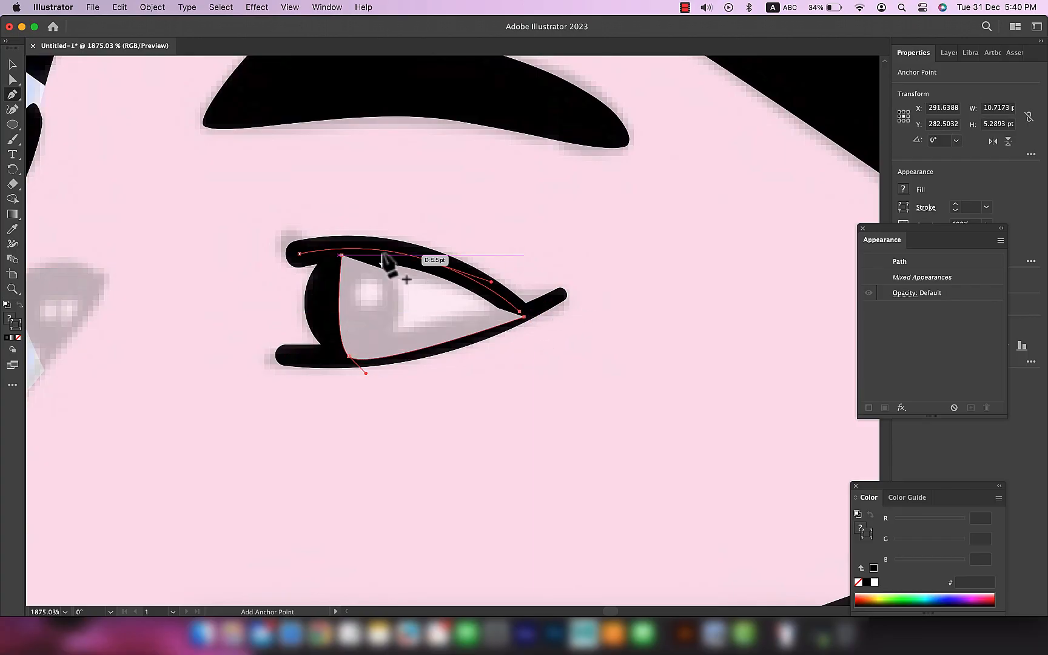
{"action": "left_click_drag", "start_coordinate": [341, 255], "coordinate": [245, 281]}
{"action": "key", "text": "v"}
Step: Fill the eye-white shape with white sampled from the teeth and place it behind the iris and eyelids
{"action": "scroll", "coordinate": [412, 337], "scroll_direction": "down", "scroll_amount": 5}
{"action": "left_click_drag", "start_coordinate": [355, 508], "coordinate": [404, 370]}
{"action": "key", "text": "i"}
{"action": "left_click", "coordinate": [358, 498]}
{"action": "key", "text": "super+z"}
{"action": "key", "text": "v"}
{"action": "left_click", "coordinate": [489, 166]}
{"action": "left_click", "coordinate": [489, 168]}
{"action": "key", "text": "i"}
{"action": "left_click", "coordinate": [391, 486]}
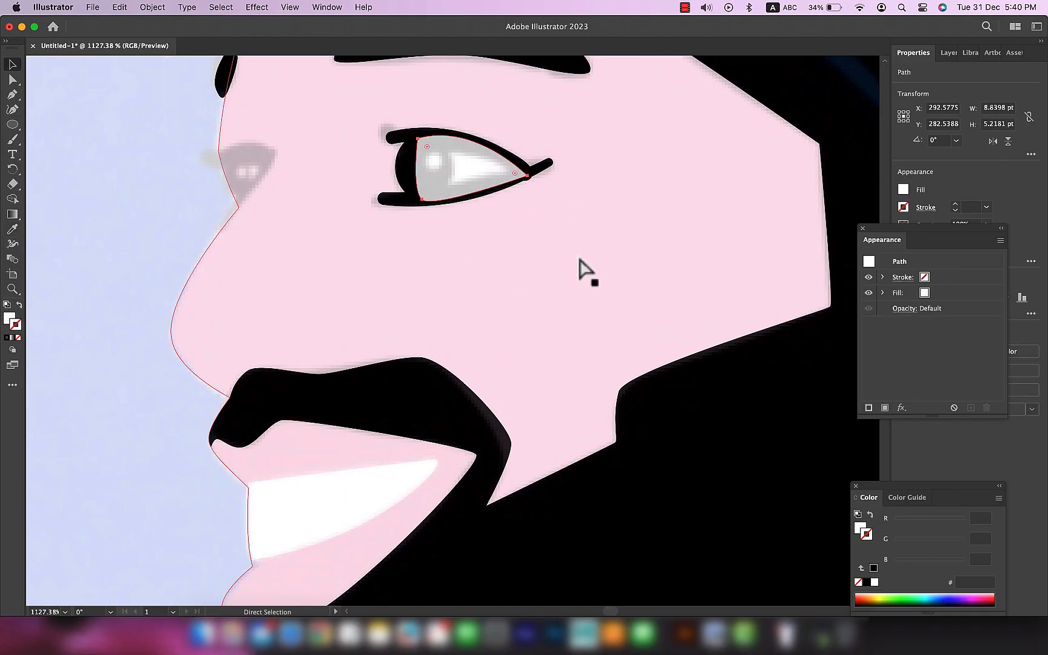
{"action": "left_click", "coordinate": [511, 258]}
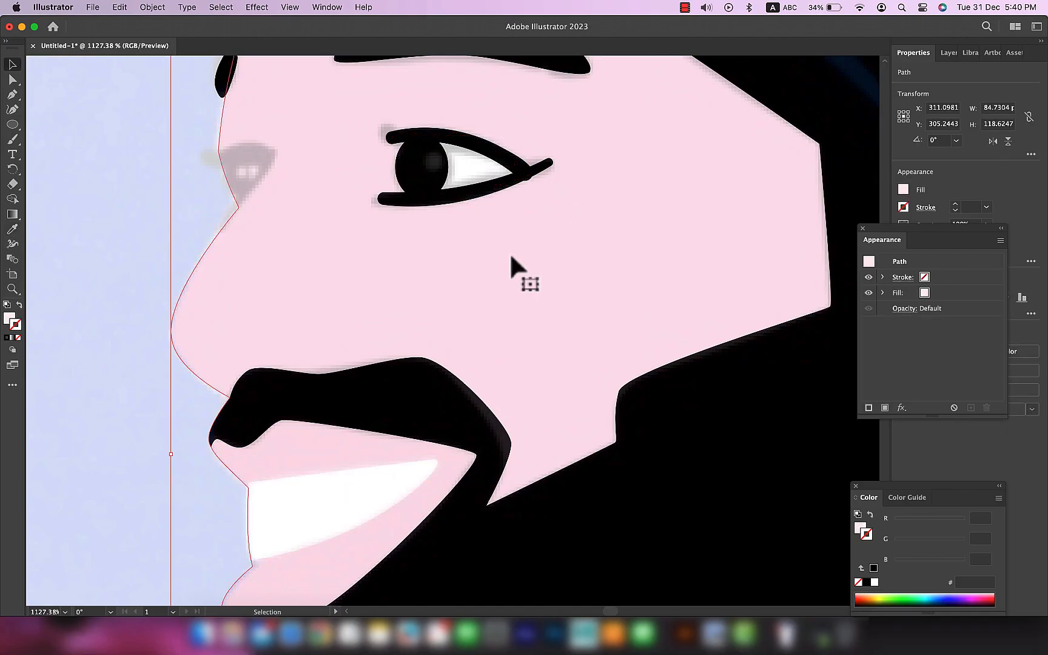
Step: Trace a short curled lash with the Pen tool at the upper eyelid's inner end, using a 1 pt black stroke
{"action": "scroll", "coordinate": [420, 149], "scroll_direction": "up", "scroll_amount": 5}
{"action": "mouse_move", "coordinate": [414, 124]}
{"action": "left_mouse_down"}
{"action": "mouse_move", "coordinate": [442, 231]}
{"action": "mouse_move", "coordinate": [424, 227]}
{"action": "left_mouse_up"}
{"action": "left_click", "coordinate": [405, 226]}
{"action": "key", "text": "p"}
{"action": "left_click", "coordinate": [343, 207]}
{"action": "key", "text": "a"}
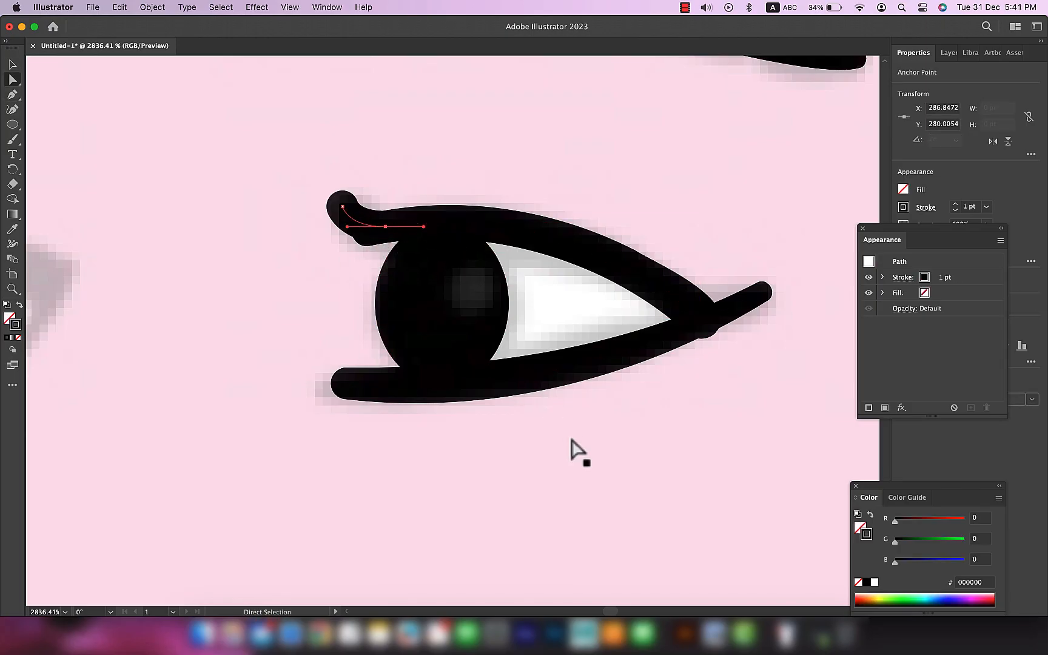
Step: Thicken the lash's tip with the Width tool and smooth its curl by adjusting both anchors and the handle
{"action": "key", "text": "shift+w"}
{"action": "left_click_drag", "start_coordinate": [343, 207], "coordinate": [359, 203]}
{"action": "scroll", "coordinate": [606, 486], "scroll_direction": "down", "scroll_amount": 5}
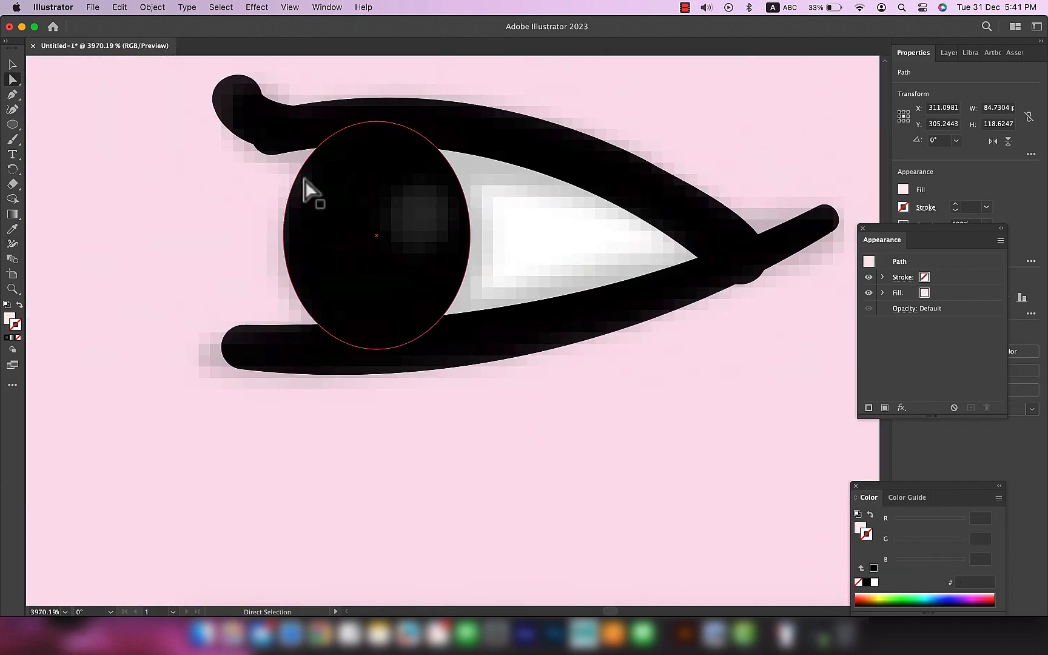
{"action": "left_click", "coordinate": [297, 128]}
{"action": "left_click_drag", "start_coordinate": [242, 146], "coordinate": [211, 145]}
{"action": "left_click", "coordinate": [237, 99]}
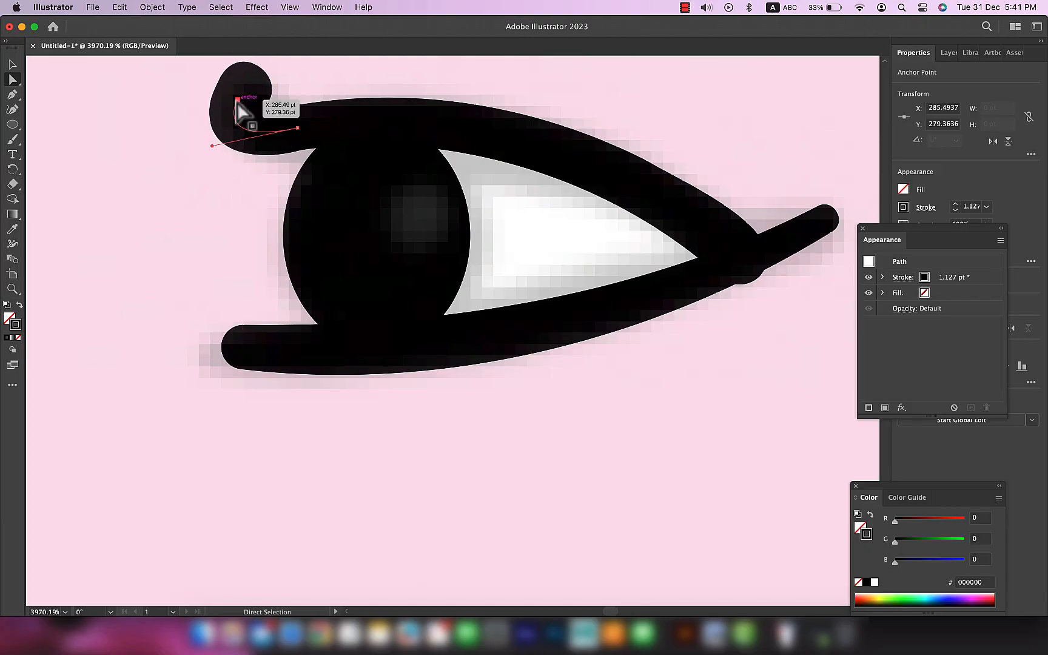
{"action": "left_click_drag", "start_coordinate": [237, 100], "coordinate": [229, 102]}
{"action": "left_click_drag", "start_coordinate": [212, 146], "coordinate": [229, 143]}
{"action": "scroll", "coordinate": [499, 391], "scroll_direction": "down", "scroll_amount": 6}
{"action": "left_click", "coordinate": [607, 476]}
Step: Move the upper eyelid's outer anchor slightly up and inward so it blends into the eye corner
{"action": "scroll", "coordinate": [604, 472], "scroll_direction": "down", "scroll_amount": 5}
{"action": "left_click_drag", "start_coordinate": [375, 454], "coordinate": [456, 348]}
{"action": "scroll", "coordinate": [424, 344], "scroll_direction": "up", "scroll_amount": 5}
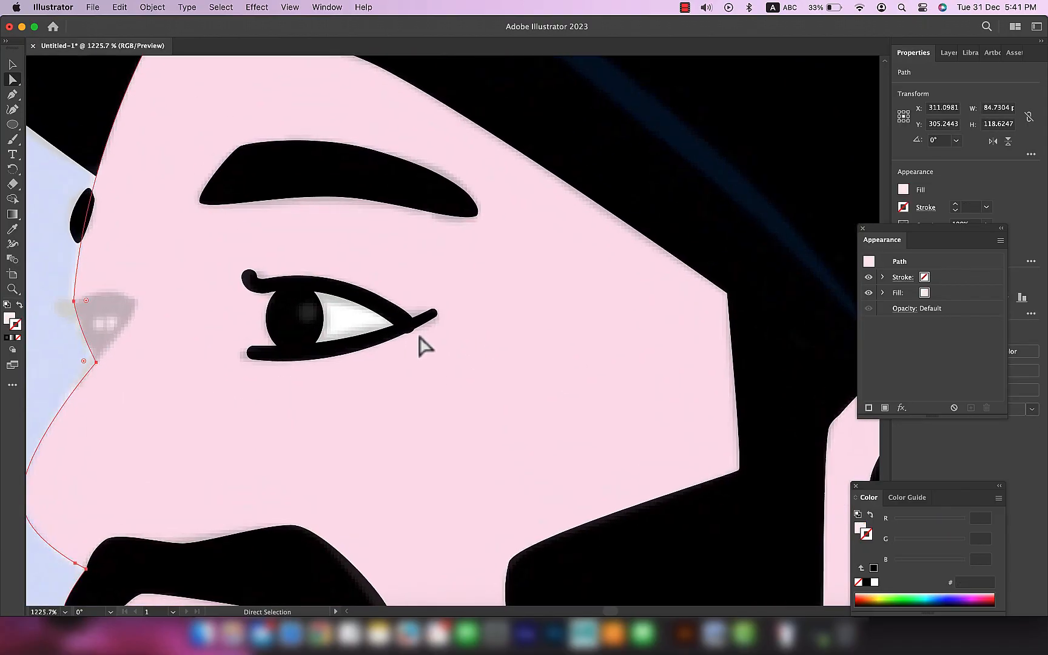
{"action": "left_click", "coordinate": [394, 314]}
{"action": "left_click", "coordinate": [394, 314]}
{"action": "left_click_drag", "start_coordinate": [393, 311], "coordinate": [386, 307]}
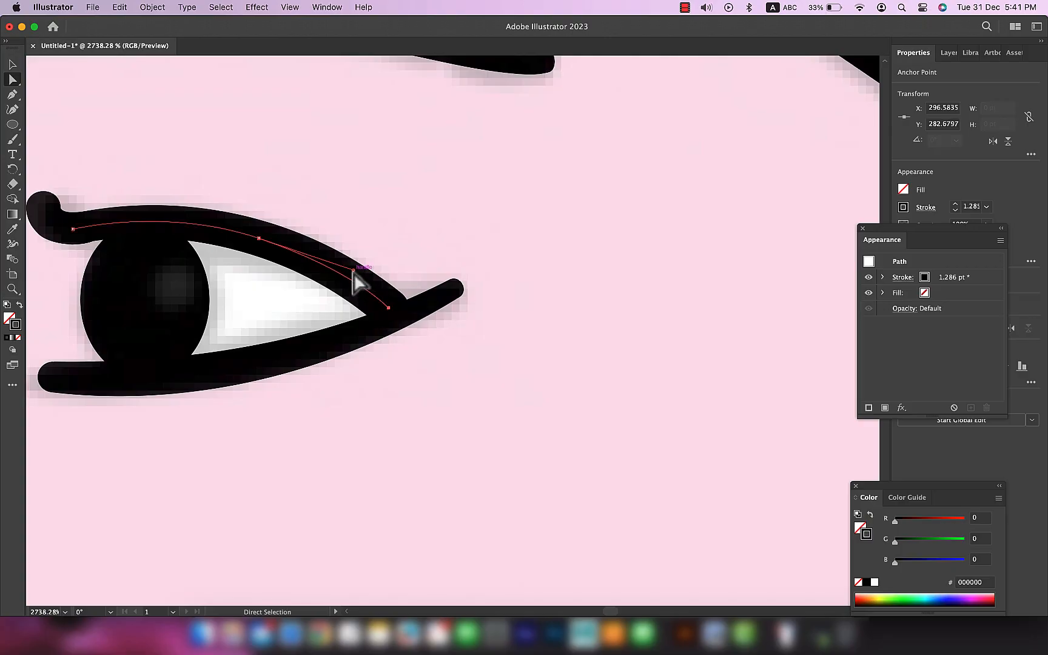
Step: Add an oval highlight about 0.87 by 1.16 pt on the iris's upper part and fill it with white, ffffff
{"action": "scroll", "coordinate": [555, 445], "scroll_direction": "down", "scroll_amount": 10}
{"action": "left_click_drag", "start_coordinate": [643, 498], "coordinate": [528, 331]}
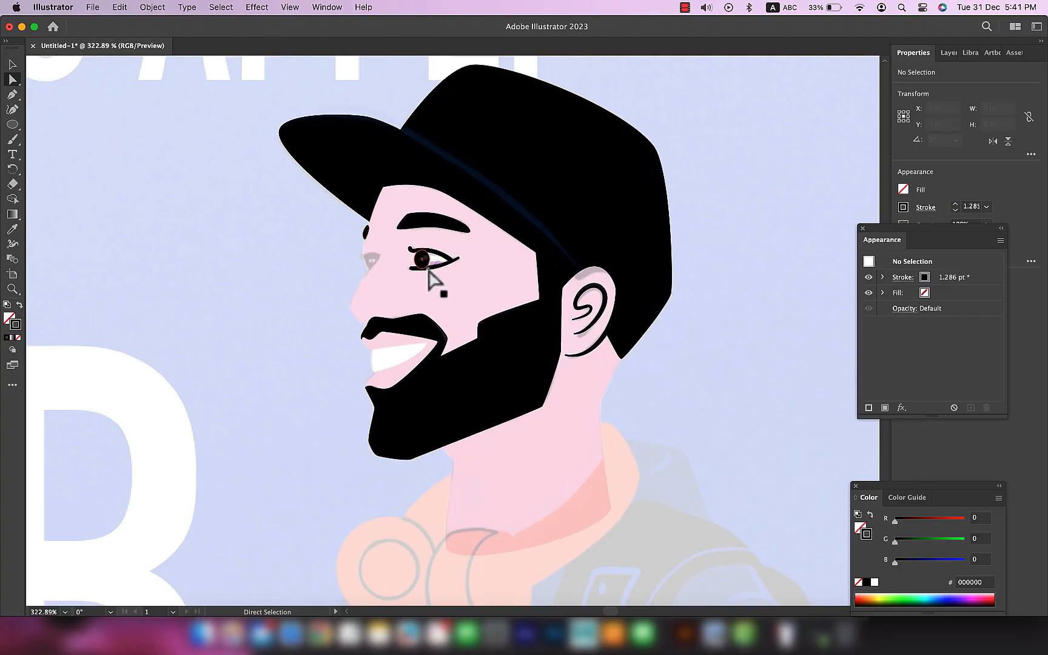
{"action": "scroll", "coordinate": [424, 262], "scroll_direction": "up", "scroll_amount": 10}
{"action": "left_click", "coordinate": [420, 237]}
{"action": "key", "text": "l"}
{"action": "left_click_drag", "start_coordinate": [411, 189], "coordinate": [428, 214]}
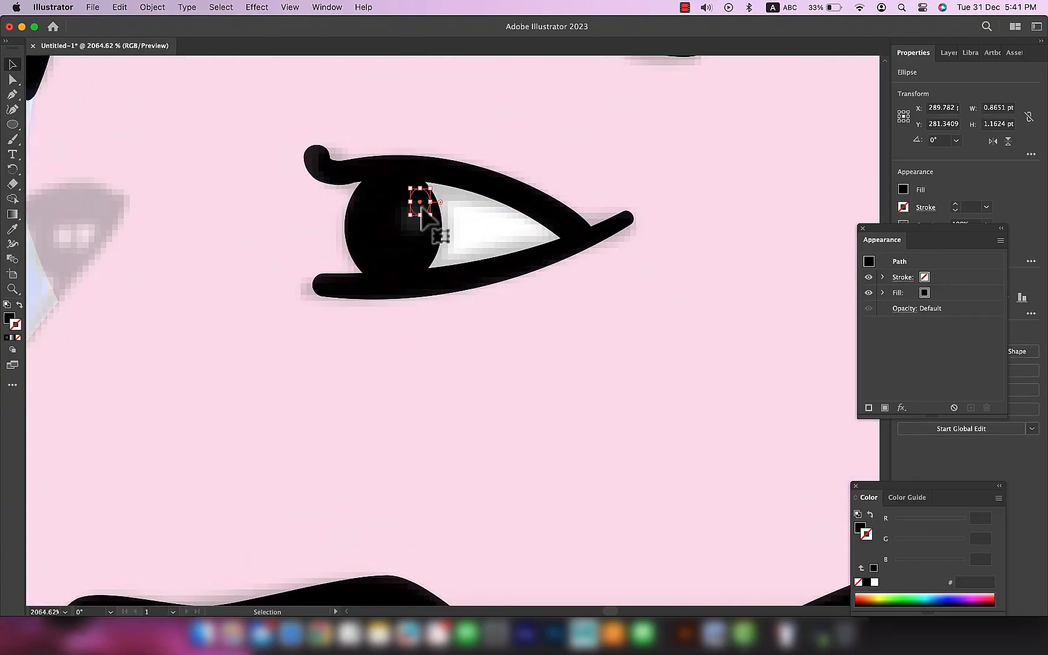
{"action": "double_click", "coordinate": [7, 317]}
{"action": "type", "text": "ffffff"}
{"action": "left_click", "coordinate": [586, 294]}
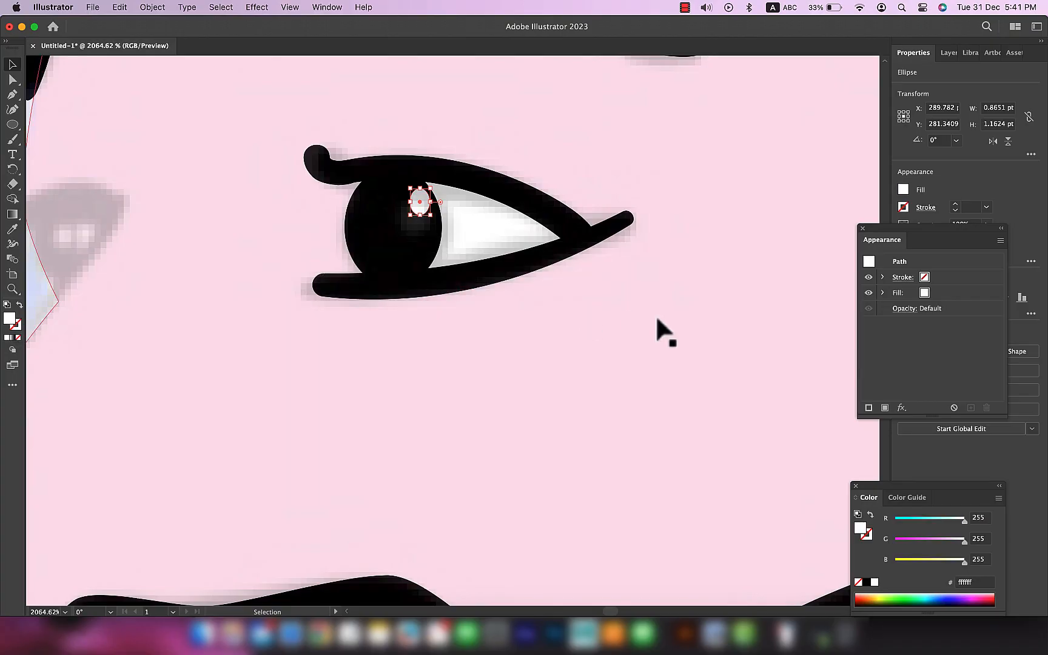
{"action": "left_click", "coordinate": [648, 316]}
Step: Trace the far eye's upper lid and its slanted line down to the nose bridge with the Pen tool, using a 1 pt black stroke
{"action": "scroll", "coordinate": [656, 320], "scroll_direction": "down", "scroll_amount": 7}
{"action": "scroll", "coordinate": [656, 319], "scroll_direction": "down", "scroll_amount": 1}
{"action": "left_click_drag", "start_coordinate": [656, 319], "coordinate": [447, 299]}
{"action": "left_click", "coordinate": [947, 53]}
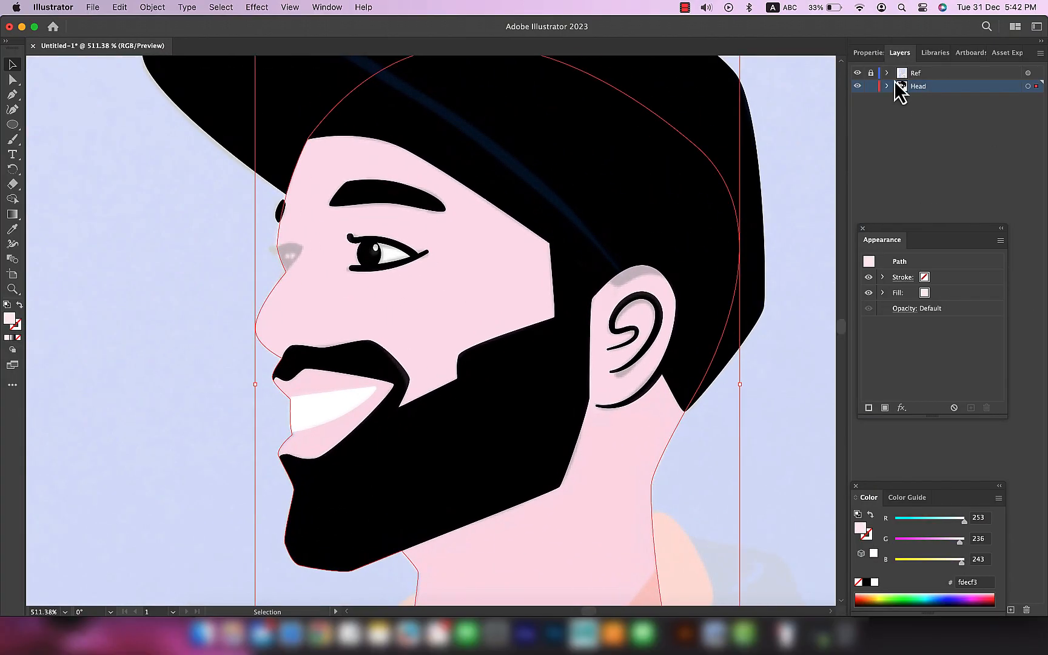
{"action": "left_click", "coordinate": [857, 74]}
{"action": "left_click", "coordinate": [857, 73]}
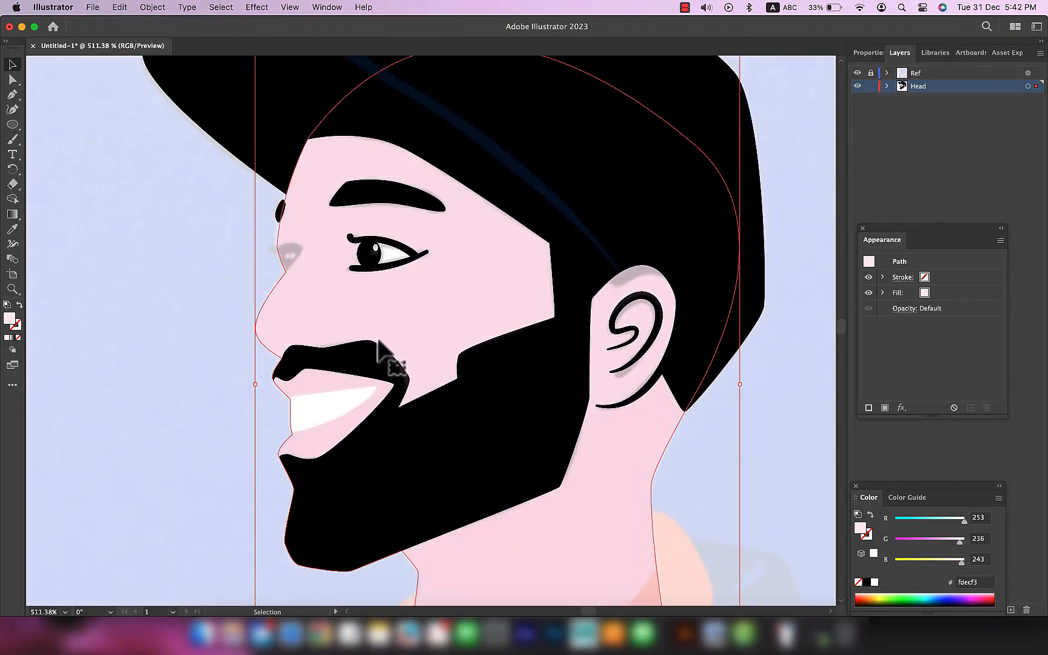
{"action": "scroll", "coordinate": [386, 355], "scroll_direction": "up", "scroll_amount": 8}
{"action": "left_click", "coordinate": [787, 341]}
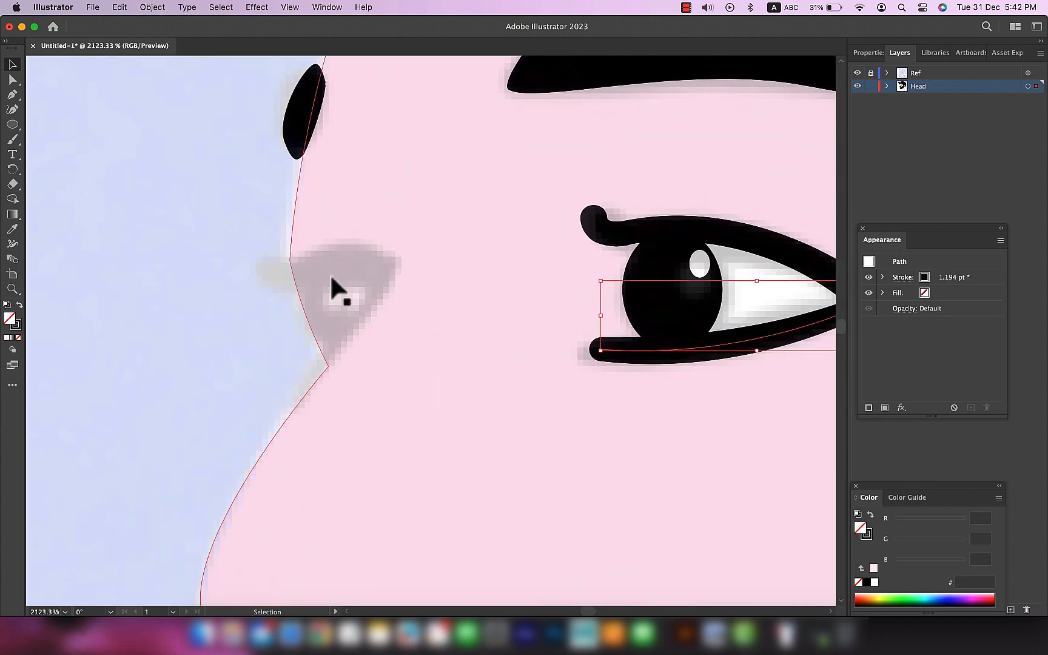
{"action": "key", "text": "p"}
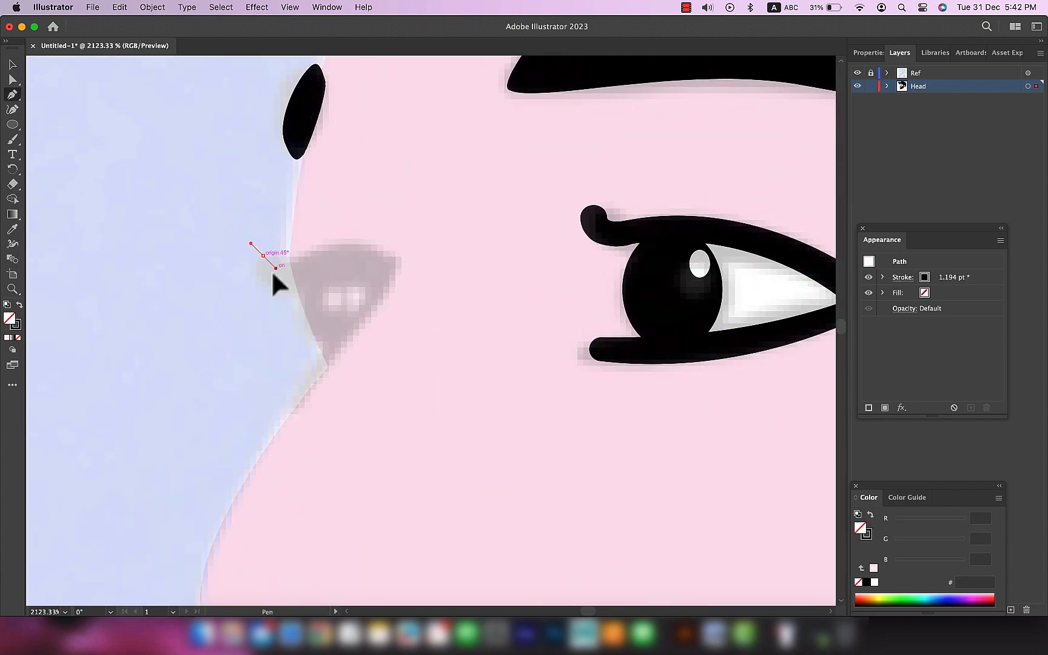
{"action": "left_click_drag", "start_coordinate": [295, 274], "coordinate": [299, 270]}
{"action": "left_click_drag", "start_coordinate": [391, 265], "coordinate": [452, 283]}
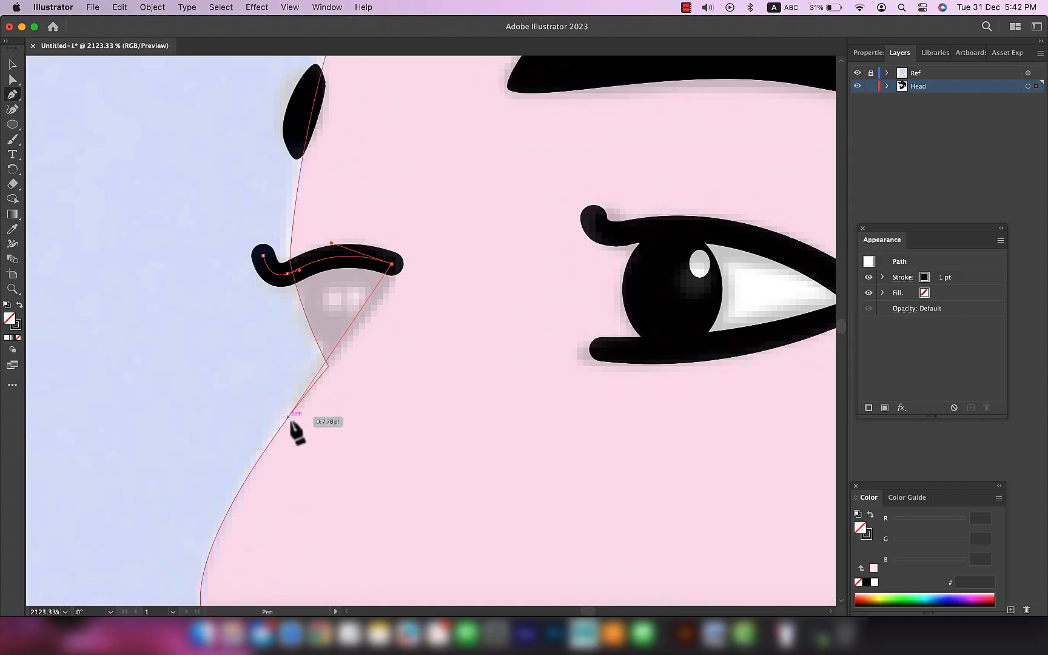
{"action": "left_click", "coordinate": [298, 403]}
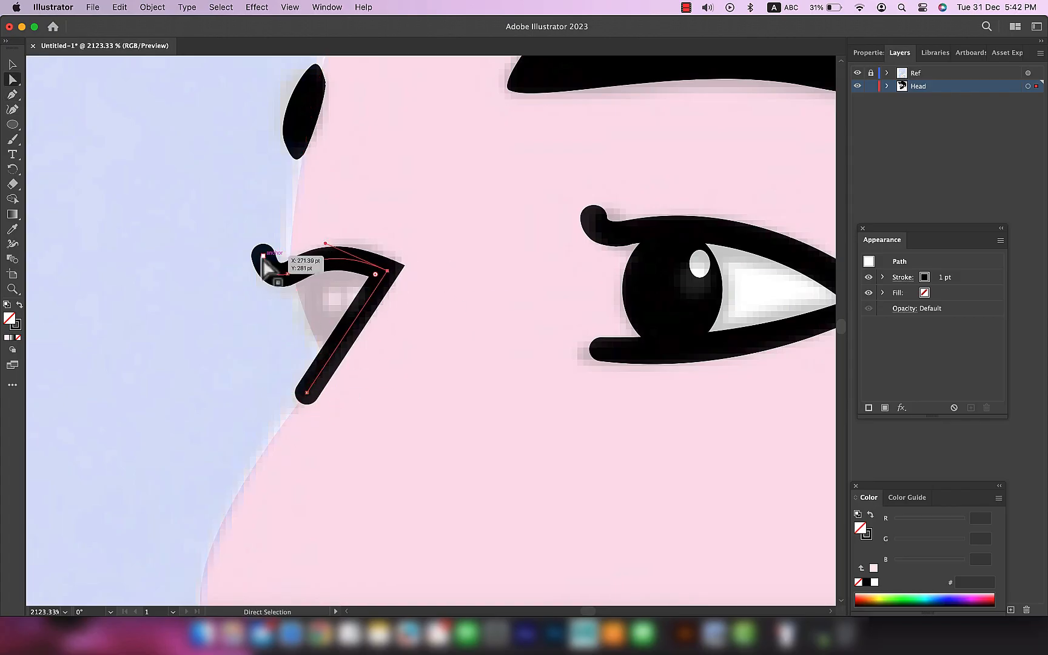
Step: Taper the slanted line's lower end to a point with the Width tool and align its end anchor with the nose contour
{"action": "scroll", "coordinate": [300, 279], "scroll_direction": "up", "scroll_amount": 5}
{"action": "scroll", "coordinate": [460, 343], "scroll_direction": "down", "scroll_amount": 5}
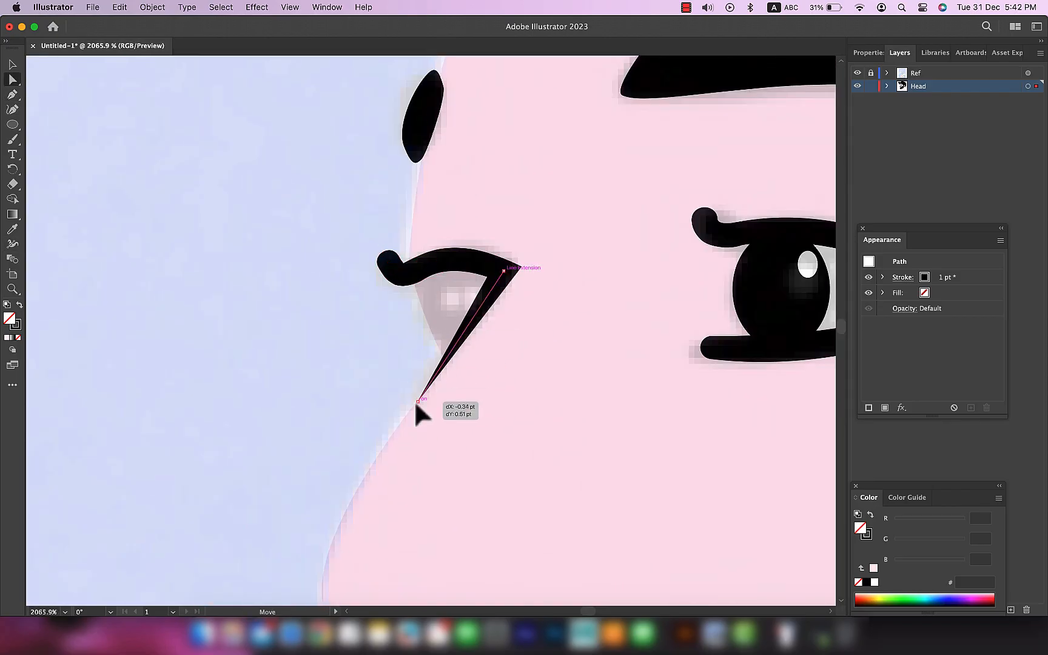
{"action": "scroll", "coordinate": [389, 406], "scroll_direction": "up", "scroll_amount": 5}
{"action": "key", "text": "shift+w"}
{"action": "scroll", "coordinate": [386, 397], "scroll_direction": "down", "scroll_amount": 5}
Step: Duplicate the near eye's iris and highlight into the far eye and scale the copy to fit under the lid
{"action": "key", "text": "v"}
{"action": "left_click", "coordinate": [902, 277]}
{"action": "left_click", "coordinate": [828, 328]}
{"action": "left_click", "coordinate": [549, 410]}
{"action": "left_click", "coordinate": [731, 391]}
{"action": "left_click", "coordinate": [767, 357], "text": "shift"}
{"action": "left_click_drag", "start_coordinate": [767, 357], "coordinate": [454, 301]}
{"action": "left_click_drag", "start_coordinate": [477, 265], "coordinate": [437, 318]}
{"action": "left_click_drag", "start_coordinate": [414, 370], "coordinate": [405, 411]}
{"action": "left_click_drag", "start_coordinate": [431, 396], "coordinate": [414, 404]}
{"action": "left_click", "coordinate": [420, 428]}
{"action": "scroll", "coordinate": [428, 428], "scroll_direction": "up", "scroll_amount": 3}
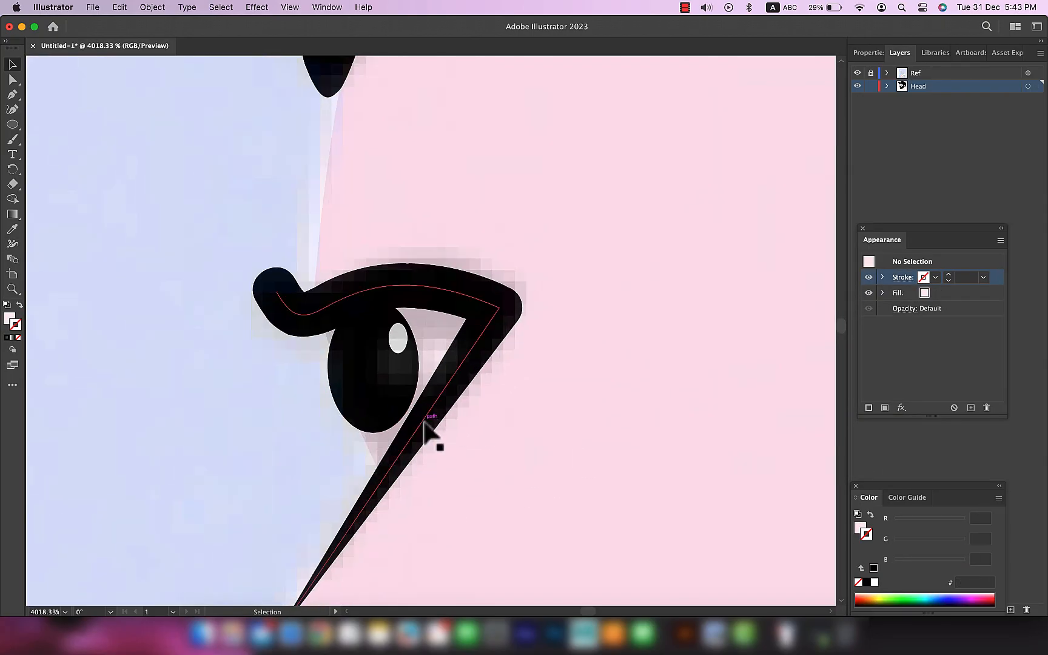
Step: Trace a short lower lid beneath the far eye's iris with the Pen tool and adjust its anchors and stroke width
{"action": "key", "text": "p"}
{"action": "left_click", "coordinate": [329, 423]}
{"action": "key", "text": "a"}
{"action": "mouse_move", "coordinate": [423, 429]}
{"action": "left_mouse_down"}
{"action": "mouse_move", "coordinate": [447, 413]}
{"action": "mouse_move", "coordinate": [425, 432]}
{"action": "left_mouse_up"}
{"action": "key", "text": "shift+w"}
{"action": "key", "text": "a"}
{"action": "mouse_move", "coordinate": [346, 428]}
{"action": "left_mouse_down"}
{"action": "mouse_move", "coordinate": [328, 478]}
{"action": "mouse_move", "coordinate": [345, 439]}
{"action": "left_mouse_up"}
{"action": "key", "text": "shift+w"}
{"action": "key", "text": "a"}
{"action": "mouse_move", "coordinate": [422, 428]}
{"action": "left_mouse_down"}
{"action": "mouse_move", "coordinate": [433, 410]}
{"action": "mouse_move", "coordinate": [431, 419]}
{"action": "left_mouse_up"}
{"action": "left_click_drag", "start_coordinate": [346, 439], "coordinate": [337, 432]}
{"action": "key", "text": "super+shift+a"}
Step: Refine the thickness of the far eye's lower lid at its inner end with the Width tool
{"action": "scroll", "coordinate": [483, 468], "scroll_direction": "down", "scroll_amount": 8}
{"action": "scroll", "coordinate": [503, 470], "scroll_direction": "up", "scroll_amount": 3}
{"action": "scroll", "coordinate": [441, 464], "scroll_direction": "up", "scroll_amount": 3}
{"action": "left_click", "coordinate": [426, 444]}
{"action": "key", "text": "shift+w"}
{"action": "left_click_drag", "start_coordinate": [427, 445], "coordinate": [430, 459]}
{"action": "key", "text": "v"}
{"action": "left_click", "coordinate": [302, 477]}
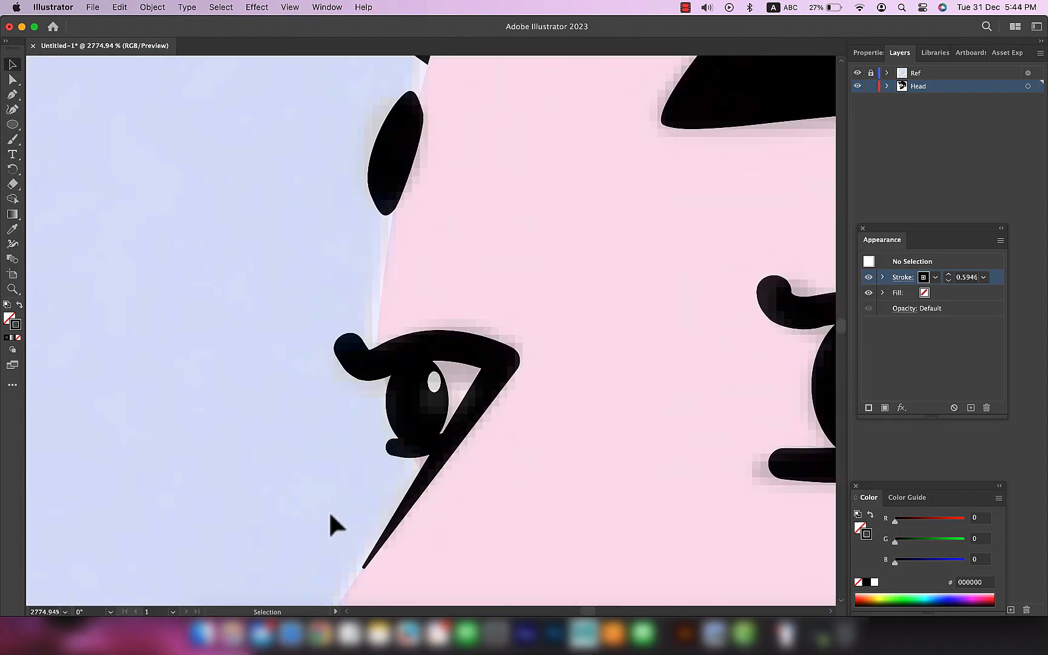
Step: Draw a white eyeball shape without stroke inside the far eye and send it backward behind the iris and lid lines
{"action": "scroll", "coordinate": [451, 362], "scroll_direction": "down", "scroll_amount": 8}
{"action": "scroll", "coordinate": [475, 363], "scroll_direction": "up", "scroll_amount": 10}
{"action": "left_click", "coordinate": [344, 400]}
{"action": "left_click", "coordinate": [812, 343]}
{"action": "key", "text": "p"}
{"action": "left_click", "coordinate": [356, 327]}
{"action": "left_click_drag", "start_coordinate": [291, 409], "coordinate": [274, 409]}
{"action": "left_click", "coordinate": [253, 319]}
{"action": "key", "text": "super+["}
{"action": "key", "text": "super+["}
{"action": "key", "text": "super+["}
{"action": "key", "text": "super+["}
{"action": "key", "text": "v"}
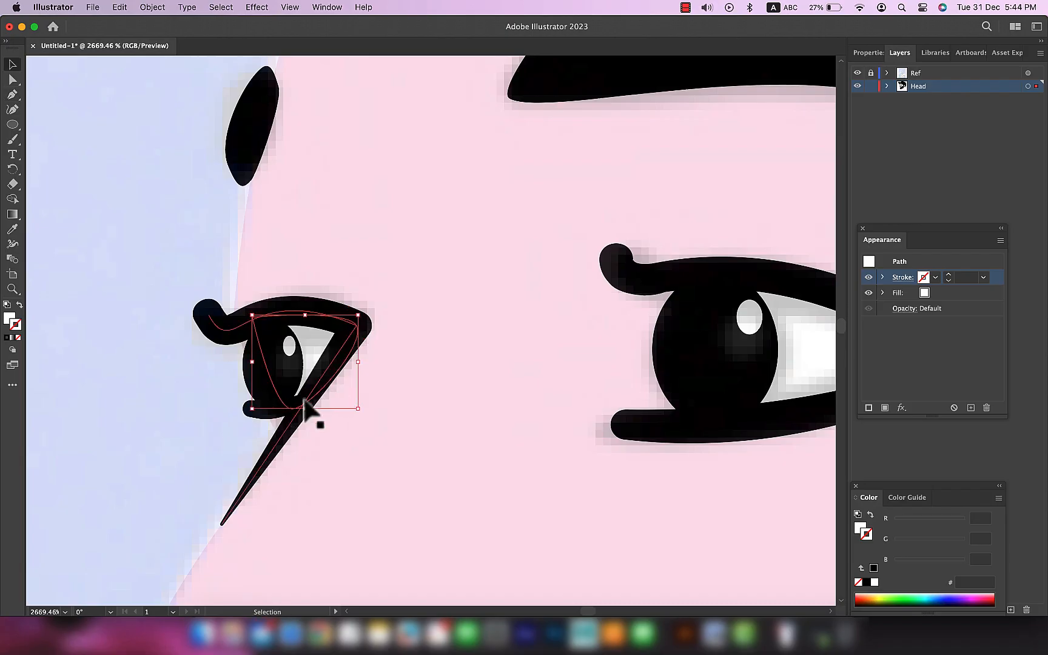
Step: Hide the Ref layer and review the whole head artwork on the plain artboard
{"action": "scroll", "coordinate": [189, 433], "scroll_direction": "down", "scroll_amount": 8}
{"action": "scroll", "coordinate": [219, 466], "scroll_direction": "down", "scroll_amount": 5}
{"action": "left_click", "coordinate": [856, 72]}
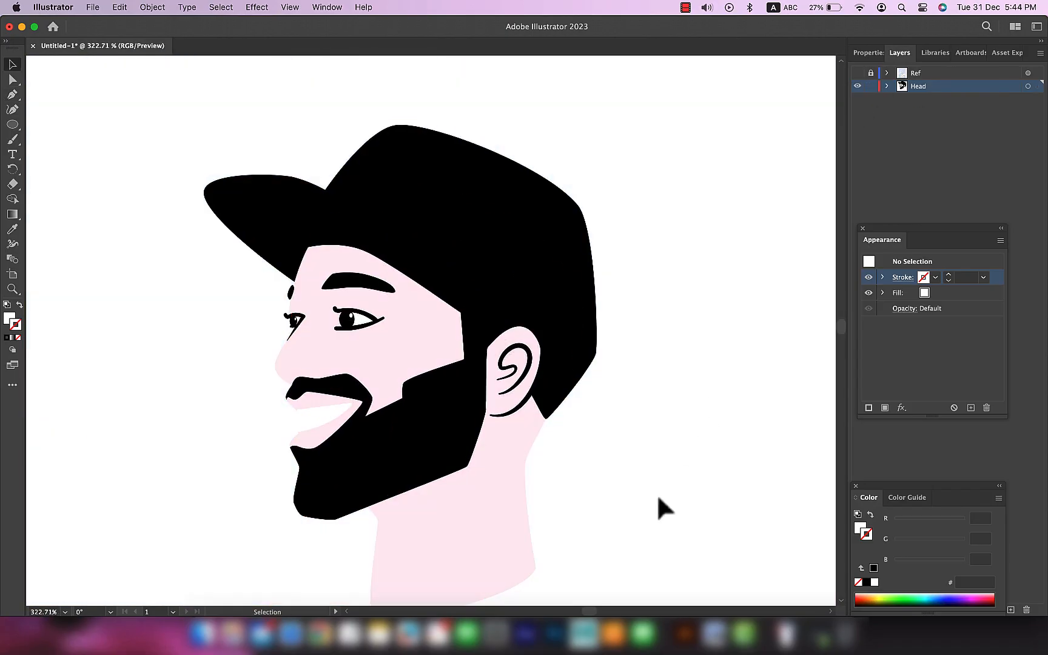
{"action": "scroll", "coordinate": [656, 493], "scroll_direction": "down", "scroll_amount": 6}
{"action": "scroll", "coordinate": [707, 363], "scroll_direction": "up", "scroll_amount": 3}
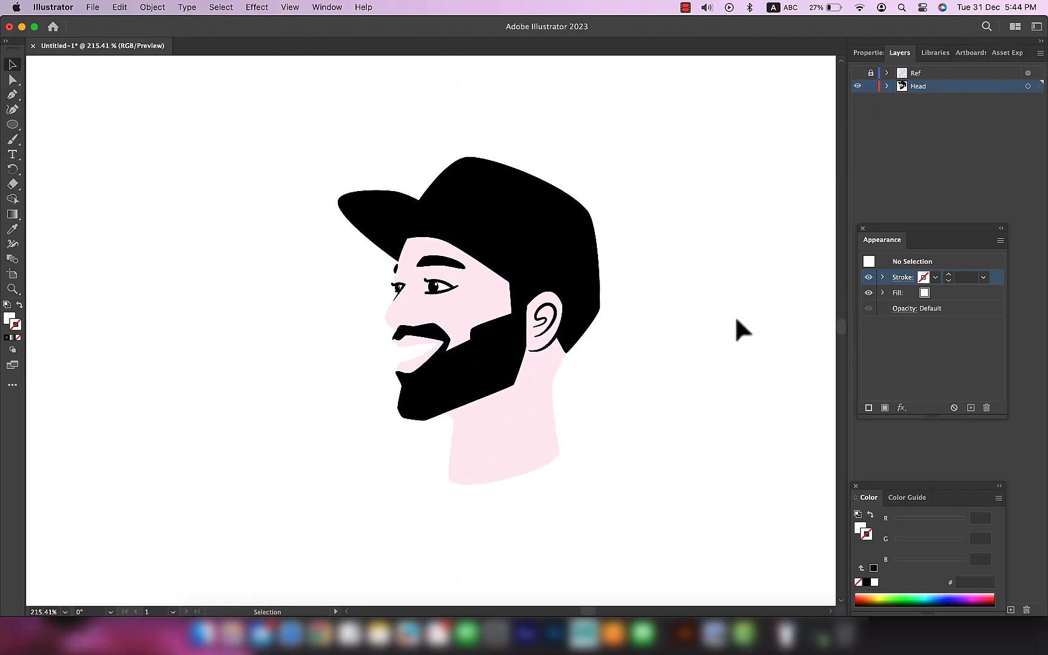
Step: Draw a large rectangle filled with blue, 4047d3, over the head and send it to the back
{"action": "left_click", "coordinate": [9, 320]}
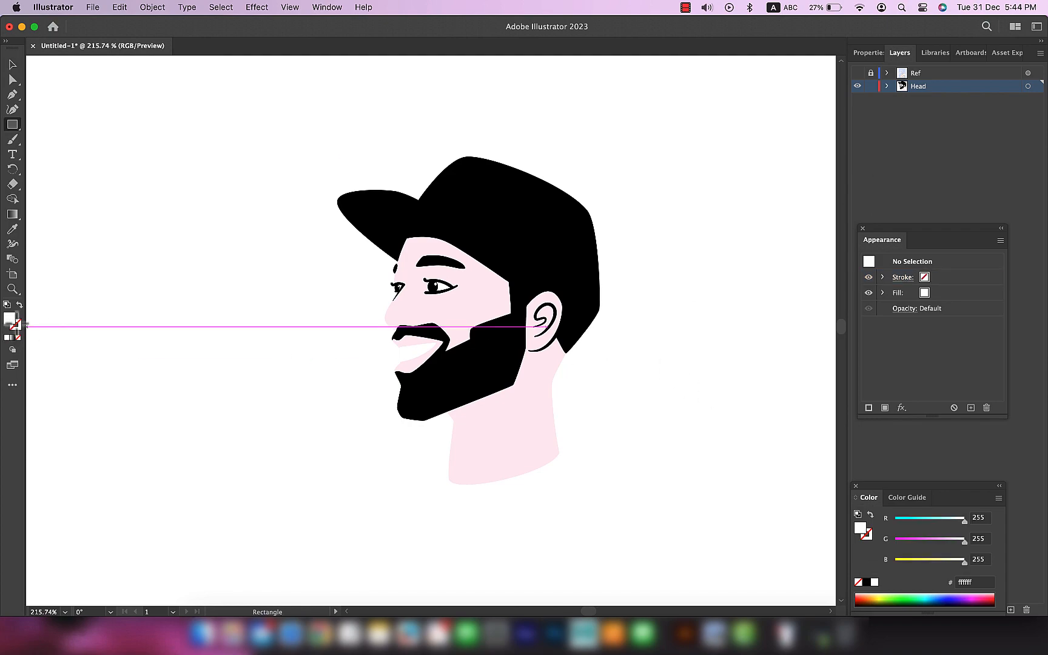
{"action": "double_click", "coordinate": [11, 323]}
{"action": "left_click", "coordinate": [401, 328]}
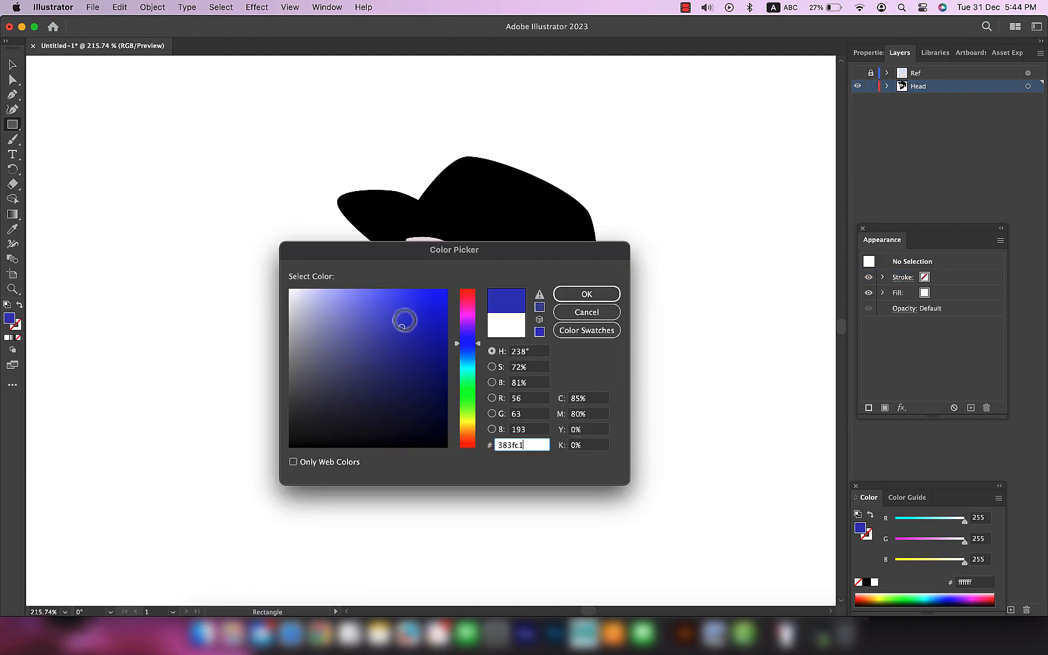
{"action": "left_click", "coordinate": [586, 294]}
{"action": "left_click_drag", "start_coordinate": [328, 215], "coordinate": [758, 583]}
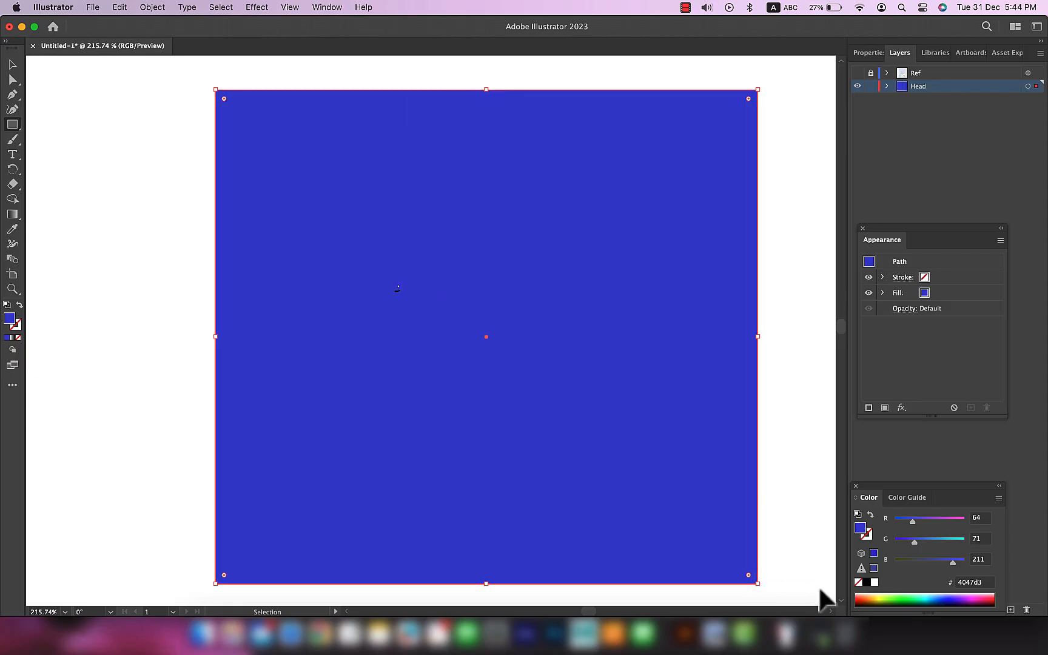
{"action": "key", "text": "super+shift+bracketleft"}
{"action": "key", "text": "v"}
{"action": "left_click", "coordinate": [172, 358]}
{"action": "scroll", "coordinate": [172, 359], "scroll_direction": "down", "scroll_amount": 5}
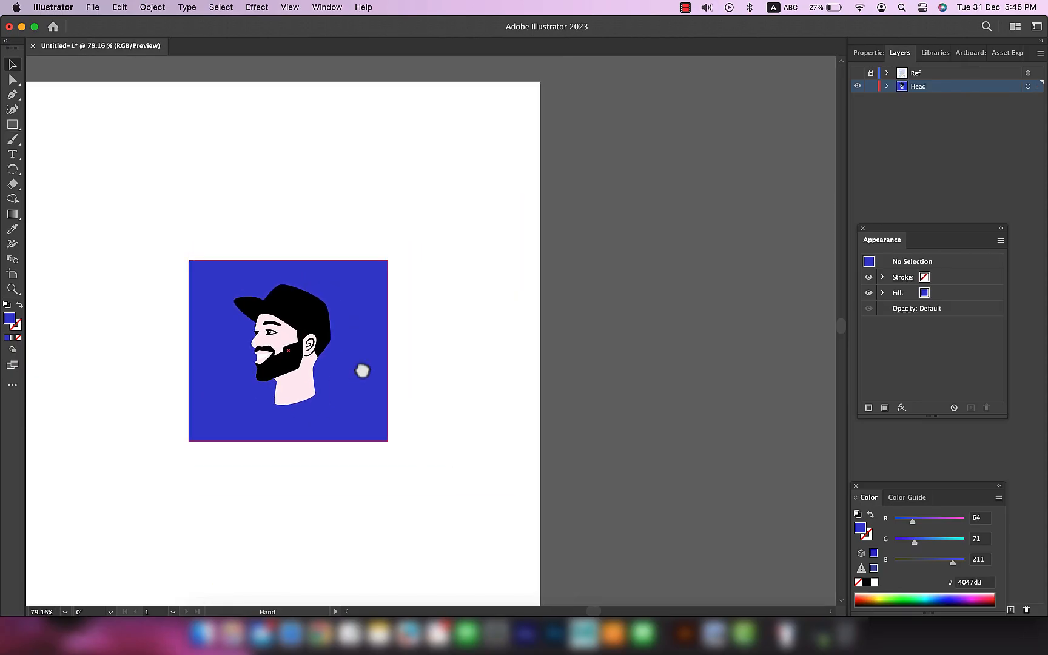
Step: Copy the poster image from the Ref layer and paste it at full opacity into a new layer above it
{"action": "left_click_drag", "start_coordinate": [358, 369], "coordinate": [551, 279]}
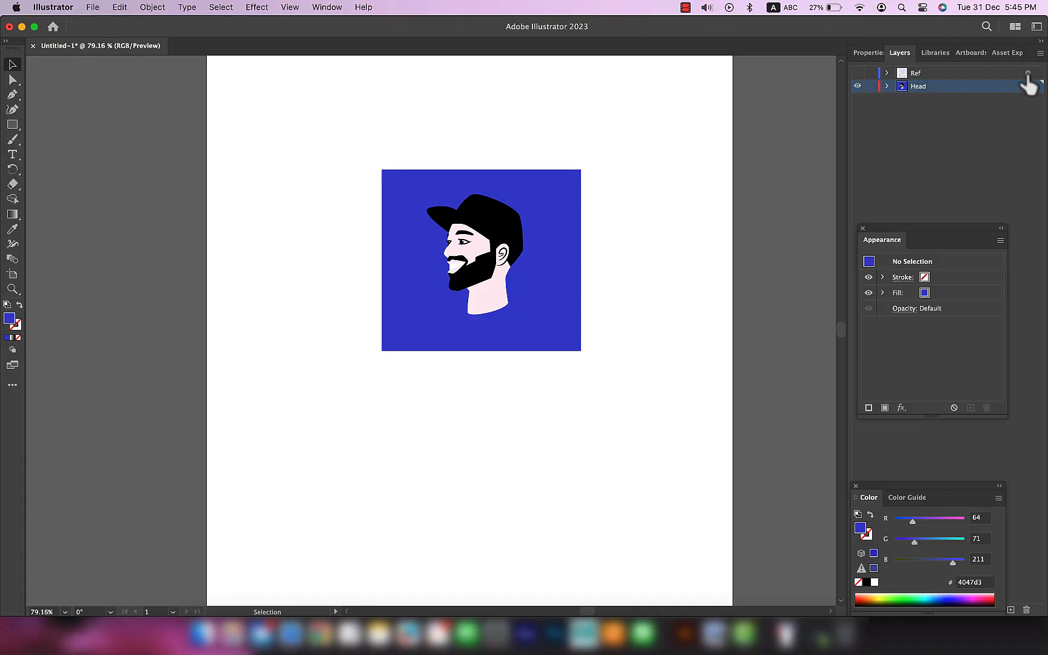
{"action": "left_click", "coordinate": [856, 73]}
{"action": "left_click", "coordinate": [1027, 73]}
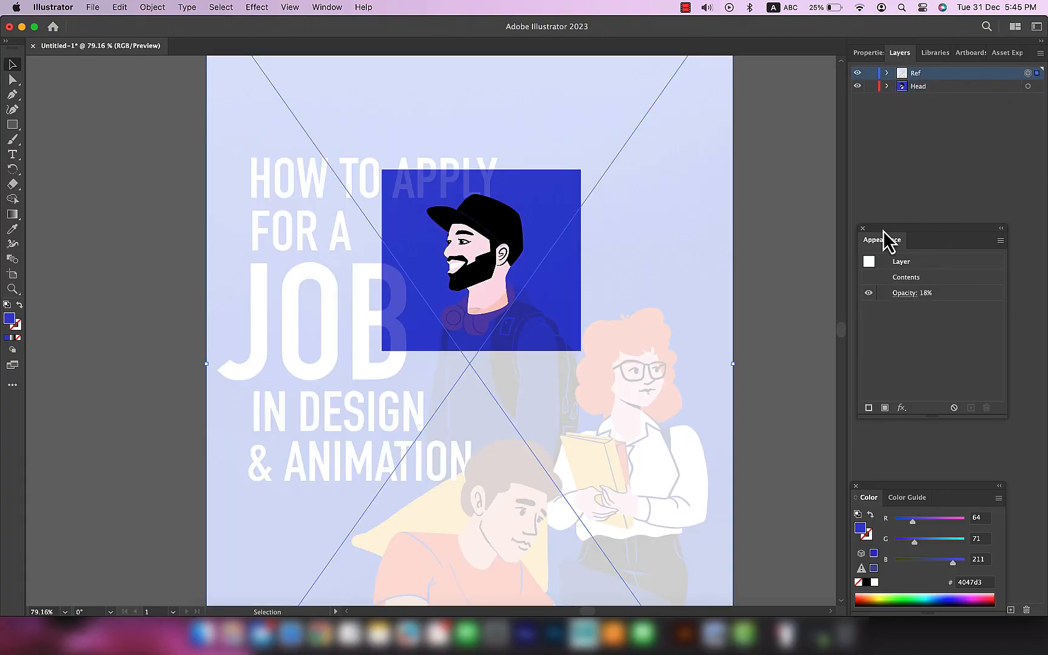
{"action": "left_click", "coordinate": [862, 229]}
{"action": "left_click_drag", "start_coordinate": [938, 485], "coordinate": [917, 347]}
{"action": "left_click", "coordinate": [834, 349]}
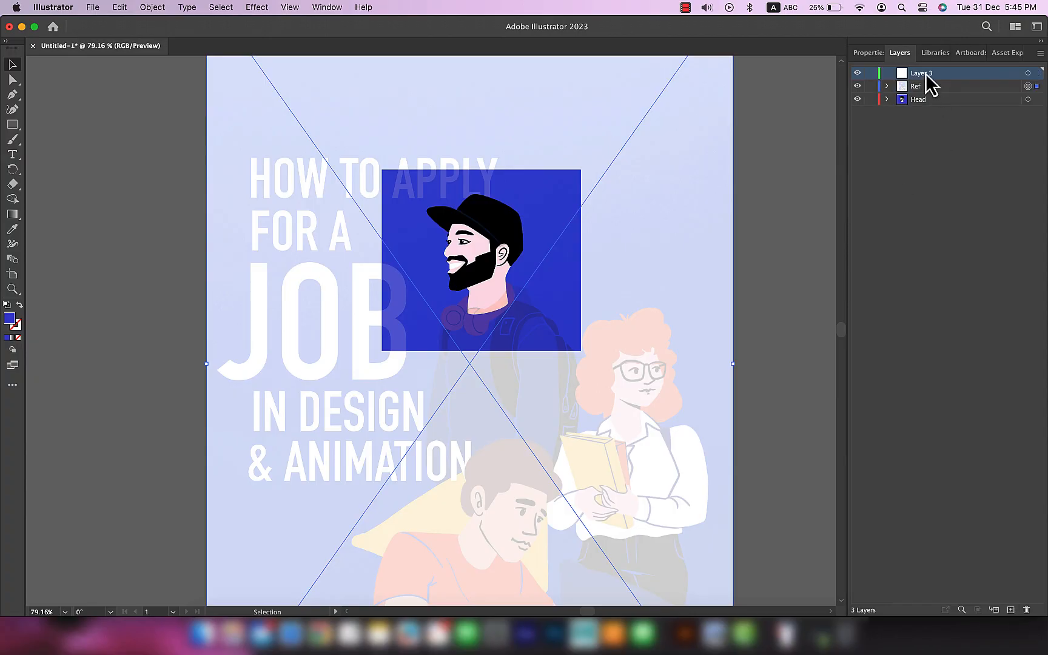
{"action": "left_click", "coordinate": [1027, 74]}
{"action": "key", "text": "super+v"}
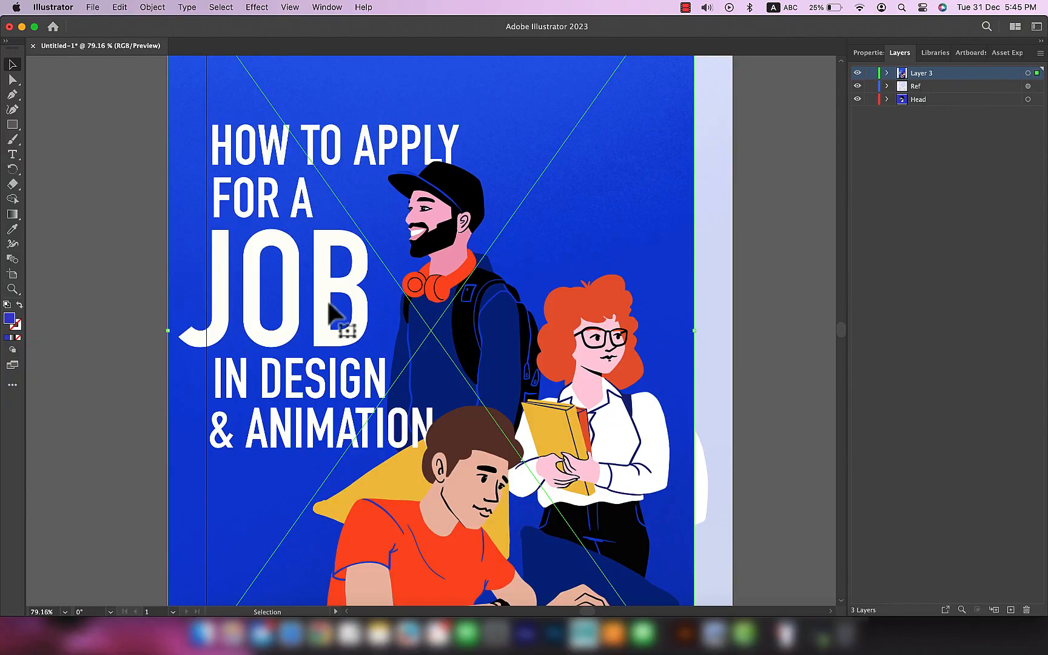
Step: Scale down the pasted poster and place it just outside the artboard's upper-left edge as a colour reference
{"action": "scroll", "coordinate": [325, 297], "scroll_direction": "down", "scroll_amount": 10}
{"action": "left_click_drag", "start_coordinate": [386, 363], "coordinate": [325, 282]}
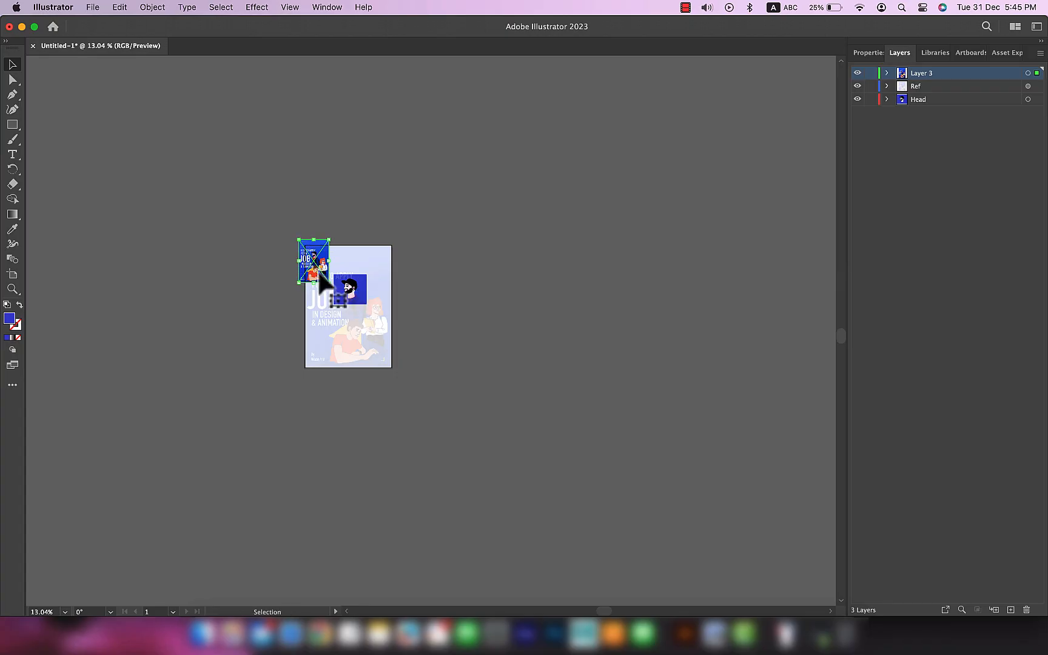
{"action": "scroll", "coordinate": [321, 280], "scroll_direction": "up", "scroll_amount": 5}
{"action": "left_click_drag", "start_coordinate": [340, 231], "coordinate": [243, 246]}
{"action": "left_click", "coordinate": [306, 110]}
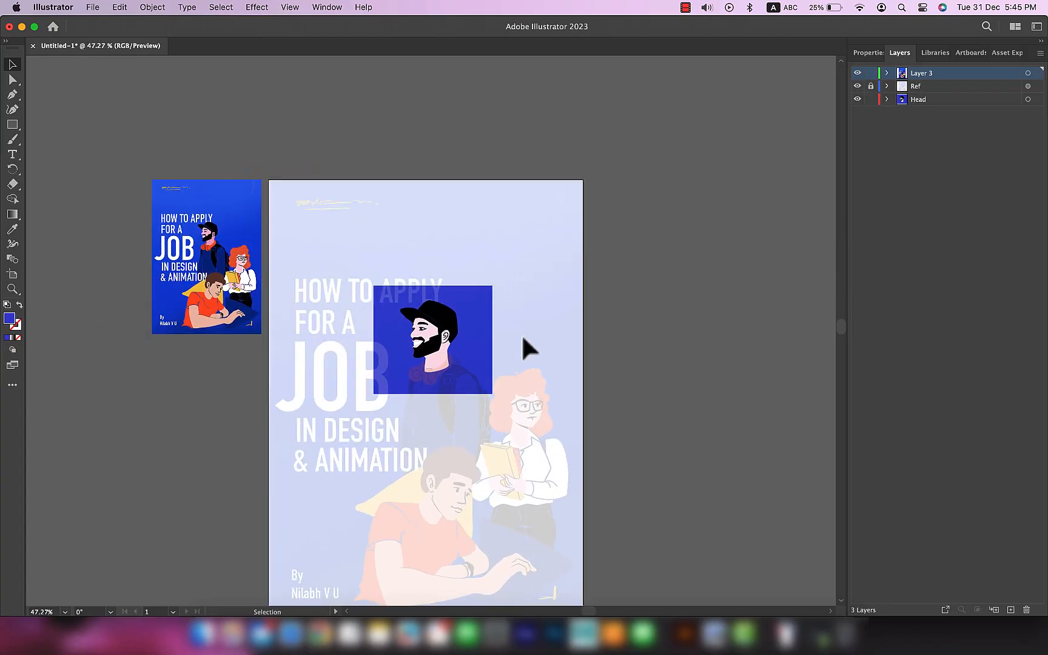
Step: Hide the Ref layer and recolour the face shape with the pink skin tone sampled from the small poster
{"action": "left_click", "coordinate": [857, 86]}
{"action": "scroll", "coordinate": [490, 372], "scroll_direction": "up", "scroll_amount": 3}
{"action": "scroll", "coordinate": [491, 381], "scroll_direction": "left", "scroll_amount": 3}
{"action": "left_click", "coordinate": [549, 406]}
{"action": "key", "text": "i"}
{"action": "key", "text": "v"}
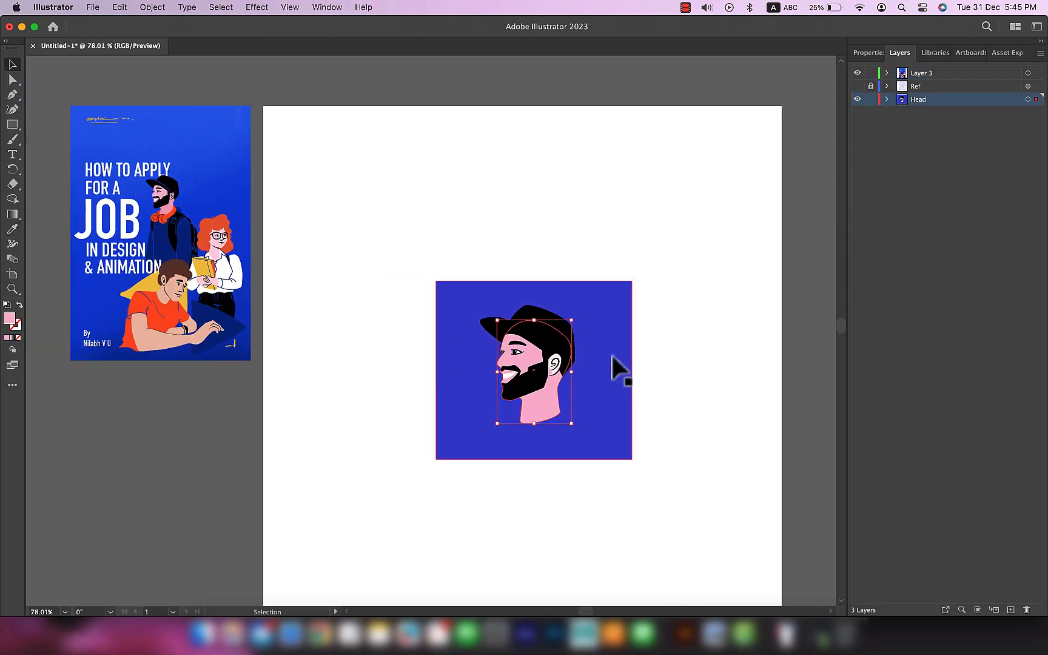
Step: Match the ear's fill to the face's pink with the Eyedropper tool
{"action": "scroll", "coordinate": [612, 356], "scroll_direction": "up", "scroll_amount": 5}
{"action": "left_click", "coordinate": [463, 371]}
{"action": "key", "text": "i"}
{"action": "left_click", "coordinate": [437, 455]}
{"action": "key", "text": "v"}
Step: Recolour the rectangle behind the head with the background blue sampled from the small poster
{"action": "scroll", "coordinate": [743, 373], "scroll_direction": "down", "scroll_amount": 5}
{"action": "left_click", "coordinate": [673, 349]}
{"action": "key", "text": "i"}
{"action": "left_click", "coordinate": [111, 138]}
{"action": "key", "text": "v"}
{"action": "left_click", "coordinate": [730, 504]}
{"action": "scroll", "coordinate": [633, 452], "scroll_direction": "up", "scroll_amount": 5}
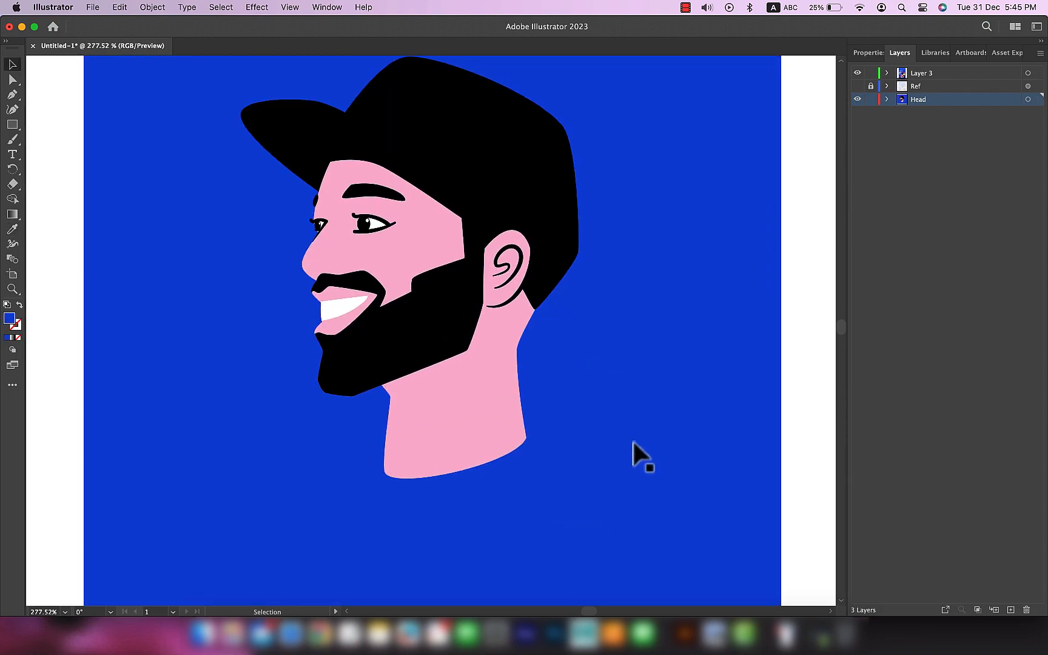
Step: Show the Ref layer and add a new layer named Headphones above the Head layer
{"action": "left_click", "coordinate": [857, 86]}
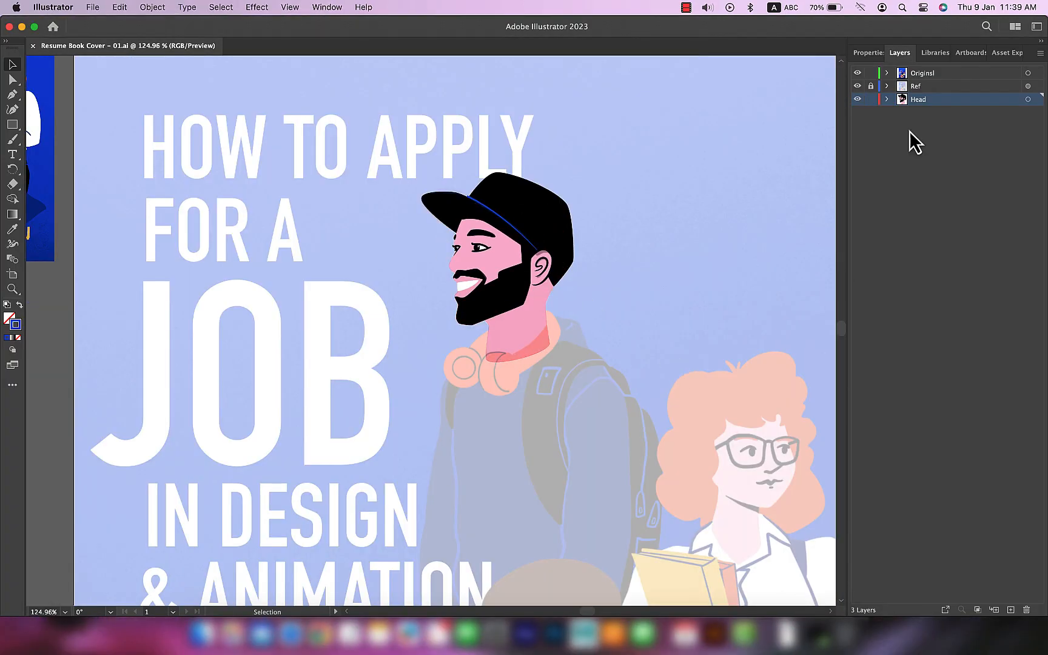
{"action": "left_click", "coordinate": [1010, 610]}
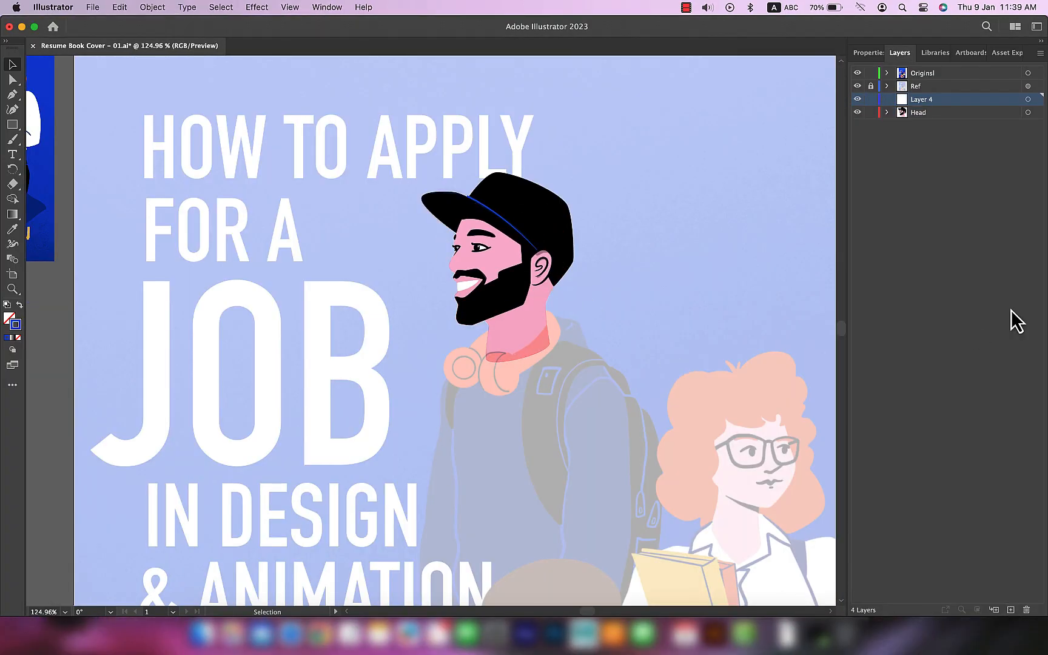
{"action": "double_click", "coordinate": [920, 100]}
Step: Draw an unfilled blue-stroked circle over the headphones' round front ear cup and fit it to the reference outline
{"action": "scroll", "coordinate": [521, 375], "scroll_direction": "up", "scroll_amount": 6}
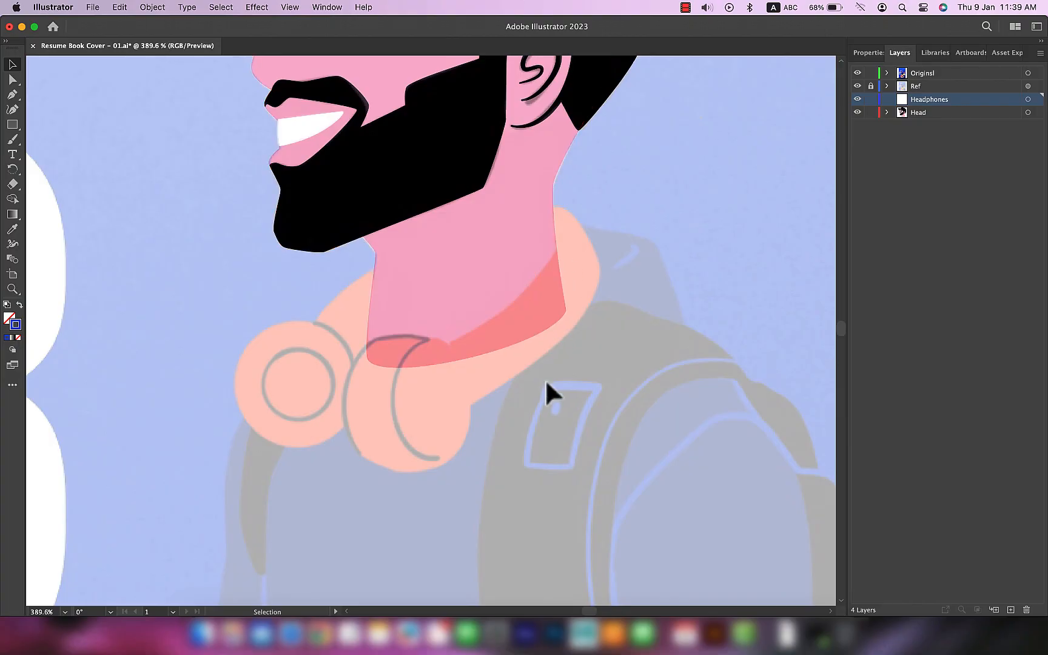
{"action": "left_click_drag", "start_coordinate": [372, 377], "coordinate": [491, 372]}
{"action": "scroll", "coordinate": [434, 379], "scroll_direction": "up", "scroll_amount": 3}
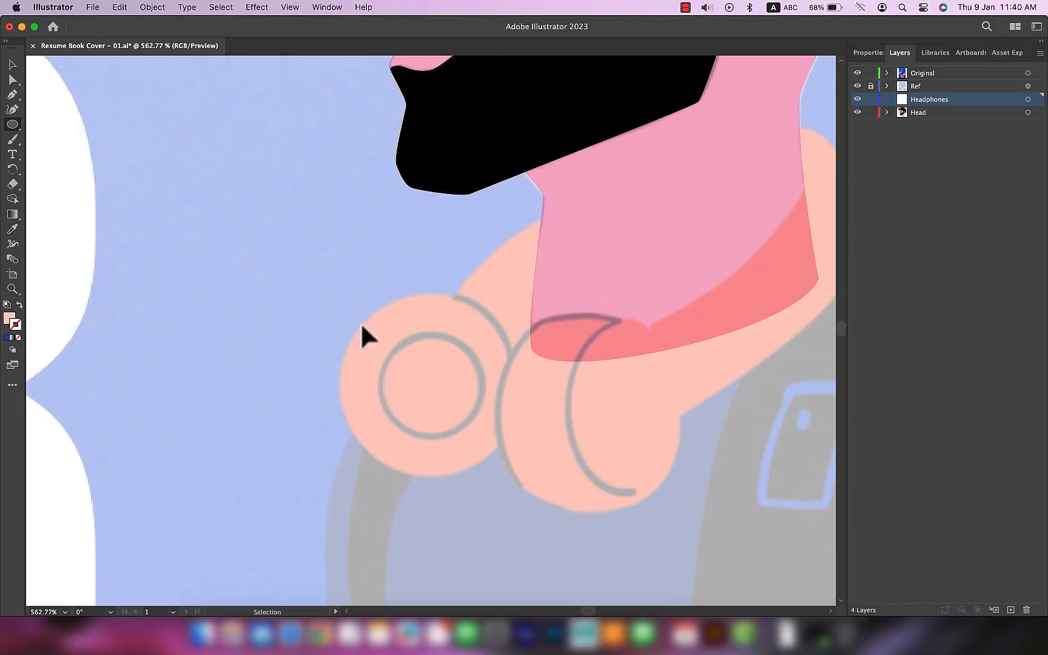
{"action": "left_click_drag", "start_coordinate": [344, 302], "coordinate": [517, 472]}
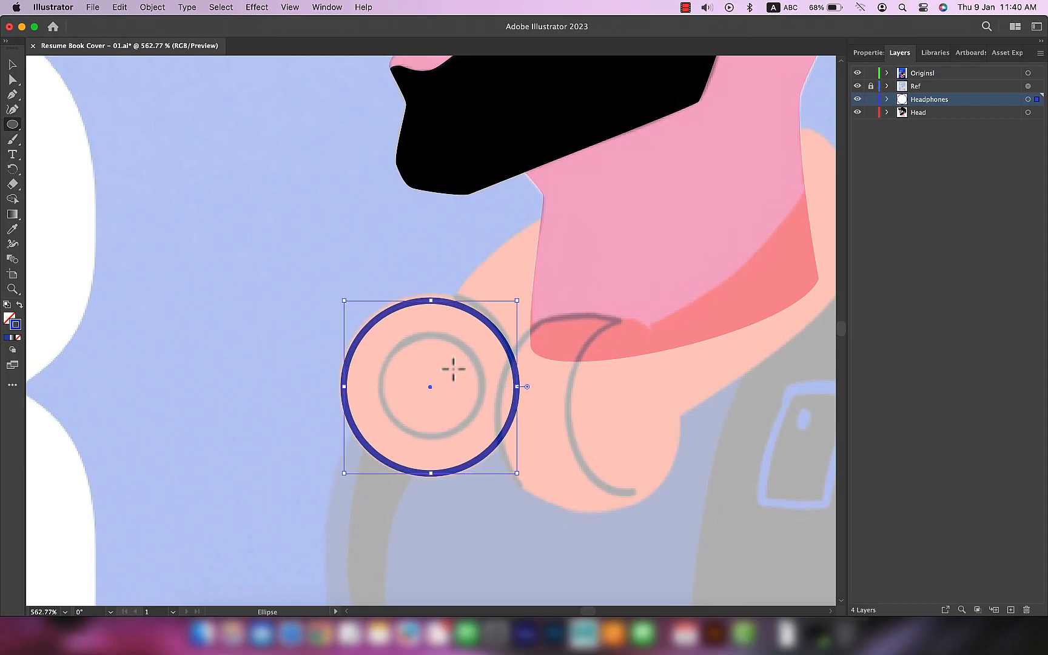
{"action": "left_click_drag", "start_coordinate": [429, 387], "coordinate": [429, 383]}
{"action": "left_click_drag", "start_coordinate": [344, 297], "coordinate": [340, 294]}
{"action": "left_click_drag", "start_coordinate": [426, 380], "coordinate": [429, 382]}
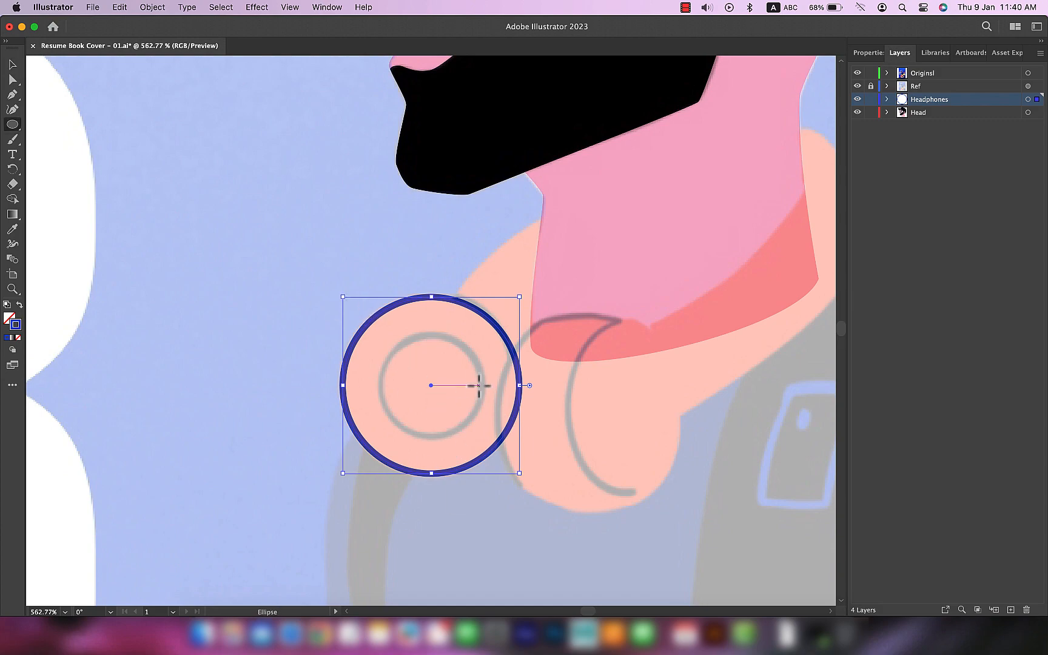
Step: Paste a copy of the ear-cup circle in front and scale it down concentrically to match the inner ring
{"action": "key", "text": "super+c"}
{"action": "key", "text": "super+f"}
{"action": "left_click_drag", "start_coordinate": [522, 301], "coordinate": [482, 339]}
{"action": "scroll", "coordinate": [459, 260], "scroll_direction": "right", "scroll_amount": 3}
{"action": "scroll", "coordinate": [459, 260], "scroll_direction": "down", "scroll_amount": 2}
{"action": "key", "text": "super+shift+a"}
Step: Trace a closed headband section from the front ear cup across the neck with the Pen tool
{"action": "key", "text": "p"}
{"action": "left_click", "coordinate": [506, 152]}
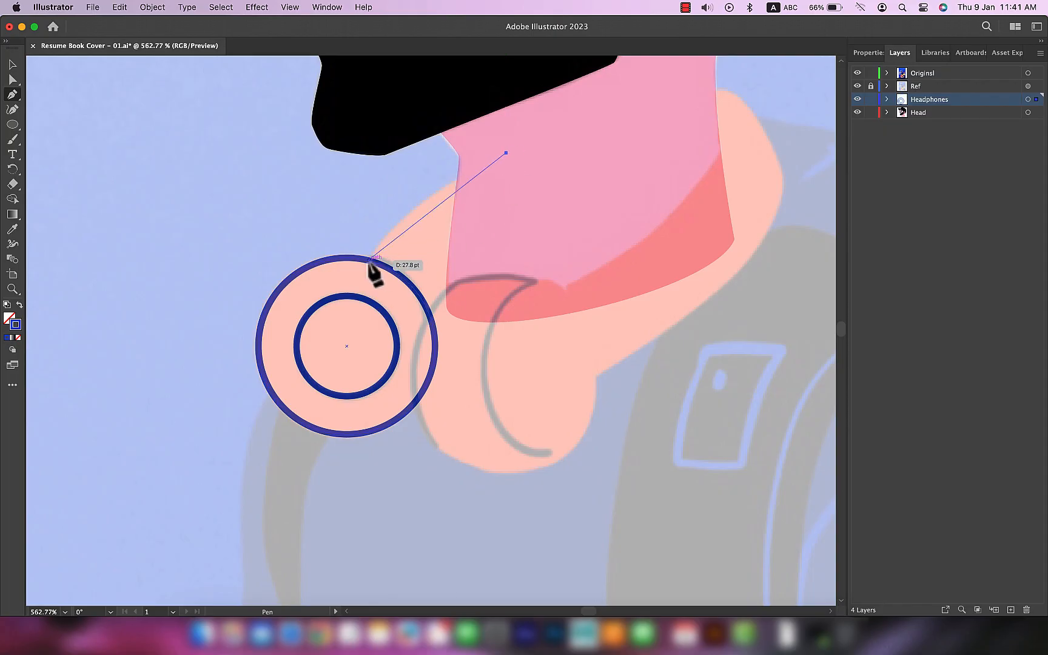
{"action": "left_click_drag", "start_coordinate": [342, 315], "coordinate": [310, 339]}
{"action": "left_click_drag", "start_coordinate": [368, 260], "coordinate": [437, 337]}
{"action": "left_click", "coordinate": [436, 338]}
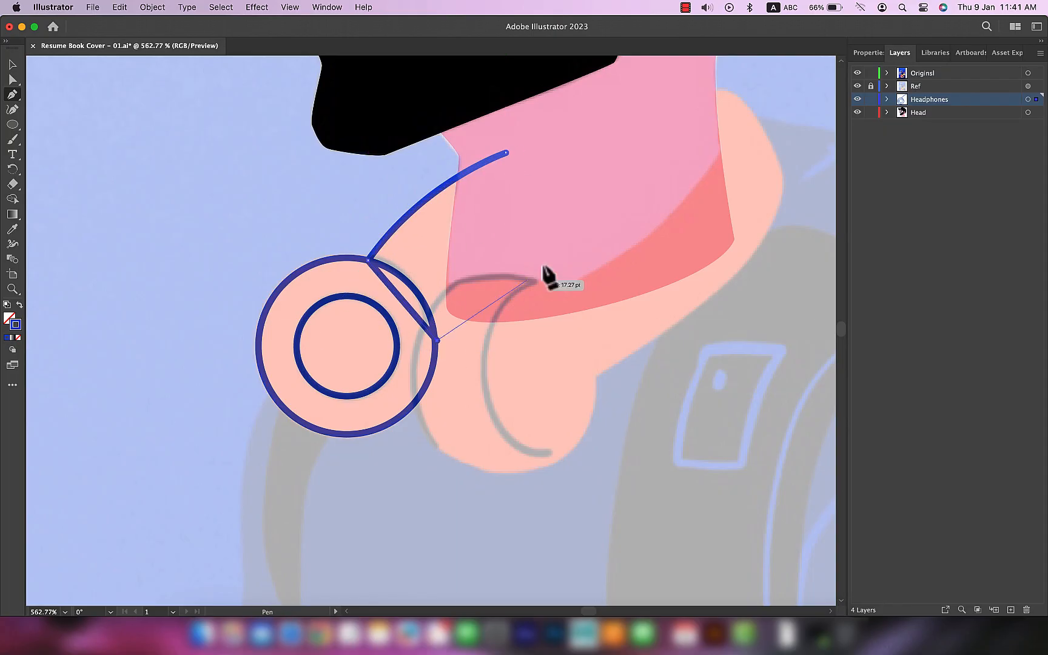
{"action": "left_click", "coordinate": [564, 243]}
{"action": "left_click", "coordinate": [506, 152]}
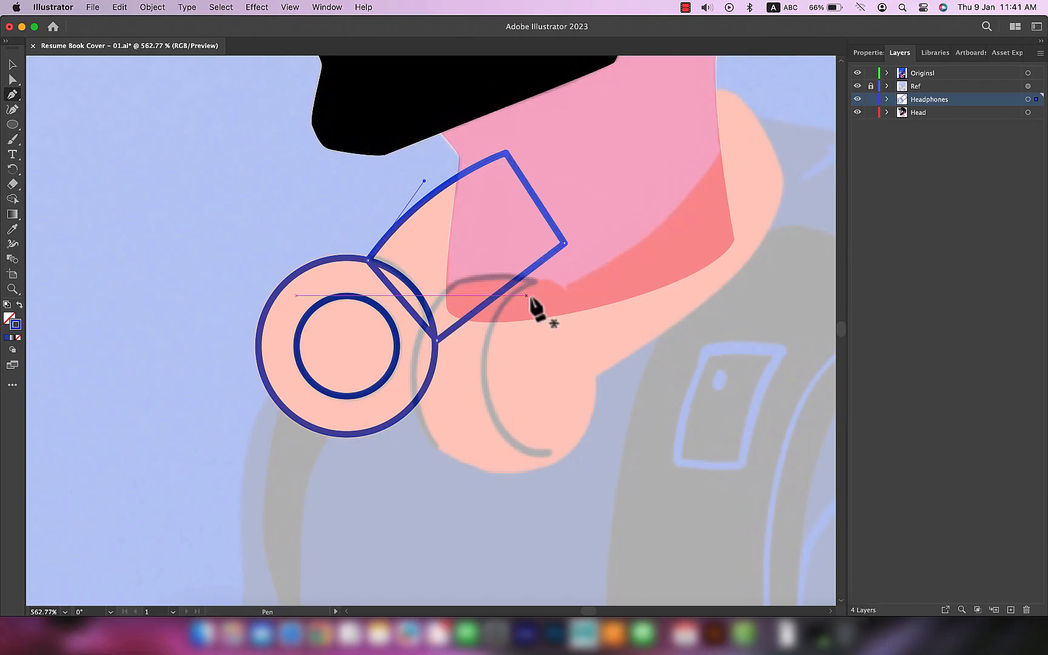
Step: Trace a closed curved headband section around the back of the neck with the Pen tool
{"action": "mouse_move", "coordinate": [697, 108]}
{"action": "left_mouse_down"}
{"action": "mouse_move", "coordinate": [654, 113]}
{"action": "mouse_move", "coordinate": [702, 110]}
{"action": "left_mouse_up"}
{"action": "left_click_drag", "start_coordinate": [739, 185], "coordinate": [743, 223]}
{"action": "key", "text": "super+z"}
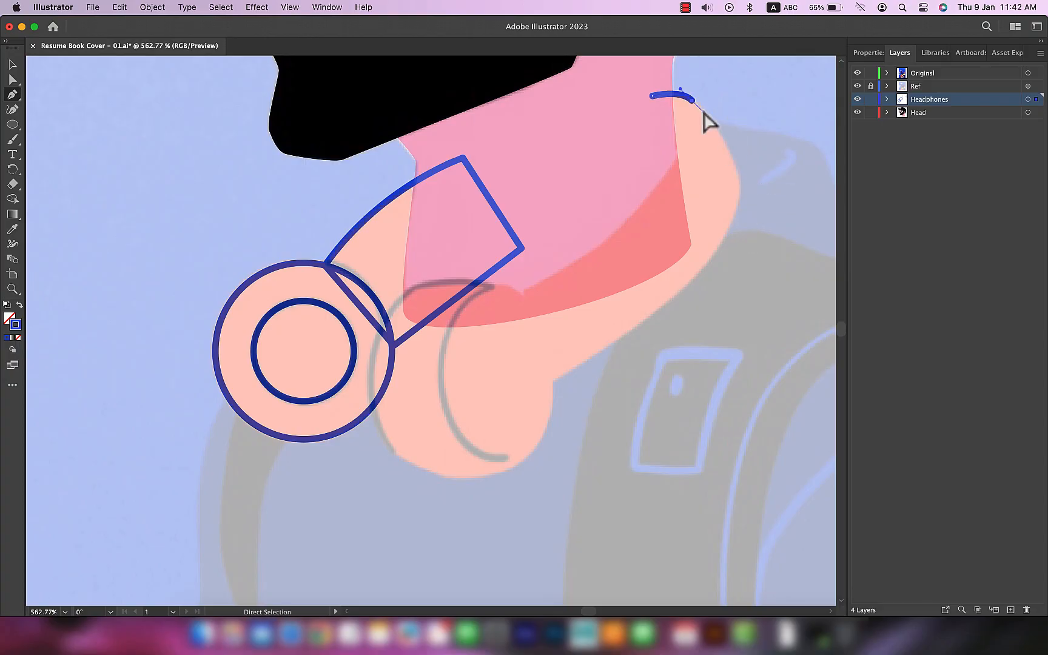
{"action": "left_click_drag", "start_coordinate": [736, 219], "coordinate": [739, 229]}
{"action": "left_click_drag", "start_coordinate": [637, 318], "coordinate": [587, 349]}
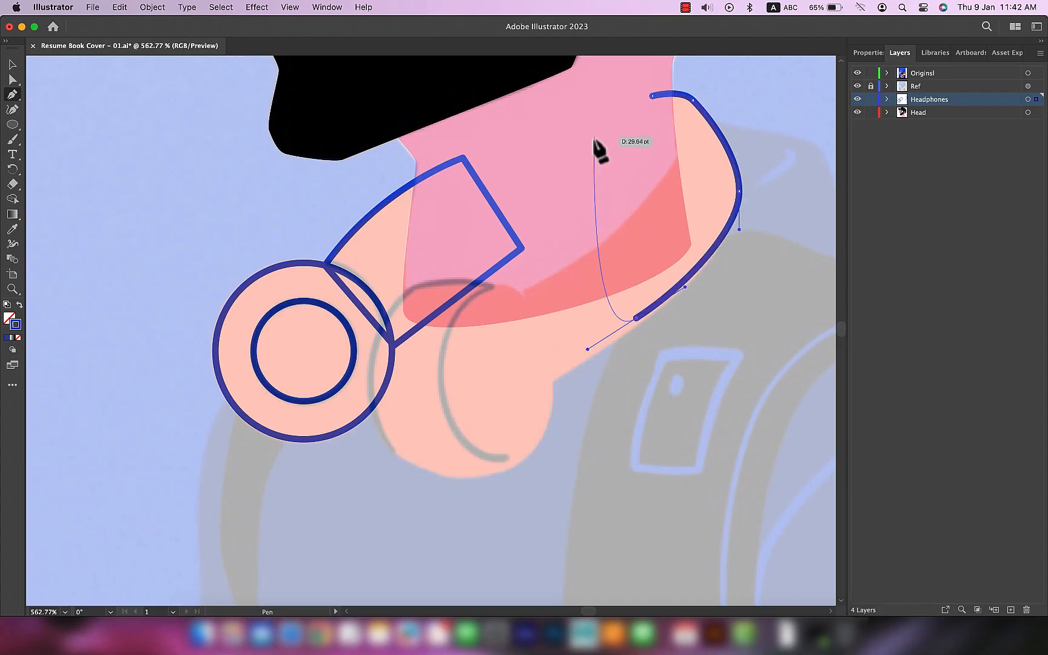
{"action": "left_click_drag", "start_coordinate": [651, 95], "coordinate": [680, 89]}
{"action": "key", "text": "v"}
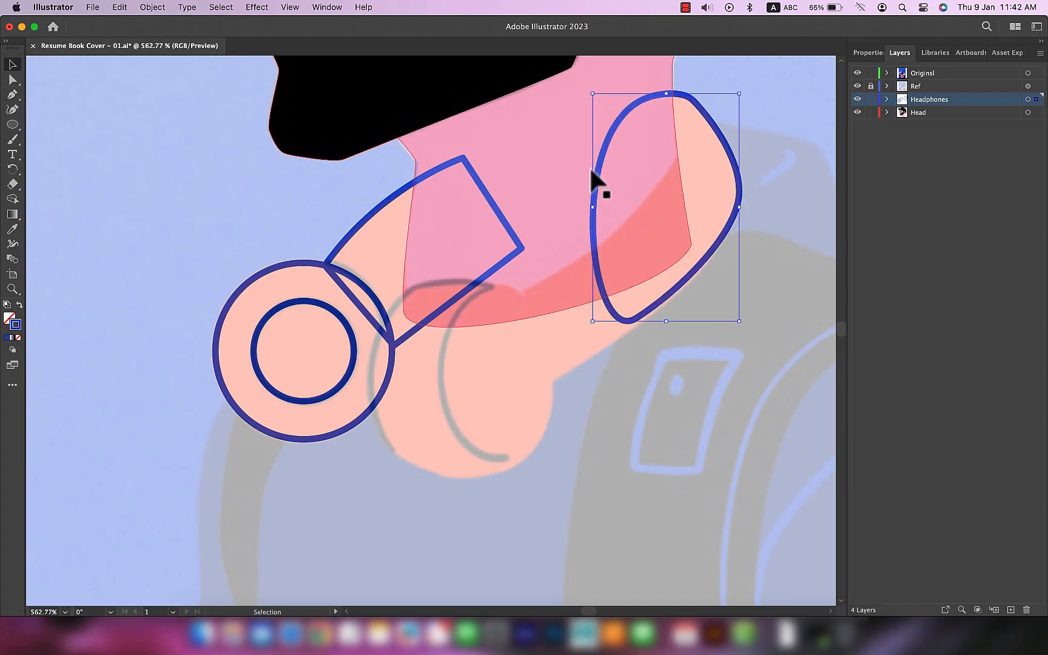
Step: Move the Headphones layer below the Head layer and fill both headband sections with the light peach sampled from the reference headphones
{"action": "left_click_drag", "start_coordinate": [961, 100], "coordinate": [958, 127]}
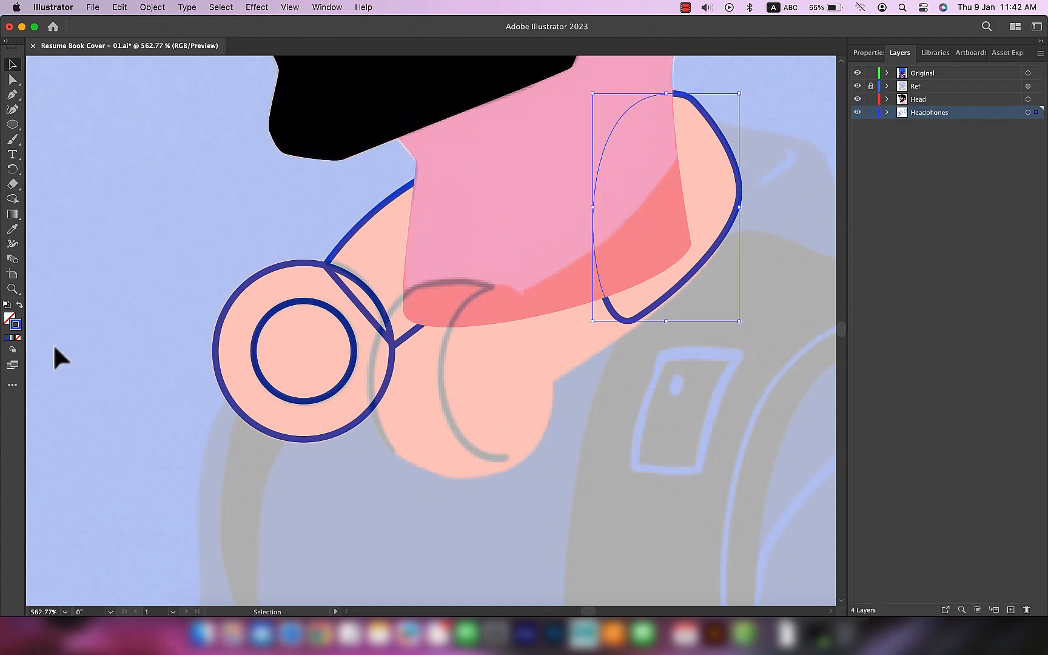
{"action": "key", "text": "i"}
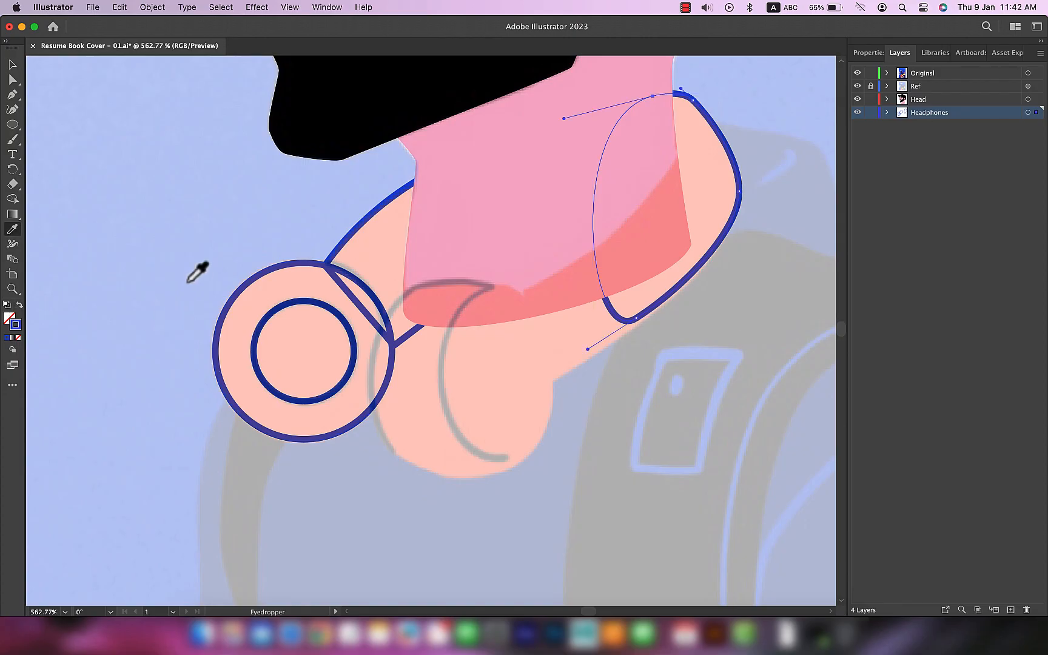
{"action": "left_click", "coordinate": [188, 225]}
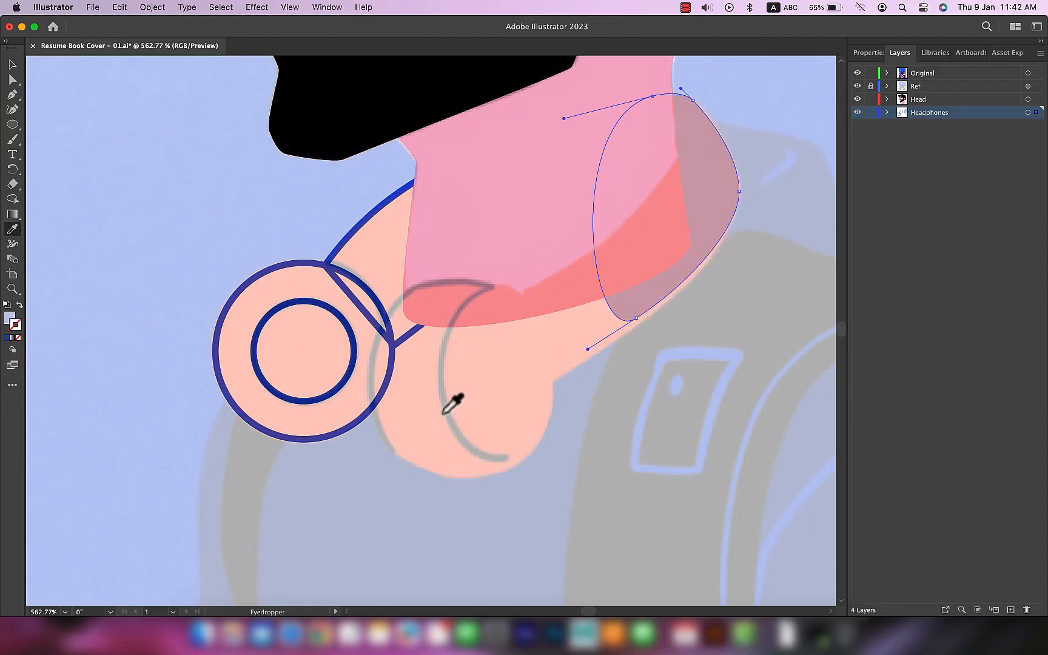
{"action": "left_click", "coordinate": [546, 431]}
{"action": "left_click", "coordinate": [361, 282], "text": "super"}
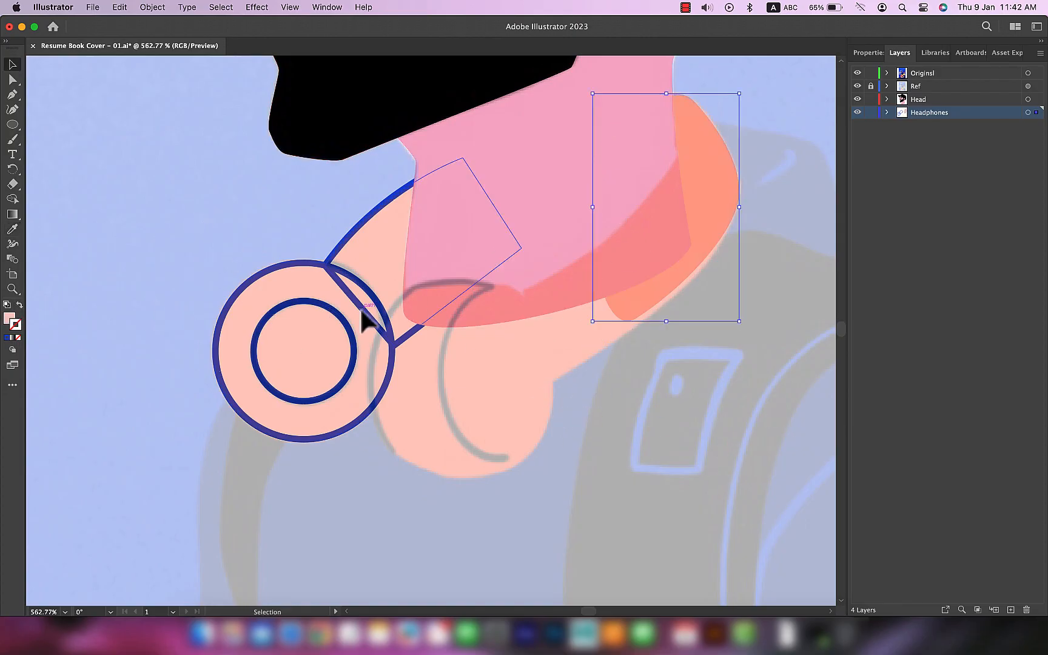
{"action": "left_click", "coordinate": [541, 412]}
{"action": "key", "text": "v"}
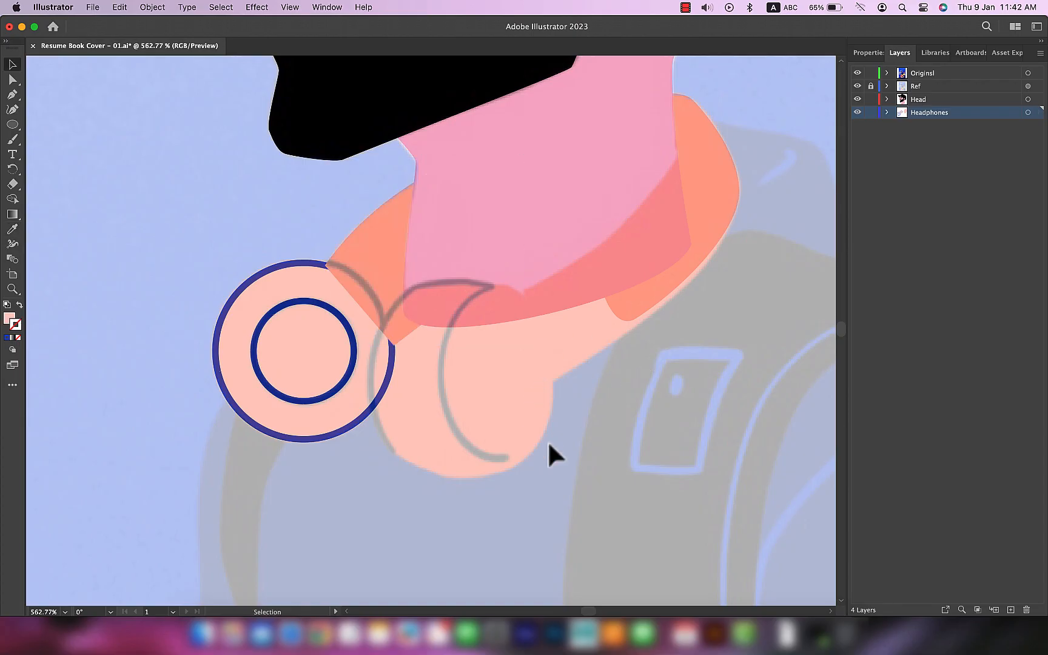
{"action": "left_click", "coordinate": [547, 440]}
Step: Fill the front ear cup's outer circle with the orange sampled over the front headband section
{"action": "scroll", "coordinate": [433, 352], "scroll_direction": "left", "scroll_amount": 5}
{"action": "left_click", "coordinate": [803, 225]}
{"action": "key", "text": "a"}
{"action": "left_click", "coordinate": [710, 333]}
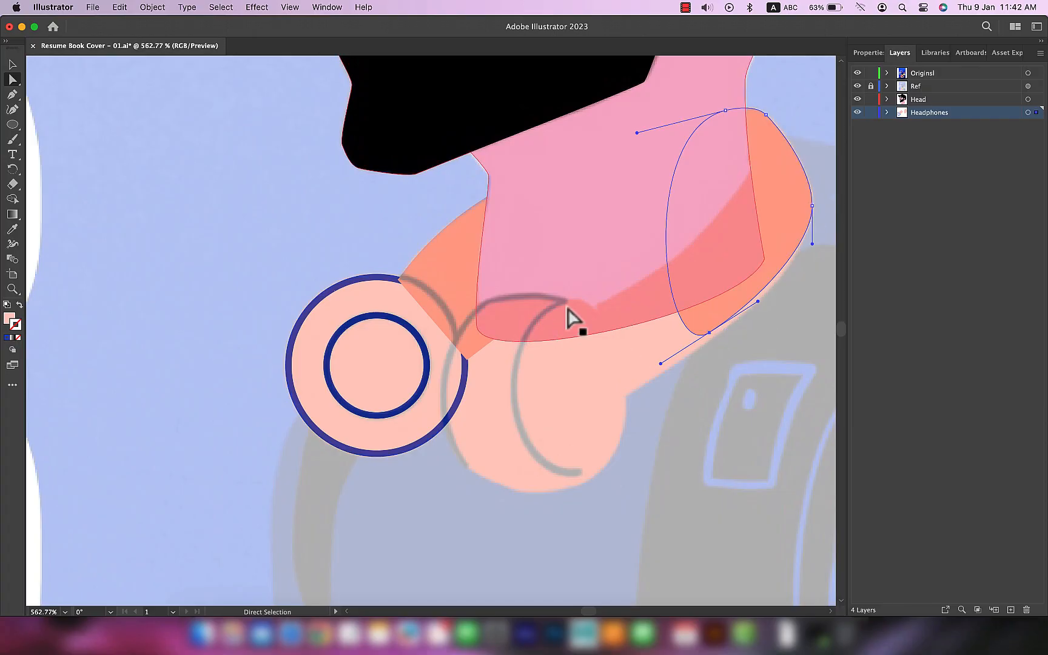
{"action": "left_click", "coordinate": [365, 295]}
{"action": "key", "text": "i"}
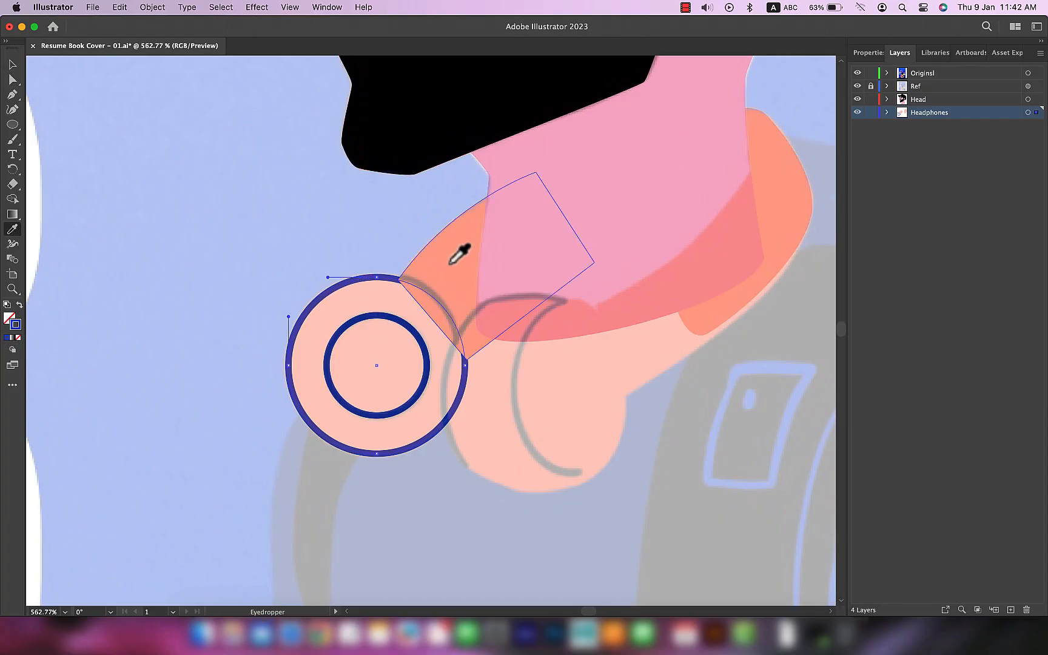
{"action": "left_click", "coordinate": [454, 256]}
{"action": "key", "text": "v"}
{"action": "left_click_drag", "start_coordinate": [465, 278], "coordinate": [468, 274]}
Step: Give the front ear cup's inner ring the black stroke sampled from the ear's line art
{"action": "left_click", "coordinate": [426, 374]}
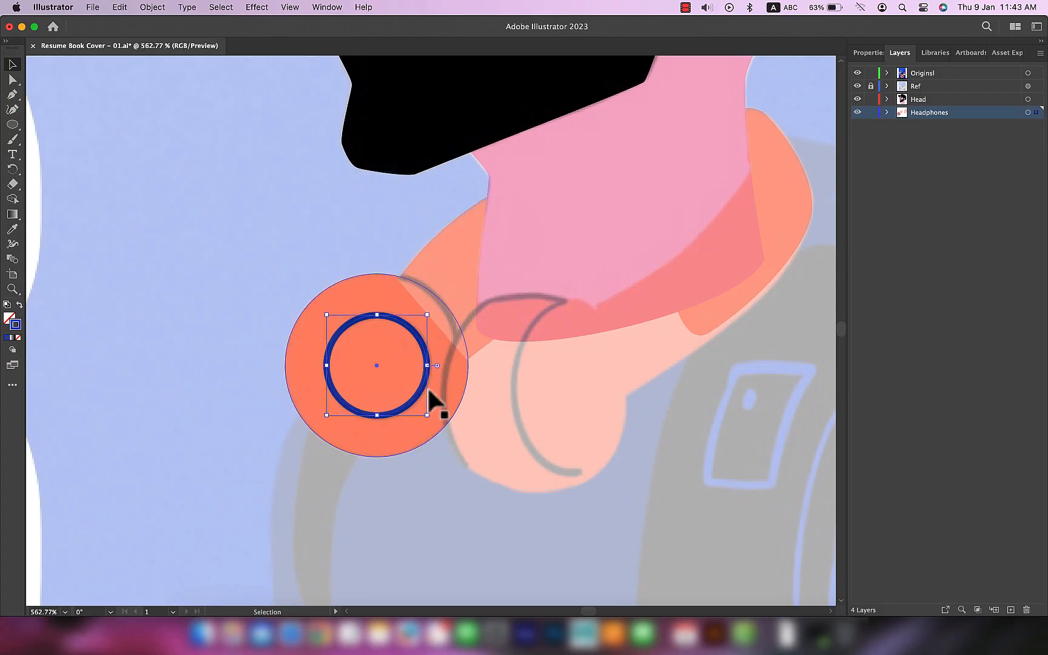
{"action": "scroll", "coordinate": [554, 285], "scroll_direction": "down", "scroll_amount": 5}
{"action": "key", "text": "i"}
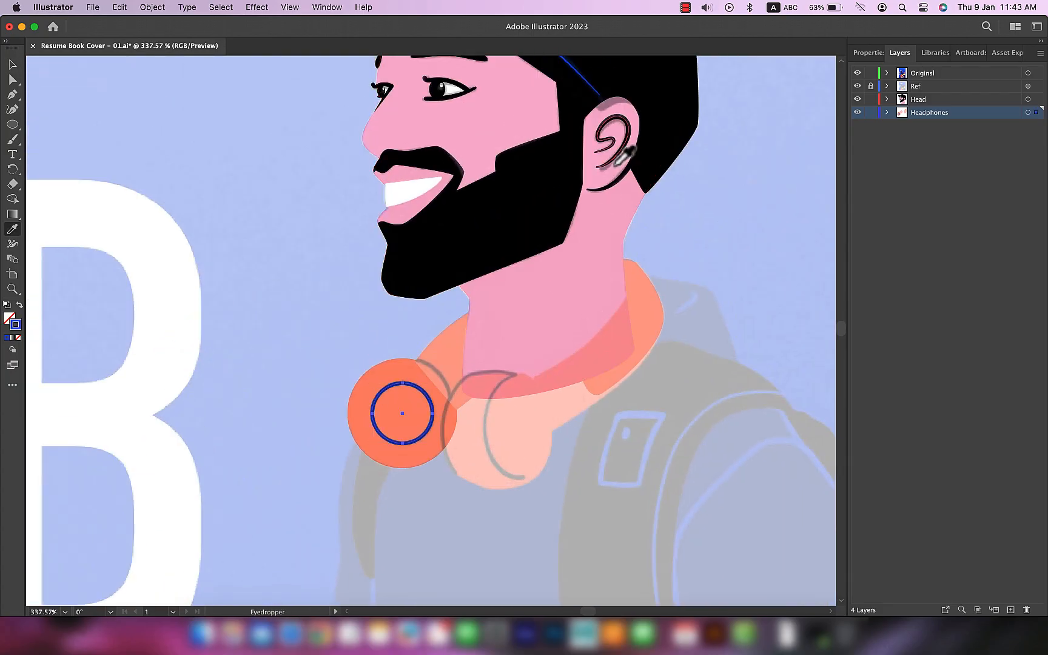
{"action": "left_click", "coordinate": [618, 155]}
{"action": "key", "text": "super+z"}
{"action": "key", "text": "v"}
Step: Send the front headband section backward behind the front ear cup
{"action": "scroll", "coordinate": [425, 494], "scroll_direction": "up", "scroll_amount": 5}
{"action": "left_click", "coordinate": [480, 210]}
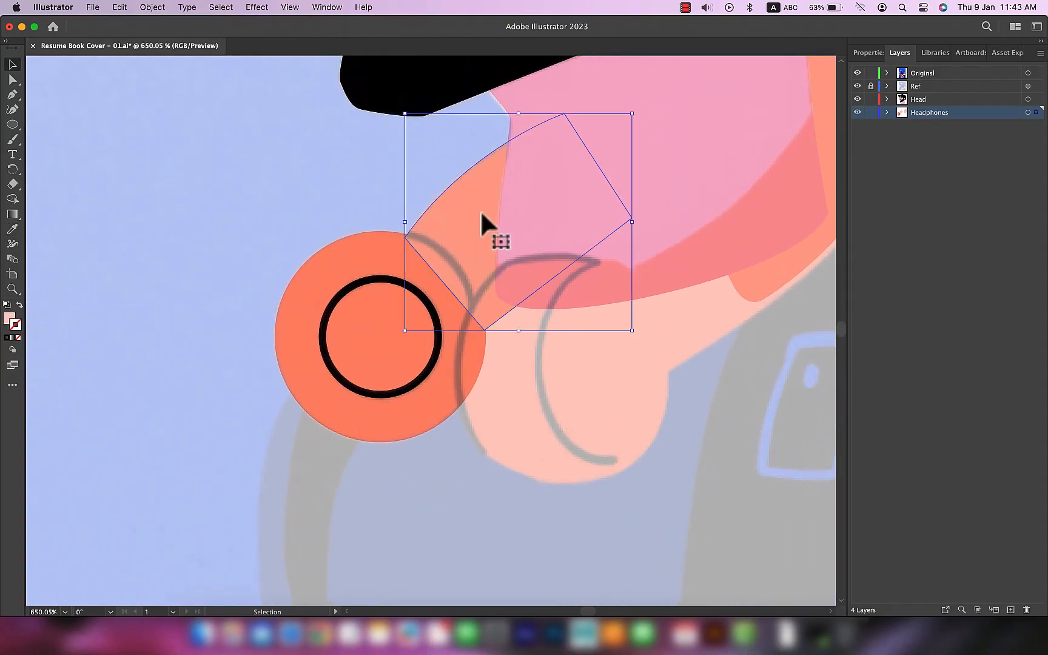
{"action": "key", "text": "super+bracketleft"}
{"action": "right_click", "coordinate": [474, 234]}
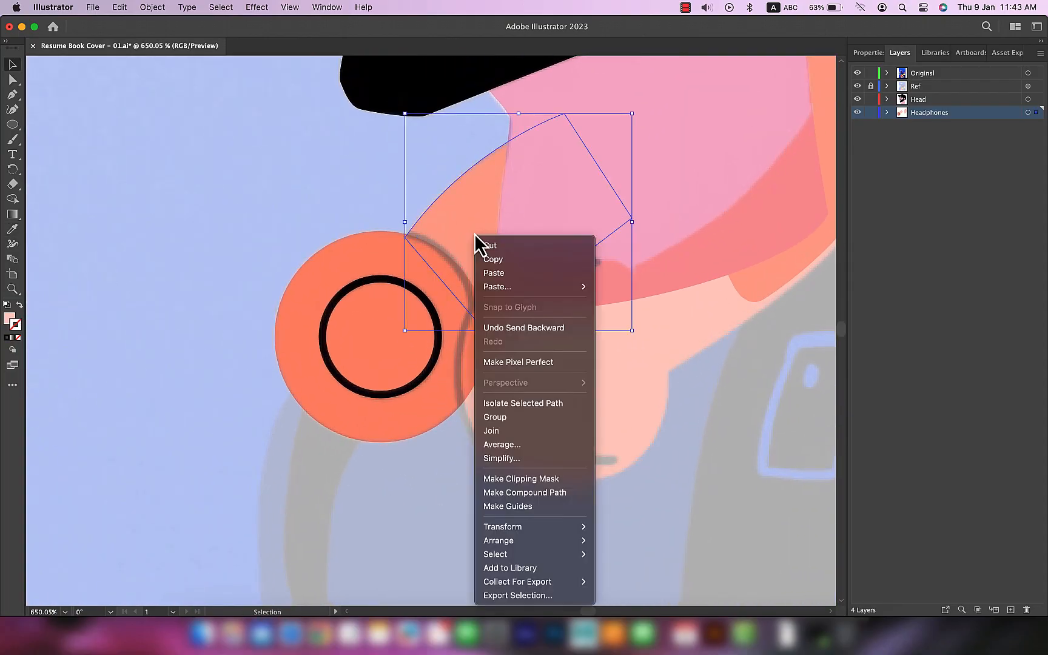
{"action": "mouse_move", "coordinate": [516, 541]}
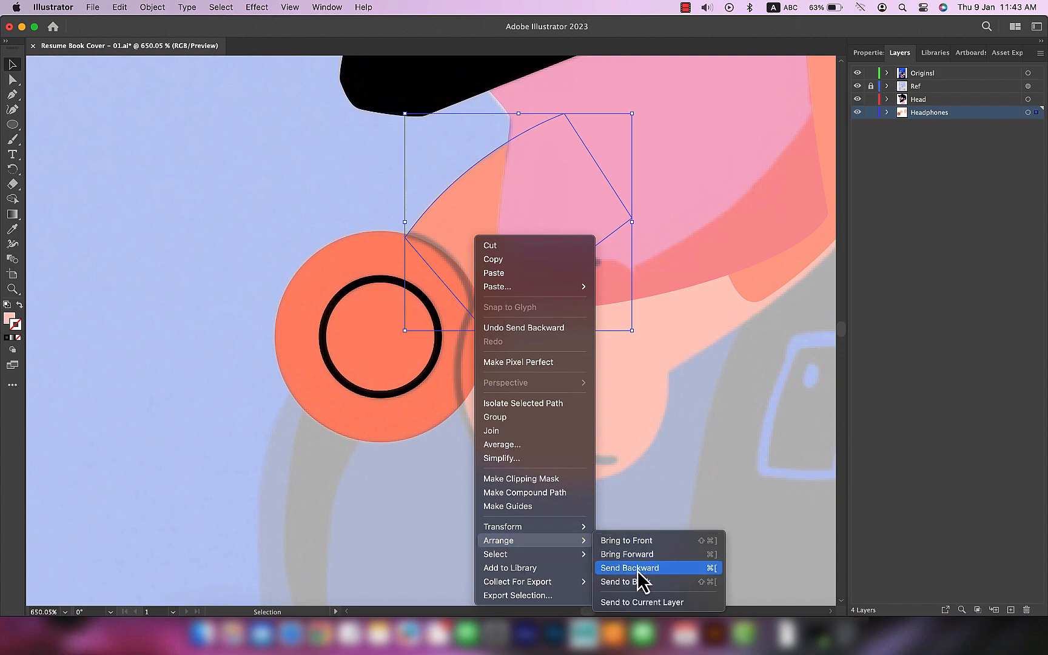
{"action": "left_click", "coordinate": [636, 571]}
{"action": "left_click", "coordinate": [458, 283]}
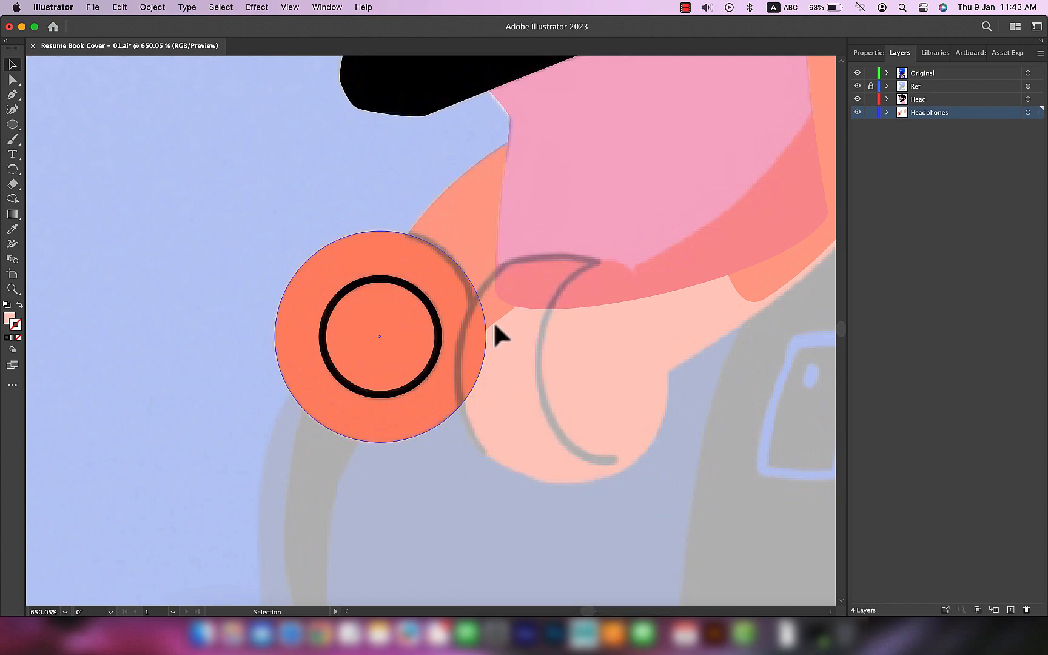
Step: Draw an orange upright ellipse over the second ear cup and fit its edges to the reference outline
{"action": "scroll", "coordinate": [385, 330], "scroll_direction": "right", "scroll_amount": 2}
{"action": "scroll", "coordinate": [385, 329], "scroll_direction": "down", "scroll_amount": 1}
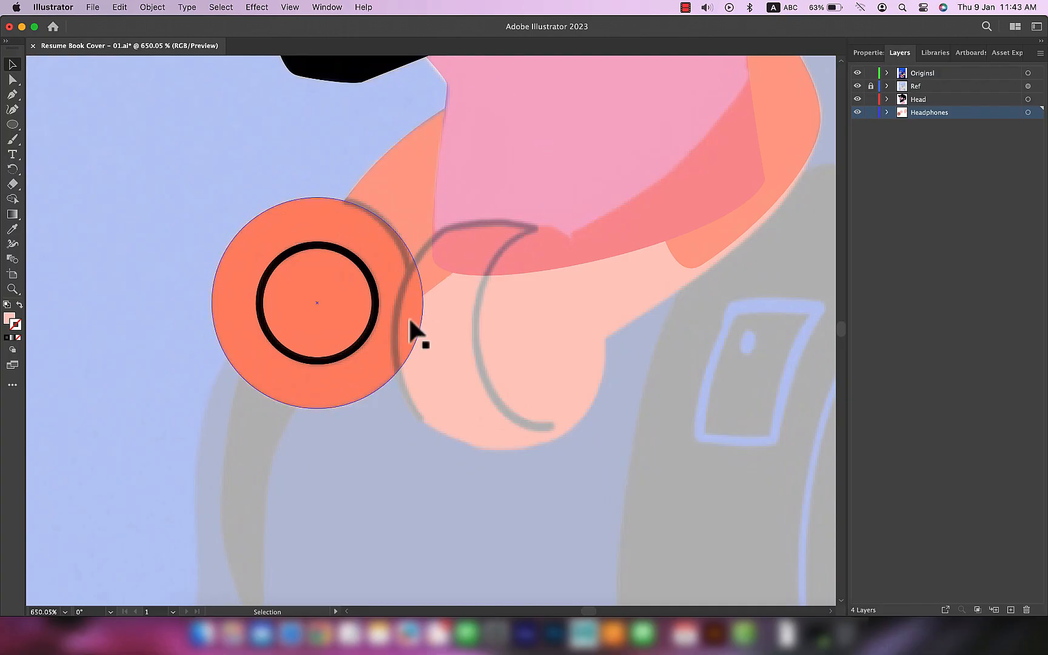
{"action": "scroll", "coordinate": [549, 221], "scroll_direction": "down", "scroll_amount": 3}
{"action": "left_click_drag", "start_coordinate": [566, 140], "coordinate": [573, 185]}
{"action": "scroll", "coordinate": [406, 238], "scroll_direction": "up", "scroll_amount": 3}
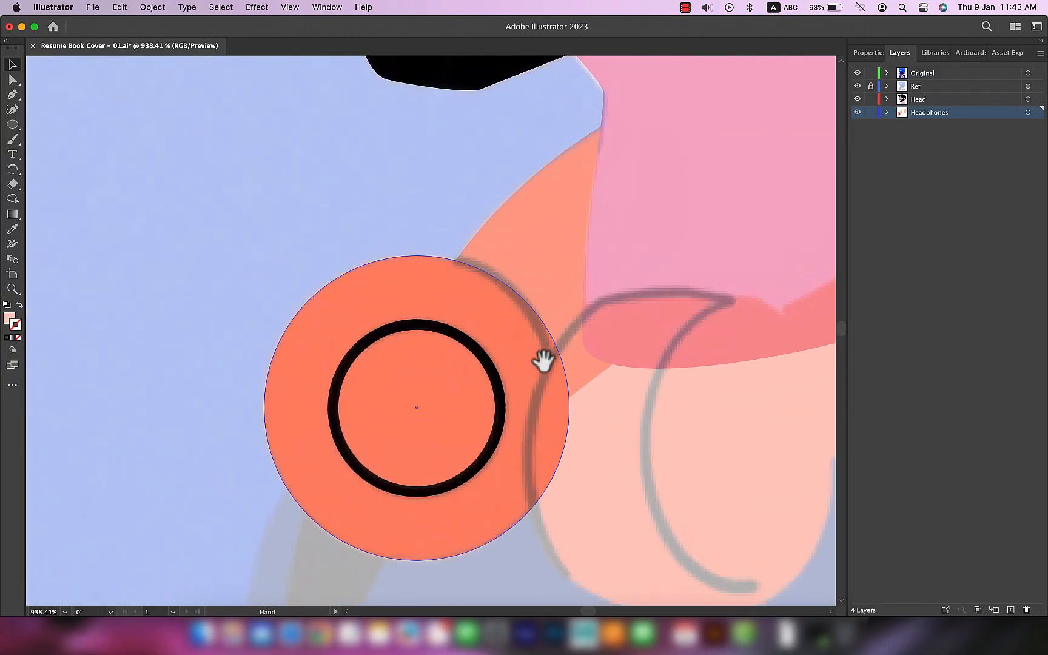
{"action": "scroll", "coordinate": [547, 363], "scroll_direction": "right", "scroll_amount": 2}
{"action": "scroll", "coordinate": [529, 440], "scroll_direction": "down", "scroll_amount": 3}
{"action": "scroll", "coordinate": [529, 440], "scroll_direction": "right", "scroll_amount": 4}
{"action": "left_click", "coordinate": [369, 234]}
{"action": "key", "text": "p"}
{"action": "key", "text": "l"}
{"action": "left_click_drag", "start_coordinate": [475, 184], "coordinate": [670, 508]}
{"action": "key", "text": "v"}
{"action": "left_click_drag", "start_coordinate": [574, 184], "coordinate": [576, 200]}
{"action": "left_click_drag", "start_coordinate": [477, 352], "coordinate": [481, 352]}
Step: Trace the second ear cup's padded side as a closed Pen shape and adjust its lower anchor and handle to the reference
{"action": "key", "text": "p"}
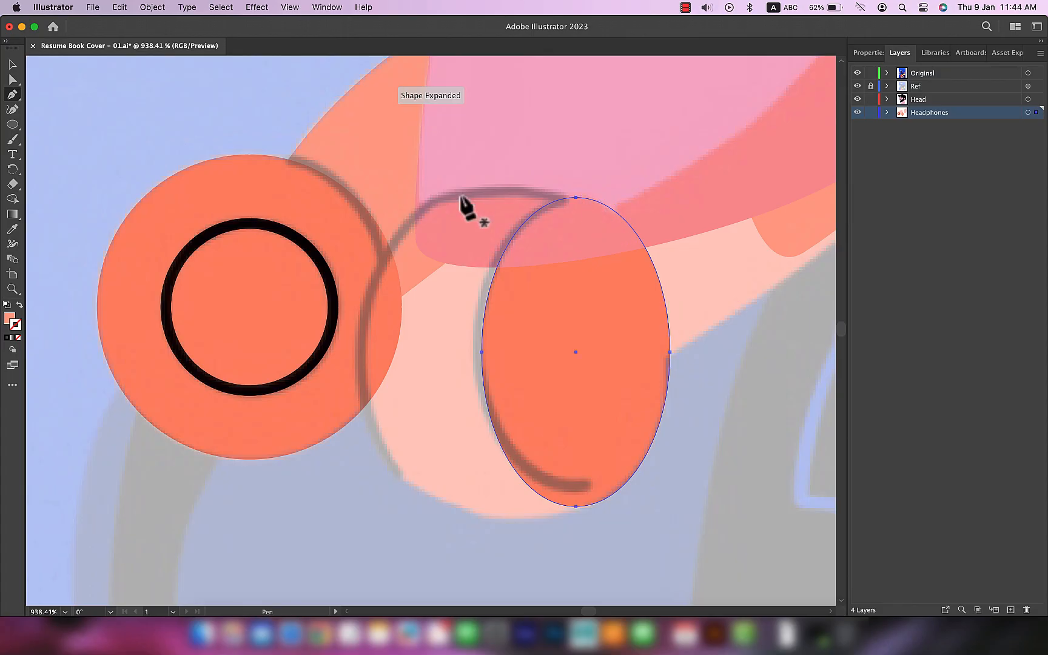
{"action": "left_click", "coordinate": [605, 494]}
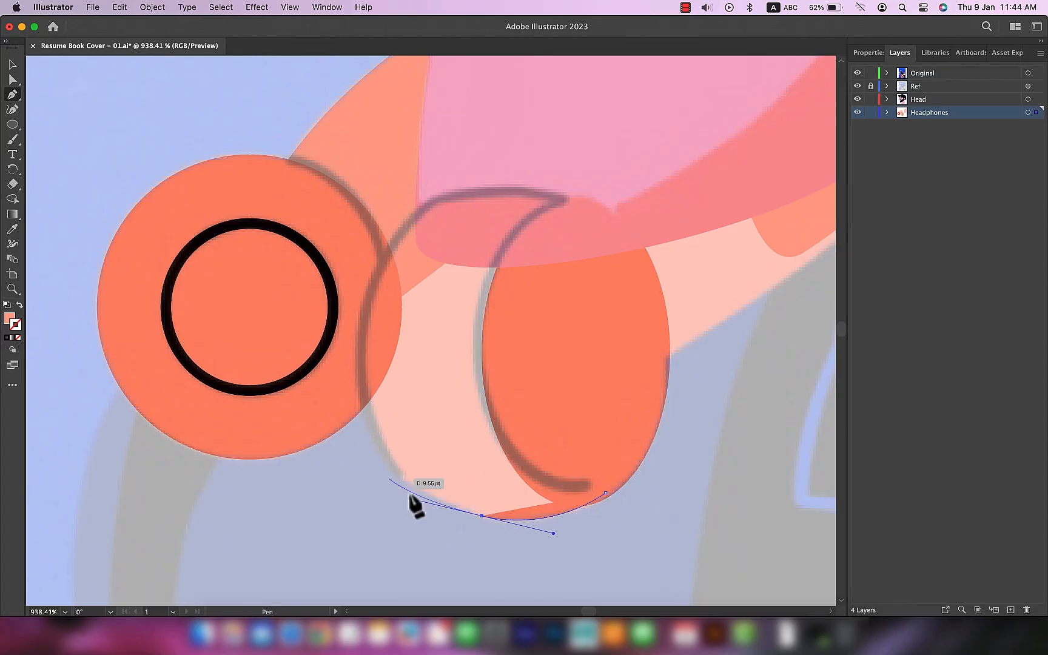
{"action": "key", "text": "super+z"}
{"action": "left_click_drag", "start_coordinate": [433, 500], "coordinate": [358, 455]}
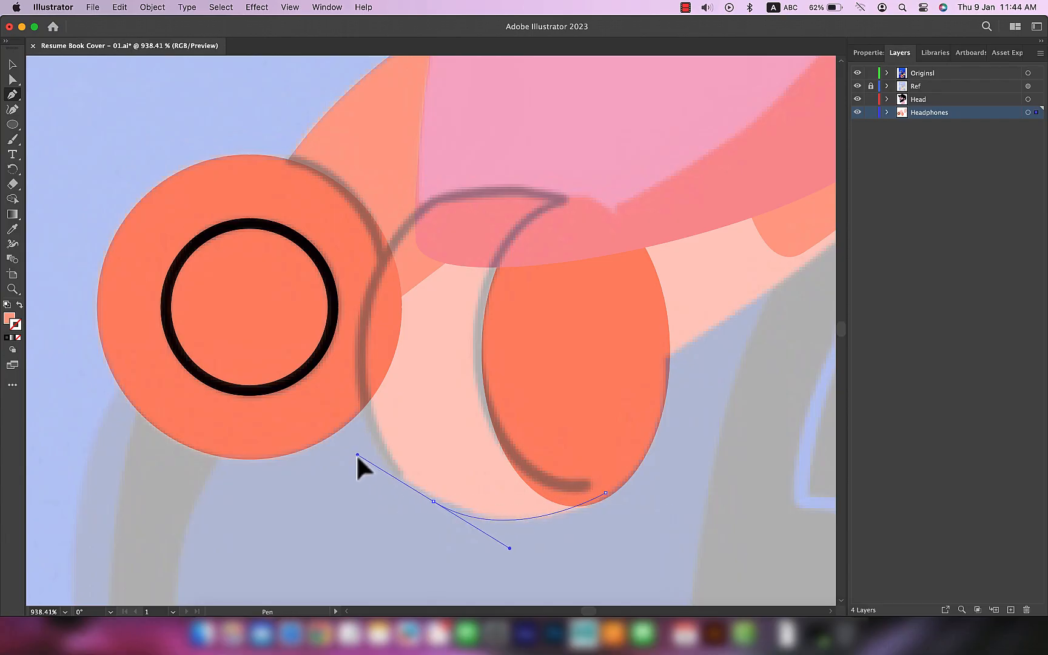
{"action": "left_click_drag", "start_coordinate": [430, 206], "coordinate": [523, 113]}
{"action": "left_click", "coordinate": [430, 206]}
{"action": "left_click_drag", "start_coordinate": [587, 206], "coordinate": [679, 231]}
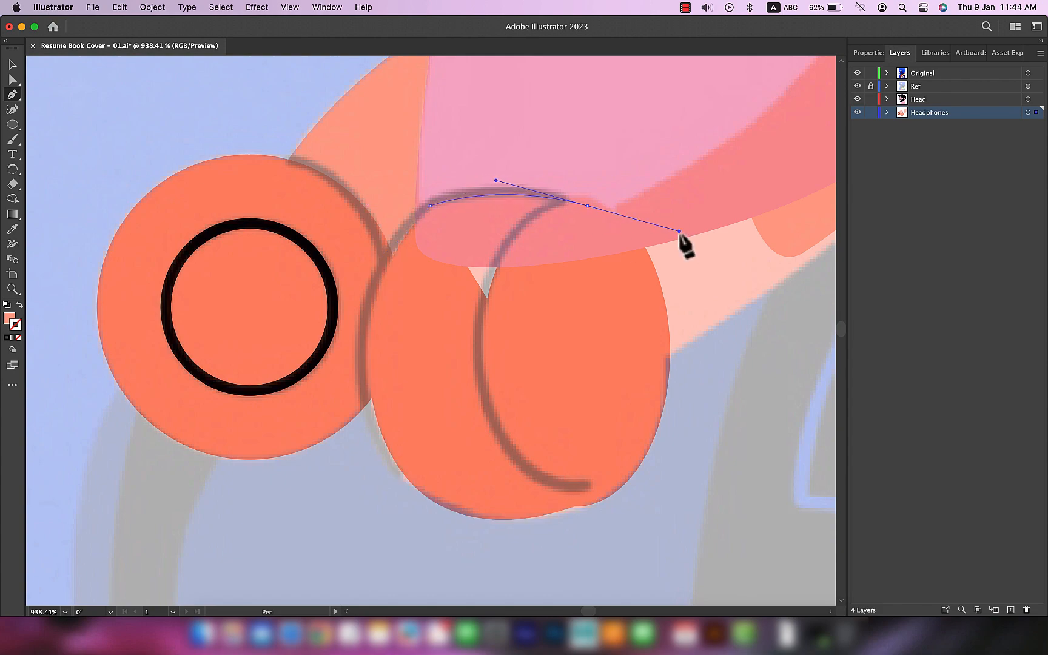
{"action": "left_click", "coordinate": [605, 493]}
{"action": "key", "text": "a"}
{"action": "left_click_drag", "start_coordinate": [605, 492], "coordinate": [595, 502]}
{"action": "left_click_drag", "start_coordinate": [501, 540], "coordinate": [509, 547]}
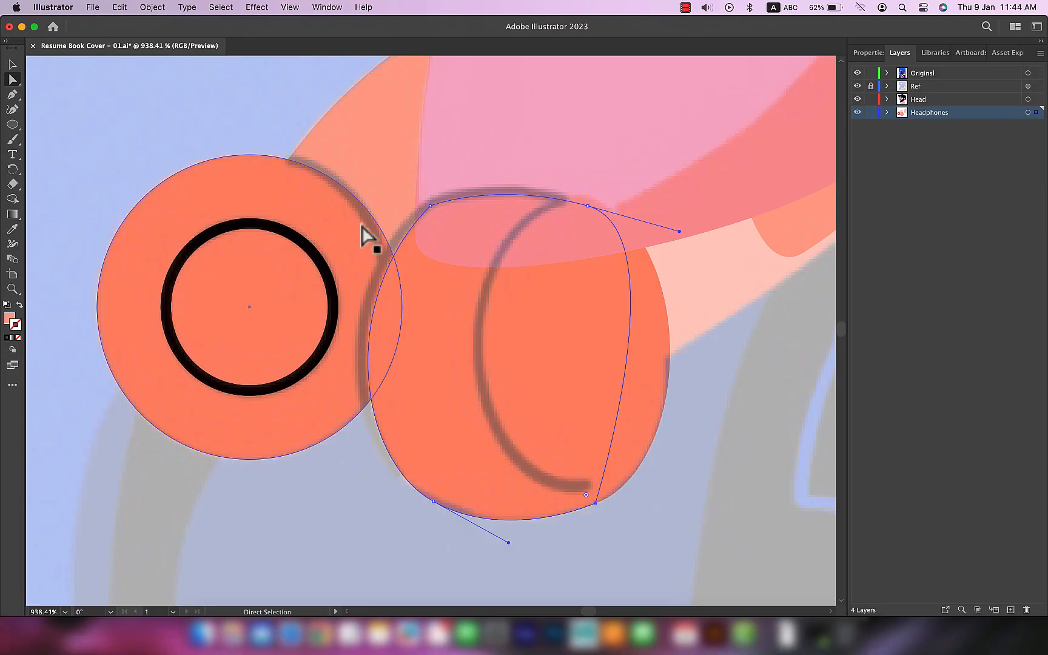
{"action": "left_click", "coordinate": [539, 404]}
{"action": "key", "text": "a"}
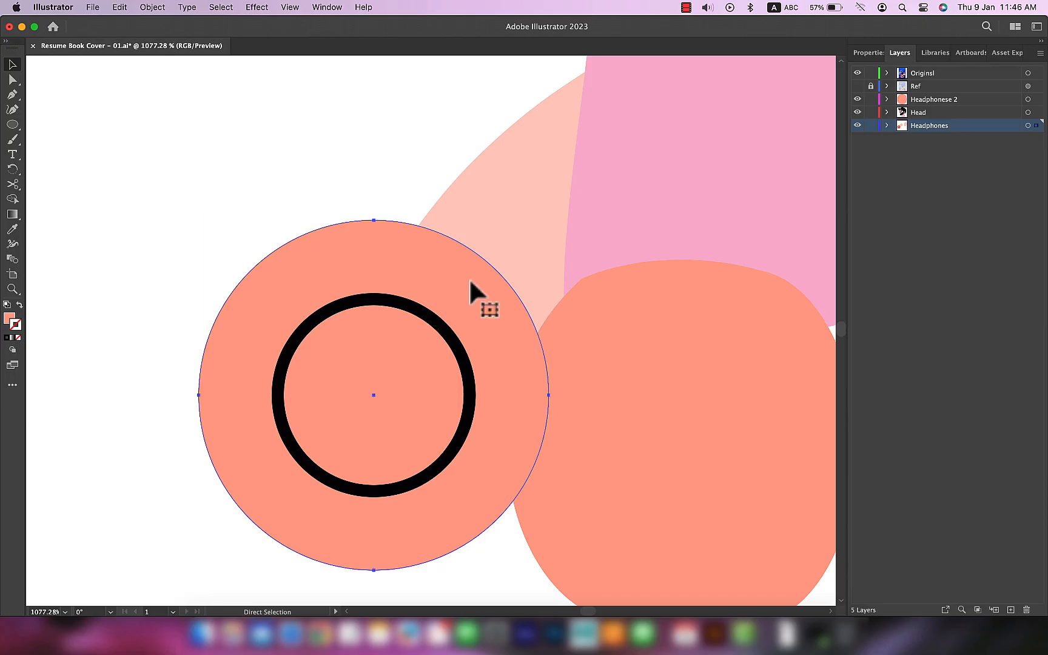
Step: Outline the front ear cup's outer circle with a black stroke and no fill
{"action": "key", "text": "v"}
{"action": "key", "text": "i"}
{"action": "left_click", "coordinate": [389, 303]}
{"action": "key", "text": "v"}
{"action": "left_click", "coordinate": [10, 318]}
{"action": "left_click", "coordinate": [18, 338]}
{"action": "left_click", "coordinate": [19, 328]}
Step: Cut the front ear cup's black outline with Scissors and delete all but the arc between the headband and second ear cup
{"action": "key", "text": "c"}
{"action": "scroll", "coordinate": [415, 227], "scroll_direction": "up", "scroll_amount": 2}
{"action": "left_click", "coordinate": [414, 225]}
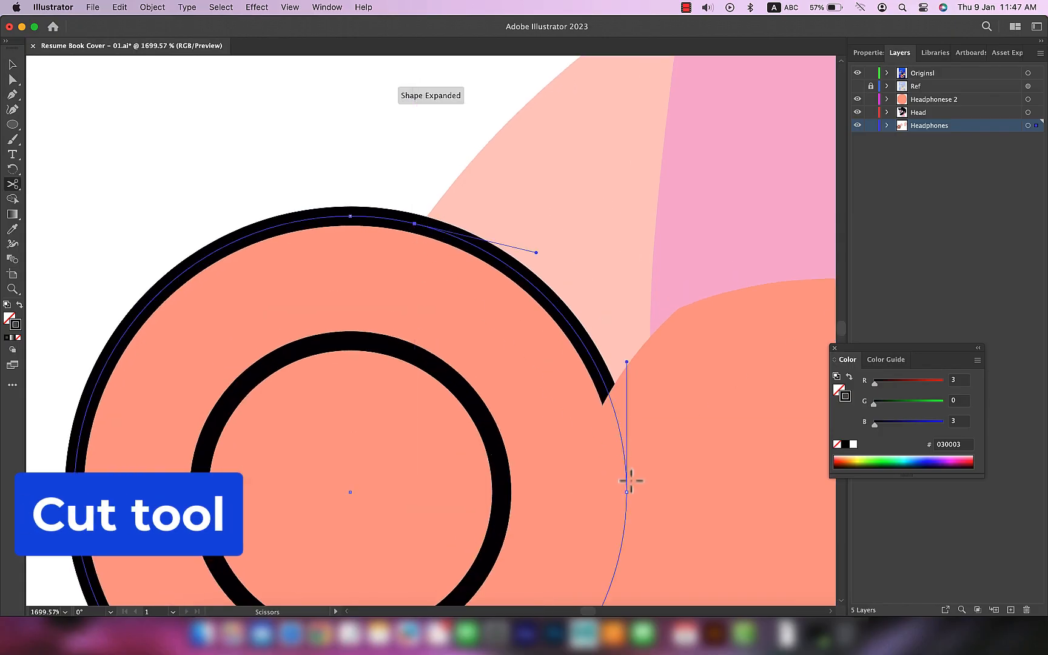
{"action": "left_click", "coordinate": [545, 361]}
{"action": "scroll", "coordinate": [647, 504], "scroll_direction": "down", "scroll_amount": 4}
{"action": "left_click", "coordinate": [632, 490]}
{"action": "key", "text": "v"}
{"action": "left_click_drag", "start_coordinate": [461, 342], "coordinate": [428, 277]}
{"action": "left_click", "coordinate": [337, 261]}
{"action": "left_click", "coordinate": [453, 324]}
{"action": "key", "text": "Delete"}
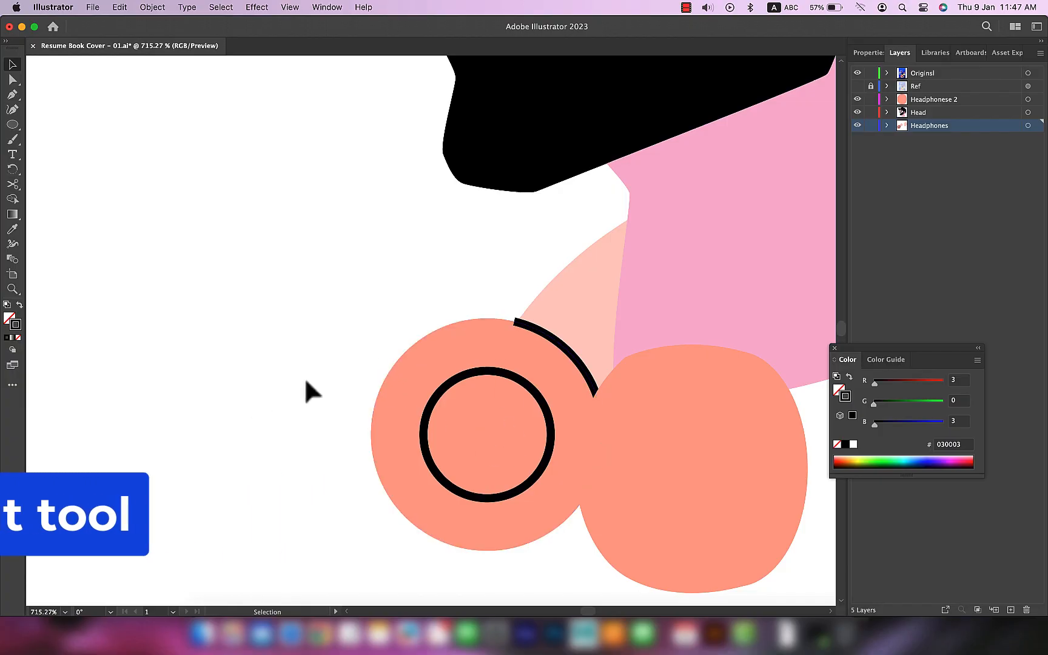
Step: Give the copied ellipse on the second ear cup the black unfilled stroke sampled from the front cup's arc
{"action": "scroll", "coordinate": [252, 405], "scroll_direction": "up", "scroll_amount": 3}
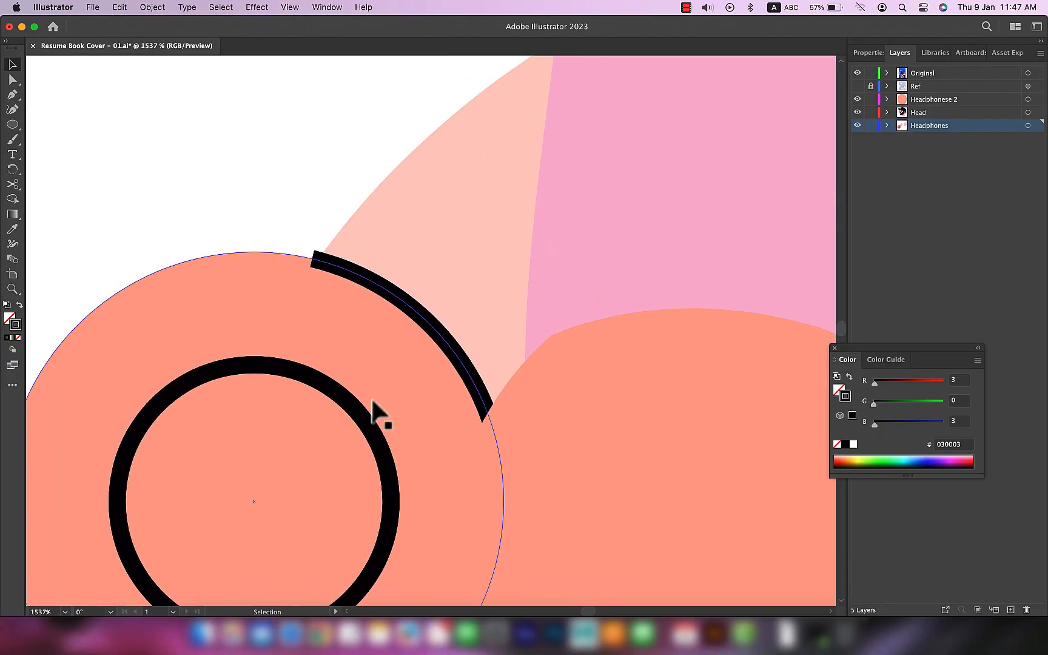
{"action": "scroll", "coordinate": [371, 401], "scroll_direction": "down", "scroll_amount": 5}
{"action": "scroll", "coordinate": [421, 409], "scroll_direction": "up", "scroll_amount": 4}
{"action": "left_click_drag", "start_coordinate": [606, 444], "coordinate": [564, 291]}
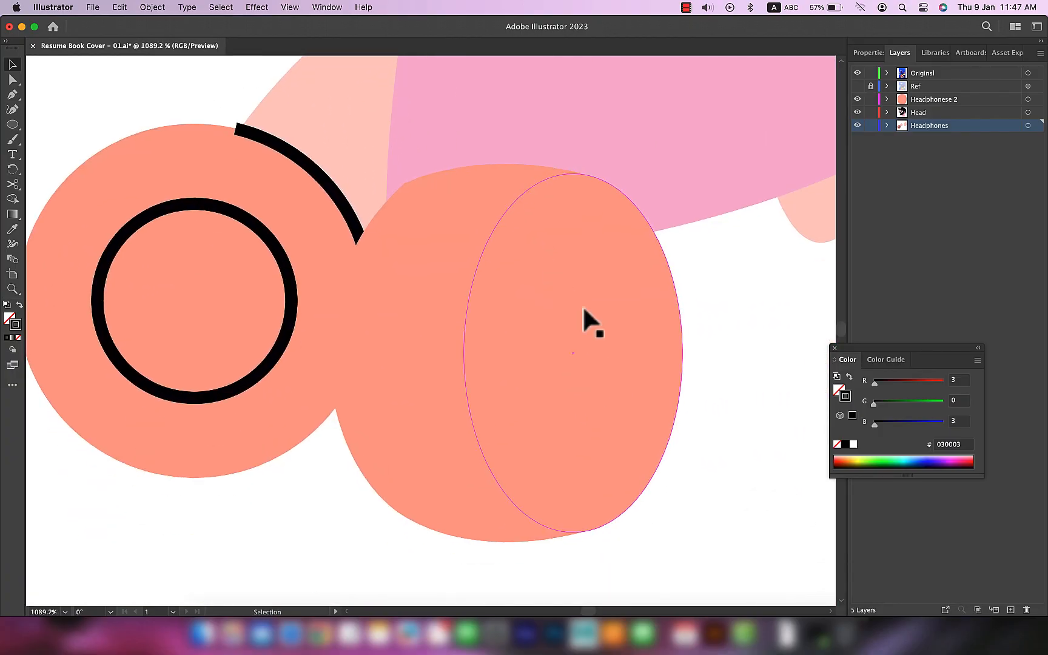
{"action": "left_click", "coordinate": [582, 305]}
{"action": "key", "text": "i"}
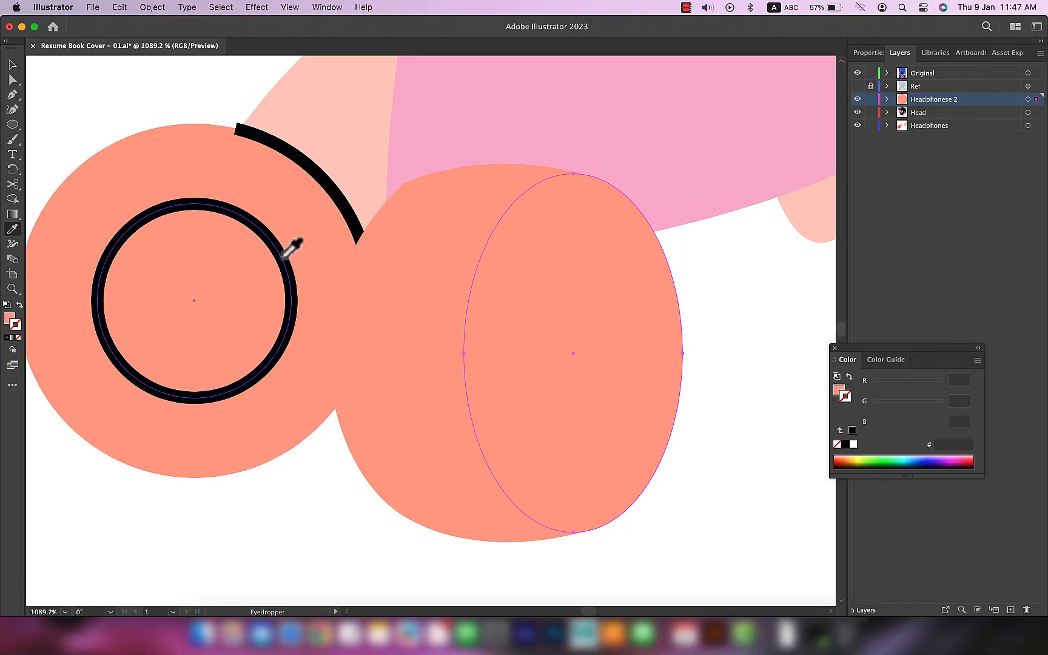
{"action": "left_click", "coordinate": [325, 180]}
{"action": "key", "text": "v"}
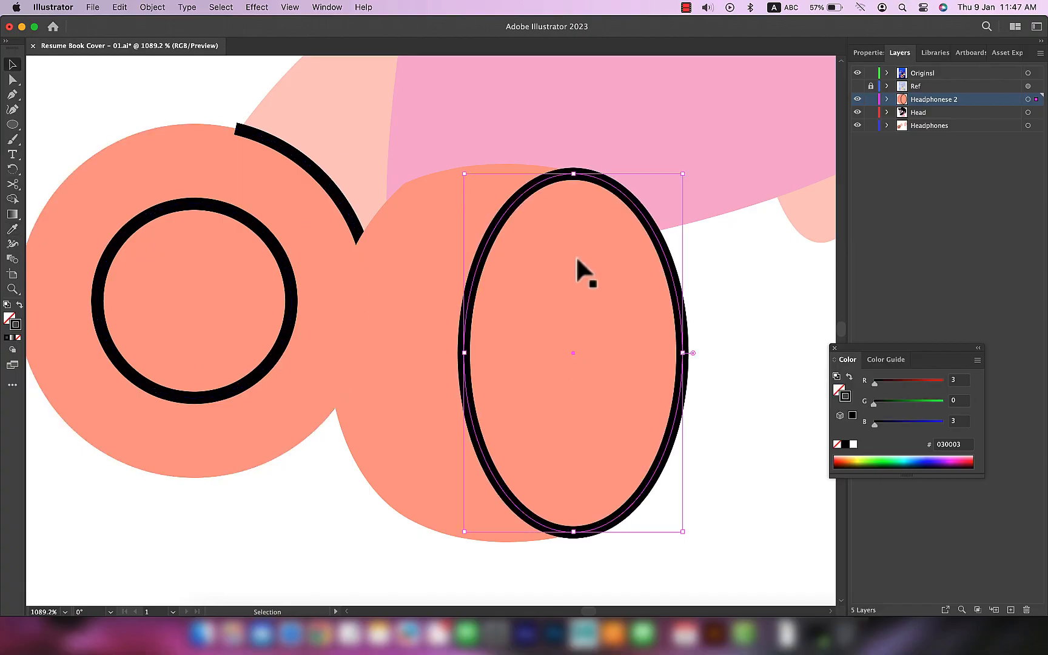
Step: Show the Ref layer, cut the second ear cup's ellipse outline at its top and bottom anchors with Scissors, and delete its right half
{"action": "key", "text": "c"}
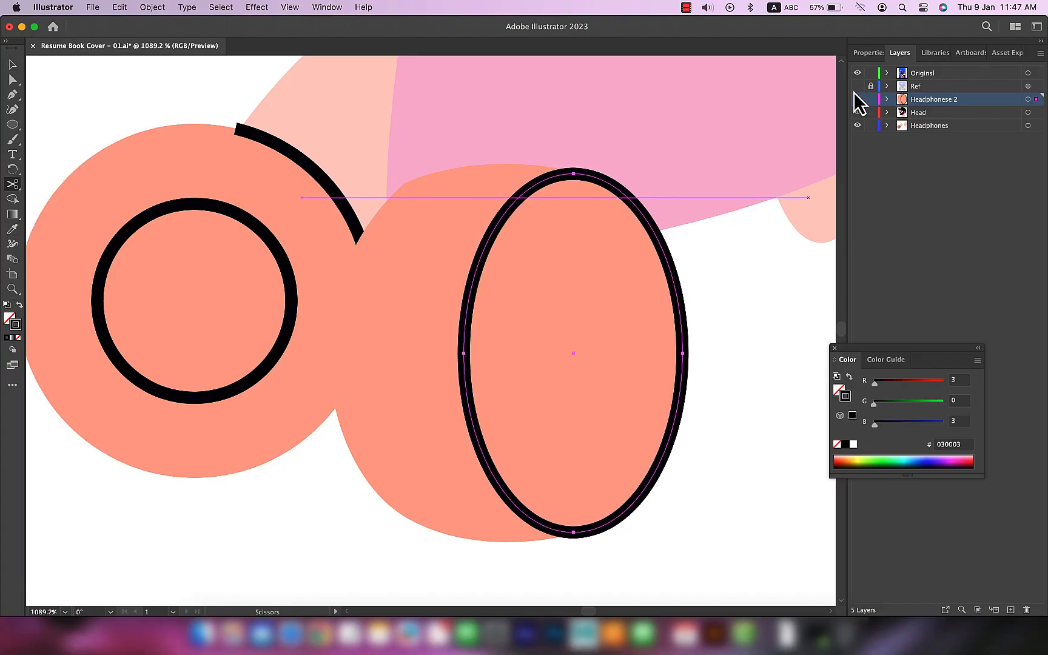
{"action": "left_click", "coordinate": [856, 86]}
{"action": "left_click", "coordinate": [857, 98]}
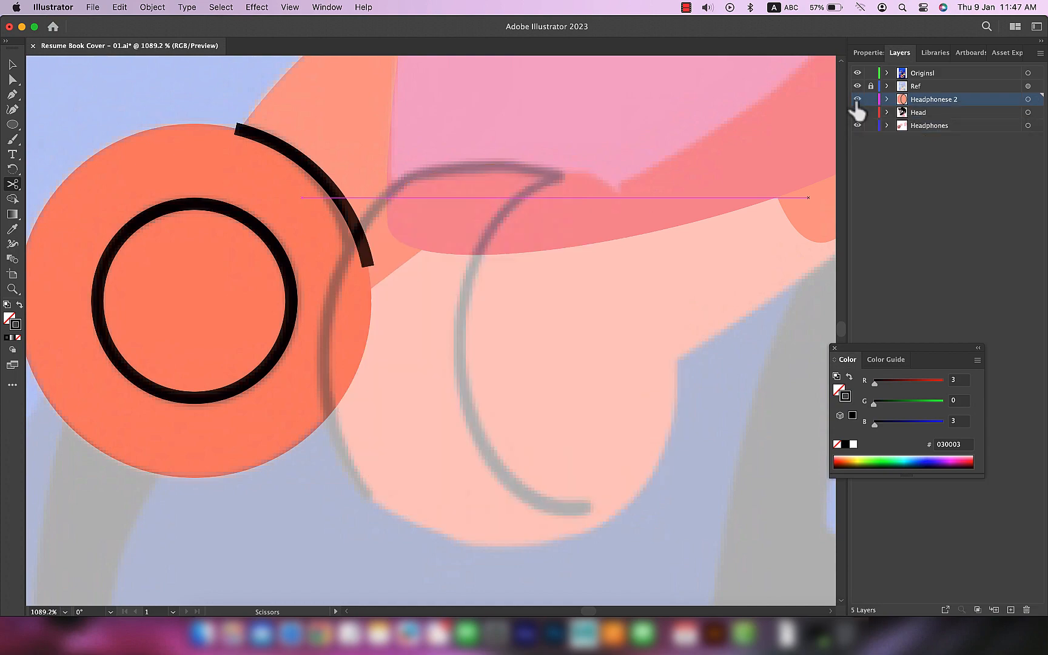
{"action": "left_click", "coordinate": [857, 99]}
{"action": "left_click", "coordinate": [573, 174]}
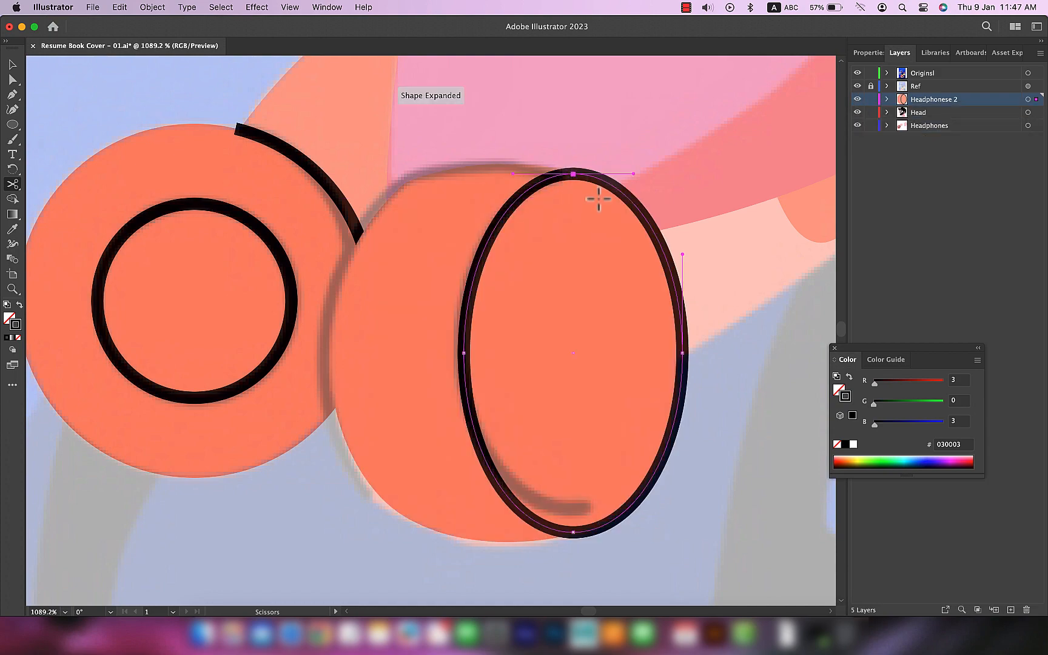
{"action": "left_click", "coordinate": [573, 533]}
{"action": "key", "text": "v"}
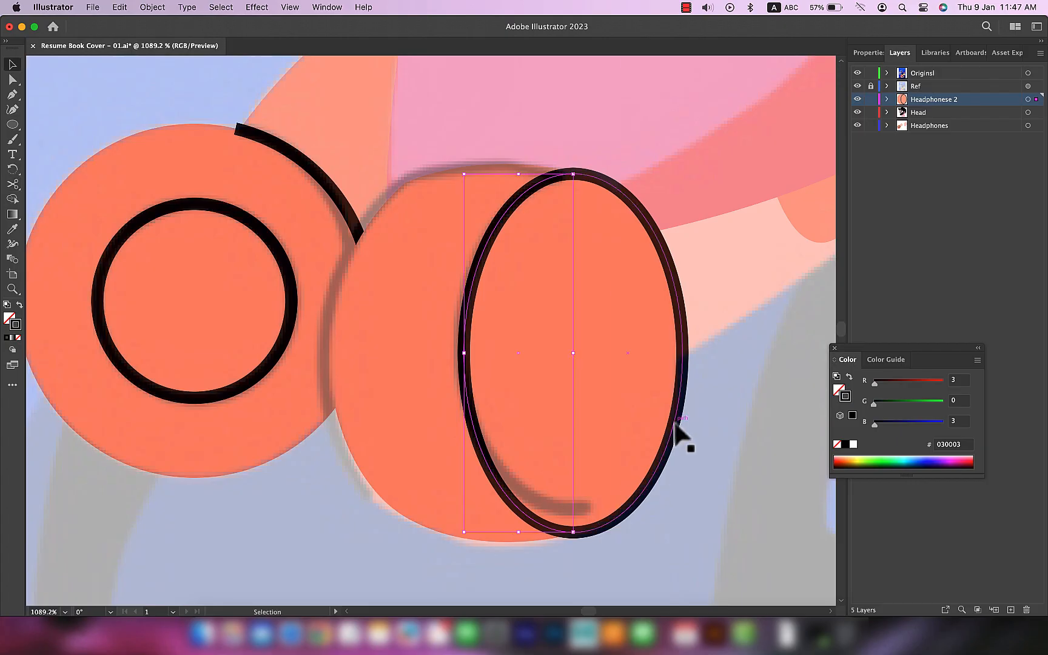
{"action": "left_click", "coordinate": [675, 423]}
{"action": "key", "text": "Delete"}
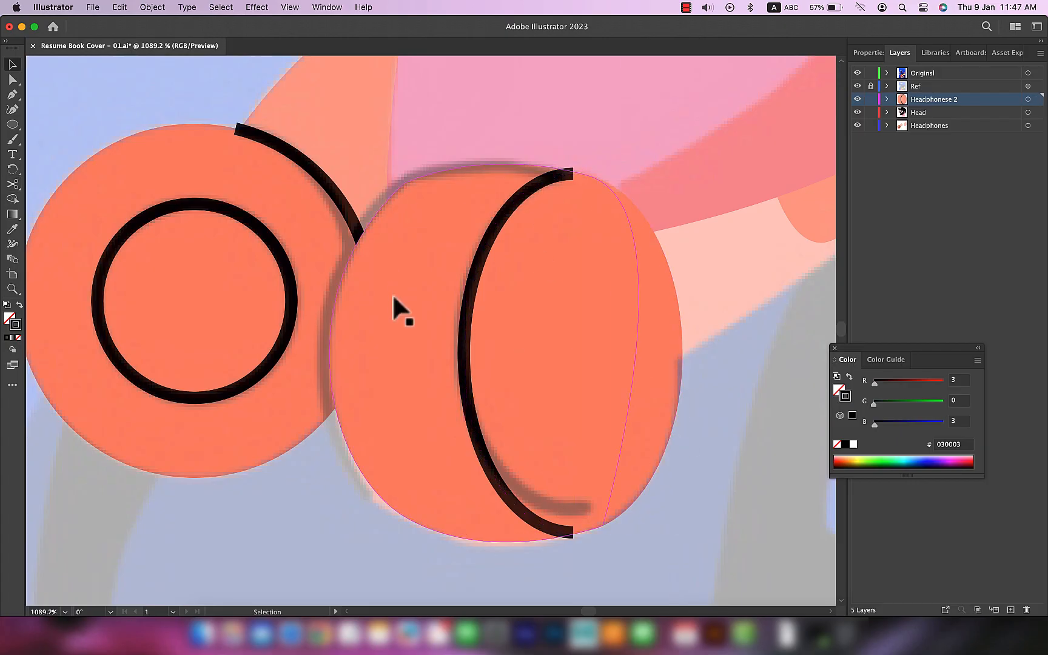
Step: Give the second ear cup's copied body shape the black unfilled stroke sampled from the front cup's inner ring
{"action": "left_click", "coordinate": [393, 297]}
{"action": "key", "text": "i"}
{"action": "key", "text": "v"}
{"action": "key", "text": "a"}
{"action": "key", "text": "v"}
{"action": "key", "text": "i"}
{"action": "left_click", "coordinate": [463, 340]}
{"action": "key", "text": "super+z"}
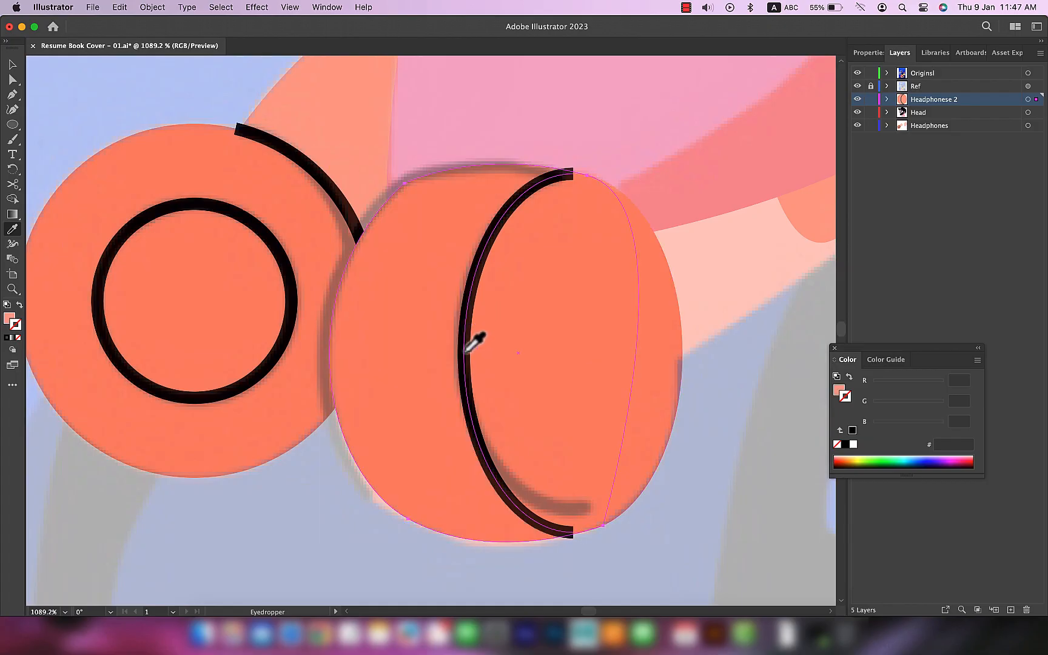
{"action": "left_click", "coordinate": [289, 273]}
{"action": "key", "text": "super+z"}
{"action": "left_click", "coordinate": [289, 273], "text": "shift"}
{"action": "key", "text": "v"}
{"action": "left_click_drag", "start_coordinate": [359, 268], "coordinate": [146, 463]}
{"action": "left_click_drag", "start_coordinate": [391, 327], "coordinate": [274, 395]}
{"action": "key", "text": "a"}
{"action": "key", "text": "super+z"}
{"action": "key", "text": "super+z"}
{"action": "key", "text": "v"}
{"action": "left_click", "coordinate": [18, 337]}
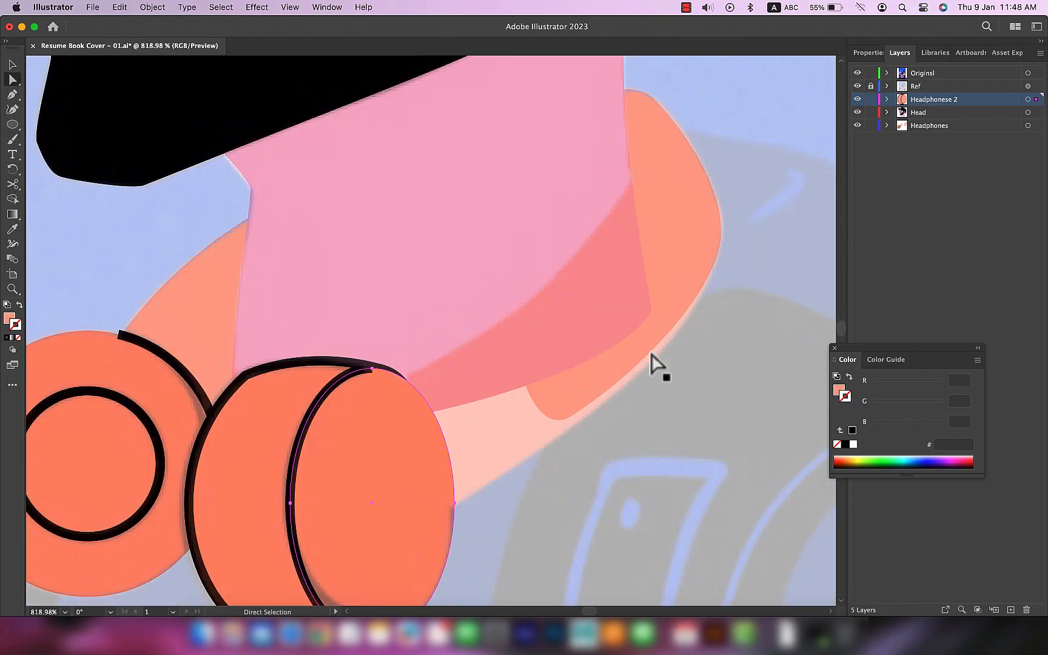
Step: Trace the headband section from the back of the neck to the second ear cup with the Pen tool and fit its lower anchor
{"action": "key", "text": "p"}
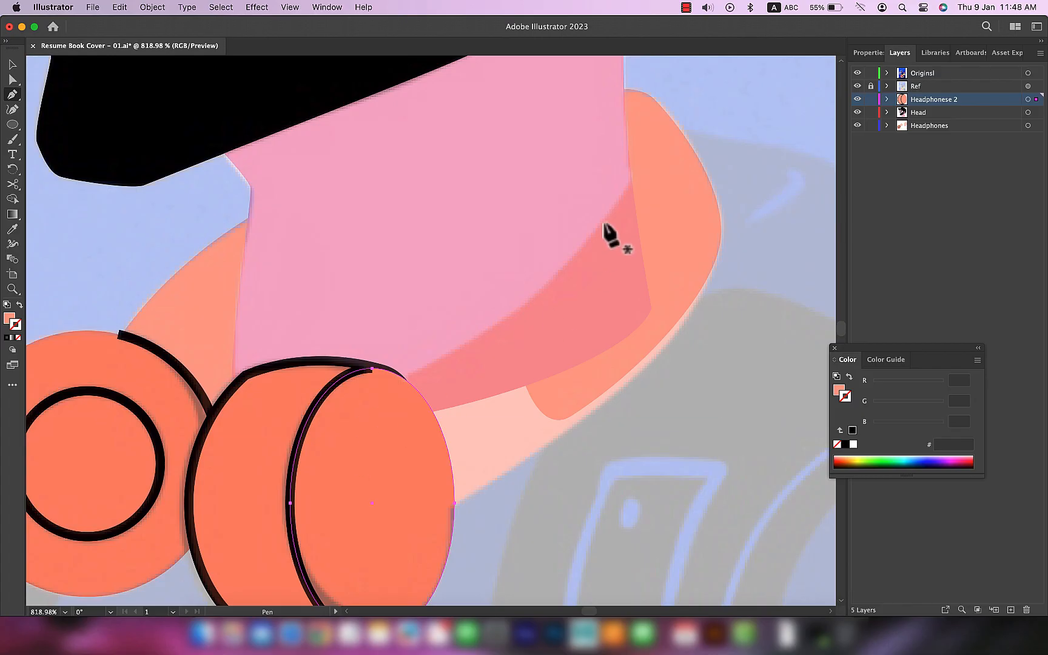
{"action": "left_click", "coordinate": [639, 161]}
{"action": "left_click_drag", "start_coordinate": [388, 386], "coordinate": [155, 501]}
{"action": "left_click", "coordinate": [388, 386]}
{"action": "left_click", "coordinate": [447, 517]}
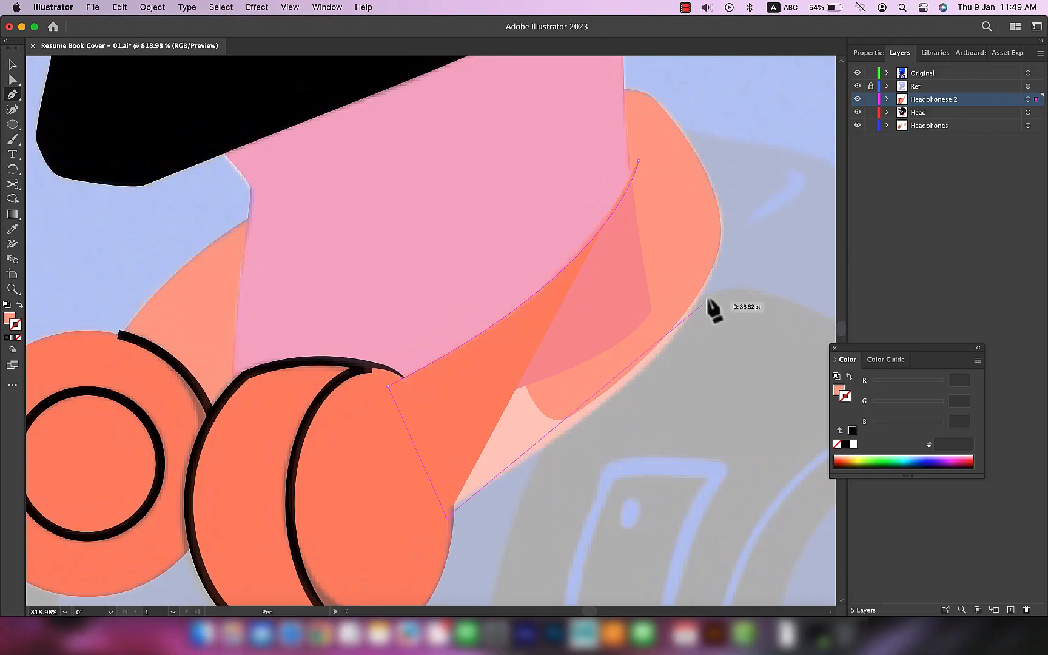
{"action": "left_click_drag", "start_coordinate": [713, 265], "coordinate": [742, 169]}
{"action": "left_click", "coordinate": [638, 160]}
{"action": "key", "text": "a"}
{"action": "left_click_drag", "start_coordinate": [446, 517], "coordinate": [444, 512]}
{"action": "key", "text": "v"}
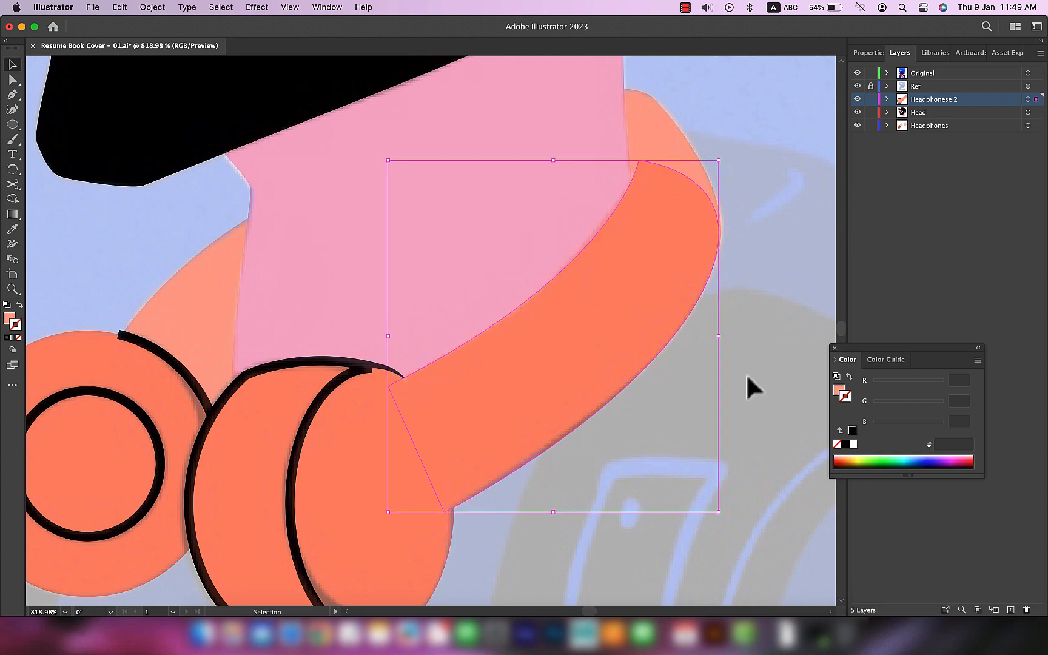
Step: Reshape the lower end of the second ear cup's black outline so it runs into the cup's edge
{"action": "left_click", "coordinate": [739, 429]}
{"action": "scroll", "coordinate": [745, 371], "scroll_direction": "down", "scroll_amount": 5}
{"action": "left_click_drag", "start_coordinate": [645, 361], "coordinate": [647, 345]}
{"action": "key", "text": "a"}
{"action": "left_click", "coordinate": [650, 303]}
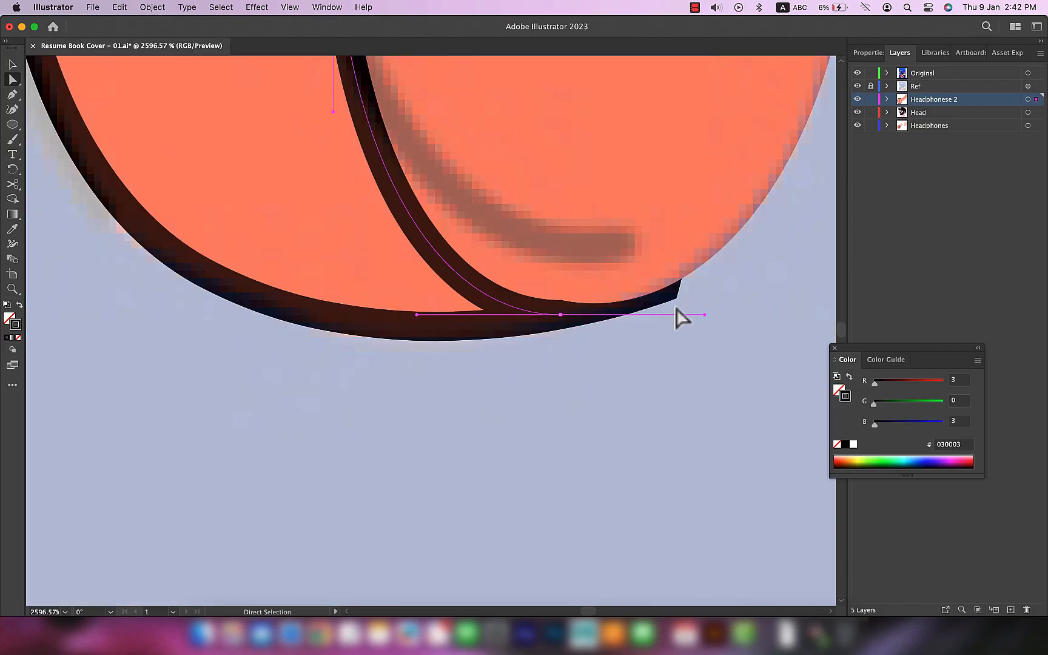
{"action": "left_click", "coordinate": [428, 326]}
{"action": "left_click_drag", "start_coordinate": [664, 289], "coordinate": [590, 311]}
{"action": "key", "text": "shift+c"}
{"action": "key", "text": "a"}
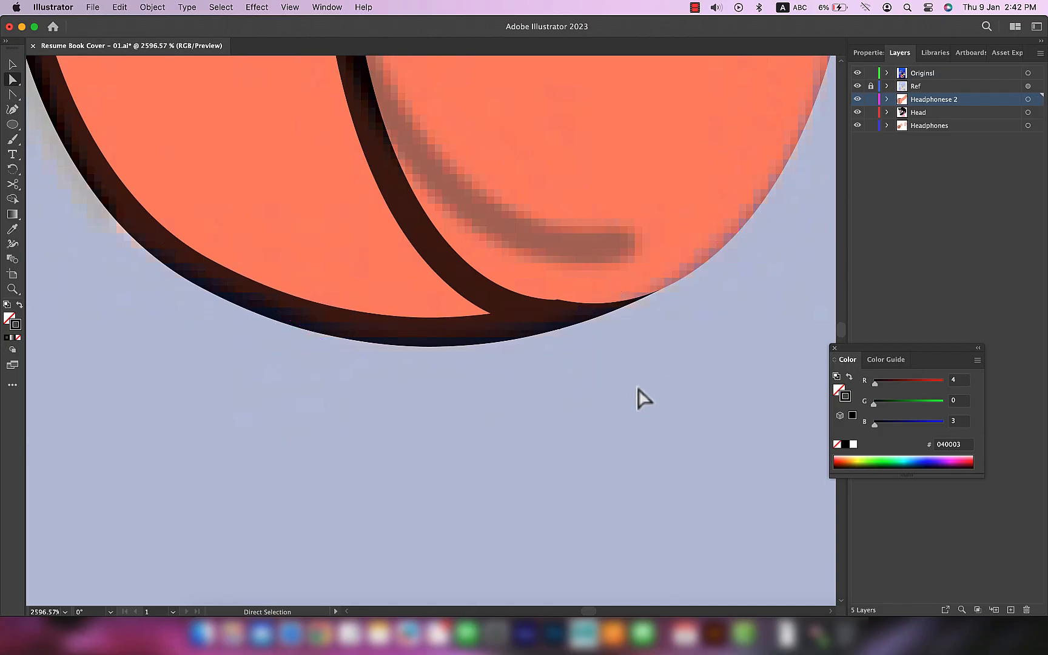
{"action": "left_click", "coordinate": [639, 389]}
Step: Set a round cap on the black arc of the front ear cup
{"action": "scroll", "coordinate": [665, 414], "scroll_direction": "down", "scroll_amount": 10}
{"action": "scroll", "coordinate": [665, 414], "scroll_direction": "up", "scroll_amount": 3}
{"action": "scroll", "coordinate": [658, 409], "scroll_direction": "up", "scroll_amount": 5}
{"action": "key", "text": "v"}
{"action": "key", "text": "space"}
{"action": "left_click_drag", "start_coordinate": [545, 182], "coordinate": [644, 356]}
{"action": "scroll", "coordinate": [596, 281], "scroll_direction": "left", "scroll_amount": 3}
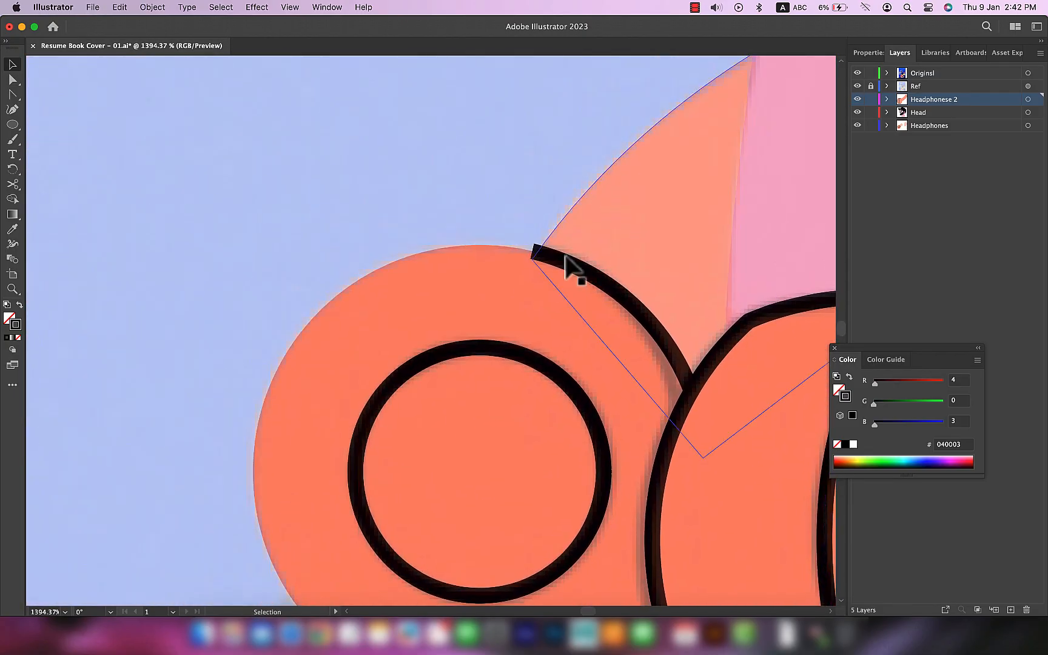
{"action": "scroll", "coordinate": [519, 245], "scroll_direction": "up", "scroll_amount": 4}
{"action": "left_click", "coordinate": [515, 247]}
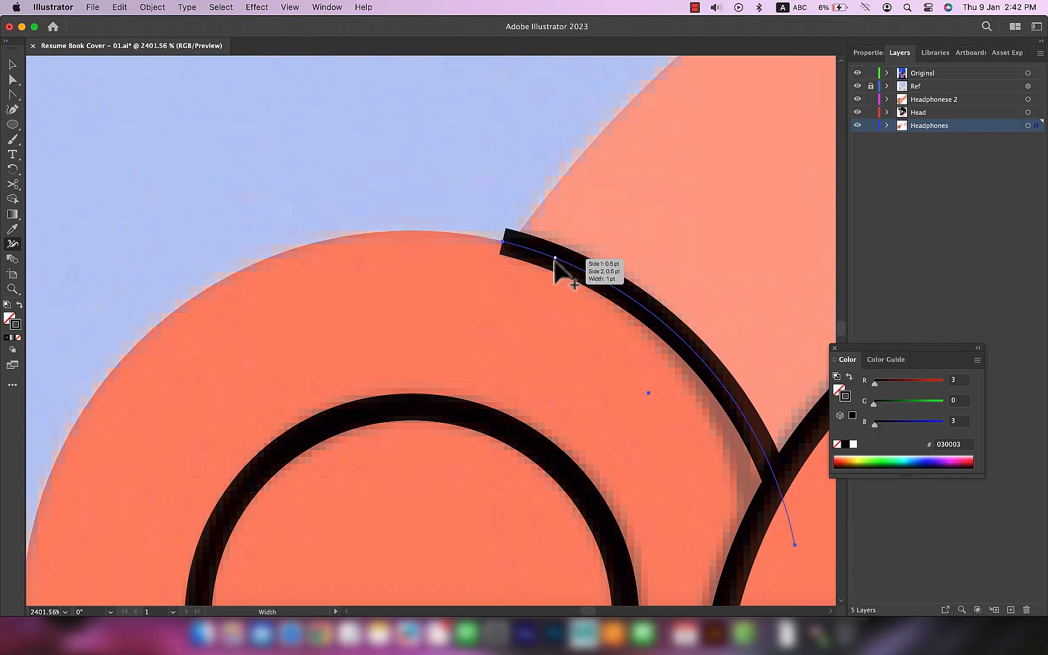
{"action": "left_click", "coordinate": [868, 53]}
{"action": "left_click", "coordinate": [924, 207]}
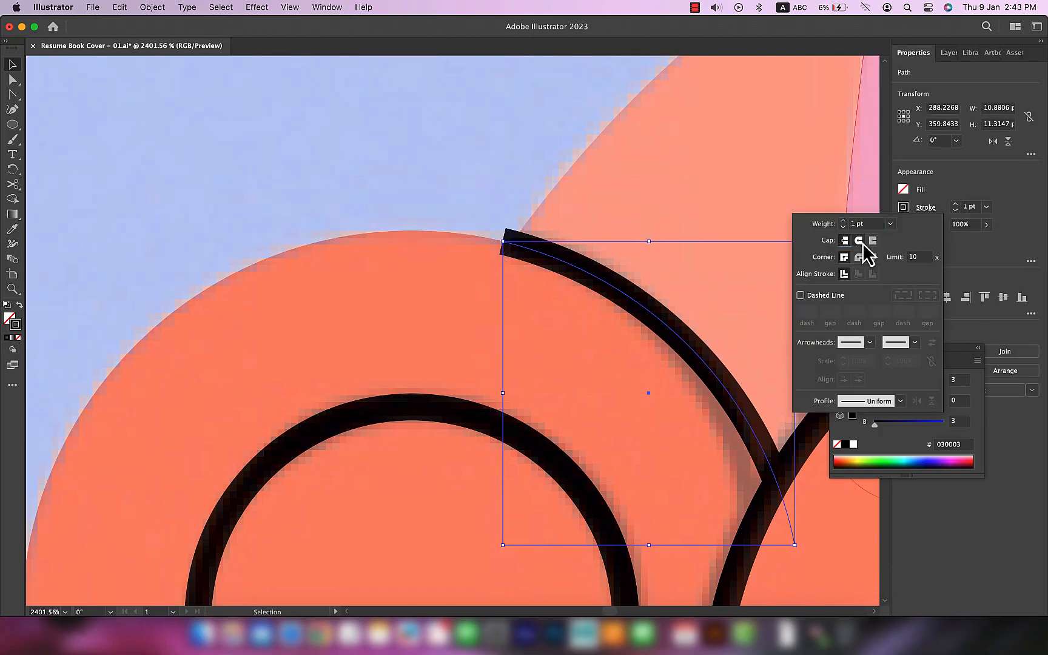
{"action": "left_click", "coordinate": [865, 245]}
Step: Taper the upper end of the front ear cup's arc to a point with the Width tool and adjust its thickness along the curve
{"action": "key", "text": "shift+w"}
{"action": "left_click_drag", "start_coordinate": [502, 254], "coordinate": [503, 242]}
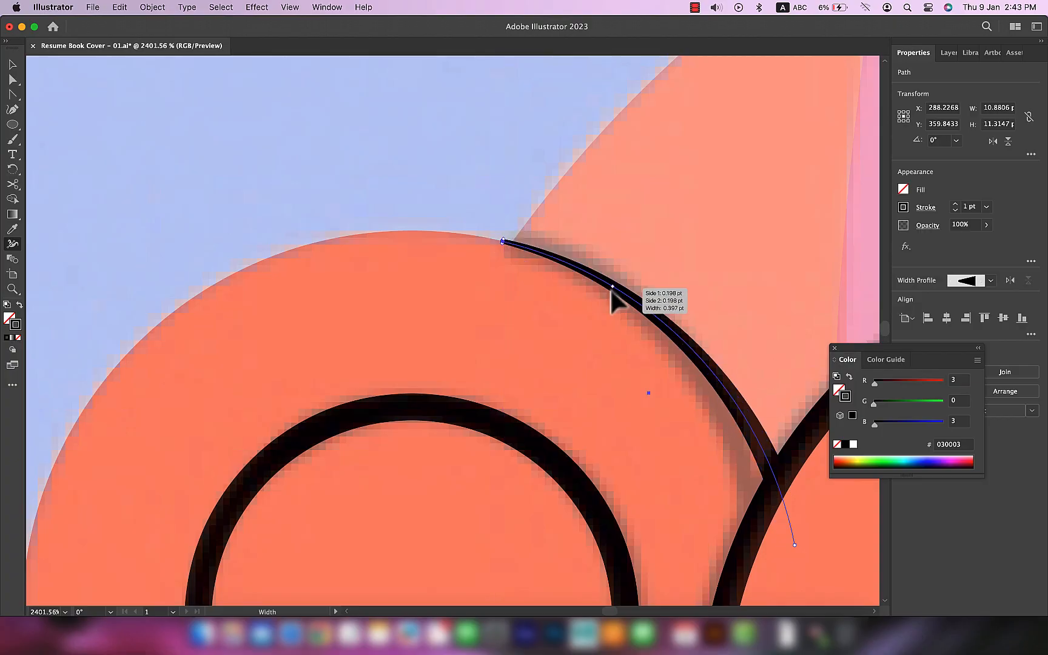
{"action": "left_click_drag", "start_coordinate": [612, 287], "coordinate": [629, 297]}
{"action": "key", "text": "v"}
{"action": "scroll", "coordinate": [769, 336], "scroll_direction": "down", "scroll_amount": 6}
{"action": "left_click", "coordinate": [509, 249]}
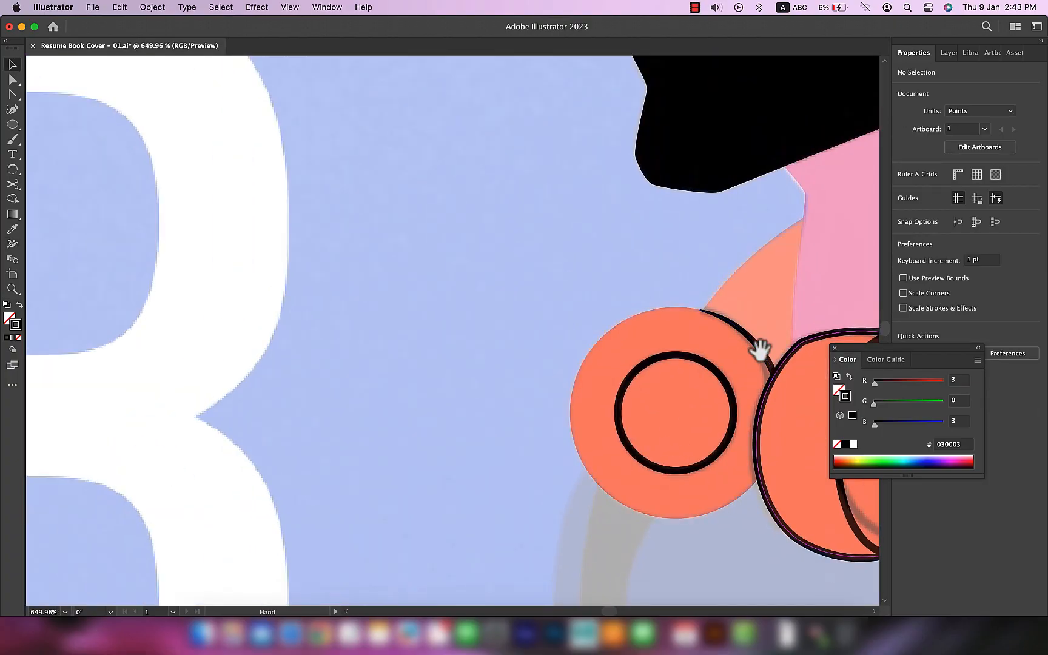
Step: Adjust the anchors at the lower right of the second ear cup so its fill and black outline meet cleanly
{"action": "scroll", "coordinate": [753, 374], "scroll_direction": "right", "scroll_amount": 5}
{"action": "scroll", "coordinate": [753, 374], "scroll_direction": "down", "scroll_amount": 2}
{"action": "scroll", "coordinate": [580, 425], "scroll_direction": "up", "scroll_amount": 10}
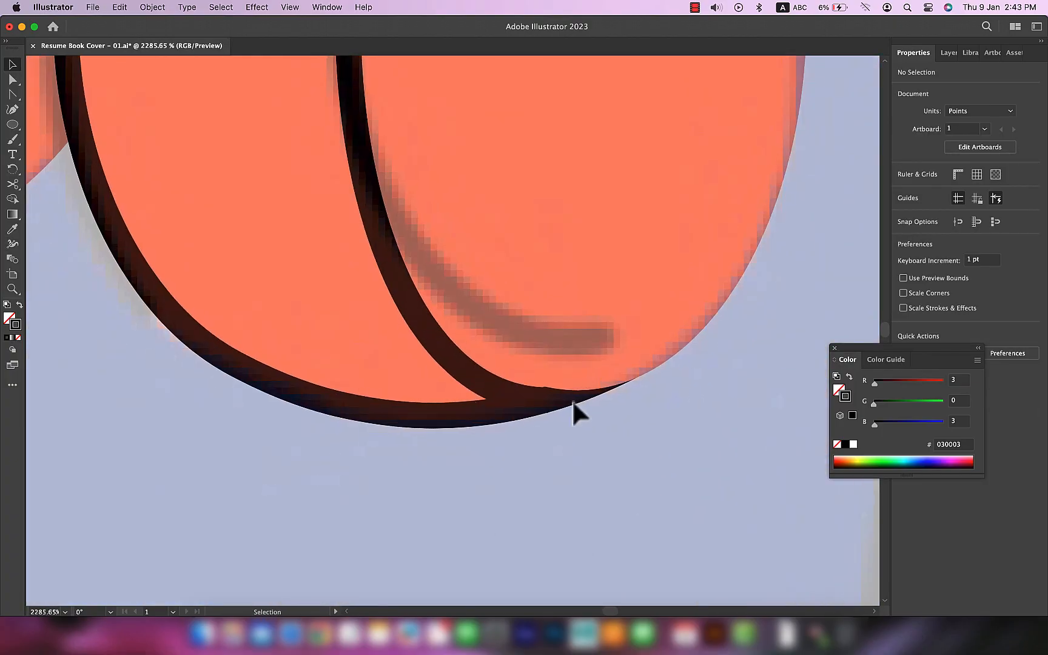
{"action": "left_click", "coordinate": [526, 387]}
{"action": "key", "text": "s"}
{"action": "key", "text": "v"}
{"action": "left_click", "coordinate": [364, 431]}
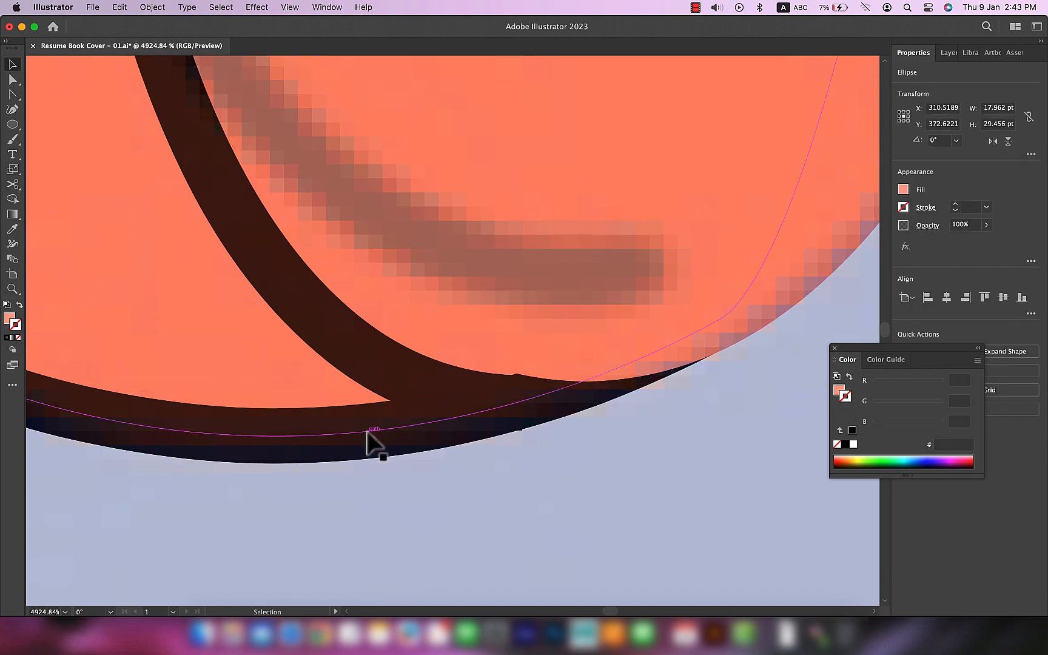
{"action": "left_click", "coordinate": [341, 435]}
{"action": "key", "text": "a"}
{"action": "left_click_drag", "start_coordinate": [724, 325], "coordinate": [742, 317]}
{"action": "left_click_drag", "start_coordinate": [601, 395], "coordinate": [623, 400]}
{"action": "left_click_drag", "start_coordinate": [743, 318], "coordinate": [739, 309]}
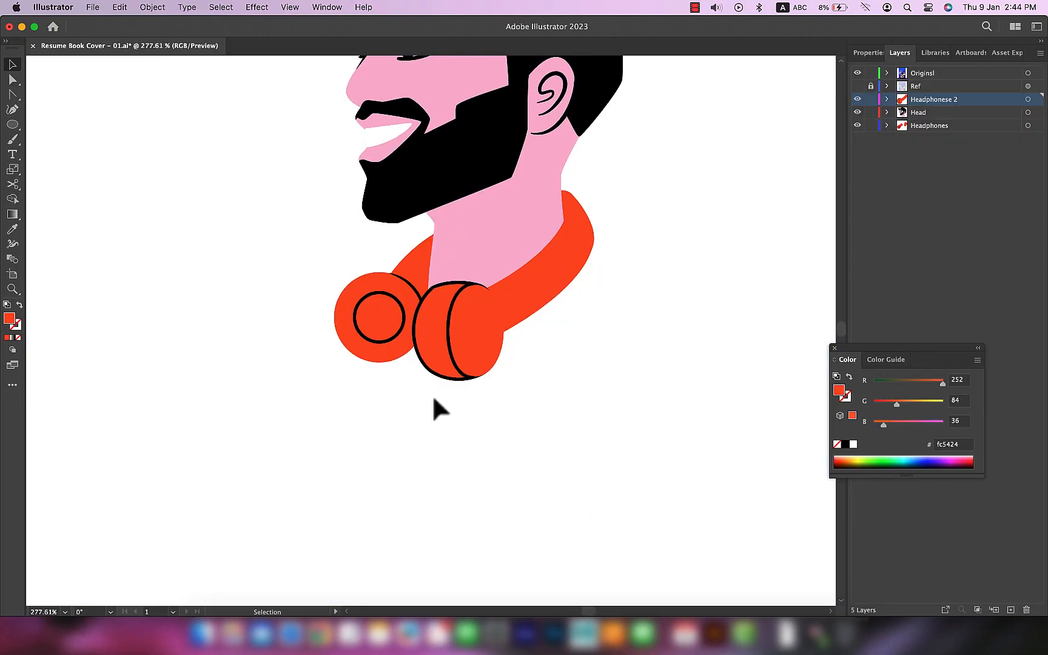
Step: Move the middle anchor of the second ear cup's inner curved line slightly to the left
{"action": "left_click_drag", "start_coordinate": [536, 389], "coordinate": [533, 491]}
{"action": "key", "text": "a"}
{"action": "scroll", "coordinate": [483, 455], "scroll_direction": "up", "scroll_amount": 5}
{"action": "left_click", "coordinate": [473, 411]}
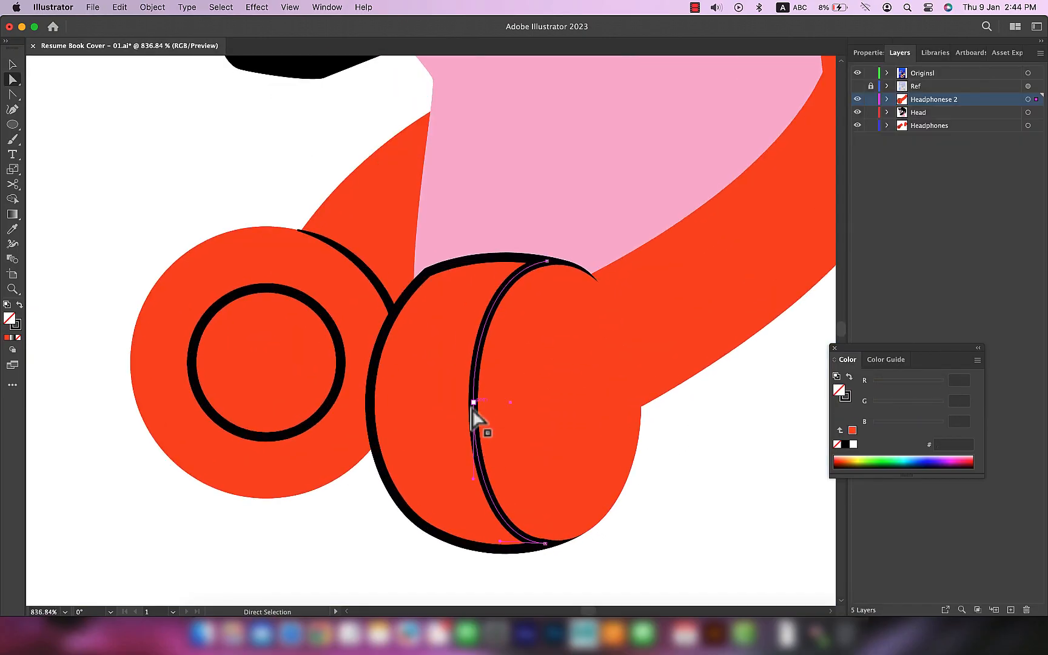
{"action": "left_click_drag", "start_coordinate": [473, 403], "coordinate": [466, 404]}
{"action": "left_click", "coordinate": [644, 562]}
{"action": "scroll", "coordinate": [711, 541], "scroll_direction": "down", "scroll_amount": 5}
{"action": "left_click_drag", "start_coordinate": [739, 515], "coordinate": [613, 531]}
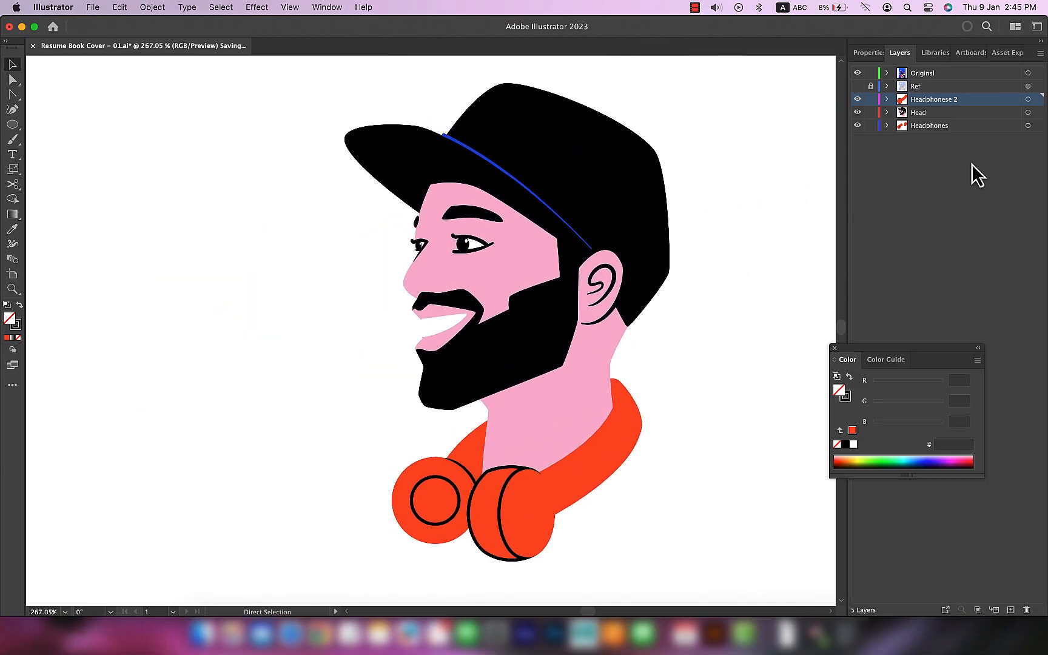
Step: Hide and reshow the Headphones and Headphonese 2 layers to check which parts each one holds
{"action": "left_click", "coordinate": [856, 126]}
{"action": "left_click", "coordinate": [857, 125]}
{"action": "left_click", "coordinate": [857, 100]}
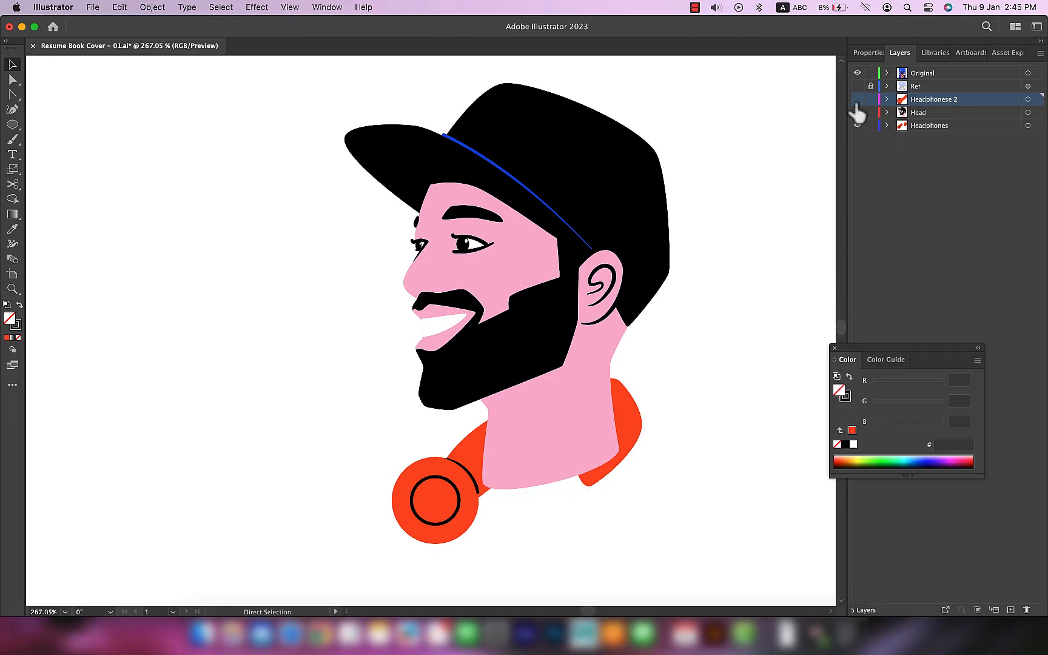
{"action": "left_click", "coordinate": [856, 99]}
Step: Show the Ref layer and add a new layer beneath the Headphones layer
{"action": "scroll", "coordinate": [699, 380], "scroll_direction": "down", "scroll_amount": 3}
{"action": "scroll", "coordinate": [703, 393], "scroll_direction": "down", "scroll_amount": 2}
{"action": "left_click_drag", "start_coordinate": [701, 369], "coordinate": [773, 289]}
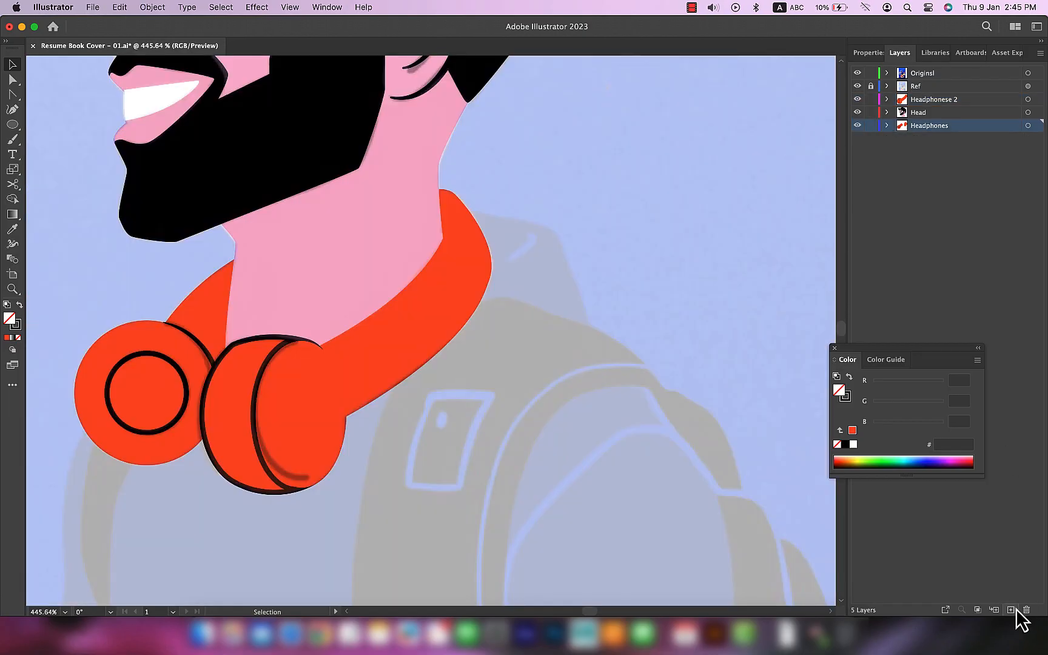
{"action": "left_click_drag", "start_coordinate": [962, 126], "coordinate": [958, 145]}
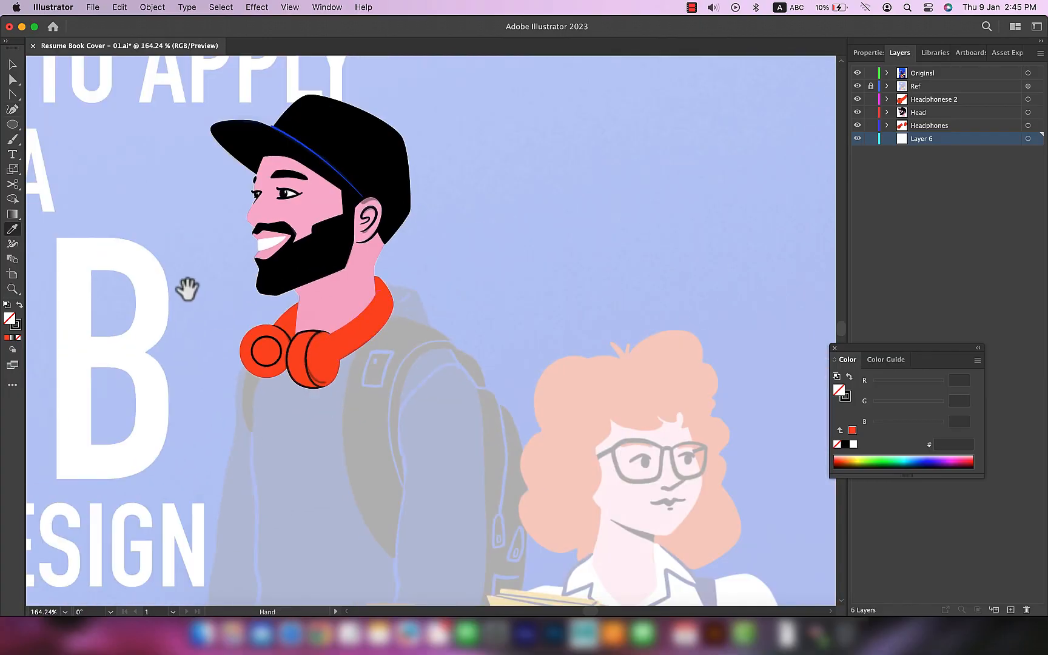
Step: Start the sweater shape with the Pen tool, tracing the hood and back shoulder with the light blue fill c2cff5
{"action": "scroll", "coordinate": [187, 288], "scroll_direction": "down", "scroll_amount": 5}
{"action": "left_click_drag", "start_coordinate": [691, 240], "coordinate": [530, 369]}
{"action": "scroll", "coordinate": [451, 300], "scroll_direction": "up", "scroll_amount": 5}
{"action": "key", "text": "p"}
{"action": "left_click_drag", "start_coordinate": [393, 254], "coordinate": [535, 256]}
{"action": "left_click_drag", "start_coordinate": [556, 323], "coordinate": [556, 348]}
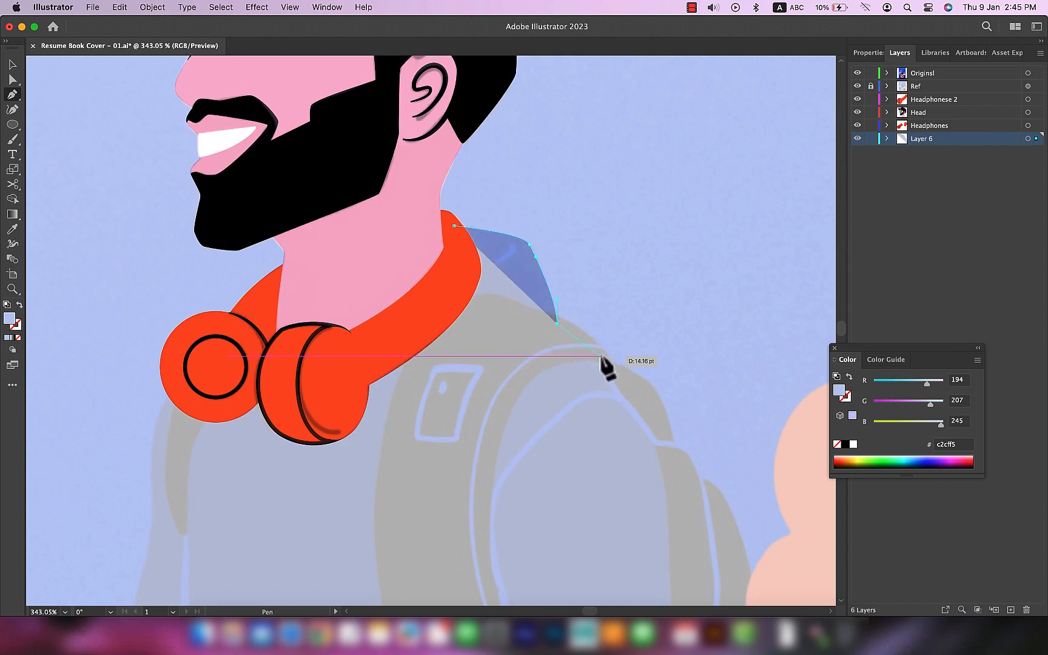
{"action": "scroll", "coordinate": [612, 386], "scroll_direction": "up", "scroll_amount": 4}
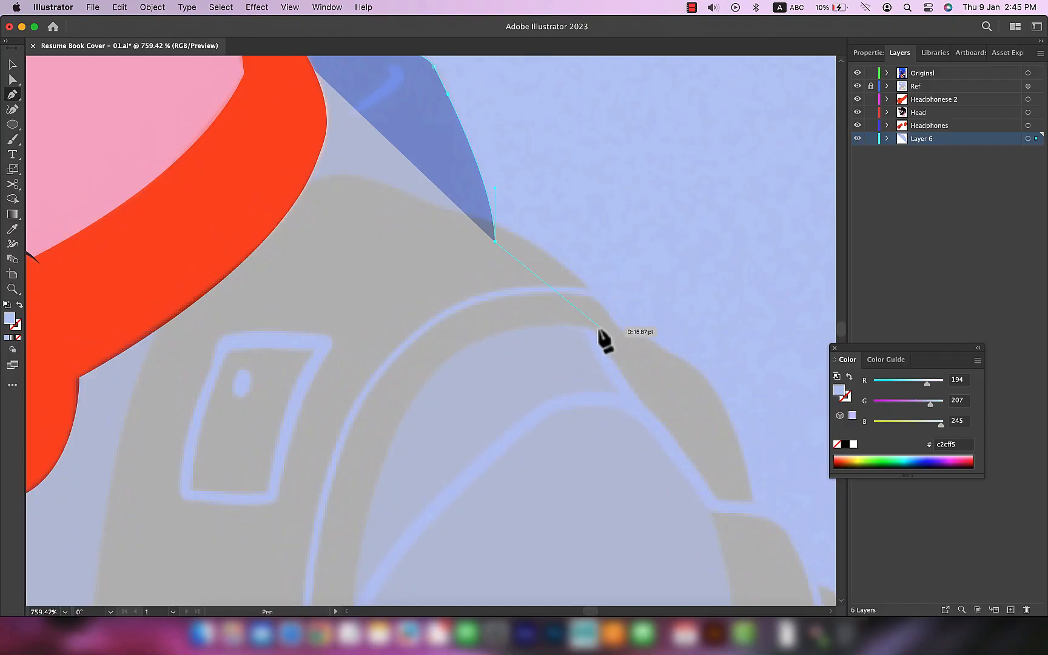
{"action": "key", "text": "Escape"}
{"action": "left_click", "coordinate": [678, 438]}
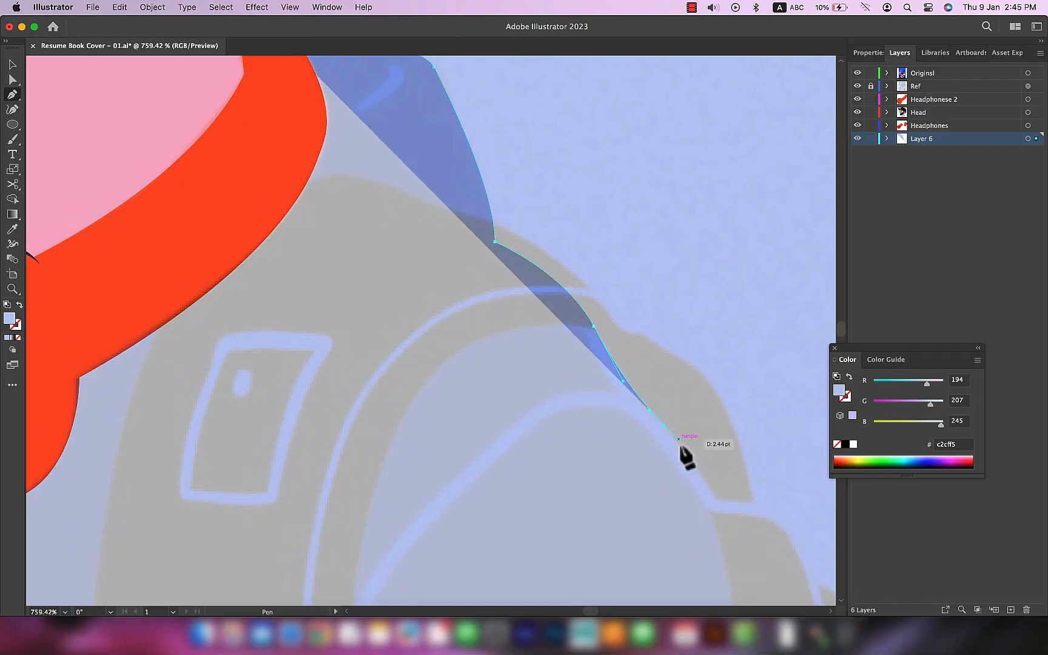
{"action": "left_click", "coordinate": [722, 595]}
Step: Continue the sweater path down the back of the arm alongside the backpack
{"action": "scroll", "coordinate": [727, 546], "scroll_direction": "down", "scroll_amount": 5}
{"action": "scroll", "coordinate": [572, 200], "scroll_direction": "up", "scroll_amount": 4}
{"action": "key", "text": "super+z"}
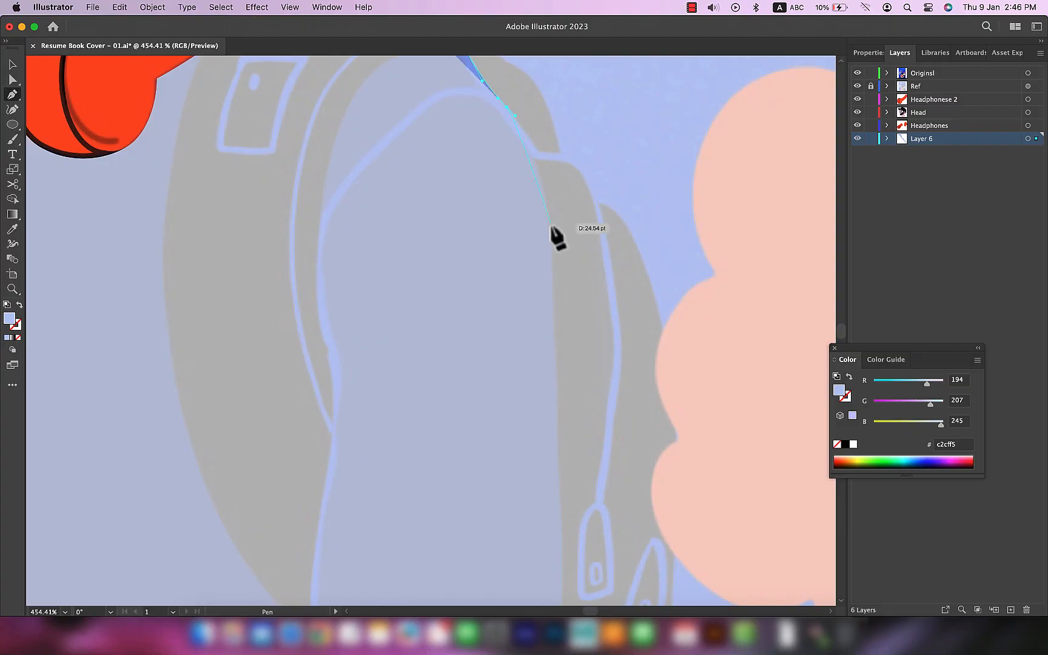
{"action": "scroll", "coordinate": [555, 303], "scroll_direction": "down", "scroll_amount": 3}
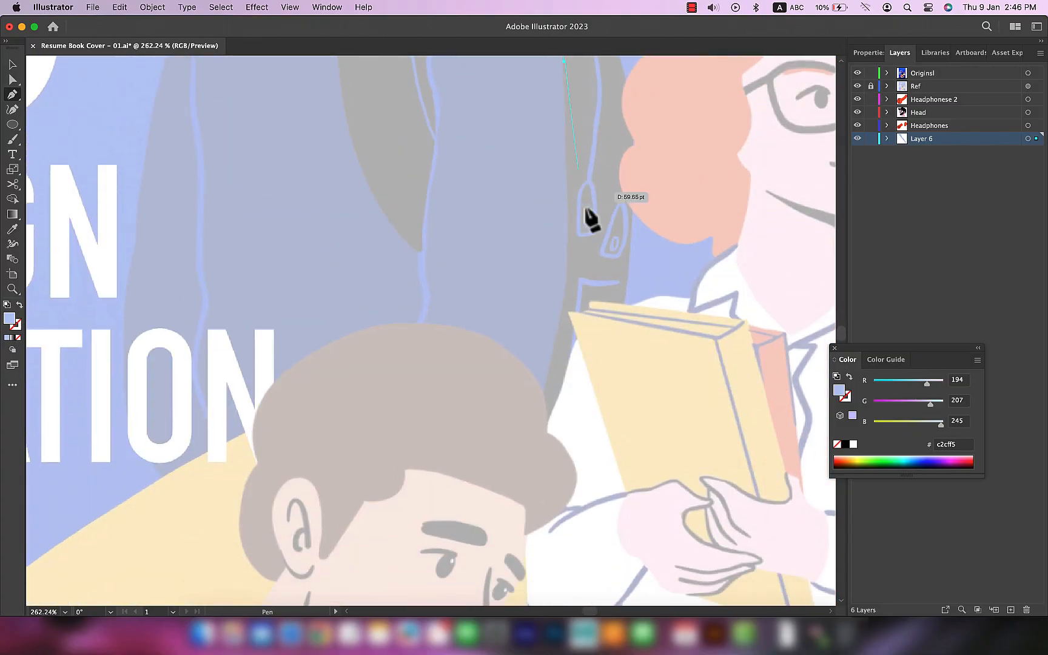
{"action": "left_click", "coordinate": [568, 221]}
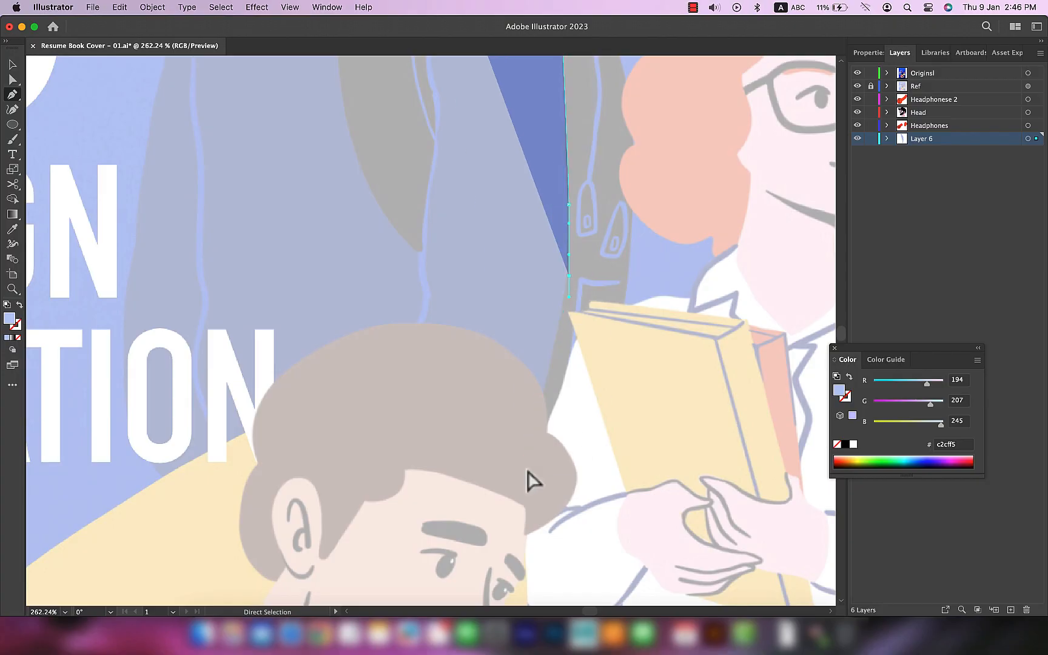
Step: Trace the sweater's lower edge across the seated man's head to the front sleeve
{"action": "left_click_drag", "start_coordinate": [488, 538], "coordinate": [454, 595]}
{"action": "scroll", "coordinate": [451, 540], "scroll_direction": "down", "scroll_amount": 2}
{"action": "left_click_drag", "start_coordinate": [411, 517], "coordinate": [402, 503]}
{"action": "left_click_drag", "start_coordinate": [349, 486], "coordinate": [331, 485]}
{"action": "left_click_drag", "start_coordinate": [307, 489], "coordinate": [284, 478]}
{"action": "scroll", "coordinate": [285, 492], "scroll_direction": "up", "scroll_amount": 4}
{"action": "left_click_drag", "start_coordinate": [229, 524], "coordinate": [213, 524]}
{"action": "left_click_drag", "start_coordinate": [167, 475], "coordinate": [152, 447]}
Step: Trace the sweater's front edge up to the shoulder and close the path behind the headphones at the hood
{"action": "left_click_drag", "start_coordinate": [123, 282], "coordinate": [123, 330]}
{"action": "left_click_drag", "start_coordinate": [126, 240], "coordinate": [137, 387]}
{"action": "left_click_drag", "start_coordinate": [150, 332], "coordinate": [262, 256]}
{"action": "scroll", "coordinate": [152, 305], "scroll_direction": "up", "scroll_amount": 5}
{"action": "scroll", "coordinate": [194, 270], "scroll_direction": "up", "scroll_amount": 3}
{"action": "scroll", "coordinate": [214, 252], "scroll_direction": "up", "scroll_amount": 4}
{"action": "scroll", "coordinate": [214, 264], "scroll_direction": "up", "scroll_amount": 3}
{"action": "left_click_drag", "start_coordinate": [343, 219], "coordinate": [367, 206]}
{"action": "left_click_drag", "start_coordinate": [681, 193], "coordinate": [627, 158]}
Step: Fill the sweater with the dark blue 042689 sampled from the small original cover
{"action": "key", "text": "v"}
{"action": "scroll", "coordinate": [723, 304], "scroll_direction": "down", "scroll_amount": 5}
{"action": "left_click_drag", "start_coordinate": [405, 447], "coordinate": [302, 369]}
{"action": "left_click", "coordinate": [240, 491]}
{"action": "left_click_drag", "start_coordinate": [581, 362], "coordinate": [691, 330]}
{"action": "key", "text": "super+z"}
{"action": "key", "text": "super+0"}
{"action": "key", "text": "i"}
{"action": "left_click", "coordinate": [418, 233]}
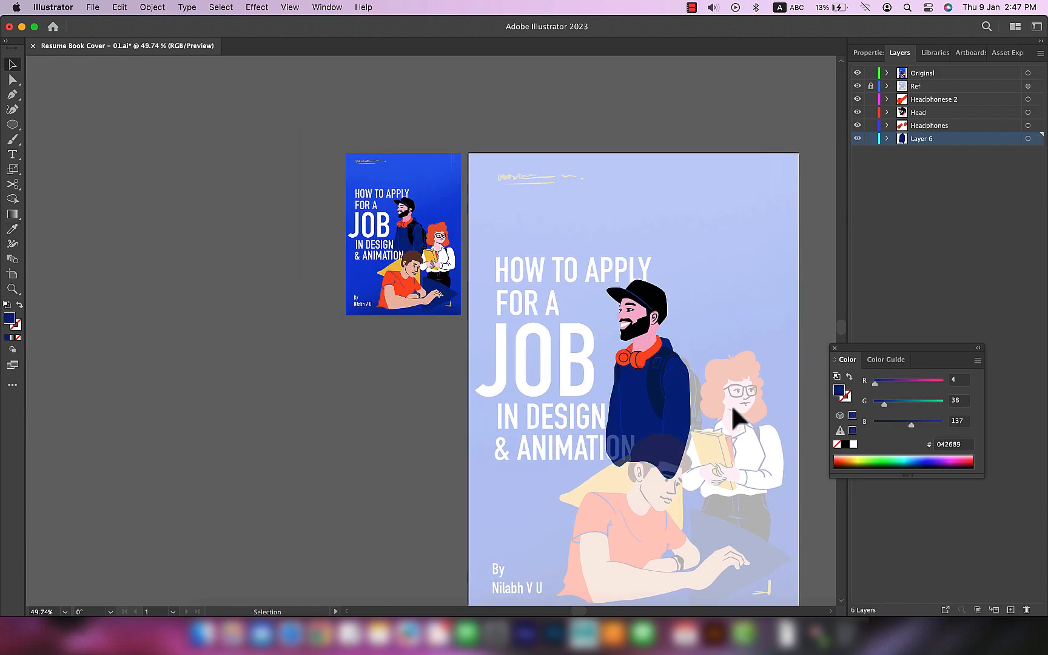
{"action": "scroll", "coordinate": [732, 409], "scroll_direction": "up", "scroll_amount": 10}
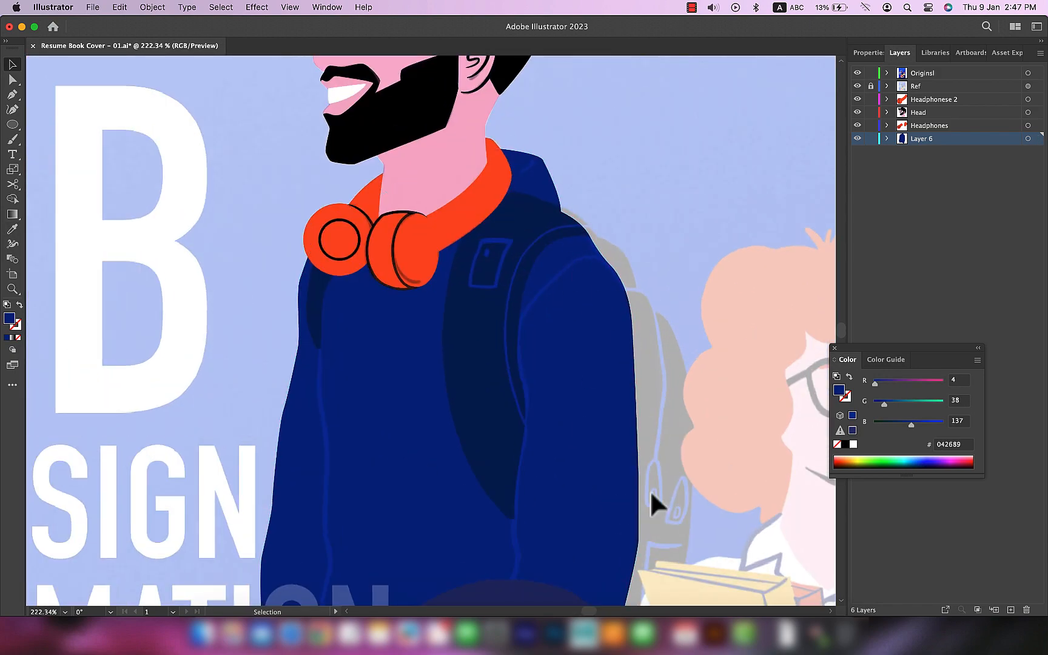
{"action": "left_click_drag", "start_coordinate": [594, 431], "coordinate": [357, 467]}
{"action": "key", "text": "super+z"}
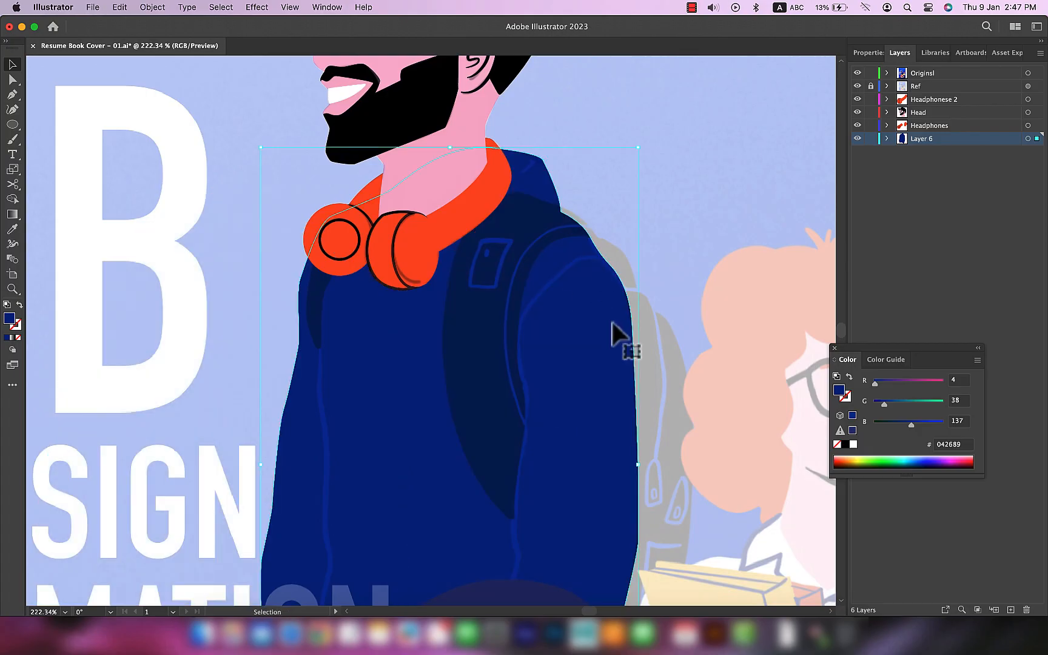
{"action": "key", "text": "super+shift+a"}
Step: Start the backpack shape with a black fill, tracing its upper outline from the shoulder with the Pen tool
{"action": "key", "text": "p"}
{"action": "scroll", "coordinate": [555, 321], "scroll_direction": "up", "scroll_amount": 6}
{"action": "left_click_drag", "start_coordinate": [477, 193], "coordinate": [510, 200]}
{"action": "left_click_drag", "start_coordinate": [599, 248], "coordinate": [599, 248]}
{"action": "key", "text": "super+z"}
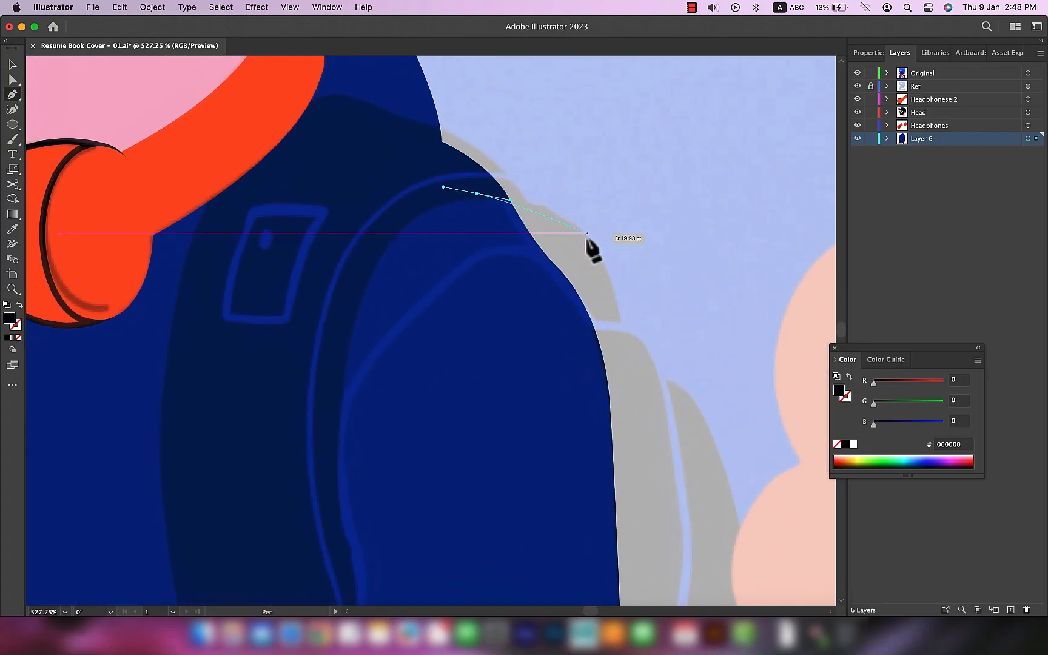
{"action": "left_click_drag", "start_coordinate": [629, 369], "coordinate": [629, 368]}
{"action": "key", "text": "super+z"}
{"action": "left_click_drag", "start_coordinate": [621, 321], "coordinate": [653, 347]}
{"action": "left_click_drag", "start_coordinate": [664, 376], "coordinate": [602, 261]}
{"action": "key", "text": "super+z"}
{"action": "left_click_drag", "start_coordinate": [555, 230], "coordinate": [603, 283]}
Step: Trace the backpack's outer side and bottom, then close the path over the sweater's back
{"action": "scroll", "coordinate": [660, 452], "scroll_direction": "down", "scroll_amount": 5}
{"action": "scroll", "coordinate": [648, 440], "scroll_direction": "down", "scroll_amount": 2}
{"action": "left_click_drag", "start_coordinate": [647, 439], "coordinate": [600, 208]}
{"action": "left_click_drag", "start_coordinate": [608, 255], "coordinate": [606, 315]}
{"action": "left_click_drag", "start_coordinate": [592, 411], "coordinate": [515, 402]}
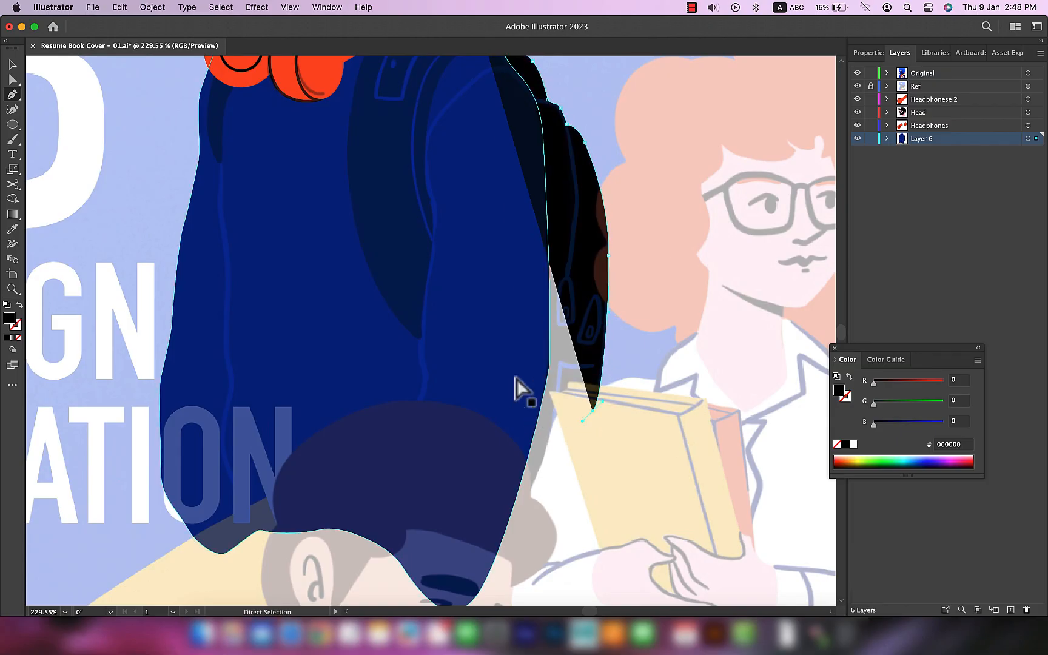
{"action": "scroll", "coordinate": [483, 133], "scroll_direction": "up", "scroll_amount": 5}
{"action": "left_click_drag", "start_coordinate": [498, 217], "coordinate": [516, 203]}
{"action": "key", "text": "v"}
{"action": "left_click", "coordinate": [655, 197]}
Step: Send the black backpack shape behind the blue sweater
{"action": "scroll", "coordinate": [695, 266], "scroll_direction": "down", "scroll_amount": 5}
{"action": "left_click_drag", "start_coordinate": [697, 335], "coordinate": [676, 384]}
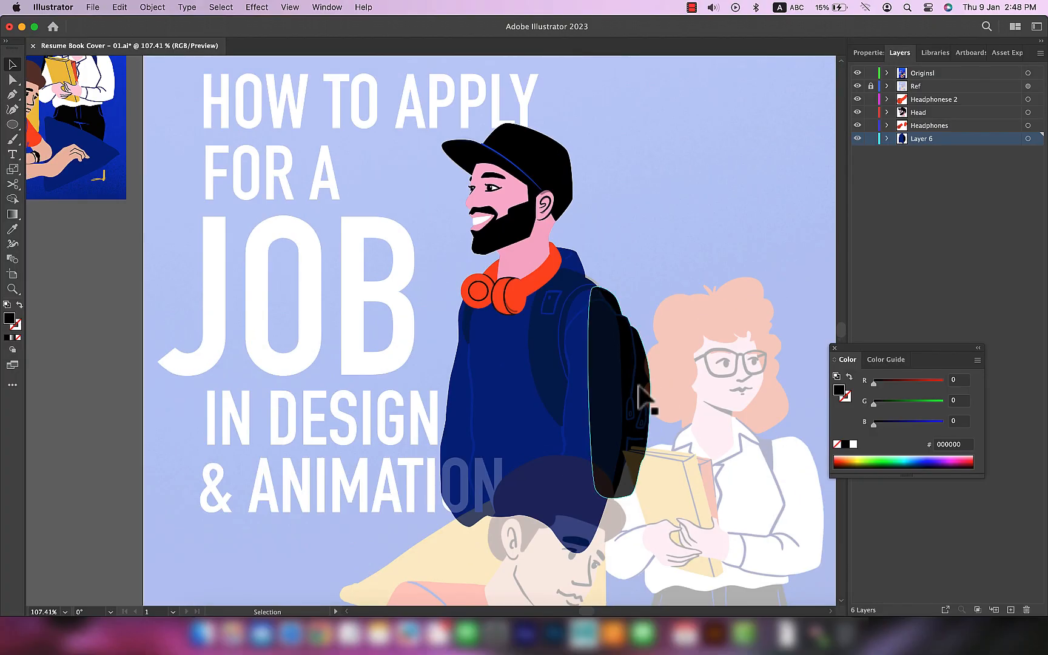
{"action": "key", "text": "shift+super+bracketleft"}
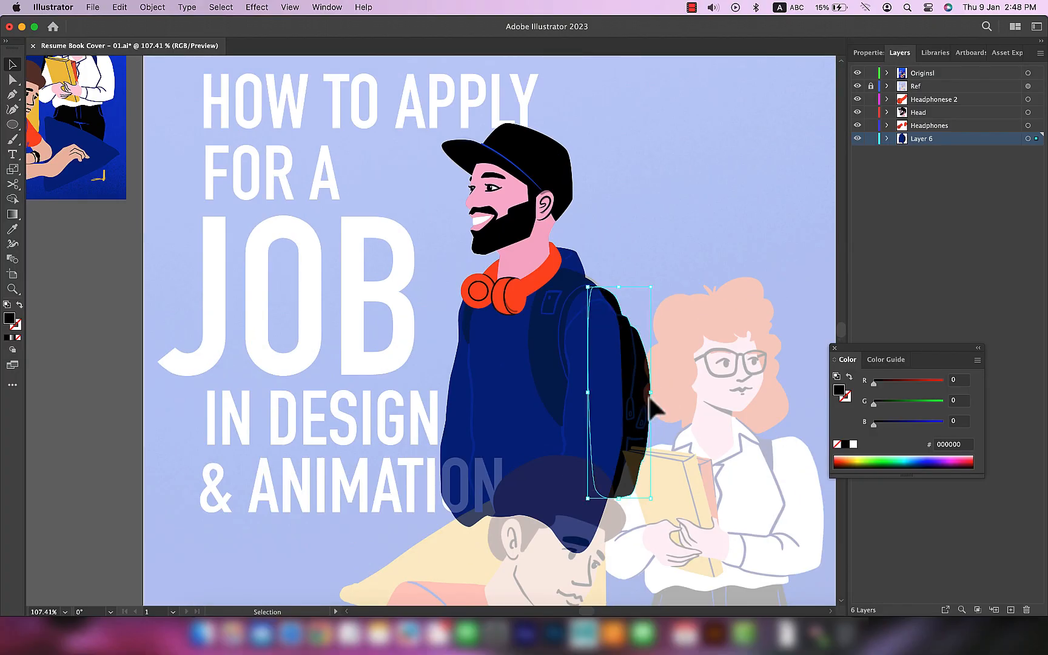
{"action": "scroll", "coordinate": [692, 256], "scroll_direction": "up", "scroll_amount": 3}
{"action": "right_click", "coordinate": [619, 433]}
{"action": "mouse_move", "coordinate": [666, 547]}
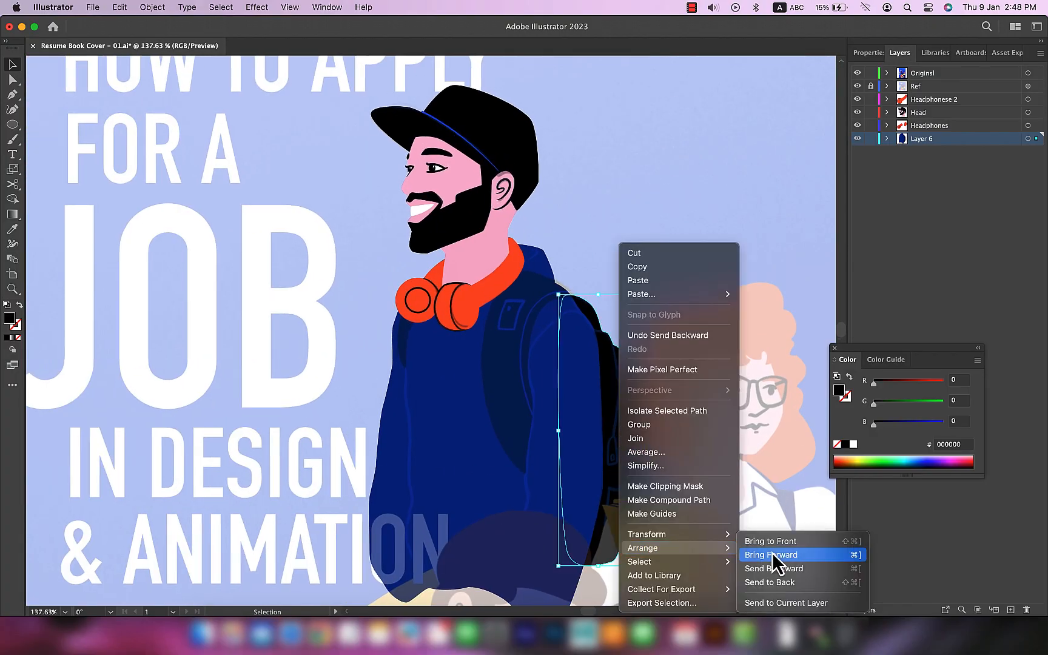
{"action": "left_click", "coordinate": [773, 315]}
{"action": "left_click", "coordinate": [663, 237]}
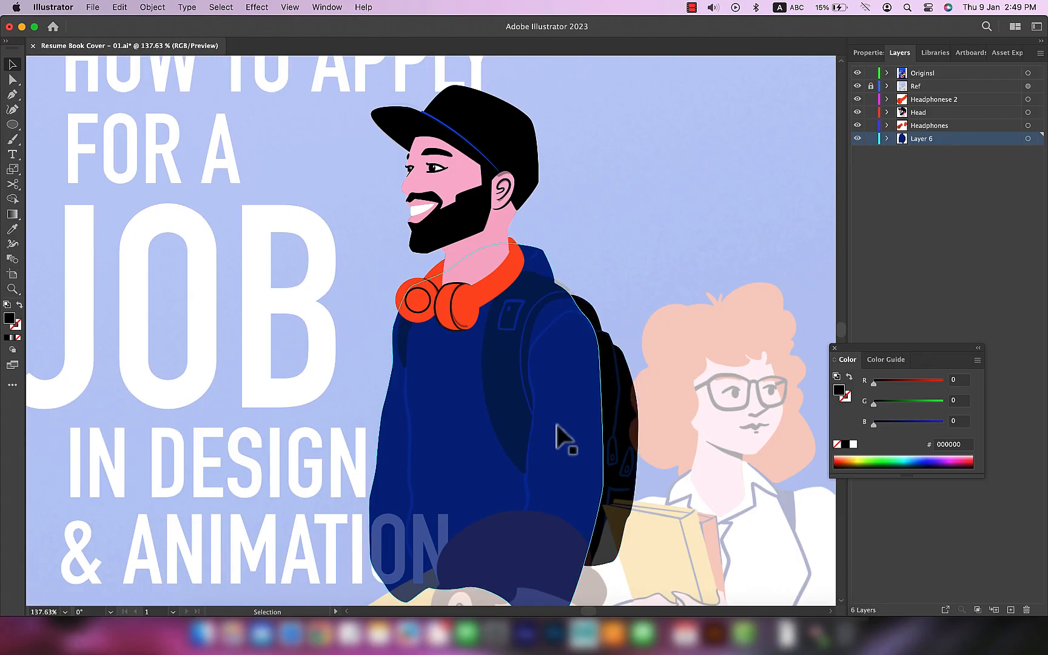
Step: Check the sweater and backpack silhouettes without the Ref layer and try to push out the backpack's outer edge
{"action": "left_click", "coordinate": [856, 86]}
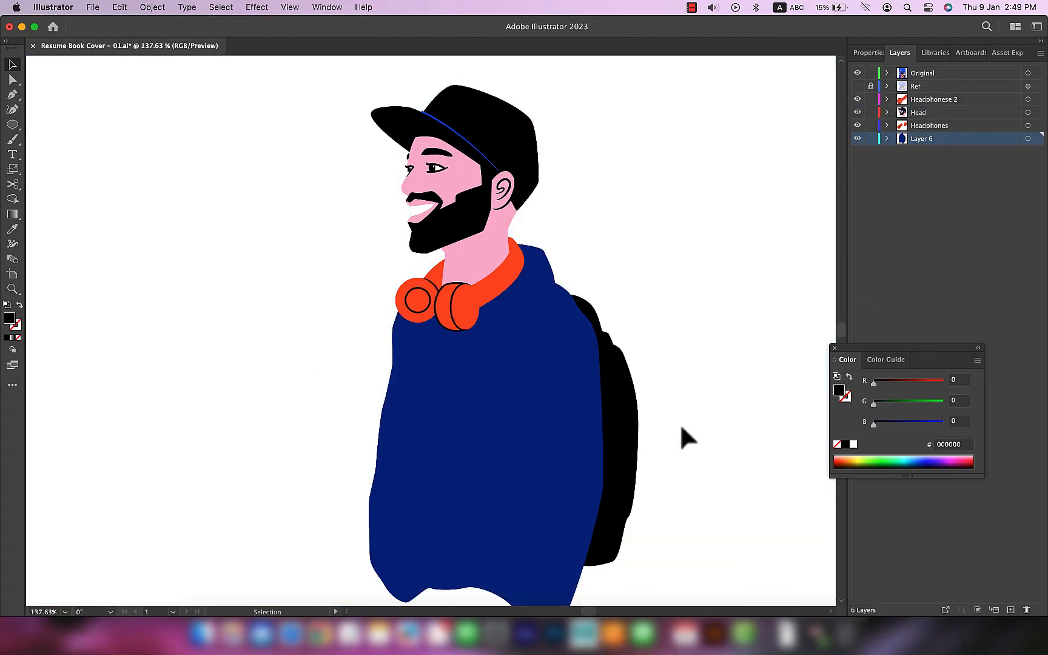
{"action": "key", "text": "a"}
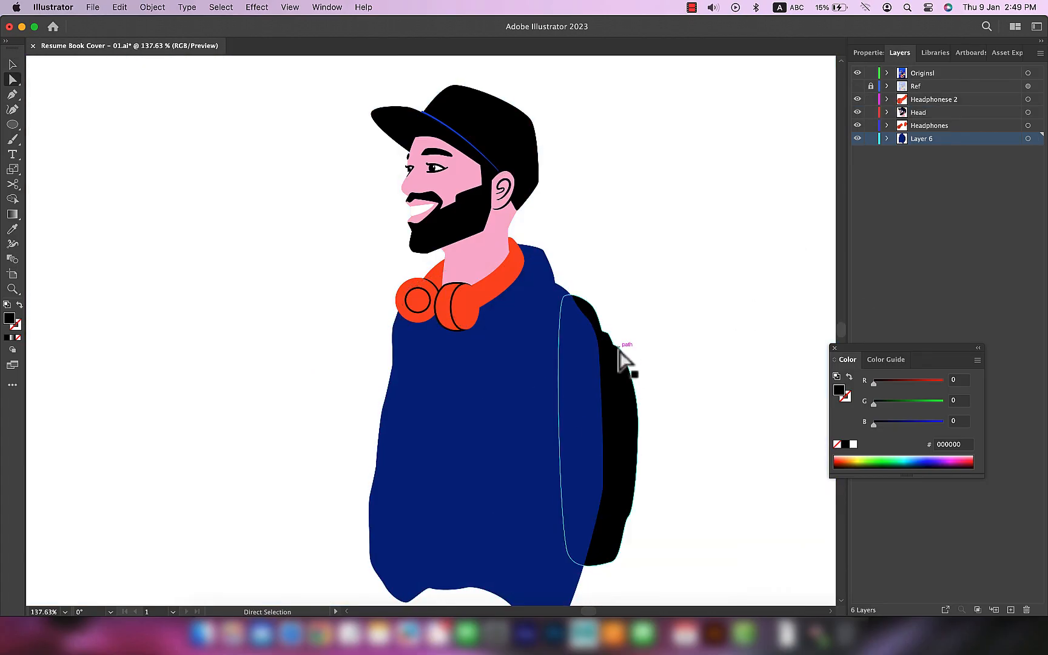
{"action": "left_click_drag", "start_coordinate": [638, 431], "coordinate": [650, 438]}
{"action": "key", "text": "super+z"}
{"action": "left_click", "coordinate": [715, 437]}
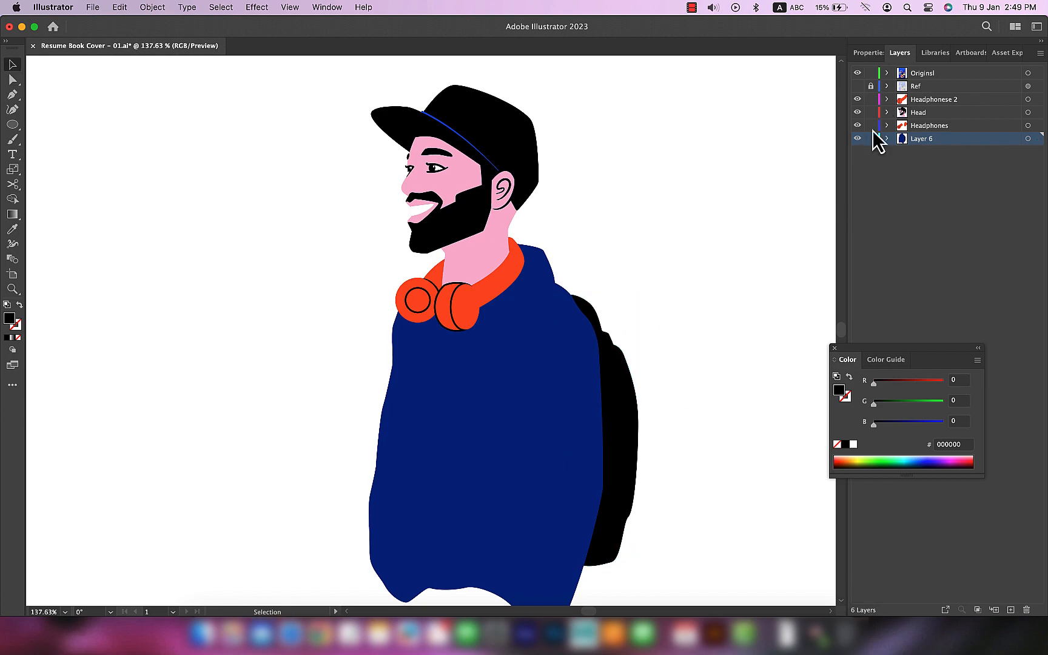
{"action": "left_click", "coordinate": [857, 85]}
Step: Start the near shoulder strap as a black Pen shape, tracing over the shoulder and down its front edge
{"action": "scroll", "coordinate": [630, 326], "scroll_direction": "up", "scroll_amount": 5}
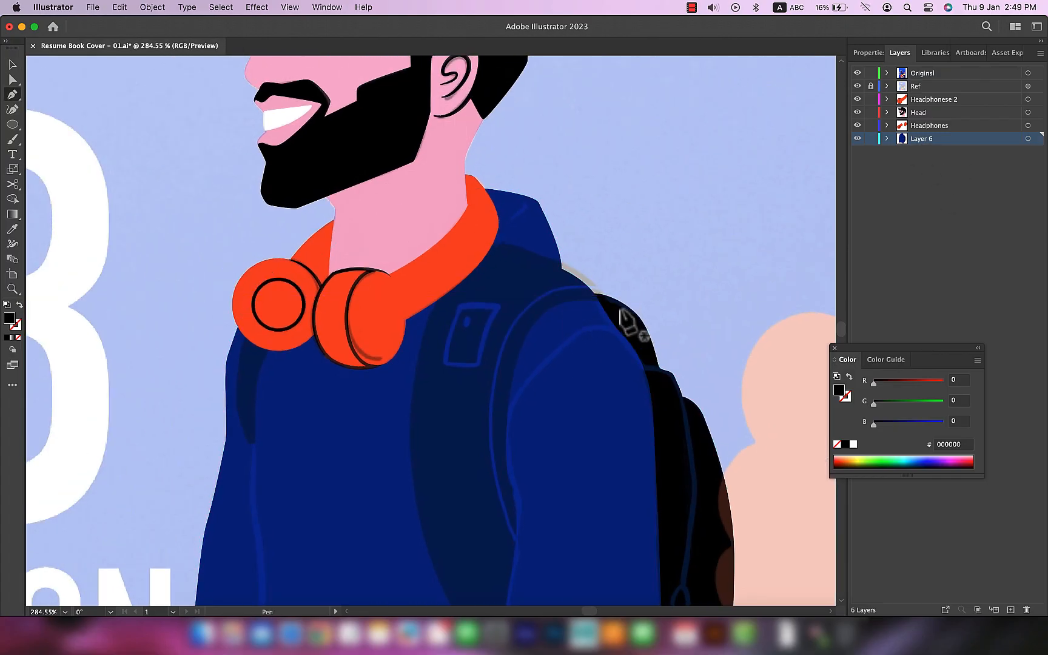
{"action": "scroll", "coordinate": [631, 327], "scroll_direction": "up", "scroll_amount": 3}
{"action": "left_click_drag", "start_coordinate": [602, 298], "coordinate": [533, 237]}
{"action": "left_click_drag", "start_coordinate": [426, 197], "coordinate": [417, 197]}
{"action": "left_click_drag", "start_coordinate": [297, 307], "coordinate": [269, 396]}
{"action": "scroll", "coordinate": [303, 437], "scroll_direction": "down", "scroll_amount": 4}
{"action": "left_click_drag", "start_coordinate": [314, 330], "coordinate": [326, 416]}
{"action": "scroll", "coordinate": [432, 573], "scroll_direction": "down", "scroll_amount": 5}
{"action": "left_click_drag", "start_coordinate": [444, 267], "coordinate": [532, 318]}
{"action": "scroll", "coordinate": [528, 322], "scroll_direction": "up", "scroll_amount": 4}
{"action": "left_click", "coordinate": [448, 496]}
{"action": "left_click_drag", "start_coordinate": [472, 283], "coordinate": [459, 252]}
{"action": "scroll", "coordinate": [479, 340], "scroll_direction": "up", "scroll_amount": 4}
{"action": "key", "text": "super+z"}
{"action": "key", "text": "super+z"}
{"action": "key", "text": "super+z"}
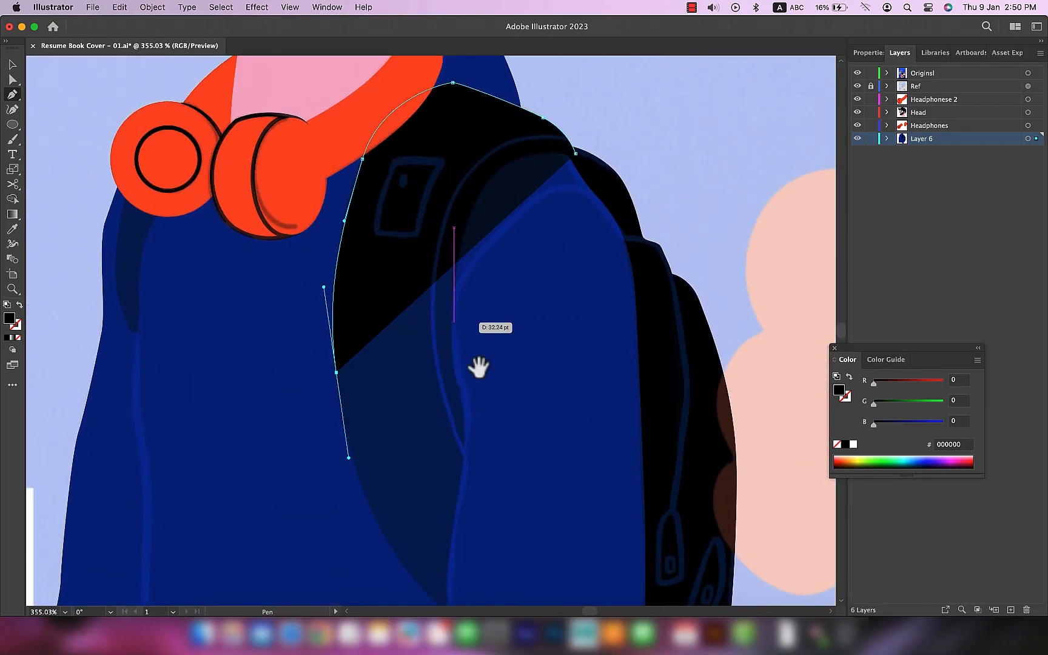
Step: Trace the near strap's pointed lower tip and its back edge upward beside the arm
{"action": "scroll", "coordinate": [482, 400], "scroll_direction": "down", "scroll_amount": 5}
{"action": "left_click_drag", "start_coordinate": [452, 448], "coordinate": [513, 483]}
{"action": "left_click", "coordinate": [452, 447]}
{"action": "scroll", "coordinate": [469, 423], "scroll_direction": "up", "scroll_amount": 5}
{"action": "left_click_drag", "start_coordinate": [459, 286], "coordinate": [467, 263]}
{"action": "scroll", "coordinate": [476, 267], "scroll_direction": "up", "scroll_amount": 4}
{"action": "left_click_drag", "start_coordinate": [484, 202], "coordinate": [477, 119]}
{"action": "scroll", "coordinate": [485, 170], "scroll_direction": "up", "scroll_amount": 5}
Step: Close the near strap's path over the shoulder and shorten the curve handle beneath its top
{"action": "left_click_drag", "start_coordinate": [507, 238], "coordinate": [523, 104]}
{"action": "scroll", "coordinate": [527, 133], "scroll_direction": "up", "scroll_amount": 4}
{"action": "left_click_drag", "start_coordinate": [584, 161], "coordinate": [725, 101]}
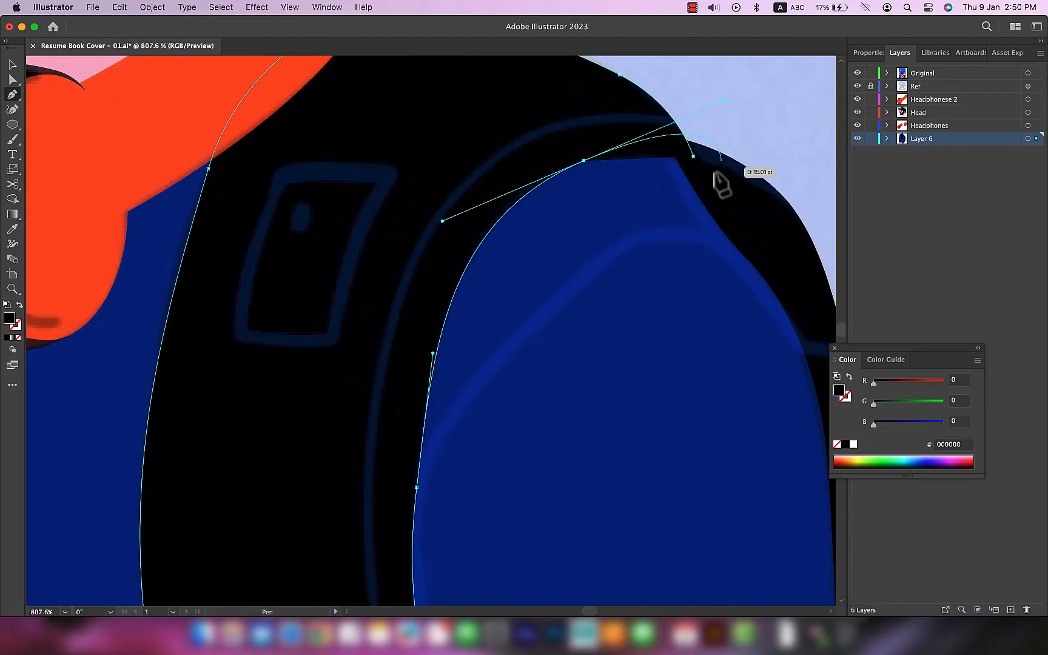
{"action": "left_click_drag", "start_coordinate": [693, 155], "coordinate": [745, 152]}
{"action": "key", "text": "a"}
{"action": "left_click_drag", "start_coordinate": [725, 101], "coordinate": [624, 147]}
{"action": "left_click", "coordinate": [763, 136]}
{"action": "scroll", "coordinate": [779, 172], "scroll_direction": "down", "scroll_amount": 6}
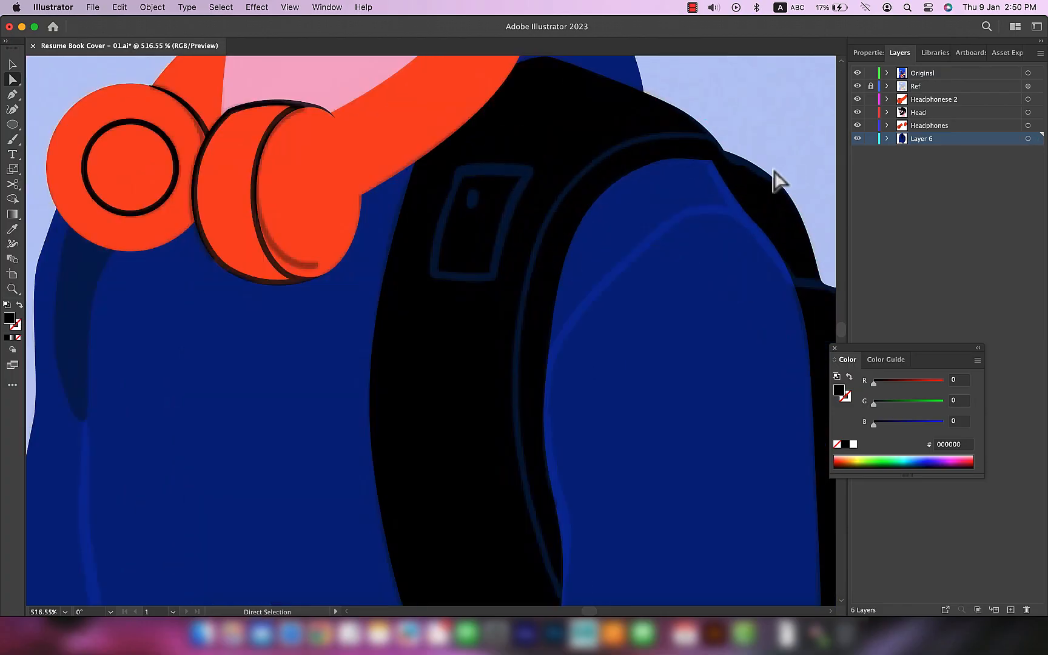
Step: Reshape the near strap's lower tip by converting its anchor and adjusting the handles to match the reference
{"action": "left_click_drag", "start_coordinate": [753, 292], "coordinate": [685, 148]}
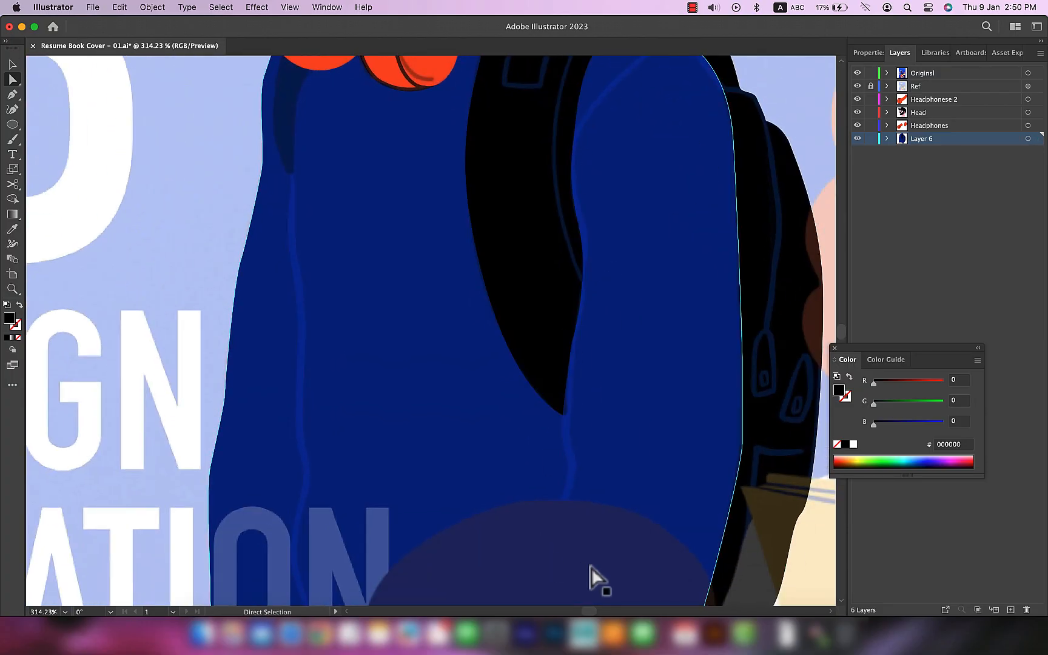
{"action": "scroll", "coordinate": [575, 437], "scroll_direction": "up", "scroll_amount": 6}
{"action": "key", "text": "shift+c"}
{"action": "left_click_drag", "start_coordinate": [528, 355], "coordinate": [671, 369]}
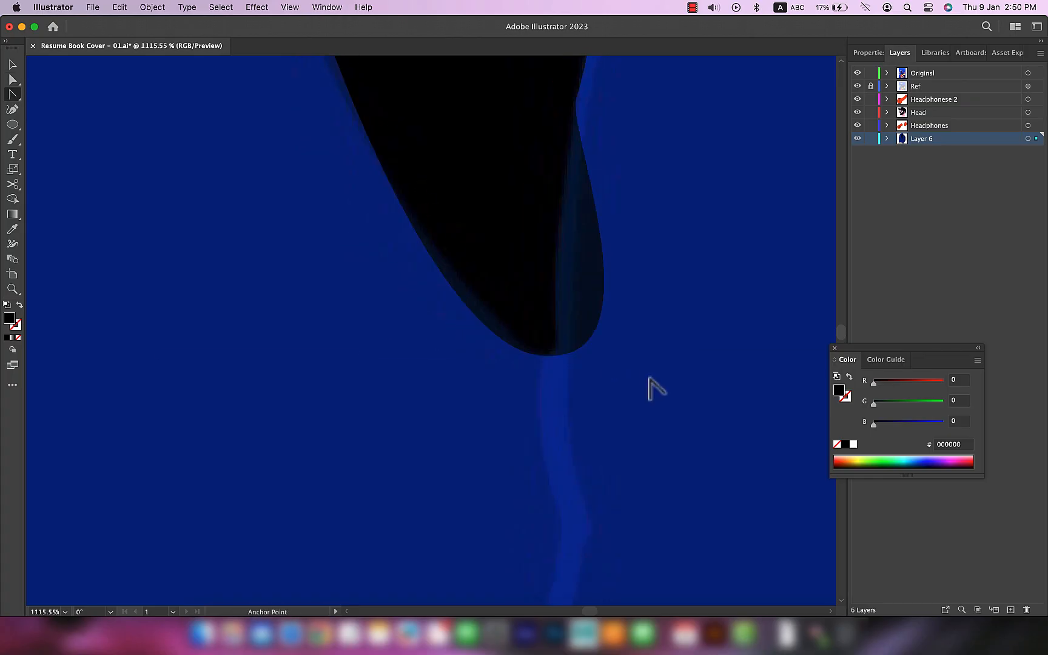
{"action": "scroll", "coordinate": [606, 364], "scroll_direction": "down", "scroll_amount": 3}
{"action": "left_click_drag", "start_coordinate": [512, 455], "coordinate": [475, 411]}
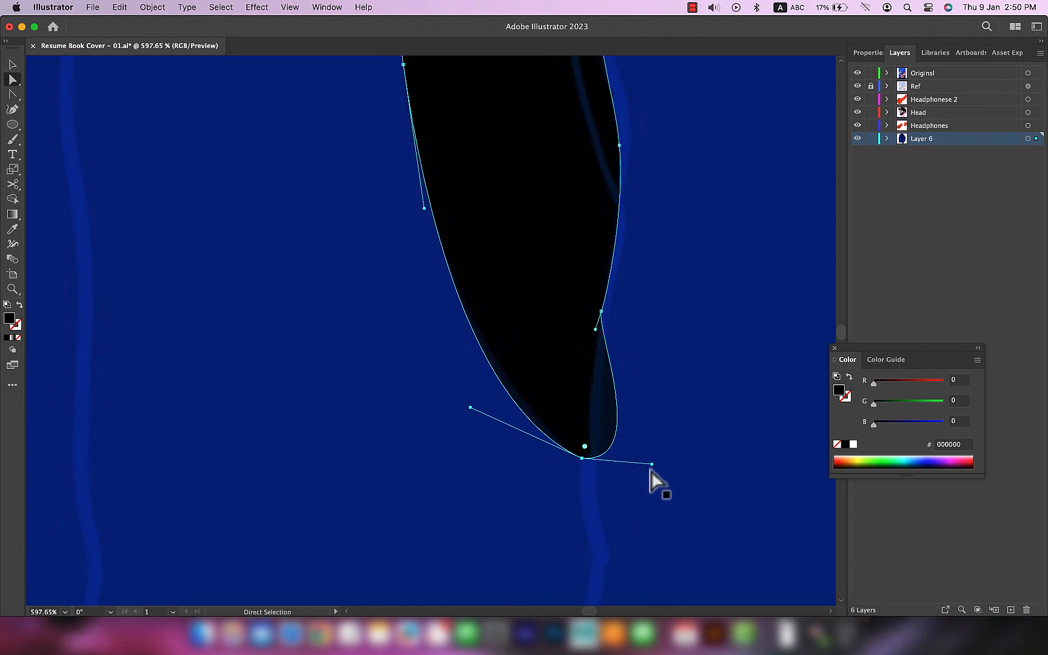
{"action": "left_click_drag", "start_coordinate": [653, 465], "coordinate": [600, 470]}
{"action": "left_click_drag", "start_coordinate": [641, 273], "coordinate": [634, 370]}
{"action": "left_click", "coordinate": [727, 462]}
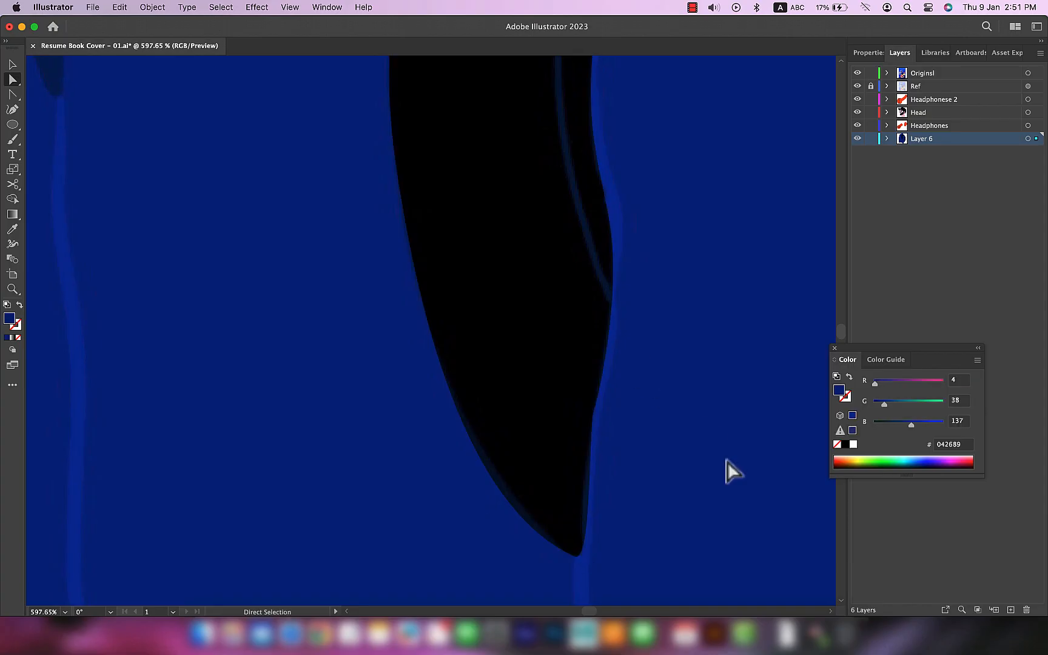
Step: Trace the far shoulder strap below the round headphone cup as a closed Pen shape
{"action": "scroll", "coordinate": [687, 473], "scroll_direction": "down", "scroll_amount": 5}
{"action": "left_click_drag", "start_coordinate": [687, 320], "coordinate": [730, 401]}
{"action": "scroll", "coordinate": [510, 352], "scroll_direction": "up", "scroll_amount": 5}
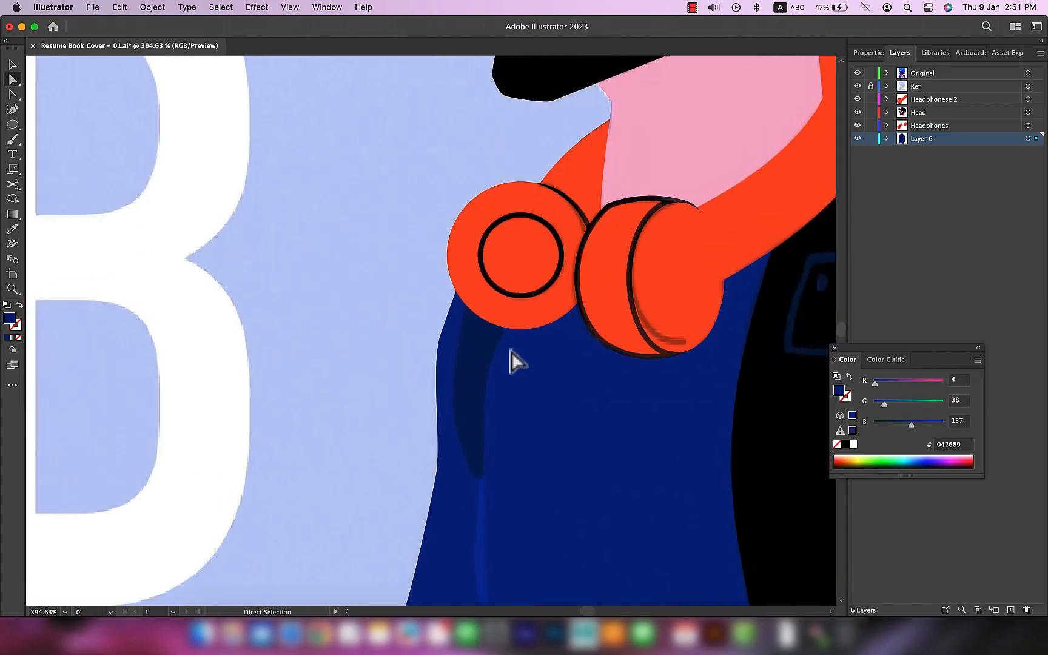
{"action": "scroll", "coordinate": [484, 368], "scroll_direction": "down", "scroll_amount": 1}
{"action": "key", "text": "p"}
{"action": "left_click_drag", "start_coordinate": [458, 267], "coordinate": [445, 304]}
{"action": "left_click_drag", "start_coordinate": [438, 468], "coordinate": [456, 545]}
{"action": "left_click", "coordinate": [469, 528]}
{"action": "left_click_drag", "start_coordinate": [479, 381], "coordinate": [495, 329]}
{"action": "left_click_drag", "start_coordinate": [539, 282], "coordinate": [559, 275]}
{"action": "left_click", "coordinate": [457, 267]}
{"action": "key", "text": "a"}
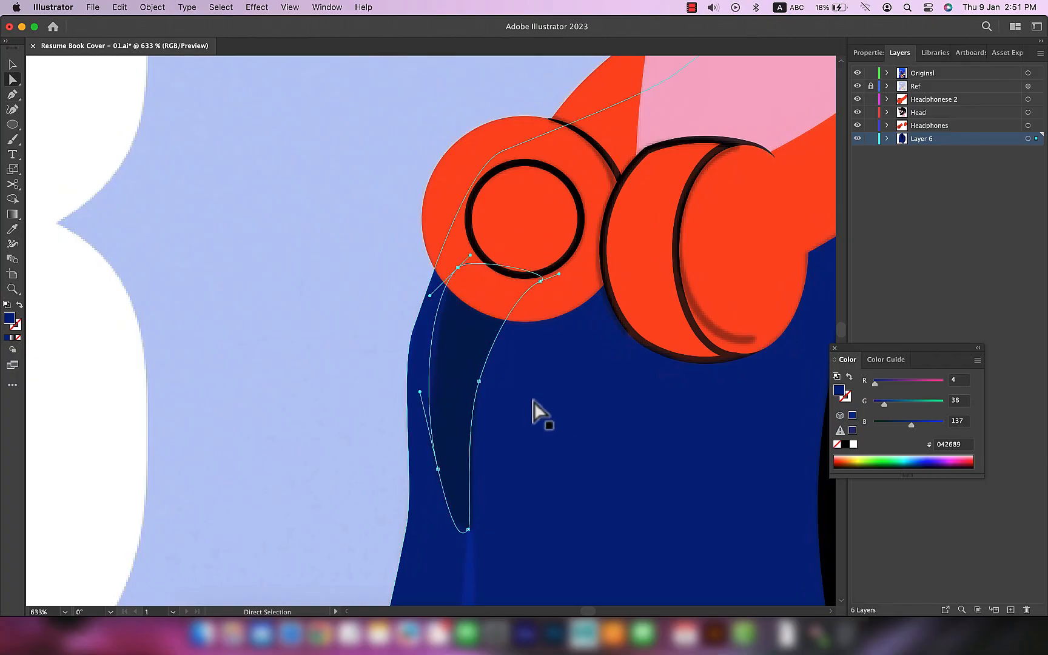
Step: Fill the far strap with black sampled from the artwork and review the figure
{"action": "scroll", "coordinate": [527, 405], "scroll_direction": "down", "scroll_amount": 6}
{"action": "key", "text": "i"}
{"action": "left_click", "coordinate": [645, 234]}
{"action": "key", "text": "v"}
{"action": "left_click", "coordinate": [857, 86]}
{"action": "scroll", "coordinate": [701, 306], "scroll_direction": "down", "scroll_amount": 5}
{"action": "scroll", "coordinate": [701, 305], "scroll_direction": "up", "scroll_amount": 1}
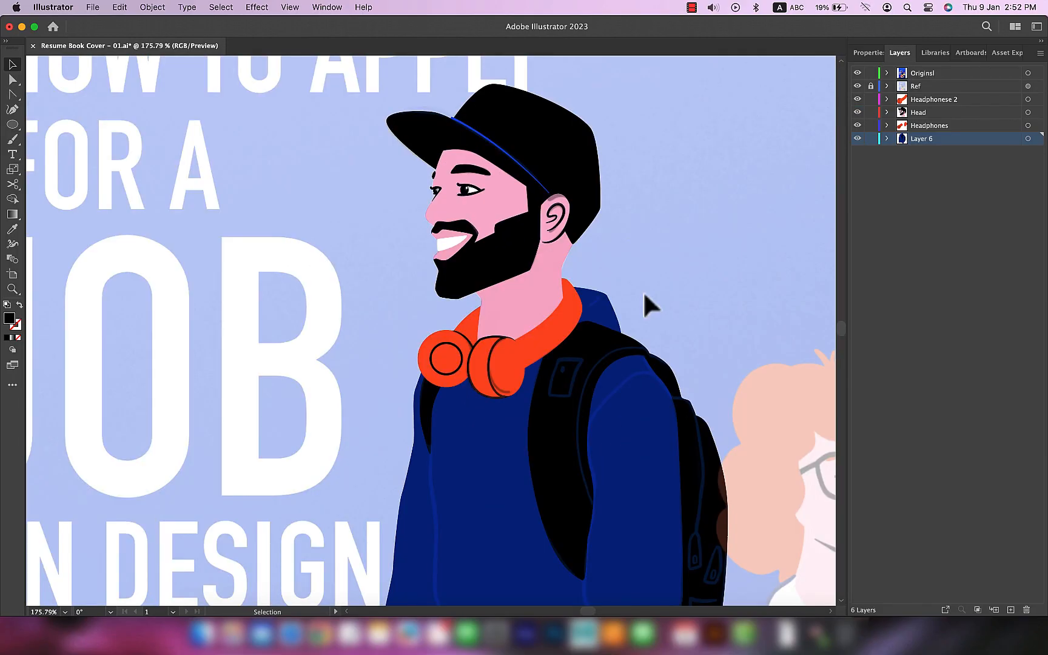
Step: Set the stroke of the blue line above the cap's brim to a butt cap
{"action": "scroll", "coordinate": [463, 126], "scroll_direction": "up", "scroll_amount": 5}
{"action": "scroll", "coordinate": [458, 279], "scroll_direction": "up", "scroll_amount": 6}
{"action": "mouse_move", "coordinate": [434, 97]}
{"action": "left_mouse_down"}
{"action": "mouse_move", "coordinate": [461, 280]}
{"action": "mouse_move", "coordinate": [442, 263]}
{"action": "mouse_move", "coordinate": [462, 281]}
{"action": "mouse_move", "coordinate": [451, 268]}
{"action": "left_mouse_up"}
{"action": "key", "text": "a"}
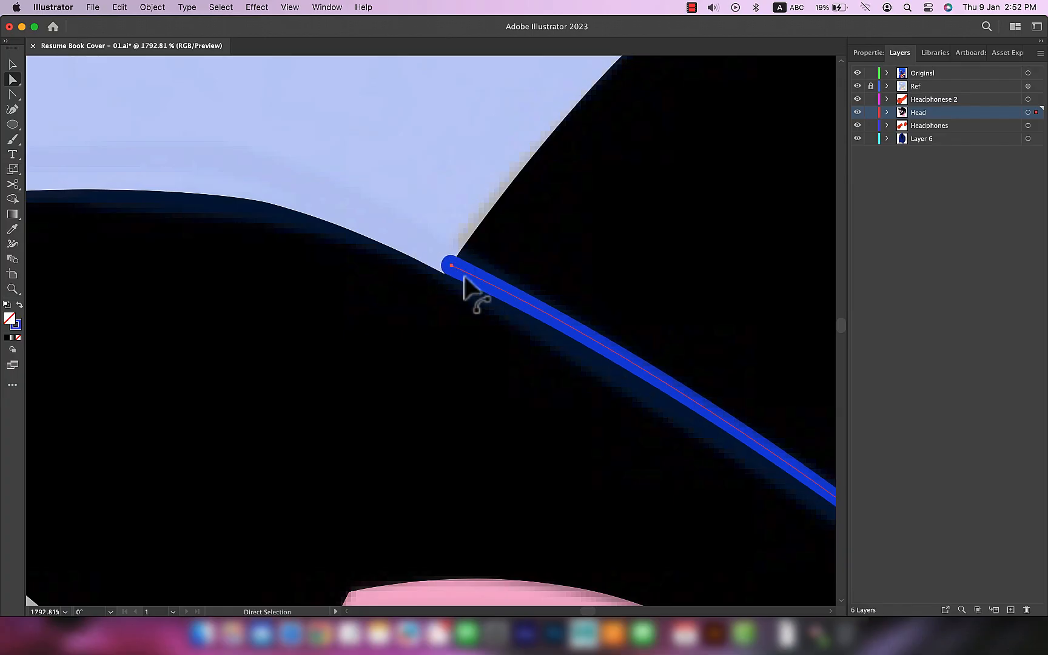
{"action": "left_click", "coordinate": [868, 53]}
{"action": "left_click", "coordinate": [925, 207]}
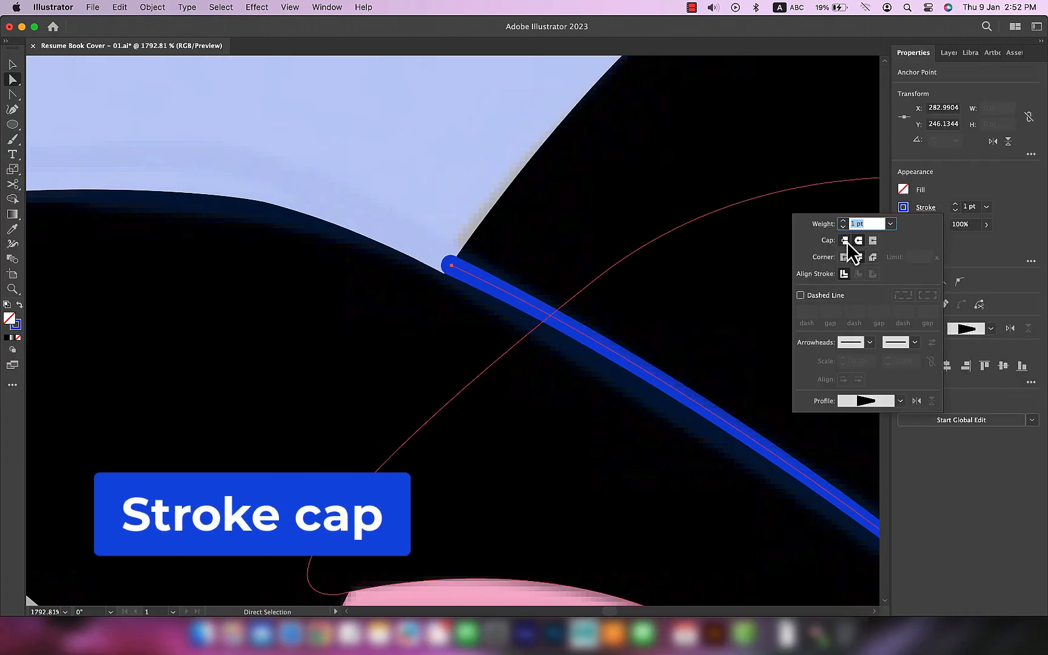
{"action": "left_click", "coordinate": [845, 241]}
{"action": "left_click", "coordinate": [872, 241]}
{"action": "left_click", "coordinate": [847, 243]}
{"action": "left_click", "coordinate": [456, 202]}
Step: Adjust the lower end of the cap's blue line beside the ear
{"action": "scroll", "coordinate": [706, 466], "scroll_direction": "down", "scroll_amount": 5}
{"action": "left_click_drag", "start_coordinate": [857, 579], "coordinate": [601, 447]}
{"action": "left_click_drag", "start_coordinate": [281, 239], "coordinate": [476, 445]}
{"action": "scroll", "coordinate": [480, 435], "scroll_direction": "up", "scroll_amount": 10}
{"action": "left_click_drag", "start_coordinate": [530, 386], "coordinate": [518, 386]}
{"action": "scroll", "coordinate": [636, 381], "scroll_direction": "down", "scroll_amount": 10}
{"action": "scroll", "coordinate": [636, 382], "scroll_direction": "down", "scroll_amount": 2}
{"action": "key", "text": "v"}
{"action": "key", "text": "super+shift+a"}
{"action": "scroll", "coordinate": [722, 473], "scroll_direction": "down", "scroll_amount": 5}
{"action": "left_click_drag", "start_coordinate": [766, 503], "coordinate": [526, 257]}
{"action": "left_click_drag", "start_coordinate": [643, 432], "coordinate": [482, 164]}
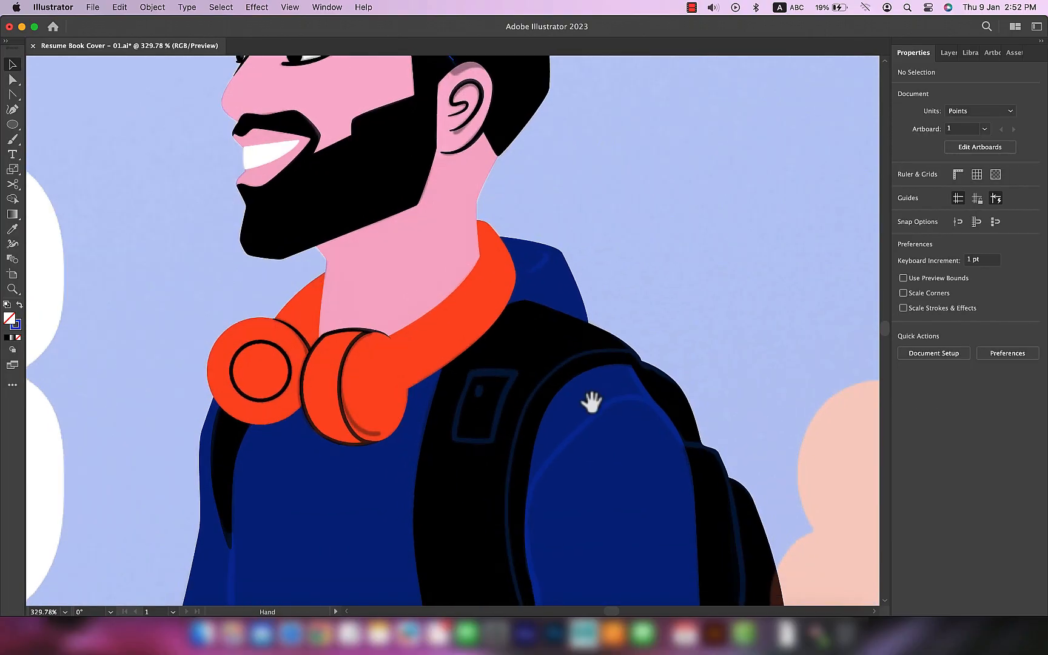
{"action": "left_click_drag", "start_coordinate": [597, 391], "coordinate": [636, 453]}
{"action": "left_click_drag", "start_coordinate": [552, 285], "coordinate": [539, 355]}
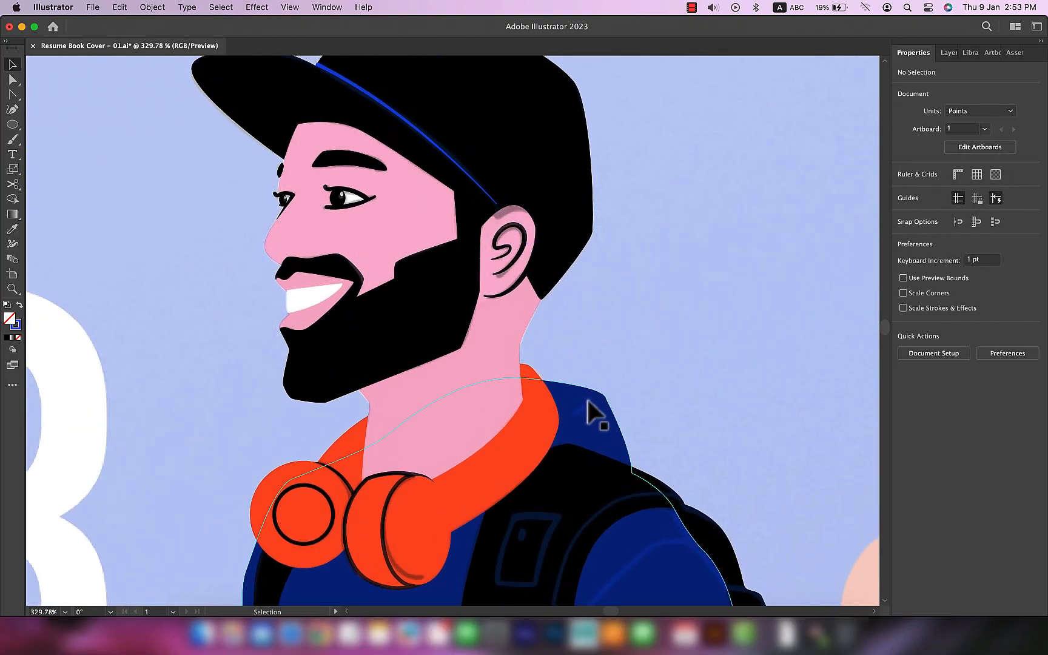
{"action": "key", "text": "p"}
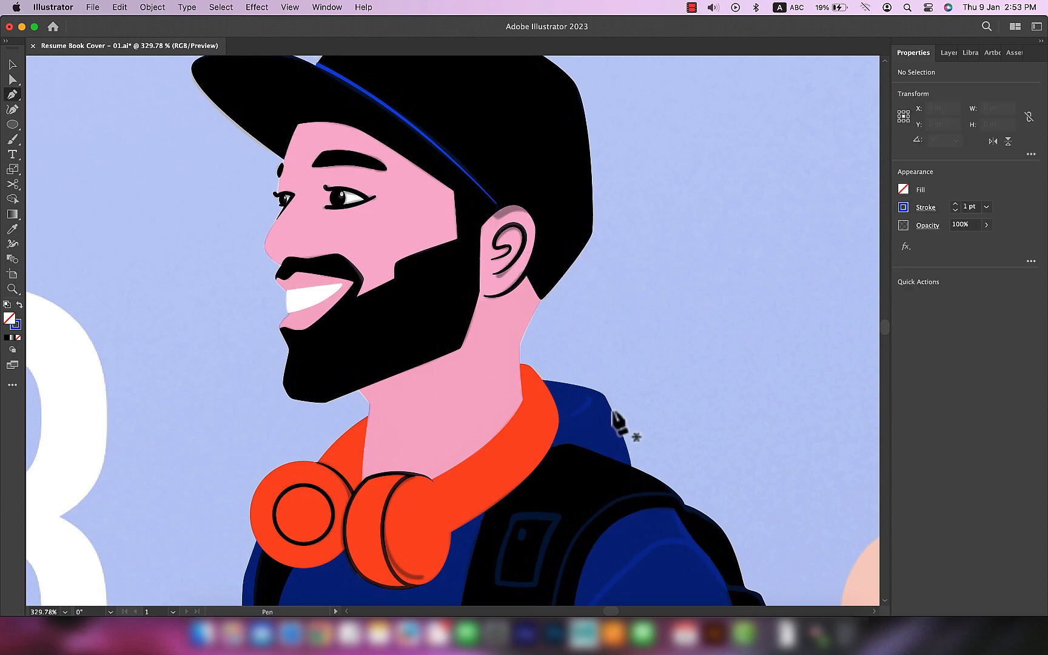
{"action": "scroll", "coordinate": [619, 427], "scroll_direction": "up", "scroll_amount": 5}
{"action": "left_click_drag", "start_coordinate": [551, 383], "coordinate": [543, 399]}
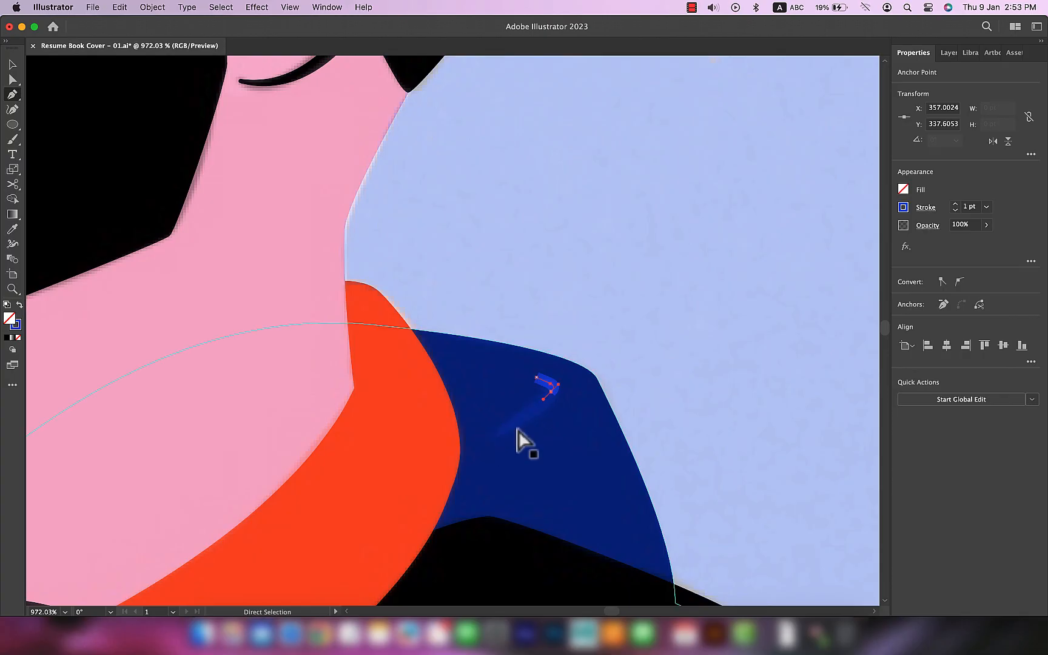
{"action": "key", "text": "super+z"}
{"action": "key", "text": "super+z"}
Step: Draw the hooked blue fold line on the sweater's hood with the Pen tool and give it round caps
{"action": "left_click_drag", "start_coordinate": [500, 435], "coordinate": [505, 431]}
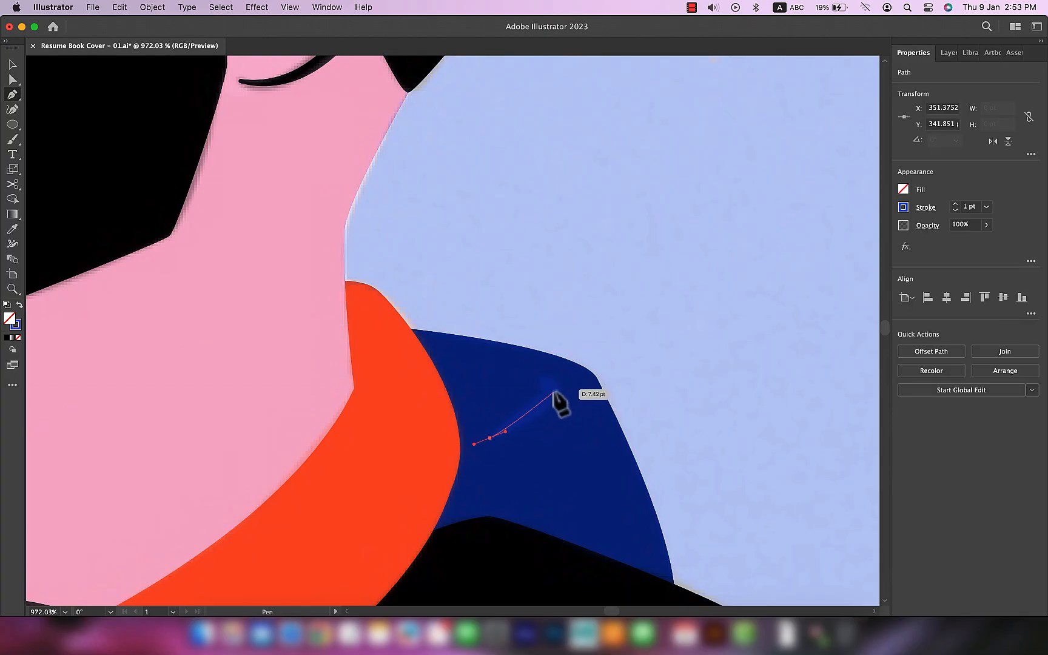
{"action": "mouse_move", "coordinate": [553, 377]}
{"action": "left_mouse_down"}
{"action": "mouse_move", "coordinate": [544, 388]}
{"action": "mouse_move", "coordinate": [534, 379]}
{"action": "left_mouse_up"}
{"action": "key", "text": "v"}
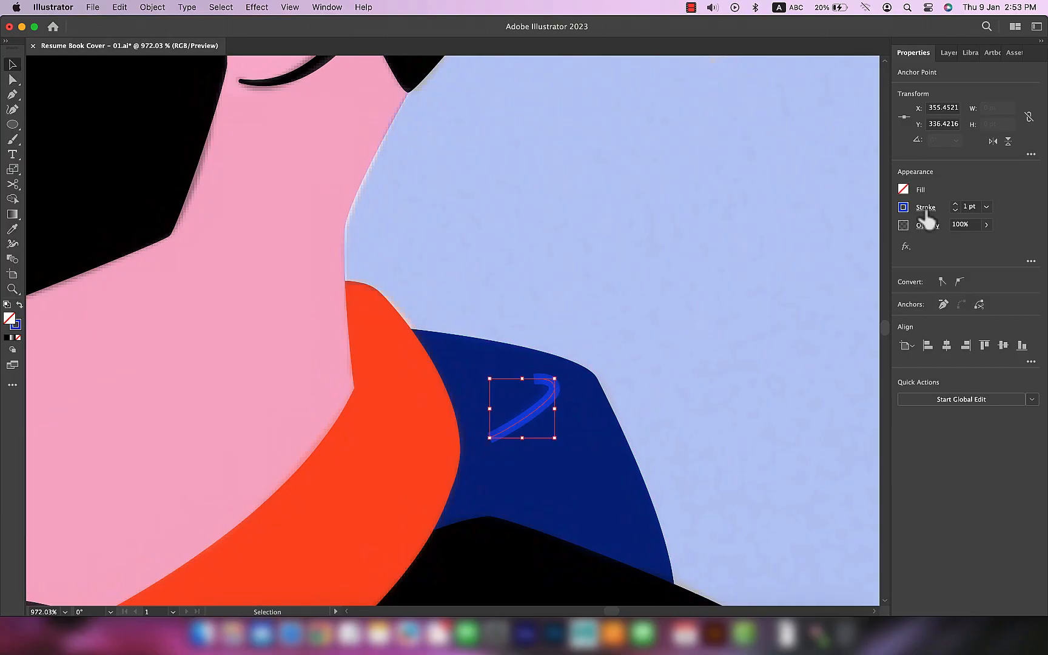
{"action": "left_click", "coordinate": [912, 210]}
{"action": "key", "text": "super+shift+a"}
{"action": "left_click", "coordinate": [511, 426]}
Step: Taper the hood's fold line toward its lower tip with the Width tool
{"action": "key", "text": "shift+w"}
{"action": "scroll", "coordinate": [497, 447], "scroll_direction": "down", "scroll_amount": 1}
{"action": "scroll", "coordinate": [496, 447], "scroll_direction": "up", "scroll_amount": 10}
{"action": "left_click_drag", "start_coordinate": [478, 428], "coordinate": [478, 425]}
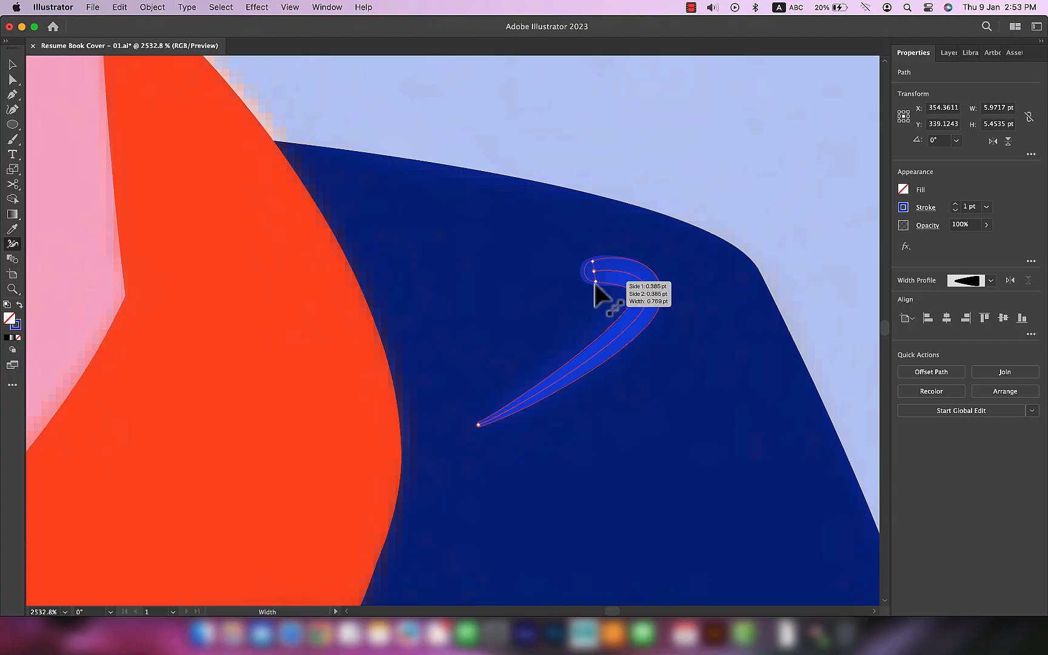
{"action": "key", "text": "v"}
{"action": "left_click", "coordinate": [674, 356]}
{"action": "left_click", "coordinate": [576, 374]}
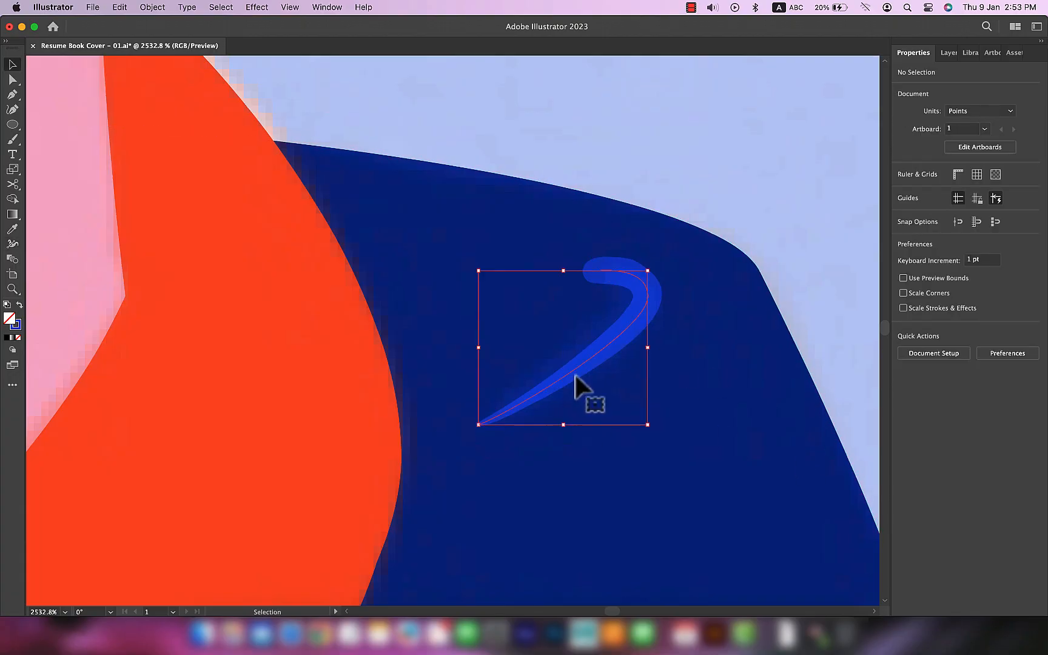
Step: Widen the narrow lower tip of the hood's fold line slightly with the Width tool
{"action": "key", "text": "shift+w"}
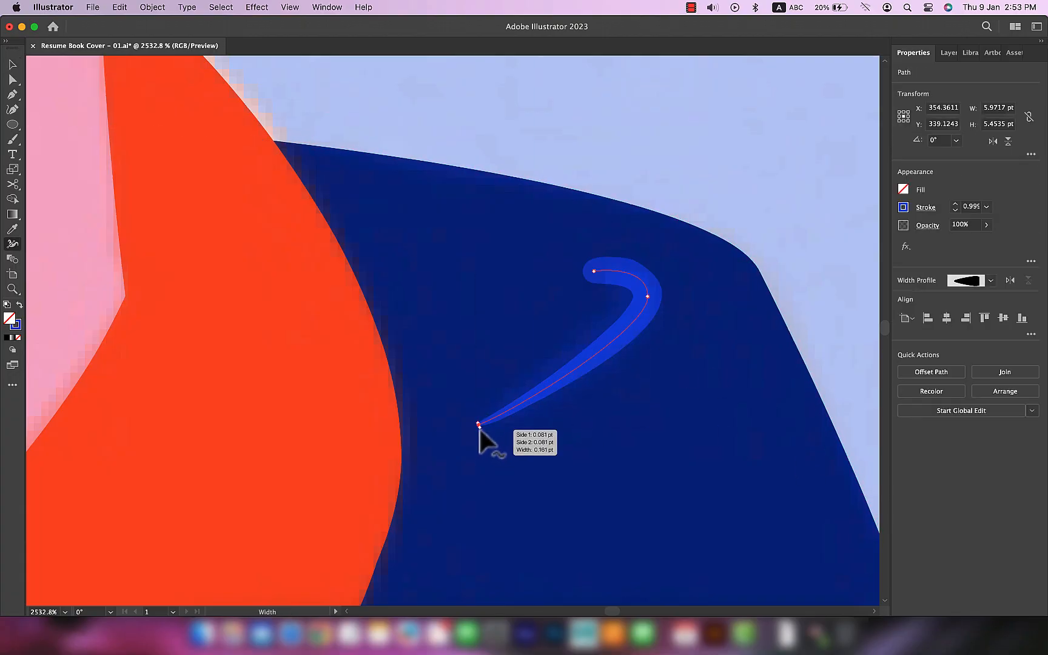
{"action": "scroll", "coordinate": [676, 409], "scroll_direction": "down", "scroll_amount": 5}
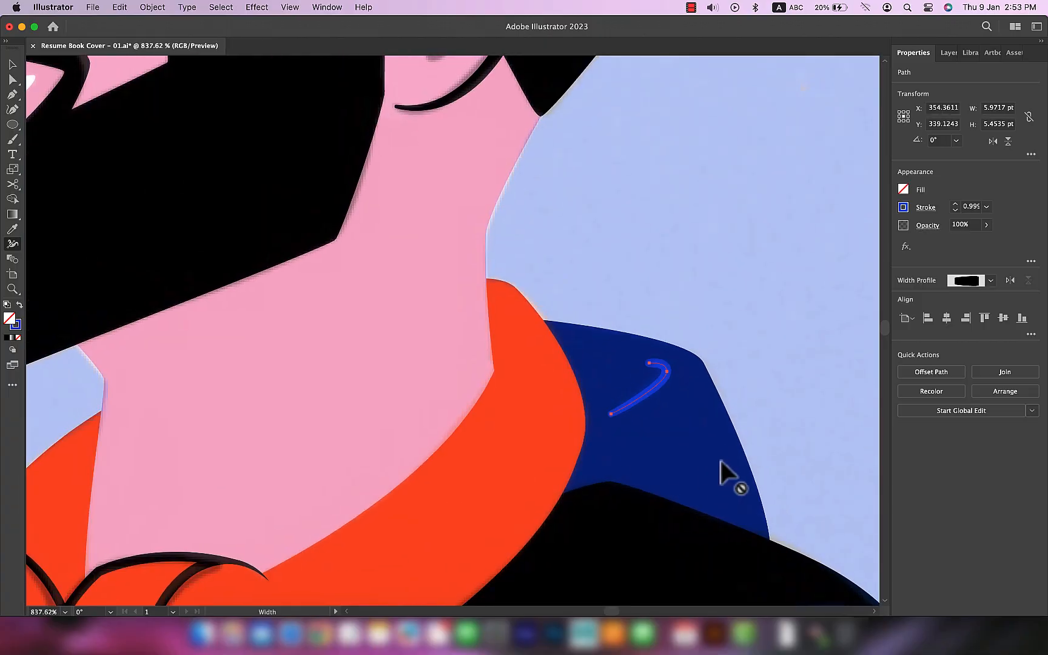
{"action": "scroll", "coordinate": [721, 461], "scroll_direction": "down", "scroll_amount": 4}
{"action": "key", "text": "v"}
{"action": "left_click", "coordinate": [800, 430]}
{"action": "left_click_drag", "start_coordinate": [806, 477], "coordinate": [663, 265]}
{"action": "scroll", "coordinate": [608, 344], "scroll_direction": "down", "scroll_amount": 4}
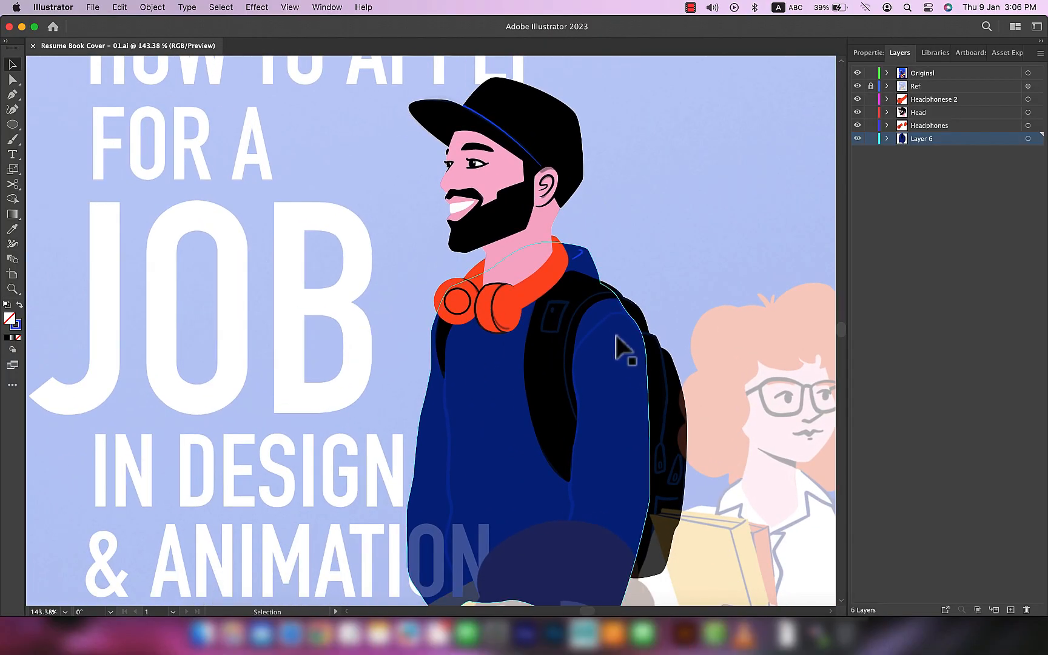
Step: Trace a line along the sleeve's outer edge from the shoulder, reusing the hood fold line's blue stroke
{"action": "scroll", "coordinate": [616, 336], "scroll_direction": "up", "scroll_amount": 5}
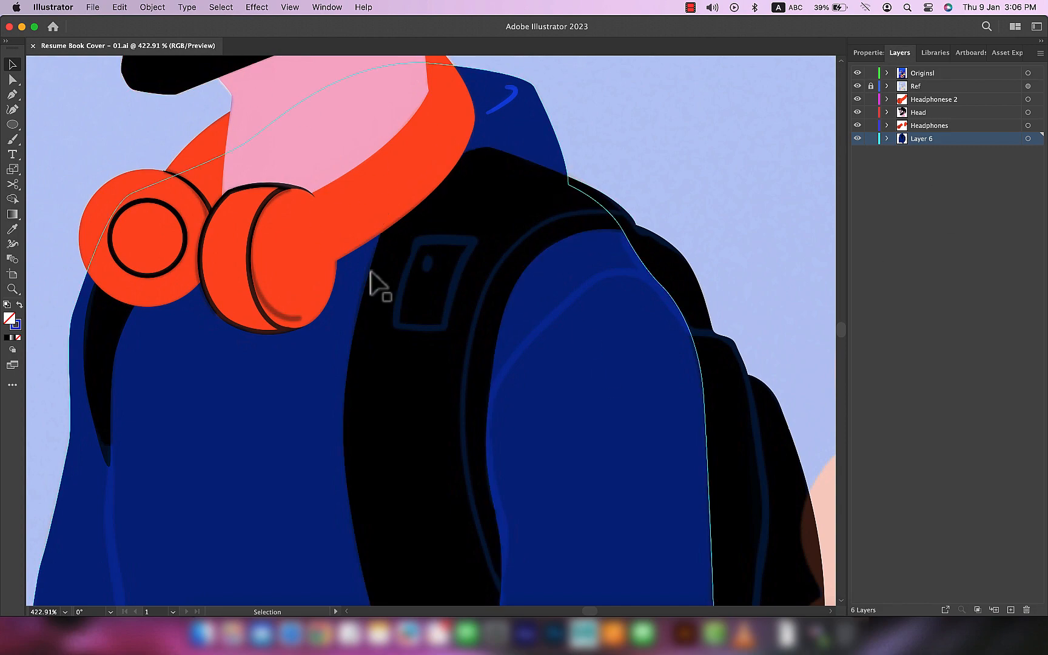
{"action": "left_click", "coordinate": [504, 105]}
{"action": "key", "text": "p"}
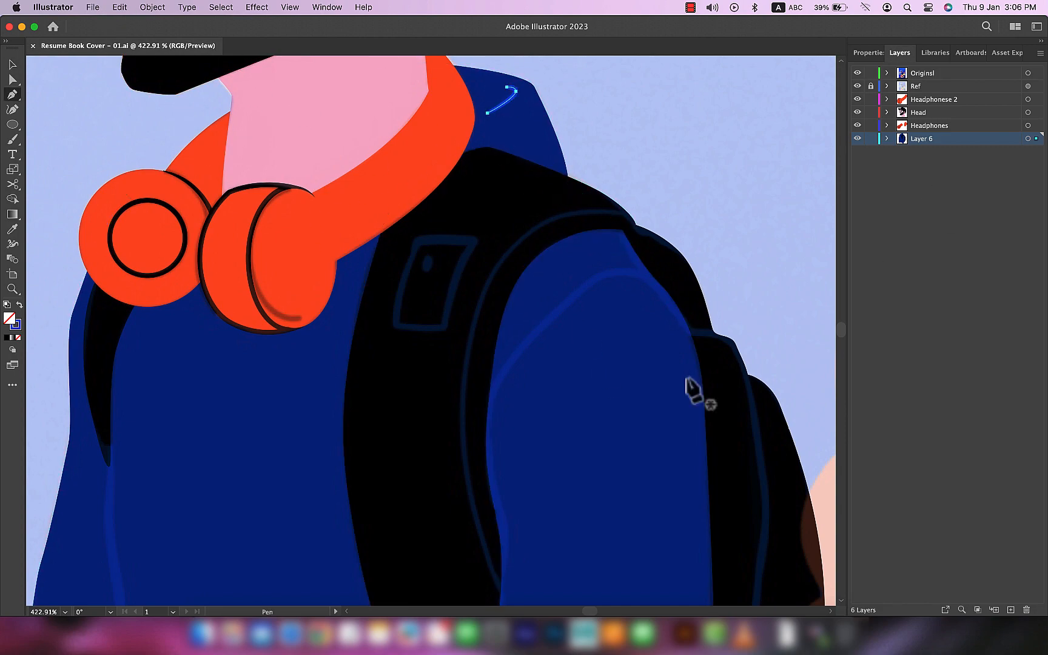
{"action": "scroll", "coordinate": [613, 226], "scroll_direction": "up", "scroll_amount": 3}
{"action": "left_click", "coordinate": [612, 214]}
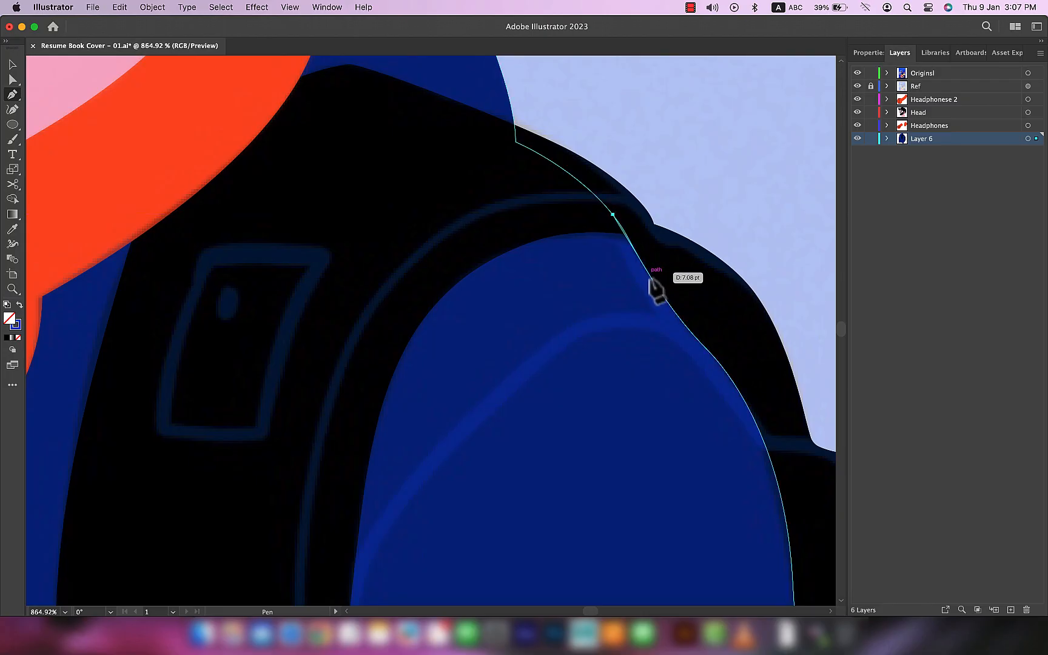
{"action": "key", "text": "super+z"}
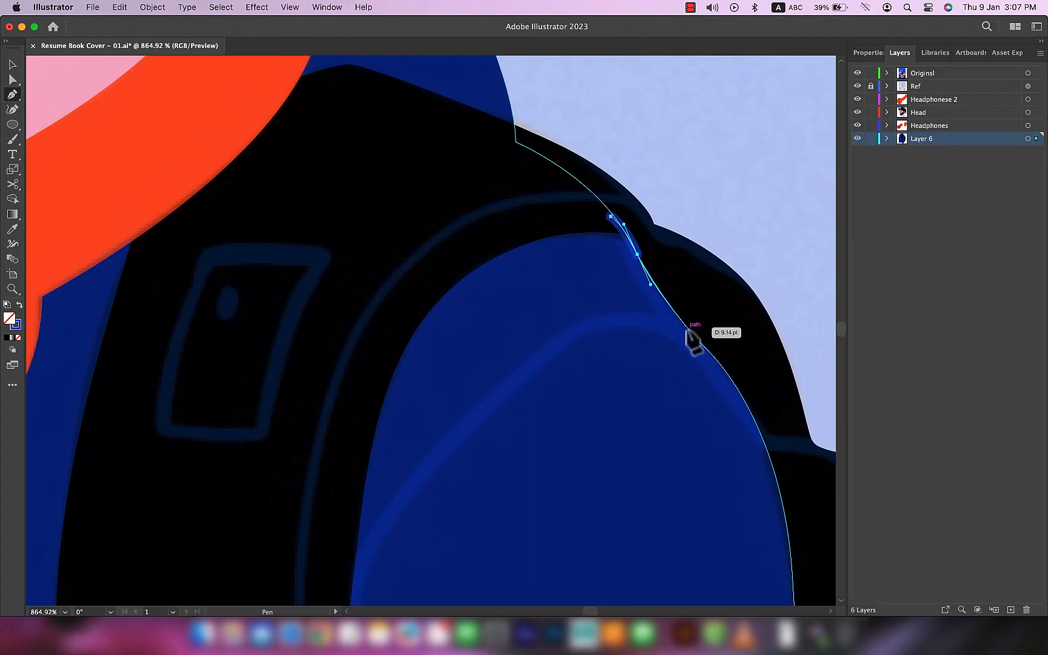
{"action": "left_click", "coordinate": [707, 351]}
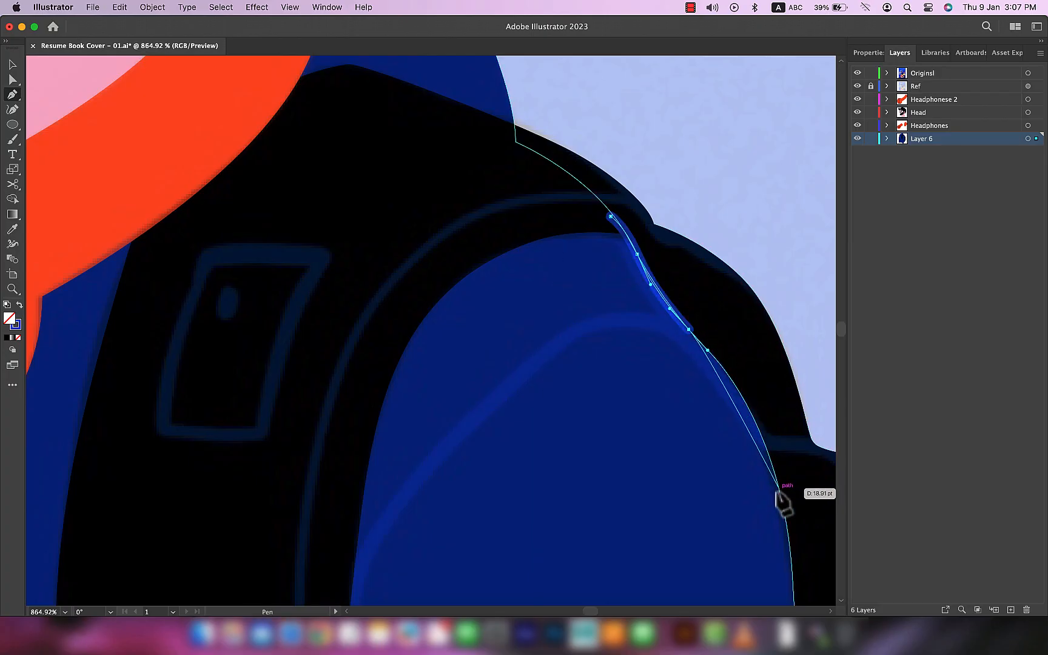
{"action": "left_click_drag", "start_coordinate": [800, 490], "coordinate": [728, 336]}
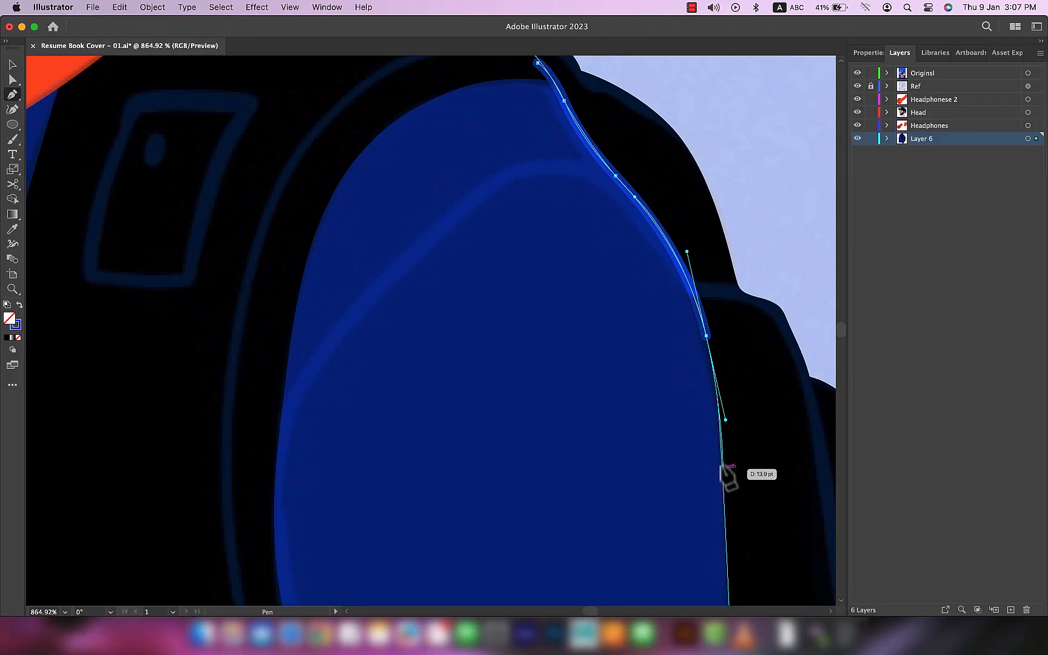
{"action": "left_click_drag", "start_coordinate": [573, 222], "coordinate": [652, 301]}
{"action": "key", "text": "Escape"}
Step: Start the blue inner sleeve line, tracing from the shoulder down beside the backpack strap
{"action": "scroll", "coordinate": [767, 393], "scroll_direction": "down", "scroll_amount": 2}
{"action": "left_click_drag", "start_coordinate": [375, 398], "coordinate": [372, 399]}
{"action": "left_click_drag", "start_coordinate": [373, 399], "coordinate": [440, 215]}
{"action": "left_click_drag", "start_coordinate": [393, 332], "coordinate": [392, 418]}
{"action": "left_click_drag", "start_coordinate": [393, 418], "coordinate": [401, 226]}
{"action": "left_click_drag", "start_coordinate": [424, 389], "coordinate": [423, 390]}
{"action": "key", "text": "super+z"}
Step: Continue the inner sleeve line past the strap's tip down to the sweater's lower part
{"action": "left_click_drag", "start_coordinate": [420, 304], "coordinate": [426, 354]}
{"action": "left_click_drag", "start_coordinate": [421, 480], "coordinate": [422, 506]}
{"action": "left_click_drag", "start_coordinate": [473, 516], "coordinate": [474, 271]}
{"action": "left_click_drag", "start_coordinate": [395, 456], "coordinate": [379, 500]}
{"action": "scroll", "coordinate": [379, 500], "scroll_direction": "down", "scroll_amount": 6}
{"action": "left_click_drag", "start_coordinate": [462, 451], "coordinate": [496, 295]}
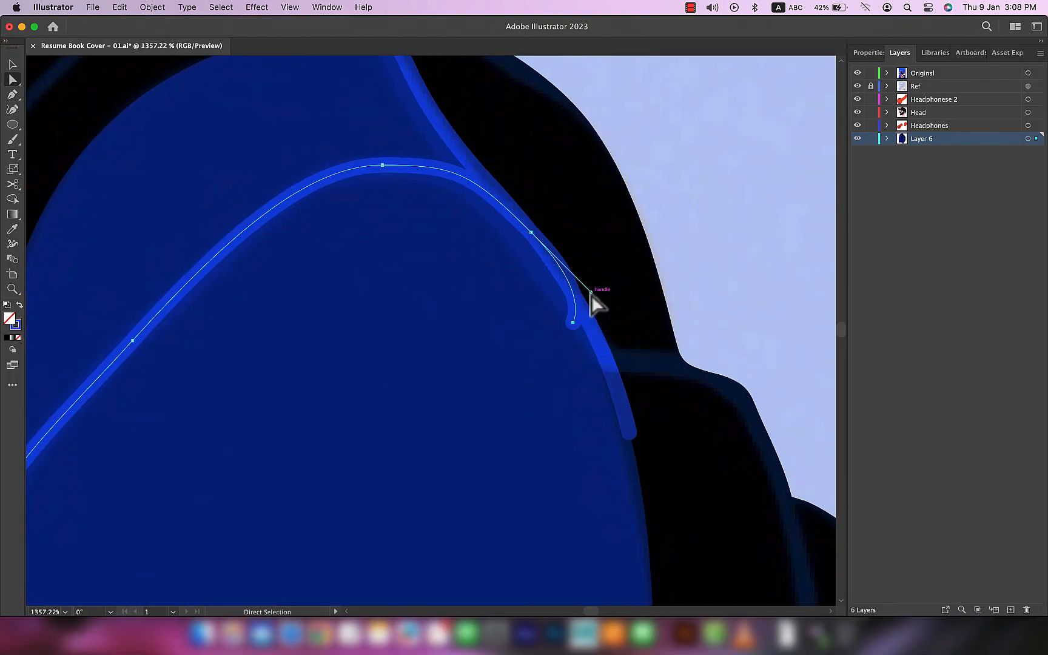
Step: Adjust the curve at the inner sleeve line's upper end along the shoulder
{"action": "left_click_drag", "start_coordinate": [590, 291], "coordinate": [562, 271]}
{"action": "left_click_drag", "start_coordinate": [573, 325], "coordinate": [585, 320]}
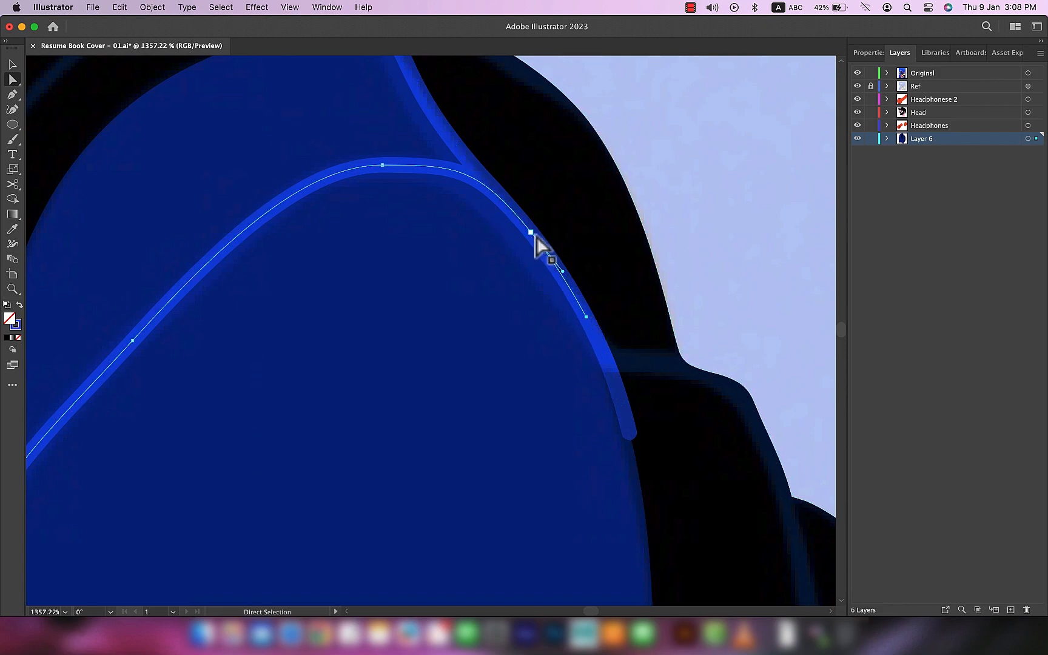
{"action": "left_click_drag", "start_coordinate": [532, 240], "coordinate": [551, 264]}
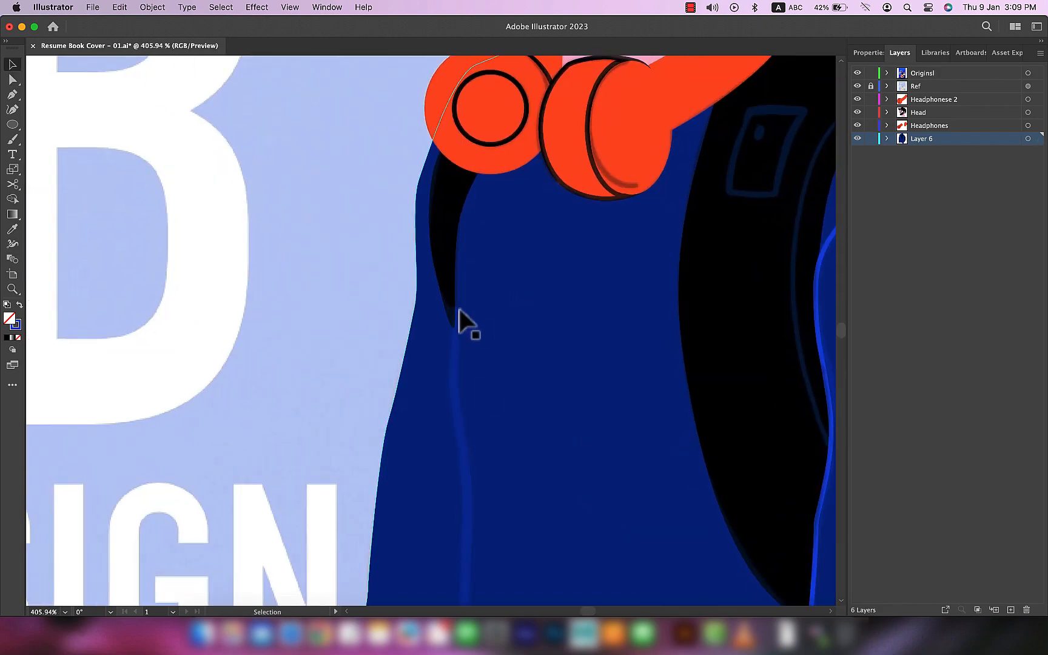
Step: Trace the far sleeve's blue inner line with the Pen tool, following its bends down to the sweater's hem
{"action": "key", "text": "p"}
{"action": "left_click_drag", "start_coordinate": [455, 279], "coordinate": [454, 371]}
{"action": "left_click_drag", "start_coordinate": [484, 435], "coordinate": [483, 331]}
{"action": "left_click_drag", "start_coordinate": [463, 374], "coordinate": [463, 404]}
{"action": "left_click_drag", "start_coordinate": [473, 451], "coordinate": [477, 290]}
{"action": "left_click_drag", "start_coordinate": [461, 358], "coordinate": [466, 386]}
{"action": "left_click_drag", "start_coordinate": [477, 431], "coordinate": [472, 451]}
{"action": "left_click_drag", "start_coordinate": [507, 433], "coordinate": [506, 304]}
{"action": "left_click_drag", "start_coordinate": [494, 513], "coordinate": [499, 531]}
{"action": "left_click_drag", "start_coordinate": [511, 566], "coordinate": [491, 430]}
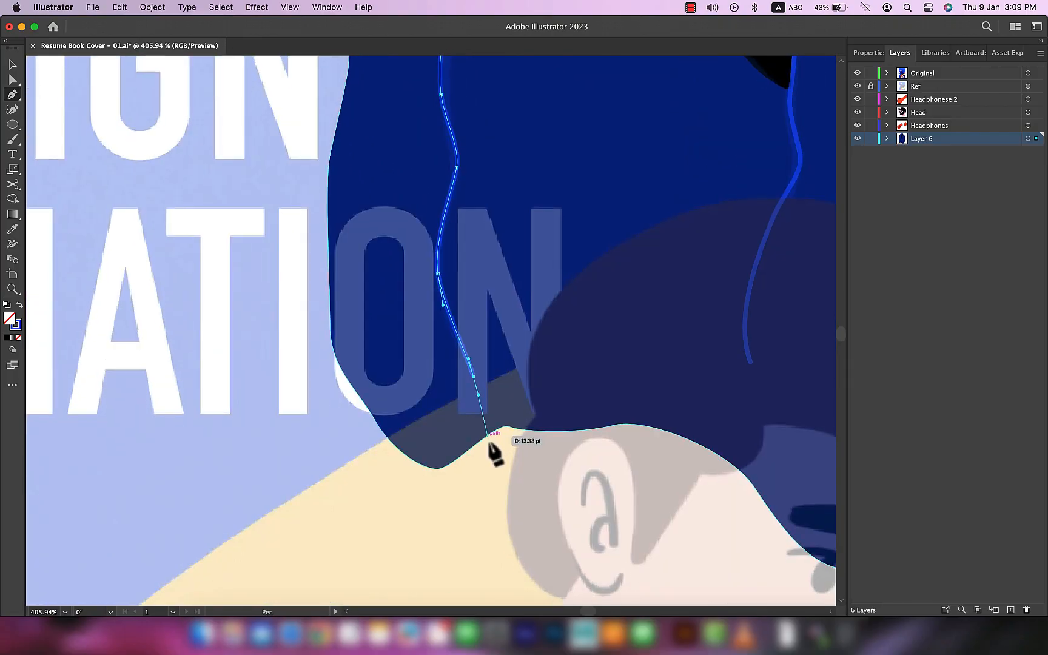
Step: Bring the selected artwork to the front of its layer, then try a small anchor adjustment and undo it
{"action": "key", "text": "v"}
{"action": "scroll", "coordinate": [489, 445], "scroll_direction": "down", "scroll_amount": 5}
{"action": "scroll", "coordinate": [479, 371], "scroll_direction": "up", "scroll_amount": 5}
{"action": "left_click", "coordinate": [425, 257]}
{"action": "key", "text": "shift+super+bracketright"}
{"action": "scroll", "coordinate": [426, 325], "scroll_direction": "up", "scroll_amount": 4}
{"action": "key", "text": "a"}
{"action": "left_click_drag", "start_coordinate": [423, 254], "coordinate": [418, 245]}
{"action": "key", "text": "super+z"}
Step: Adjust the thickness of the line with the Width tool
{"action": "scroll", "coordinate": [266, 301], "scroll_direction": "down", "scroll_amount": 5}
{"action": "scroll", "coordinate": [309, 307], "scroll_direction": "up", "scroll_amount": 5}
{"action": "key", "text": "shift+w"}
{"action": "left_click", "coordinate": [287, 343]}
{"action": "mouse_move", "coordinate": [284, 234]}
{"action": "left_mouse_down"}
{"action": "mouse_move", "coordinate": [272, 234]}
{"action": "mouse_move", "coordinate": [283, 234]}
{"action": "left_mouse_up"}
{"action": "scroll", "coordinate": [347, 284], "scroll_direction": "down", "scroll_amount": 5}
{"action": "scroll", "coordinate": [365, 302], "scroll_direction": "up", "scroll_amount": 5}
Step: Trace a four-sided patch on the backpack strap and add a small oval inside it
{"action": "key", "text": "p"}
{"action": "left_click", "coordinate": [415, 251]}
{"action": "left_click_drag", "start_coordinate": [515, 251], "coordinate": [540, 262]}
{"action": "left_click", "coordinate": [515, 250]}
{"action": "left_click_drag", "start_coordinate": [466, 399], "coordinate": [460, 492]}
{"action": "left_click", "coordinate": [465, 399]}
{"action": "left_click", "coordinate": [381, 399]}
{"action": "left_click_drag", "start_coordinate": [415, 250], "coordinate": [456, 181]}
{"action": "key", "text": "l"}
{"action": "left_click_drag", "start_coordinate": [436, 288], "coordinate": [443, 303]}
{"action": "key", "text": "v"}
Step: Trace a curved blue line over the shoulder and down along the backpack strap
{"action": "key", "text": "p"}
{"action": "mouse_move", "coordinate": [770, 200]}
{"action": "left_mouse_down"}
{"action": "mouse_move", "coordinate": [713, 152]}
{"action": "mouse_move", "coordinate": [617, 165]}
{"action": "mouse_move", "coordinate": [610, 156]}
{"action": "left_mouse_up"}
{"action": "left_click", "coordinate": [646, 195]}
{"action": "left_click_drag", "start_coordinate": [440, 220], "coordinate": [355, 295]}
{"action": "left_click_drag", "start_coordinate": [345, 481], "coordinate": [345, 547]}
{"action": "left_click_drag", "start_coordinate": [344, 547], "coordinate": [423, 122]}
{"action": "left_click_drag", "start_coordinate": [489, 378], "coordinate": [547, 452]}
Step: Refine the strap line's anchors and adjust its thickness with the Width tool
{"action": "key", "text": "a"}
{"action": "left_click", "coordinate": [418, 310]}
{"action": "scroll", "coordinate": [636, 243], "scroll_direction": "down", "scroll_amount": 5}
{"action": "scroll", "coordinate": [636, 249], "scroll_direction": "up", "scroll_amount": 5}
{"action": "left_click", "coordinate": [349, 253]}
{"action": "key", "text": "shift+w"}
{"action": "left_click_drag", "start_coordinate": [351, 291], "coordinate": [357, 288]}
{"action": "key", "text": "v"}
{"action": "scroll", "coordinate": [529, 282], "scroll_direction": "down", "scroll_amount": 3}
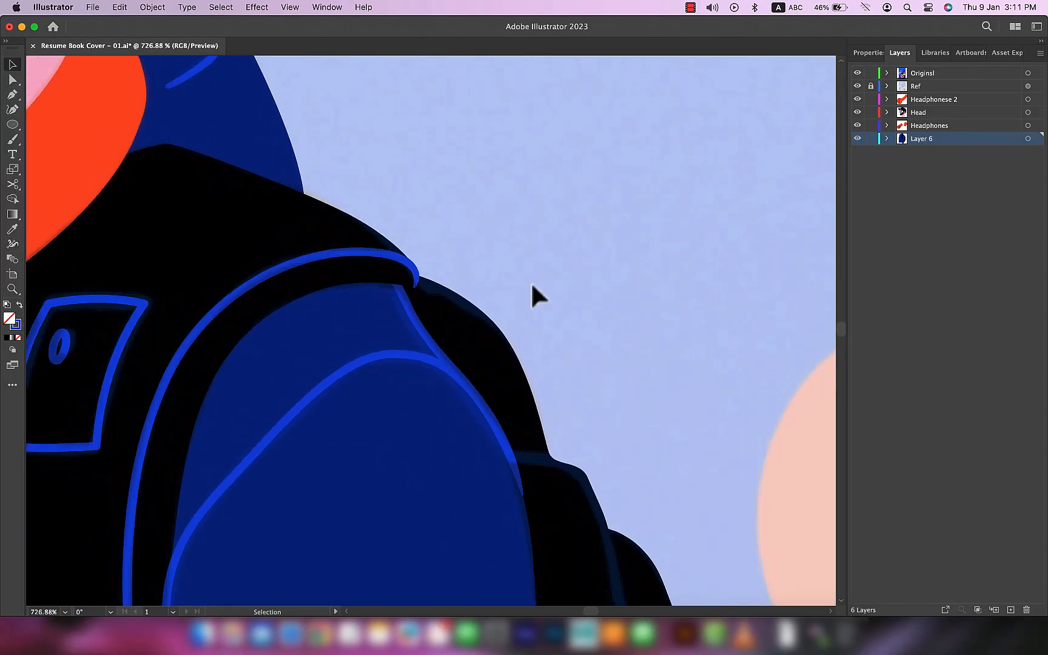
Step: Trace the backpack's seam line from behind the sleeve down toward the zipper pulls
{"action": "scroll", "coordinate": [485, 317], "scroll_direction": "up", "scroll_amount": 1}
{"action": "key", "text": "p"}
{"action": "left_click", "coordinate": [385, 293]}
{"action": "left_click_drag", "start_coordinate": [471, 312], "coordinate": [495, 332]}
{"action": "scroll", "coordinate": [519, 546], "scroll_direction": "down", "scroll_amount": 10}
{"action": "left_click_drag", "start_coordinate": [533, 70], "coordinate": [529, 141]}
Step: Trace the first zipper pull as a closed shape with a rounded top and a slanted base
{"action": "left_click", "coordinate": [497, 357]}
{"action": "left_click_drag", "start_coordinate": [467, 401], "coordinate": [463, 442]}
{"action": "left_click_drag", "start_coordinate": [467, 526], "coordinate": [474, 526]}
{"action": "left_click", "coordinate": [467, 526]}
{"action": "left_click", "coordinate": [520, 515]}
{"action": "left_click", "coordinate": [498, 358]}
{"action": "key", "text": "super+z"}
{"action": "mouse_move", "coordinate": [514, 374]}
{"action": "left_mouse_down"}
{"action": "mouse_move", "coordinate": [503, 345]}
{"action": "mouse_move", "coordinate": [448, 308]}
{"action": "left_mouse_up"}
Step: Draw a small rectangle inside the first zipper pull and shift its corners to match the pull's slanted base
{"action": "key", "text": "a"}
{"action": "scroll", "coordinate": [514, 377], "scroll_direction": "up", "scroll_amount": 5}
{"action": "mouse_move", "coordinate": [475, 374]}
{"action": "left_mouse_down"}
{"action": "mouse_move", "coordinate": [525, 323]}
{"action": "mouse_move", "coordinate": [490, 447]}
{"action": "left_mouse_up"}
{"action": "key", "text": "m"}
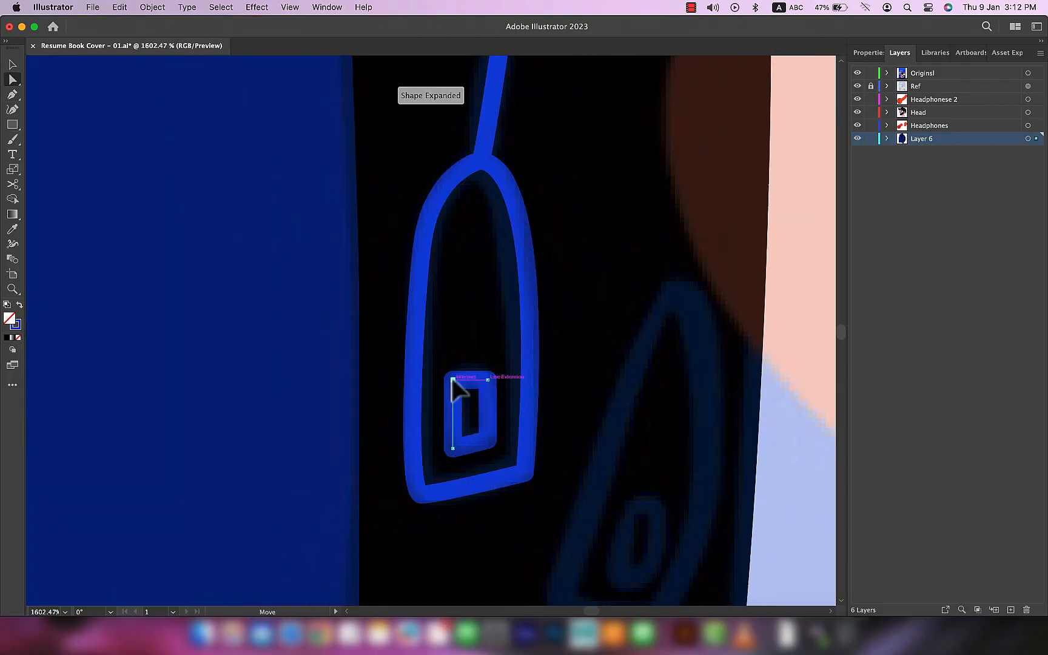
{"action": "scroll", "coordinate": [545, 449], "scroll_direction": "down", "scroll_amount": 8}
{"action": "left_click", "coordinate": [668, 472]}
{"action": "scroll", "coordinate": [594, 466], "scroll_direction": "up", "scroll_amount": 5}
Step: Trace the second, tilted zipper pull and give it the blue stroke sampled from the first pull
{"action": "key", "text": "p"}
{"action": "left_click_drag", "start_coordinate": [541, 365], "coordinate": [555, 369]}
{"action": "left_click_drag", "start_coordinate": [531, 532], "coordinate": [500, 590]}
{"action": "scroll", "coordinate": [516, 533], "scroll_direction": "down", "scroll_amount": 3}
{"action": "left_click_drag", "start_coordinate": [523, 405], "coordinate": [490, 482]}
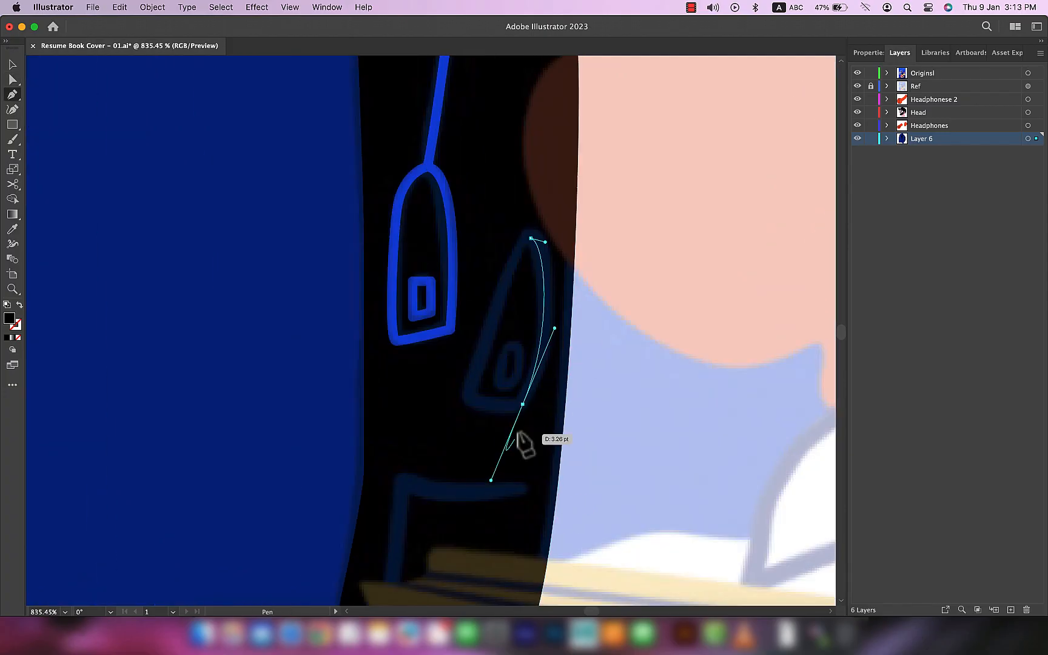
{"action": "left_click", "coordinate": [530, 238]}
{"action": "key", "text": "i"}
{"action": "left_click", "coordinate": [433, 170]}
{"action": "key", "text": "shift+x"}
Step: Draw a small rectangle inside the second zipper pull, adjust its stroke options and fit it to the pull's tilt
{"action": "key", "text": "v"}
{"action": "scroll", "coordinate": [512, 367], "scroll_direction": "up", "scroll_amount": 5}
{"action": "key", "text": "m"}
{"action": "left_click_drag", "start_coordinate": [498, 318], "coordinate": [525, 400]}
{"action": "key", "text": "v"}
{"action": "left_click", "coordinate": [563, 346], "text": "shift"}
{"action": "left_click", "coordinate": [868, 53]}
{"action": "left_click", "coordinate": [925, 207]}
{"action": "left_click", "coordinate": [859, 257]}
{"action": "left_click_drag", "start_coordinate": [529, 314], "coordinate": [543, 318]}
Step: Trace the open pocket outline on the backpack's lower part, below the zipper pulls
{"action": "left_click", "coordinate": [716, 408]}
{"action": "left_click_drag", "start_coordinate": [685, 227], "coordinate": [674, 225]}
{"action": "left_click", "coordinate": [600, 219]}
{"action": "left_click_drag", "start_coordinate": [576, 416], "coordinate": [575, 445]}
{"action": "left_click", "coordinate": [633, 442]}
Step: Adjust the thickness of the pocket outline's top end with the Width tool and refine the curve of its upper edge
{"action": "scroll", "coordinate": [681, 229], "scroll_direction": "up", "scroll_amount": 5}
{"action": "key", "text": "shift+w"}
{"action": "left_click_drag", "start_coordinate": [683, 217], "coordinate": [683, 220]}
{"action": "key", "text": "a"}
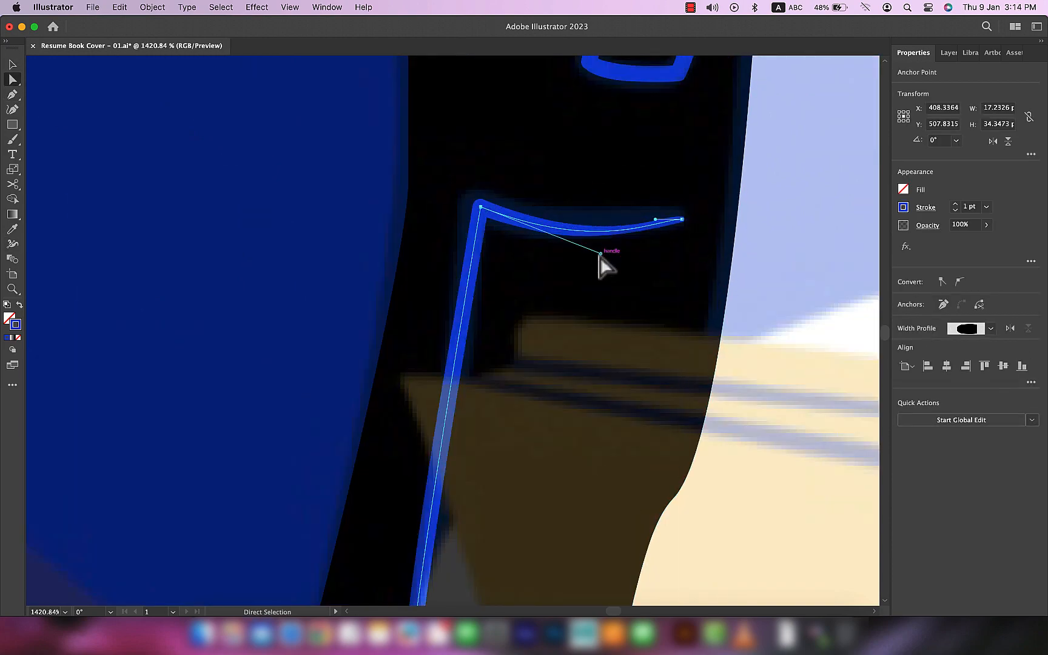
{"action": "scroll", "coordinate": [606, 261], "scroll_direction": "down", "scroll_amount": 10}
Step: Toggle Layer 6 off and on and hide the Ref layer to show the finished figure alone
{"action": "left_click", "coordinate": [948, 52]}
{"action": "left_click", "coordinate": [857, 139]}
{"action": "left_click", "coordinate": [856, 138]}
{"action": "left_click", "coordinate": [857, 86]}
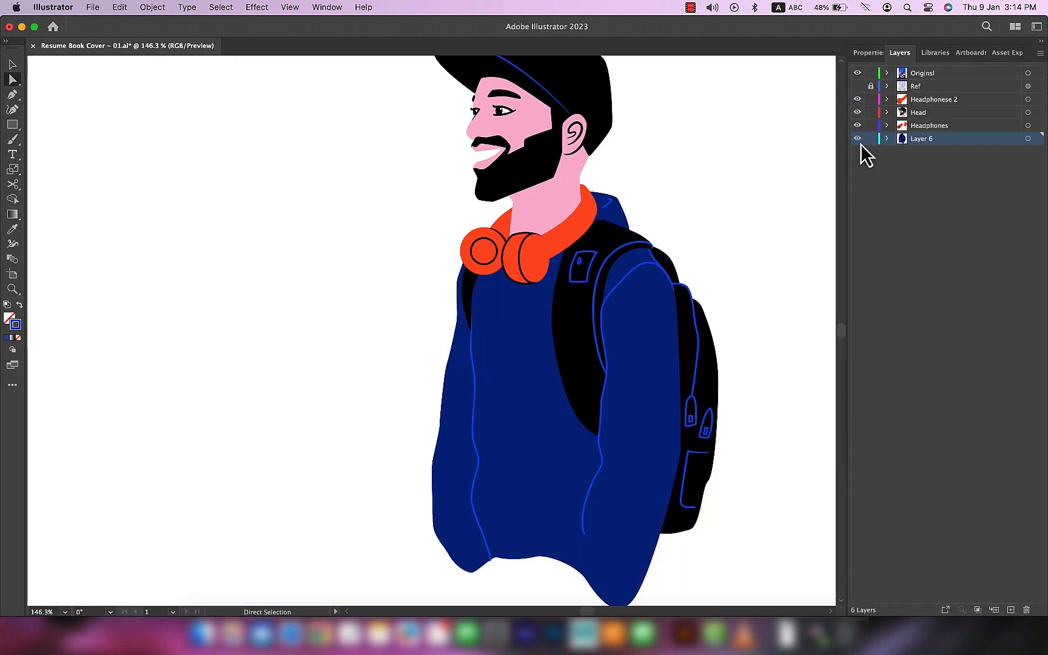
{"action": "scroll", "coordinate": [764, 237], "scroll_direction": "down", "scroll_amount": 3}
{"action": "left_click_drag", "start_coordinate": [764, 238], "coordinate": [680, 240]}
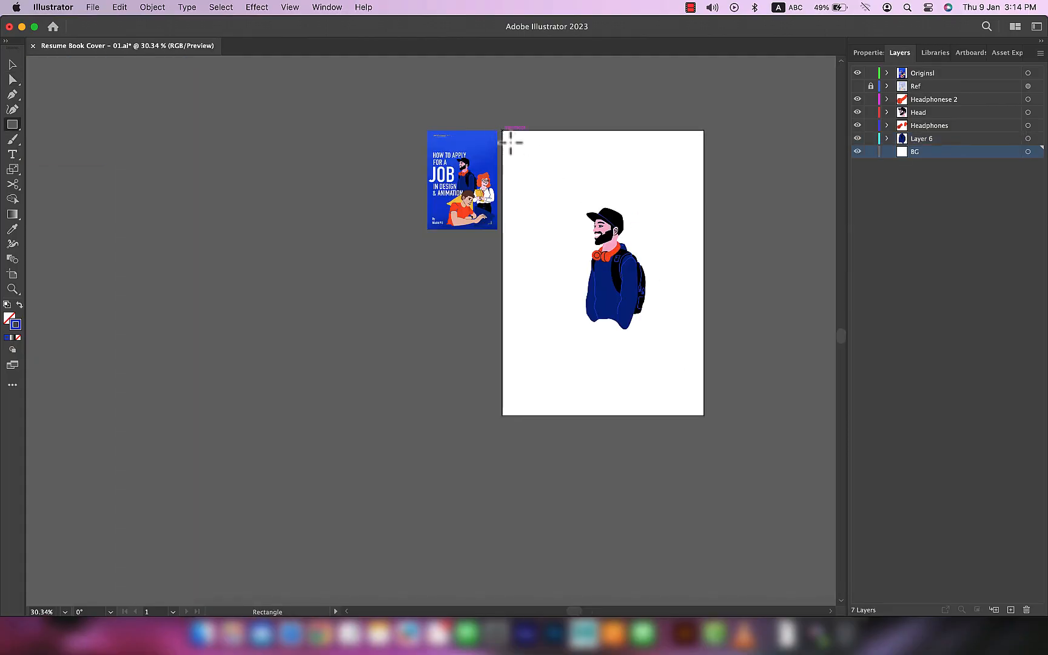
Step: Draw an artboard-sized rectangle on the BG layer and fill it with the blue sampled from the figure's lines
{"action": "left_click_drag", "start_coordinate": [503, 131], "coordinate": [704, 418]}
{"action": "left_click", "coordinate": [485, 146]}
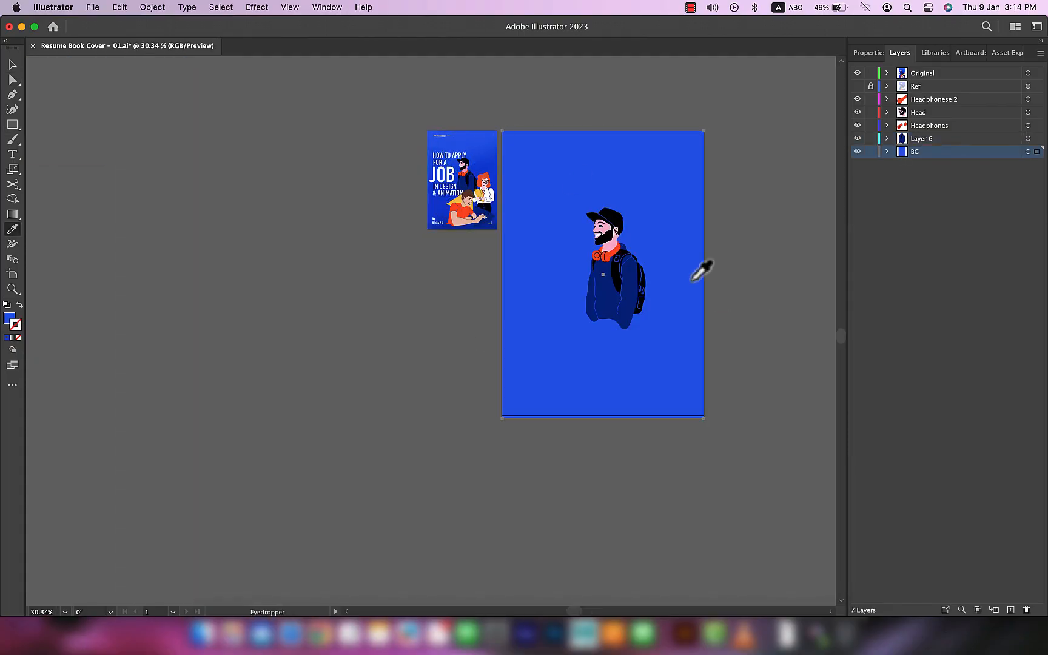
{"action": "scroll", "coordinate": [685, 260], "scroll_direction": "up", "scroll_amount": 5}
{"action": "key", "text": "i"}
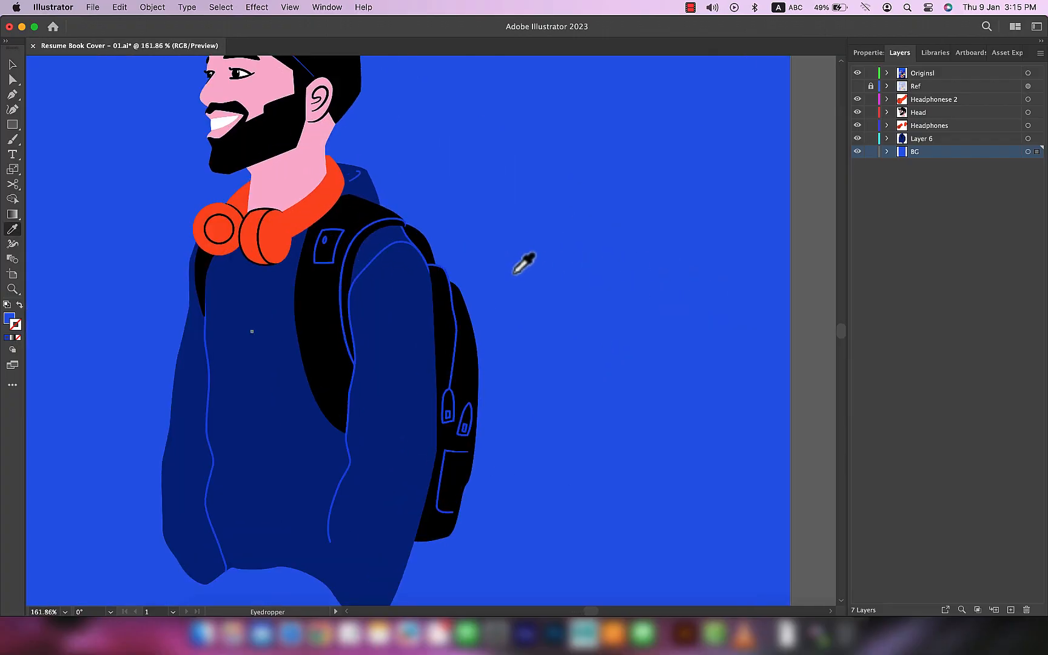
{"action": "scroll", "coordinate": [433, 237], "scroll_direction": "up", "scroll_amount": 4}
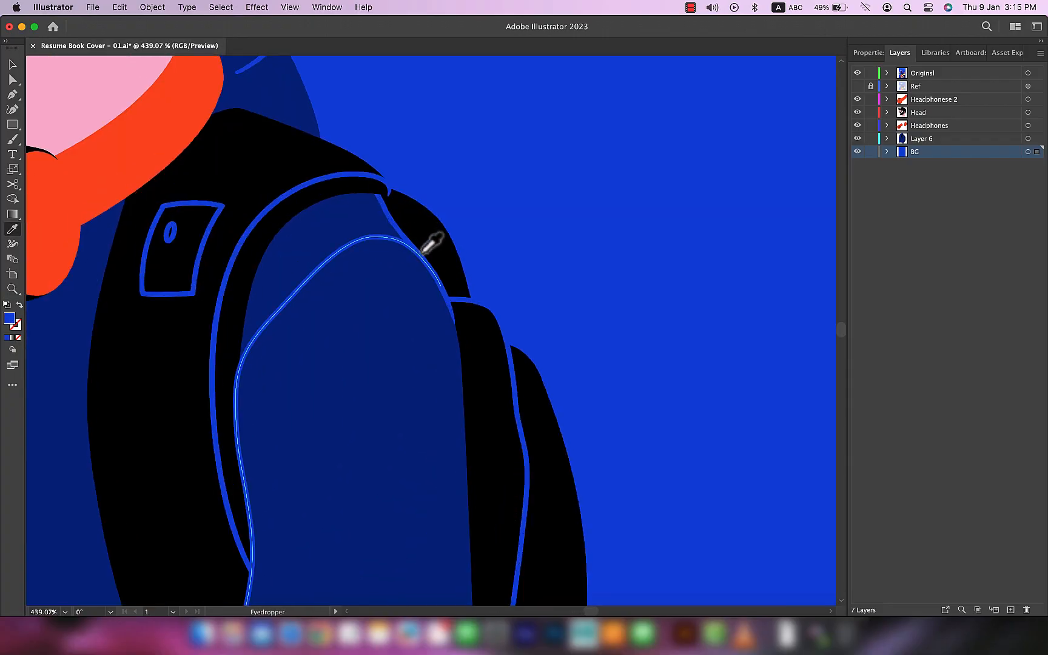
Step: Examine the bearded man's figure and its line details against the blue background
{"action": "scroll", "coordinate": [522, 254], "scroll_direction": "down", "scroll_amount": 3}
{"action": "left_click_drag", "start_coordinate": [339, 97], "coordinate": [572, 343]}
{"action": "left_click_drag", "start_coordinate": [438, 125], "coordinate": [512, 339]}
{"action": "scroll", "coordinate": [502, 355], "scroll_direction": "up", "scroll_amount": 4}
{"action": "scroll", "coordinate": [502, 355], "scroll_direction": "down", "scroll_amount": 5}
{"action": "left_click_drag", "start_coordinate": [660, 451], "coordinate": [568, 225]}
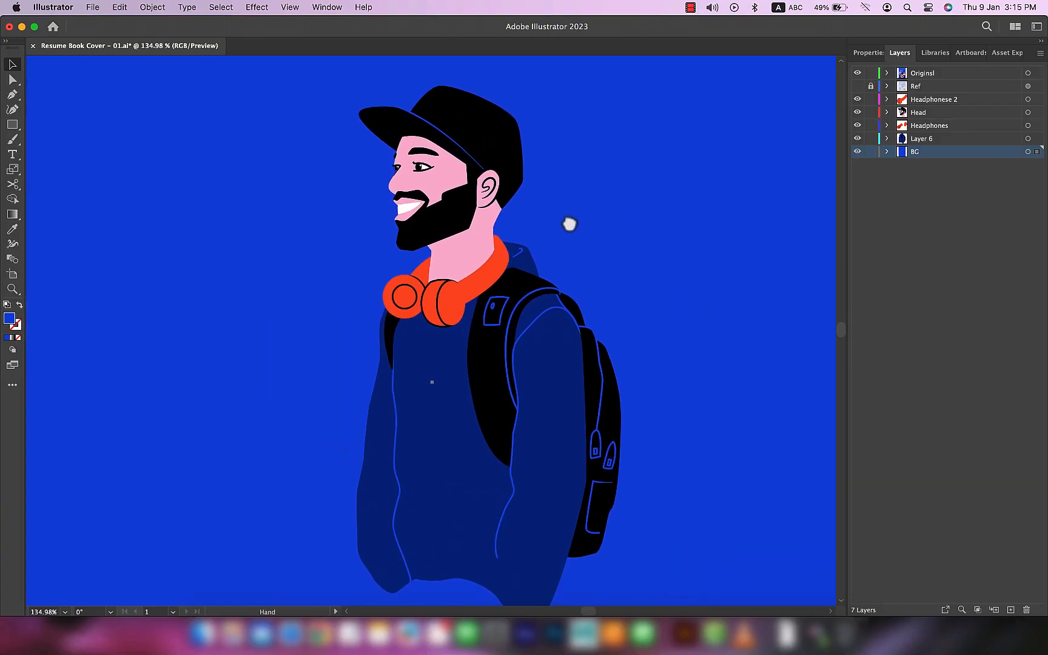
{"action": "scroll", "coordinate": [624, 292], "scroll_direction": "down", "scroll_amount": 2}
{"action": "key", "text": "super+shift+a"}
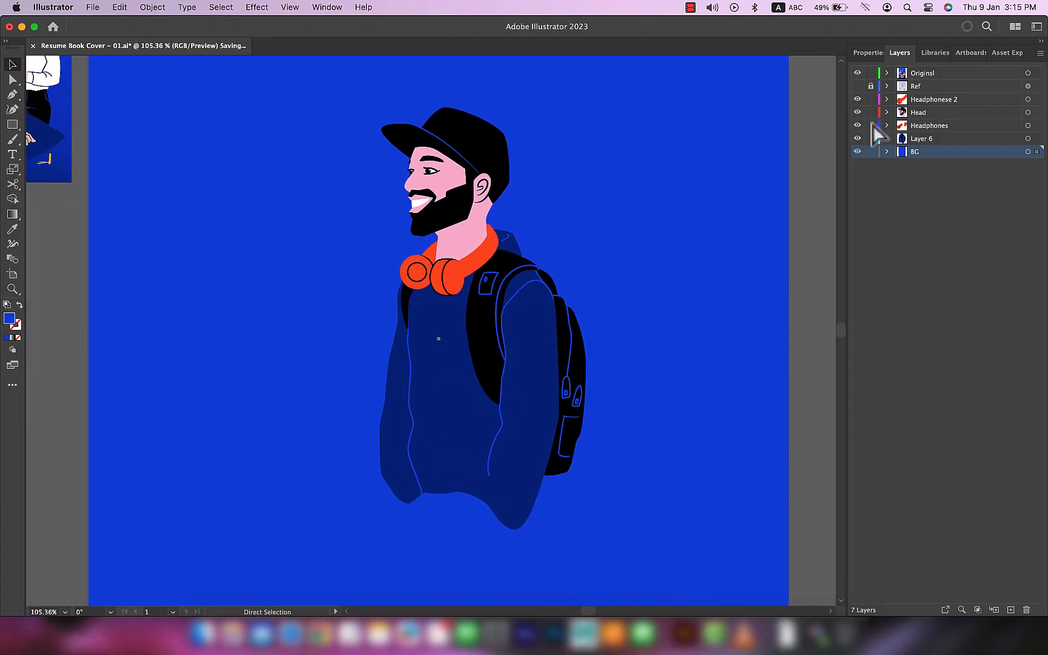
Step: Turn the Ref layer's visibility back on to show the sketch of the woman with glasses
{"action": "left_click", "coordinate": [857, 86]}
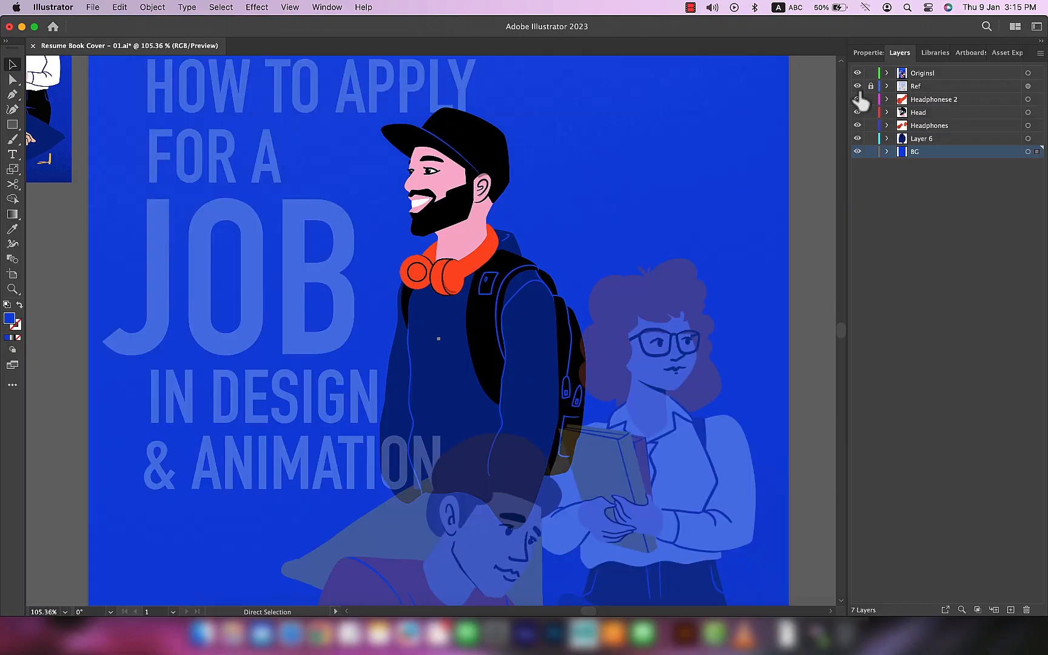
{"action": "scroll", "coordinate": [584, 264], "scroll_direction": "up", "scroll_amount": 5}
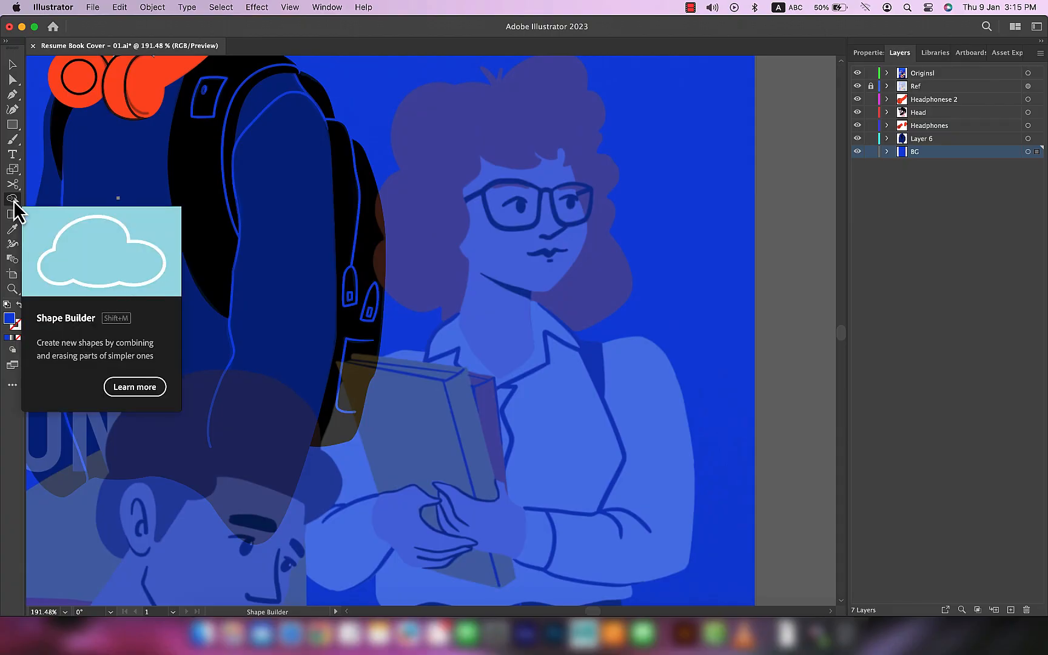
{"action": "left_click", "coordinate": [13, 200]}
{"action": "key", "text": "v"}
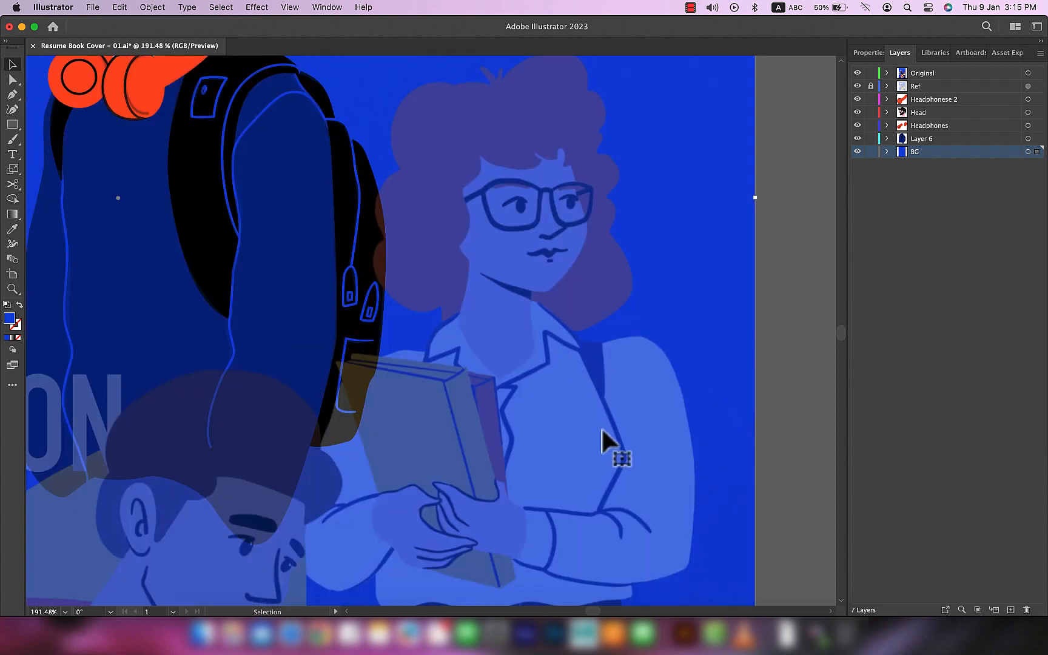
{"action": "scroll", "coordinate": [591, 431], "scroll_direction": "down", "scroll_amount": 5}
{"action": "scroll", "coordinate": [426, 362], "scroll_direction": "down", "scroll_amount": 3}
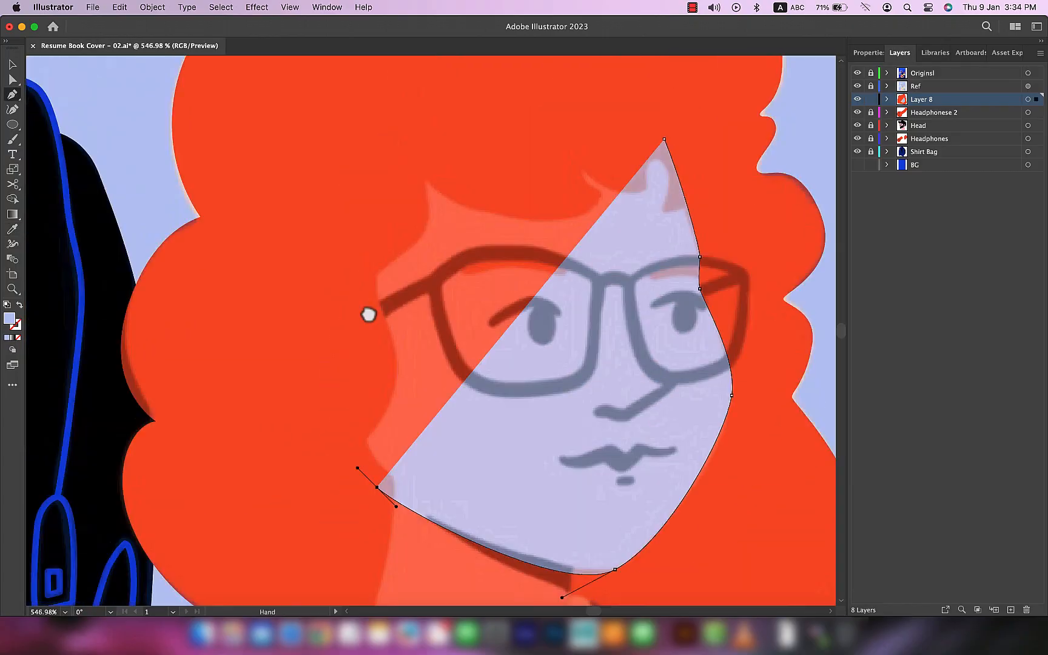
Step: Refine the jaw curve of the woman's light-blue face shape to follow the reference
{"action": "key", "text": "a"}
{"action": "scroll", "coordinate": [368, 312], "scroll_direction": "down", "scroll_amount": 3}
{"action": "scroll", "coordinate": [622, 393], "scroll_direction": "up", "scroll_amount": 3}
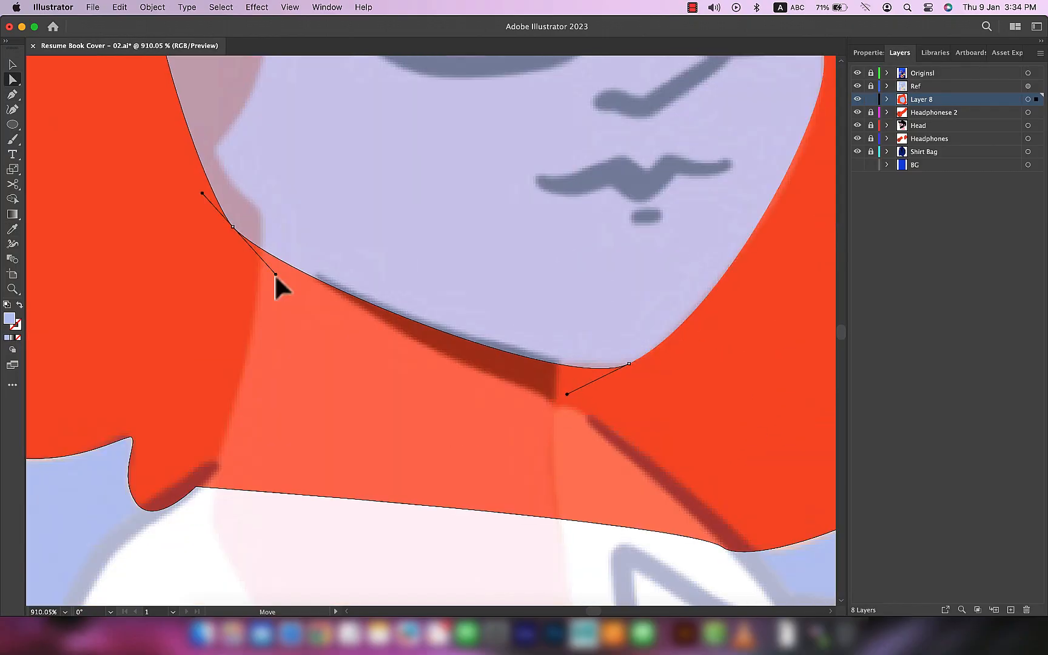
{"action": "scroll", "coordinate": [279, 285], "scroll_direction": "down", "scroll_amount": 3}
{"action": "scroll", "coordinate": [453, 473], "scroll_direction": "up", "scroll_amount": 3}
Step: Draw the woman's neck shape with the Pen tool, from the jaw down to the V of the shirt opening
{"action": "key", "text": "p"}
{"action": "left_click", "coordinate": [385, 187]}
{"action": "mouse_move", "coordinate": [348, 403]}
{"action": "left_mouse_down"}
{"action": "mouse_move", "coordinate": [338, 488]}
{"action": "mouse_move", "coordinate": [331, 428]}
{"action": "left_mouse_up"}
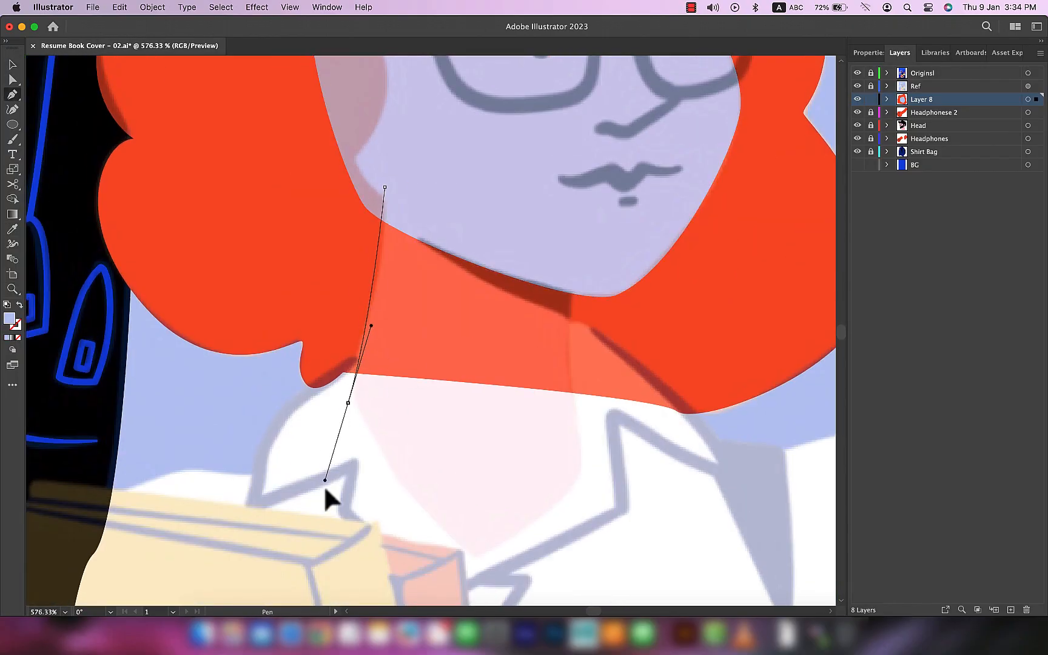
{"action": "left_click", "coordinate": [348, 403]}
{"action": "left_click_drag", "start_coordinate": [458, 563], "coordinate": [525, 589]}
{"action": "left_click", "coordinate": [593, 493]}
{"action": "left_click_drag", "start_coordinate": [573, 278], "coordinate": [582, 182]}
Step: Refine the neck outline near the jaw and recolour the skin with the pink sampled from the reference
{"action": "key", "text": "a"}
{"action": "scroll", "coordinate": [608, 445], "scroll_direction": "up", "scroll_amount": 5}
{"action": "scroll", "coordinate": [608, 445], "scroll_direction": "down", "scroll_amount": 3}
{"action": "key", "text": "p"}
{"action": "left_click", "coordinate": [276, 265]}
{"action": "key", "text": "v"}
{"action": "key", "text": "i"}
{"action": "scroll", "coordinate": [568, 374], "scroll_direction": "up", "scroll_amount": 5}
Step: Start the red-orange fringe shape at the far temple and trace its rounded notch with the Pen tool
{"action": "key", "text": "p"}
{"action": "left_click", "coordinate": [632, 365]}
{"action": "scroll", "coordinate": [574, 399], "scroll_direction": "up", "scroll_amount": 3}
{"action": "left_click_drag", "start_coordinate": [606, 392], "coordinate": [575, 397]}
{"action": "left_click", "coordinate": [565, 394]}
{"action": "left_click_drag", "start_coordinate": [579, 272], "coordinate": [553, 214]}
{"action": "left_click_drag", "start_coordinate": [512, 276], "coordinate": [516, 315]}
{"action": "left_click", "coordinate": [517, 328]}
Step: Continue the fringe outline along its small pointed lock and curved lower edge above the glasses, adjusting its anchors
{"action": "left_click_drag", "start_coordinate": [317, 272], "coordinate": [203, 165]}
{"action": "left_click_drag", "start_coordinate": [512, 344], "coordinate": [566, 357]}
{"action": "key", "text": "a"}
{"action": "left_click_drag", "start_coordinate": [342, 170], "coordinate": [444, 268]}
{"action": "key", "text": "p"}
{"action": "left_click_drag", "start_coordinate": [437, 419], "coordinate": [374, 442]}
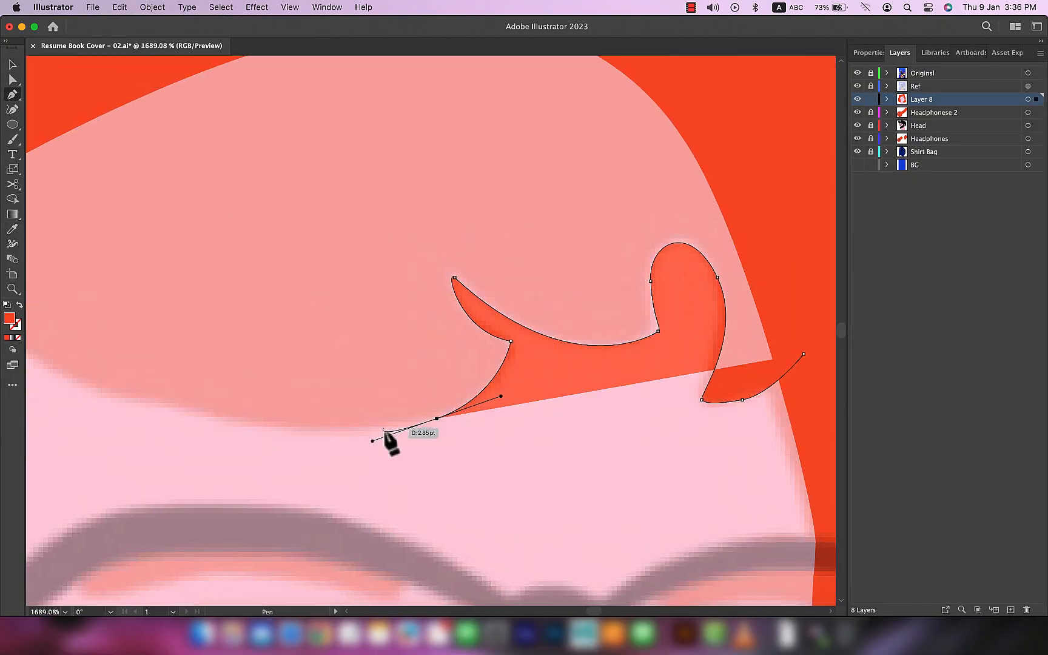
{"action": "left_click_drag", "start_coordinate": [221, 326], "coordinate": [76, 190]}
{"action": "key", "text": "a"}
{"action": "left_click_drag", "start_coordinate": [695, 391], "coordinate": [683, 394]}
Step: Trace the hair edge down the near temple and cheek, and close the fringe shape through the hair mass
{"action": "key", "text": "p"}
{"action": "left_click", "coordinate": [507, 119]}
{"action": "left_click_drag", "start_coordinate": [451, 334], "coordinate": [388, 388]}
{"action": "scroll", "coordinate": [388, 243], "scroll_direction": "down", "scroll_amount": 3}
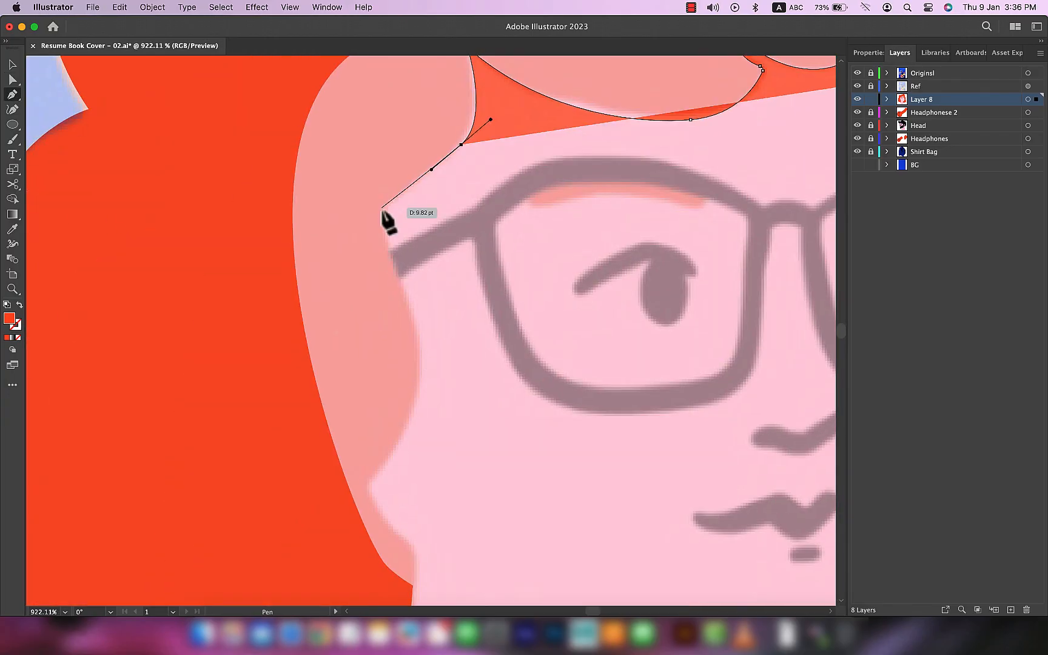
{"action": "scroll", "coordinate": [382, 212], "scroll_direction": "up", "scroll_amount": 5}
{"action": "left_click_drag", "start_coordinate": [364, 146], "coordinate": [373, 173]}
{"action": "left_click", "coordinate": [439, 496]}
{"action": "left_click_drag", "start_coordinate": [437, 402], "coordinate": [416, 432]}
{"action": "scroll", "coordinate": [424, 327], "scroll_direction": "down", "scroll_amount": 5}
{"action": "left_click_drag", "start_coordinate": [681, 189], "coordinate": [690, 279]}
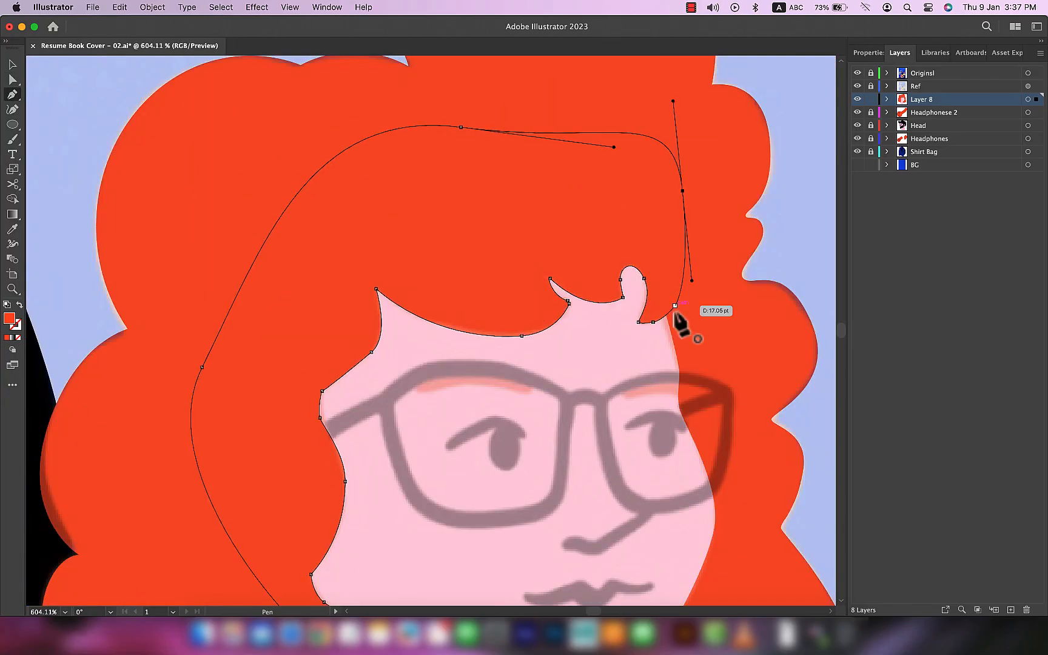
{"action": "left_click", "coordinate": [680, 309]}
Step: Fine-tune the fringe shape's anchor points to follow the reference hairline
{"action": "scroll", "coordinate": [357, 340], "scroll_direction": "up", "scroll_amount": 5}
{"action": "key", "text": "a"}
{"action": "left_click", "coordinate": [334, 352]}
{"action": "scroll", "coordinate": [364, 383], "scroll_direction": "up", "scroll_amount": 5}
{"action": "left_click_drag", "start_coordinate": [409, 353], "coordinate": [405, 365]}
{"action": "scroll", "coordinate": [364, 424], "scroll_direction": "down", "scroll_amount": 3}
Step: Position the black upper-eyelid stroke over the woman's far eye to match the reference
{"action": "left_click_drag", "start_coordinate": [440, 383], "coordinate": [459, 369]}
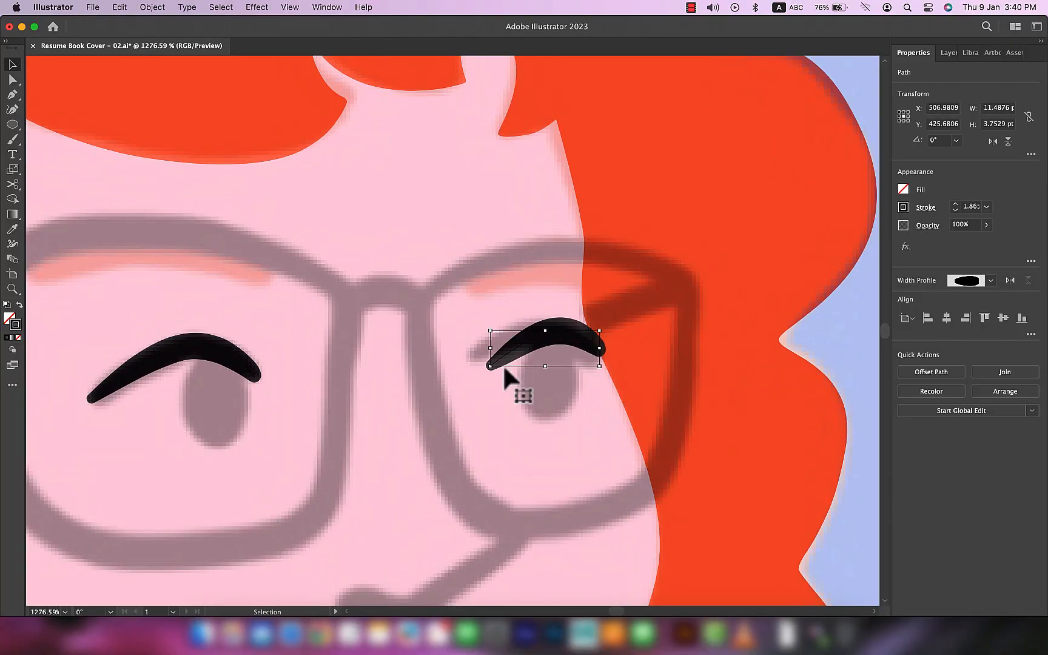
{"action": "scroll", "coordinate": [546, 345], "scroll_direction": "up", "scroll_amount": 5}
{"action": "left_click_drag", "start_coordinate": [540, 322], "coordinate": [540, 319]}
{"action": "scroll", "coordinate": [539, 328], "scroll_direction": "down", "scroll_amount": 3}
{"action": "scroll", "coordinate": [617, 428], "scroll_direction": "down", "scroll_amount": 5}
{"action": "scroll", "coordinate": [617, 388], "scroll_direction": "up", "scroll_amount": 3}
Step: Draw the nose line from the glasses bridge around the tip to the nostril and vary its thickness with the Width tool
{"action": "key", "text": "p"}
{"action": "left_click", "coordinate": [565, 286]}
{"action": "left_click_drag", "start_coordinate": [625, 418], "coordinate": [669, 436]}
{"action": "left_click", "coordinate": [624, 418]}
{"action": "left_click_drag", "start_coordinate": [567, 465], "coordinate": [507, 459]}
{"action": "key", "text": "shift+w"}
{"action": "left_click_drag", "start_coordinate": [567, 459], "coordinate": [567, 465]}
{"action": "left_click_drag", "start_coordinate": [624, 418], "coordinate": [623, 426]}
{"action": "key", "text": "v"}
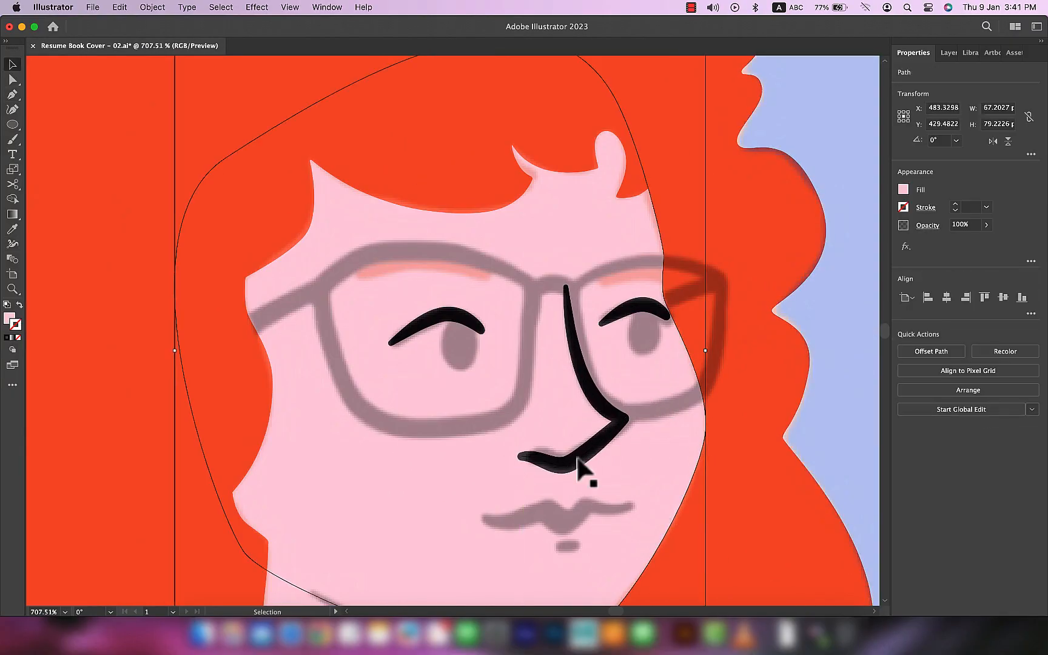
Step: Trace the woman's mouth line across the lips and thicken its middle with the Width tool
{"action": "scroll", "coordinate": [533, 515], "scroll_direction": "up", "scroll_amount": 3}
{"action": "key", "text": "p"}
{"action": "left_click_drag", "start_coordinate": [471, 431], "coordinate": [480, 439]}
{"action": "left_click", "coordinate": [567, 420]}
{"action": "left_click", "coordinate": [600, 437]}
{"action": "left_click", "coordinate": [631, 413]}
{"action": "left_click_drag", "start_coordinate": [704, 417], "coordinate": [730, 398]}
{"action": "key", "text": "shift+w"}
{"action": "left_click_drag", "start_coordinate": [567, 421], "coordinate": [567, 437]}
{"action": "left_click_drag", "start_coordinate": [600, 437], "coordinate": [599, 454]}
Step: Add the short mark beneath the lower lip and draw the two dark oval pupils
{"action": "key", "text": "p"}
{"action": "scroll", "coordinate": [638, 482], "scroll_direction": "down", "scroll_amount": 5}
{"action": "left_click_drag", "start_coordinate": [703, 330], "coordinate": [734, 376]}
{"action": "left_click_drag", "start_coordinate": [493, 333], "coordinate": [525, 384]}
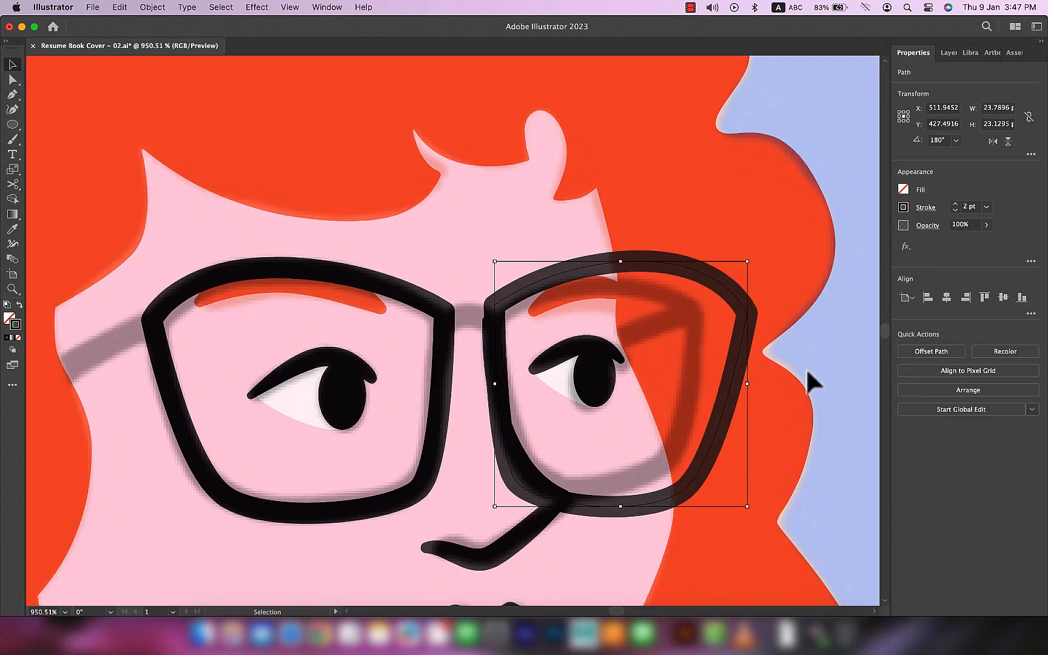
Step: Trace the black frames around the glasses' lenses and join them with a slightly curved bridge
{"action": "left_click_drag", "start_coordinate": [495, 261], "coordinate": [510, 276]}
{"action": "mouse_move", "coordinate": [629, 506]}
{"action": "left_mouse_down"}
{"action": "mouse_move", "coordinate": [630, 497]}
{"action": "mouse_move", "coordinate": [599, 484]}
{"action": "left_mouse_up"}
{"action": "key", "text": "p"}
{"action": "left_click", "coordinate": [505, 321]}
{"action": "left_click", "coordinate": [455, 321]}
{"action": "key", "text": "a"}
{"action": "left_click_drag", "start_coordinate": [456, 321], "coordinate": [453, 327]}
Step: Draw the glasses' near arm from the frame corner into the hair and taper its stroke to match the reference
{"action": "scroll", "coordinate": [604, 410], "scroll_direction": "down", "scroll_amount": 5}
{"action": "key", "text": "p"}
{"action": "left_click", "coordinate": [431, 351]}
{"action": "left_click", "coordinate": [303, 428]}
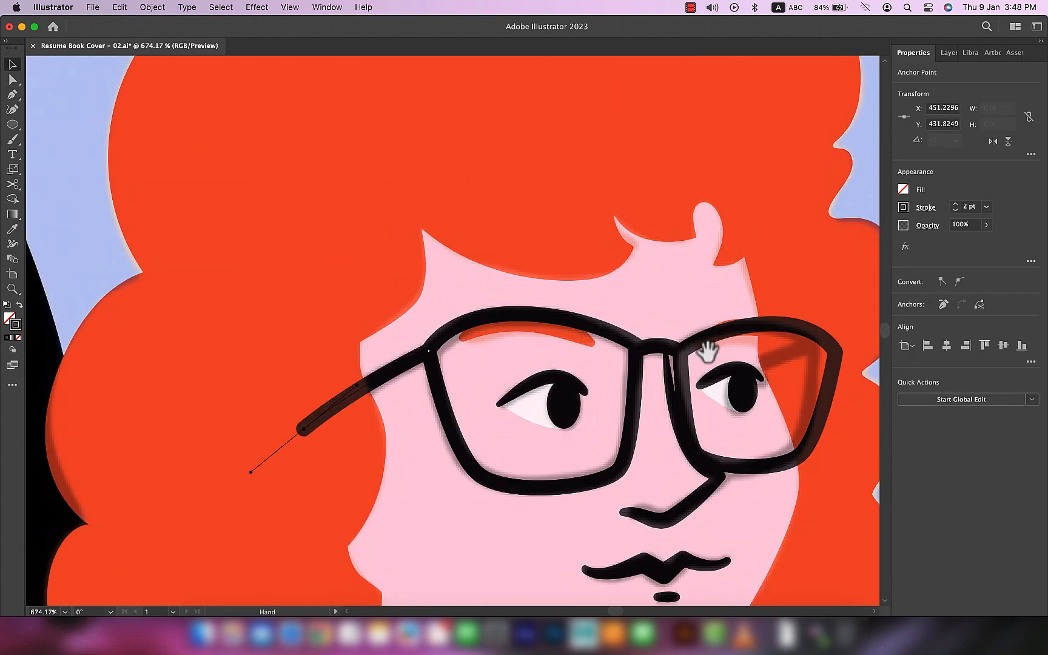
{"action": "scroll", "coordinate": [662, 358], "scroll_direction": "up", "scroll_amount": 5}
{"action": "left_click", "coordinate": [647, 364]}
{"action": "scroll", "coordinate": [663, 429], "scroll_direction": "down", "scroll_amount": 5}
{"action": "left_click_drag", "start_coordinate": [651, 401], "coordinate": [651, 409]}
{"action": "scroll", "coordinate": [397, 390], "scroll_direction": "up", "scroll_amount": 5}
{"action": "left_click_drag", "start_coordinate": [425, 369], "coordinate": [429, 374]}
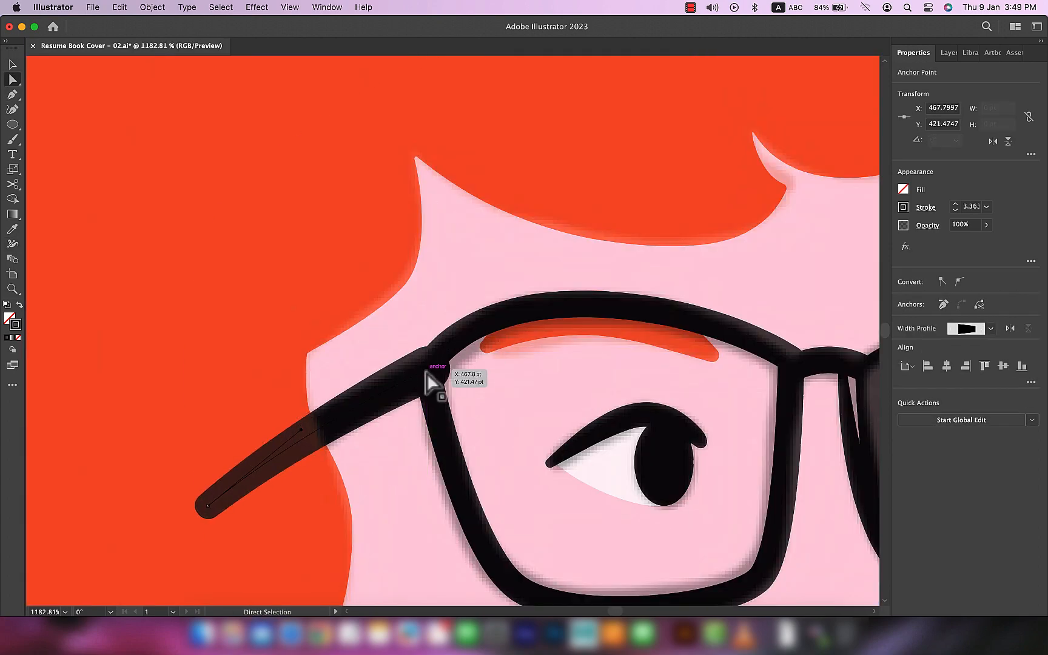
Step: Examine where the nose line meets the glasses bridge in Outline view and by toggling a path's visibility
{"action": "scroll", "coordinate": [545, 376], "scroll_direction": "right", "scroll_amount": 5}
{"action": "key", "text": "shift+w"}
{"action": "key", "text": "v"}
{"action": "key", "text": "super+y"}
{"action": "key", "text": "a"}
{"action": "left_click", "coordinate": [697, 362]}
{"action": "scroll", "coordinate": [750, 375], "scroll_direction": "up", "scroll_amount": 5}
{"action": "key", "text": "super+y"}
{"action": "key", "text": "shift+w"}
{"action": "key", "text": "v"}
{"action": "left_click", "coordinate": [948, 53]}
{"action": "left_click", "coordinate": [857, 138]}
{"action": "left_click", "coordinate": [857, 139]}
Step: Shift the nose line's top anchor to align with the glasses frame and nudge the adjoining bridge into place
{"action": "key", "text": "a"}
{"action": "scroll", "coordinate": [546, 332], "scroll_direction": "down", "scroll_amount": 5}
{"action": "left_click", "coordinate": [414, 128]}
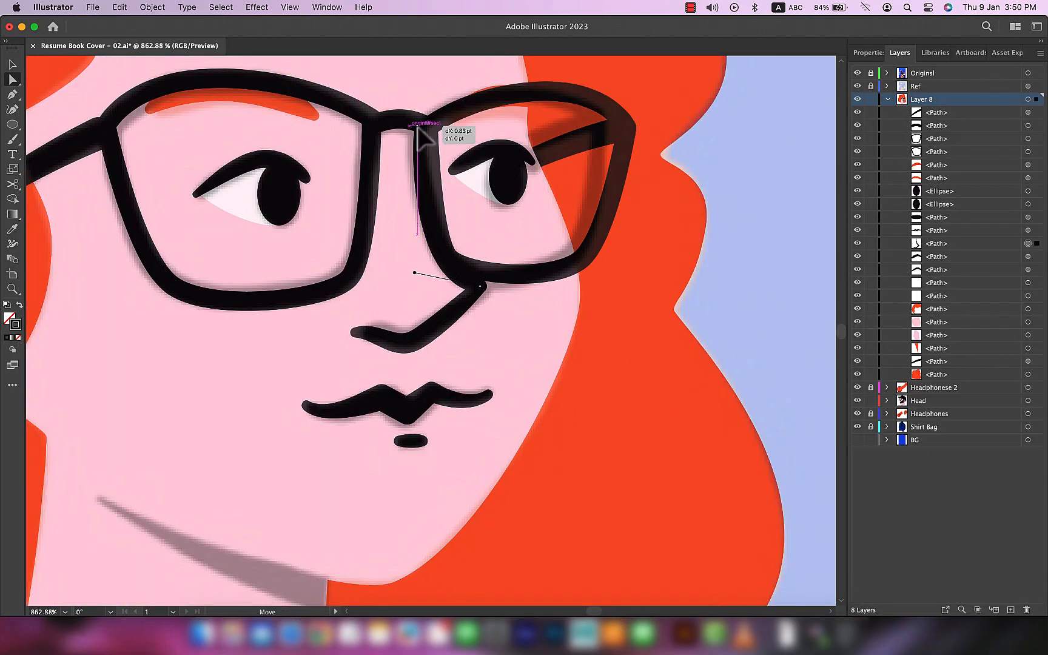
{"action": "scroll", "coordinate": [487, 294], "scroll_direction": "up", "scroll_amount": 5}
{"action": "key", "text": "super+y"}
{"action": "scroll", "coordinate": [508, 294], "scroll_direction": "up", "scroll_amount": 3}
{"action": "left_click_drag", "start_coordinate": [433, 261], "coordinate": [422, 262]}
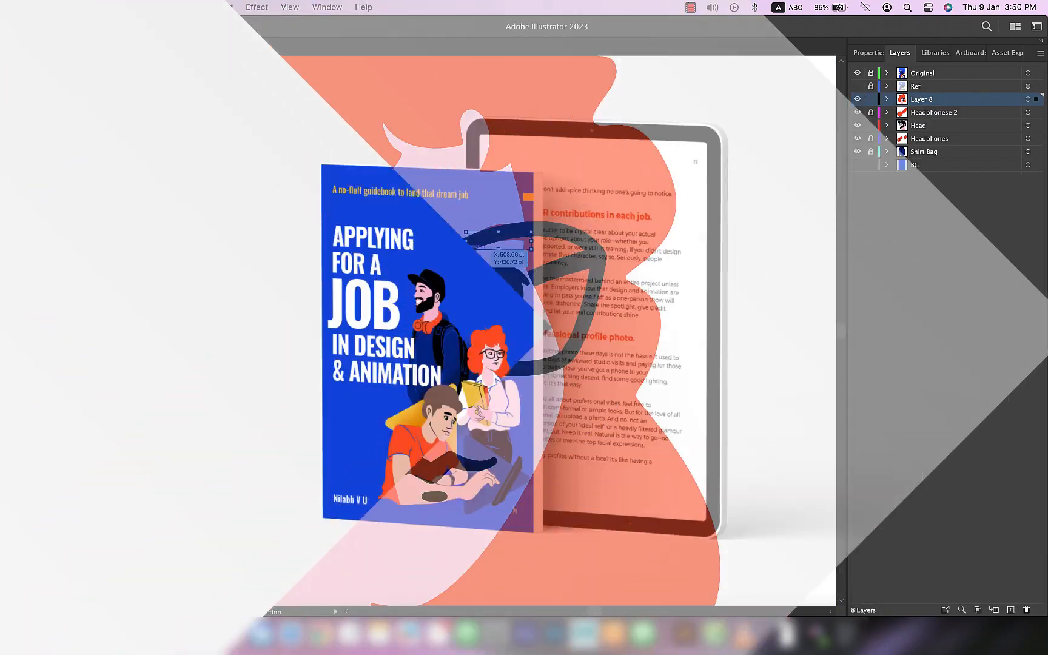